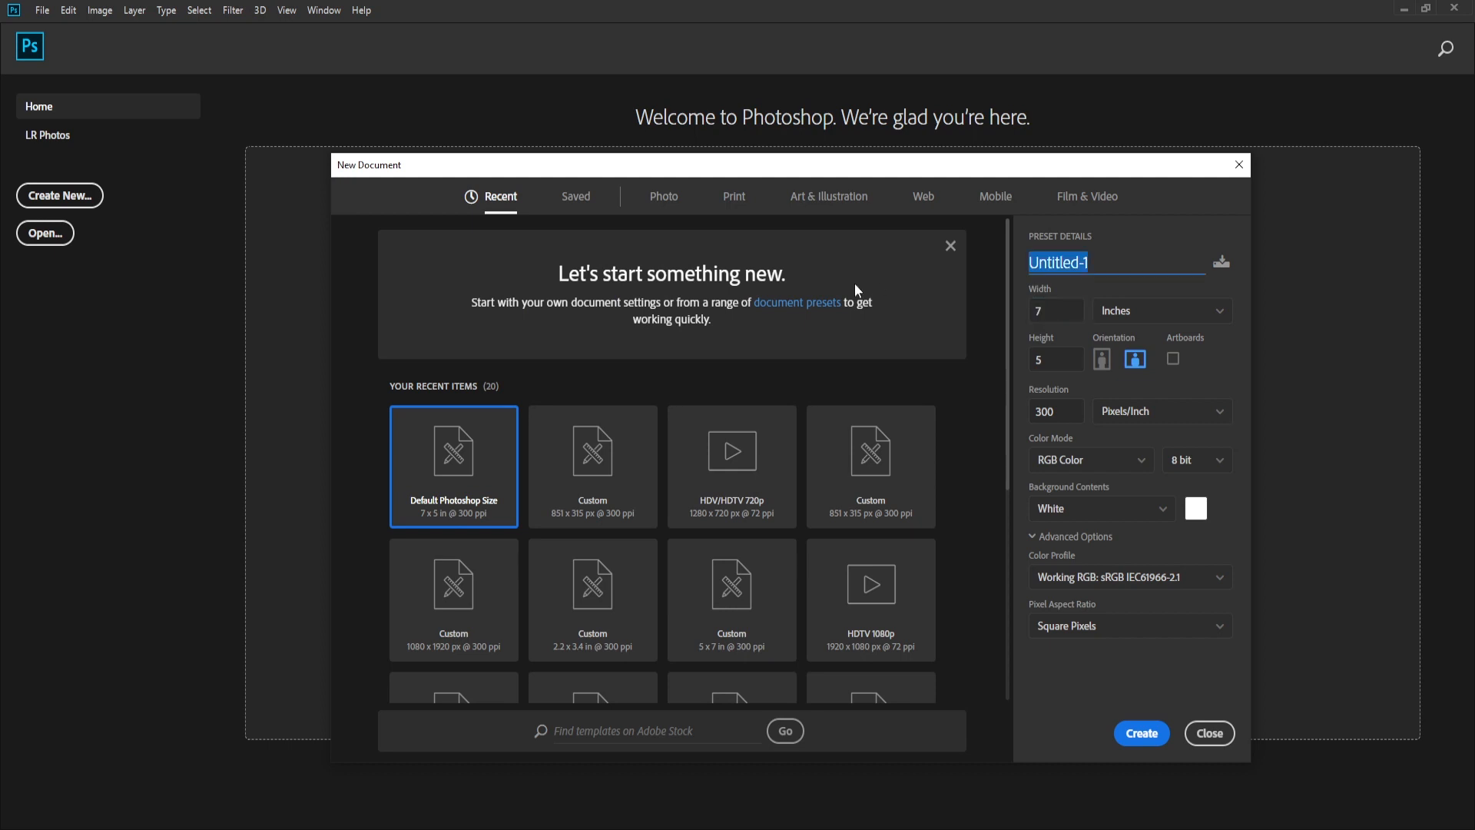
Create a new 851 × 315 pixel document at 300 pixels/inch named Facebook Page
type("Facebook Page")
left_click(1160, 310)
left_click(1114, 332)
type("851")
key("Tab")
type("315")
key("Tab")
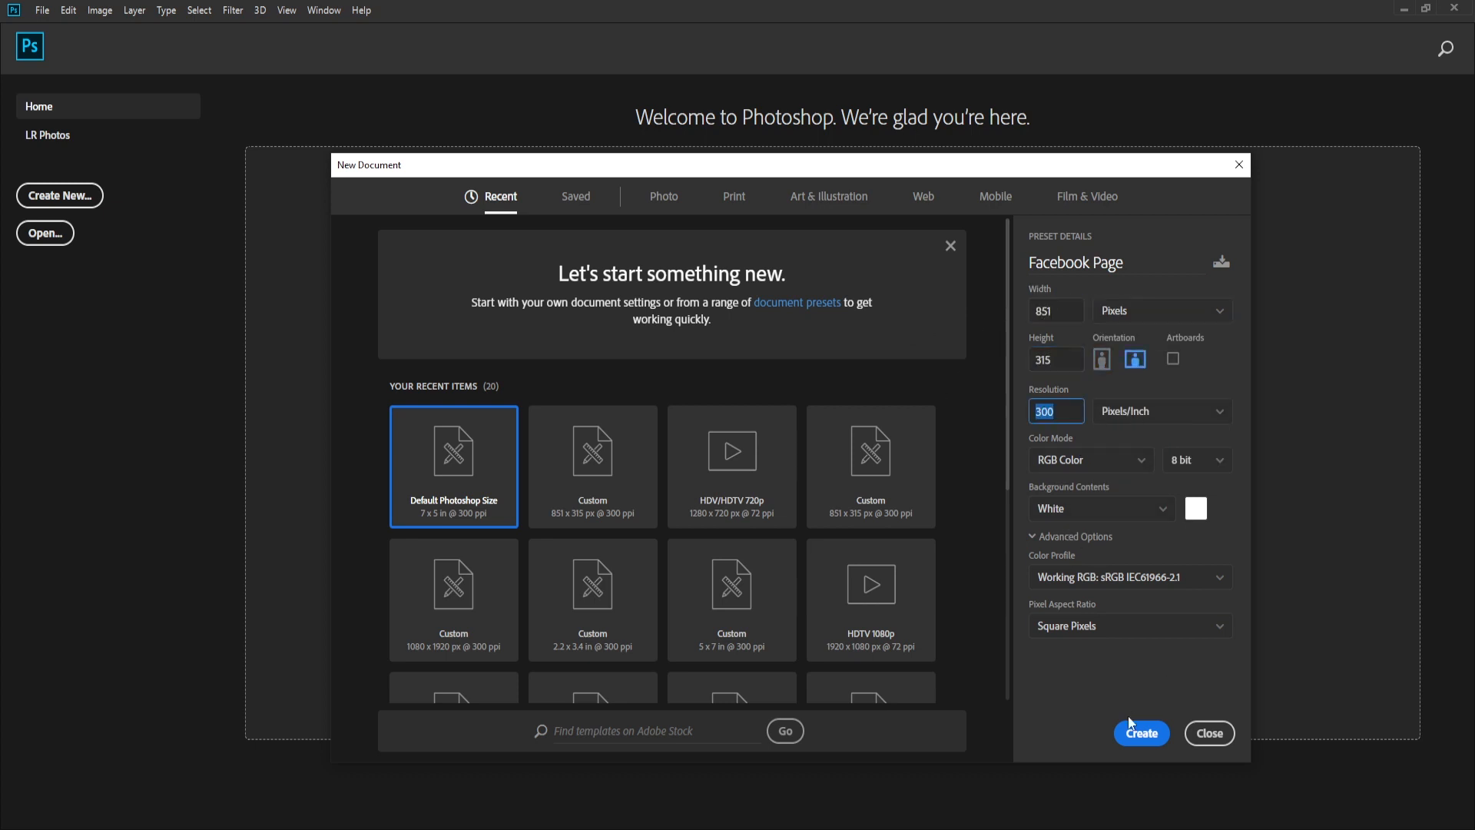
left_click(1141, 733)
key("ctrl+0")
key("ctrl+1")
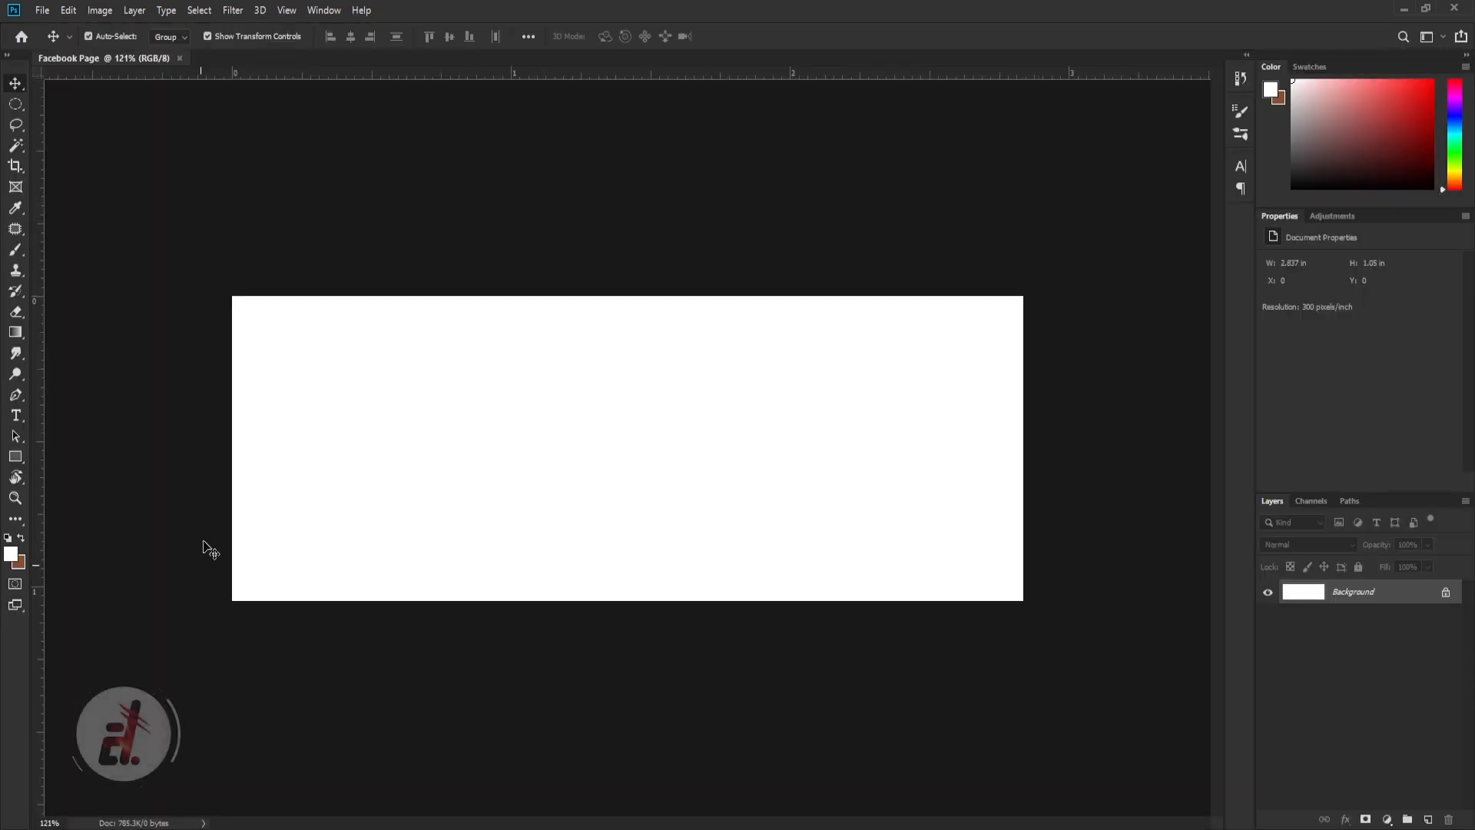
Create an 851 × 315 px rectangle shape with a black fill and no stroke
left_click(17, 456)
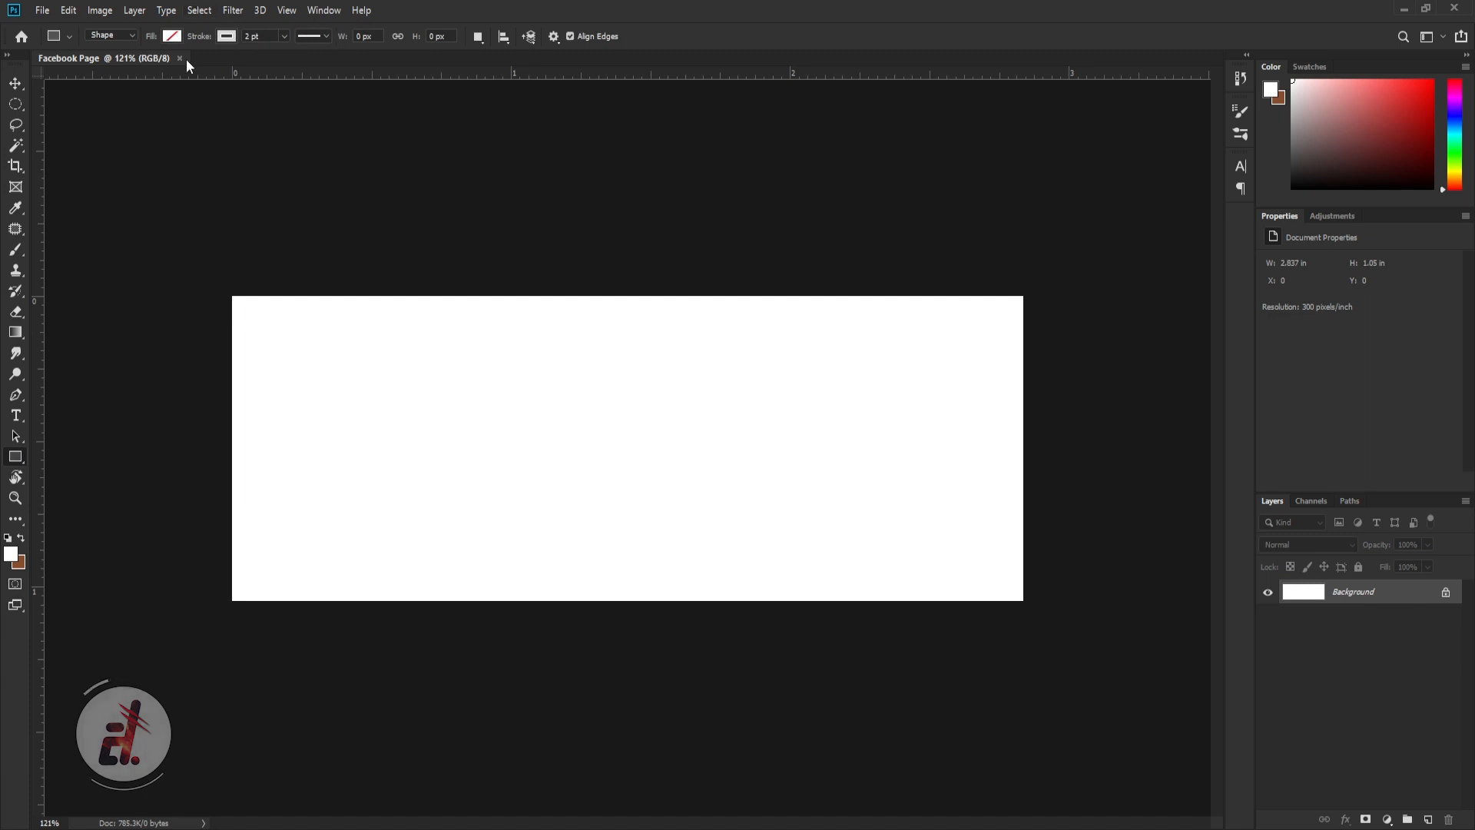
left_click(171, 36)
left_click(196, 166)
left_click(231, 40)
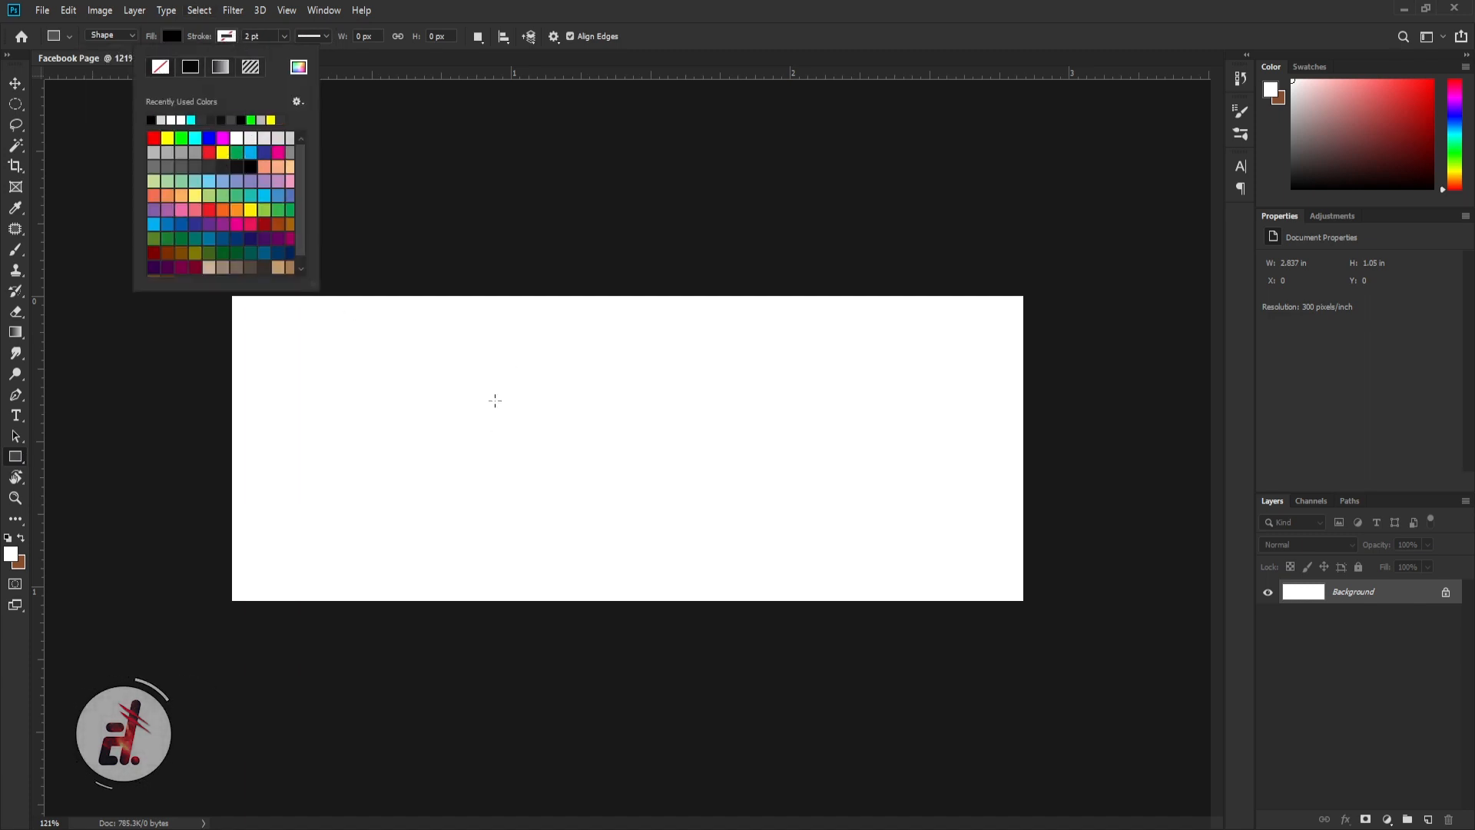
left_click(494, 398)
type("851")
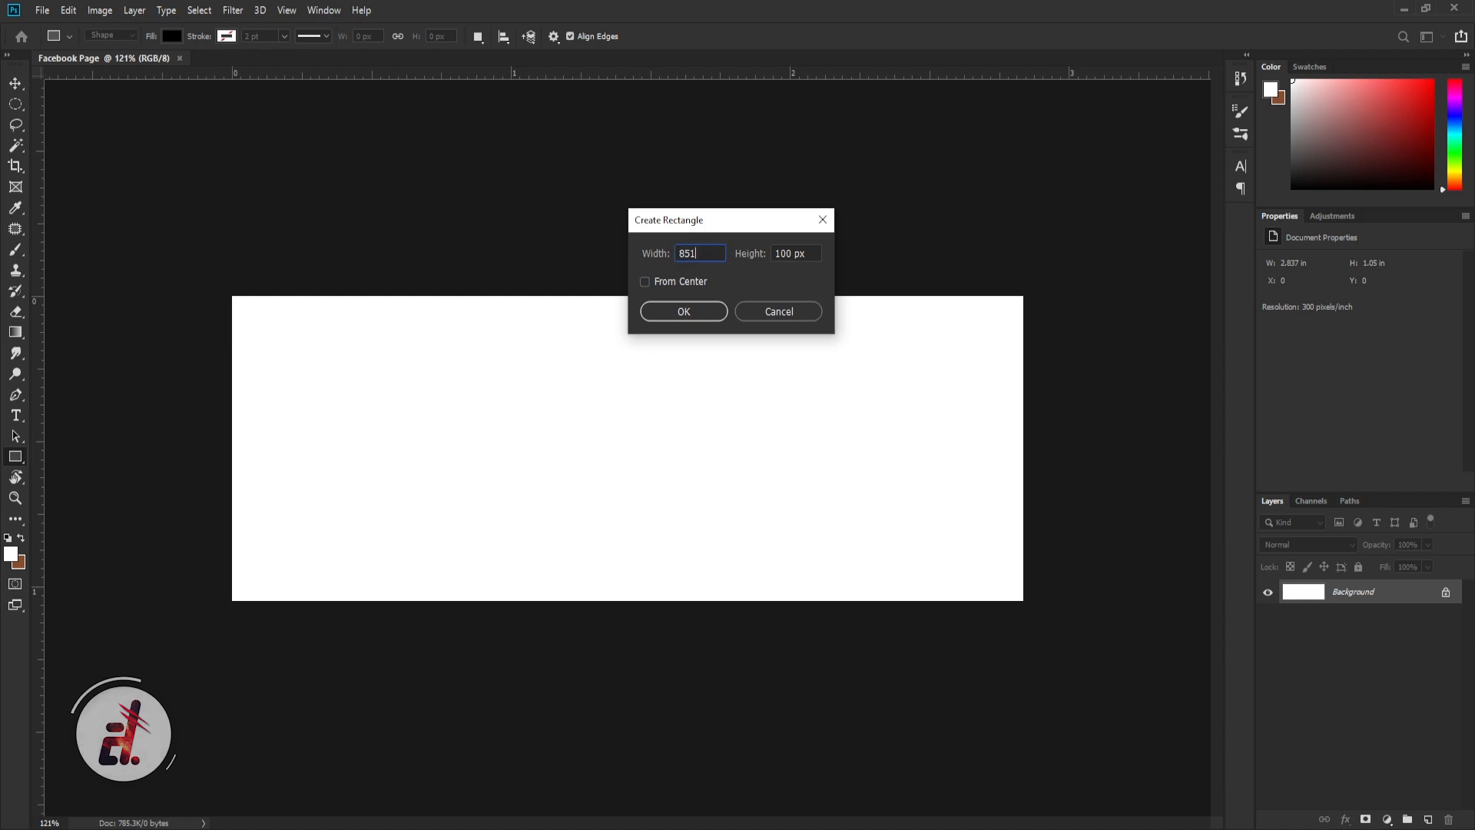
left_click(806, 251)
type("315")
left_click(689, 311)
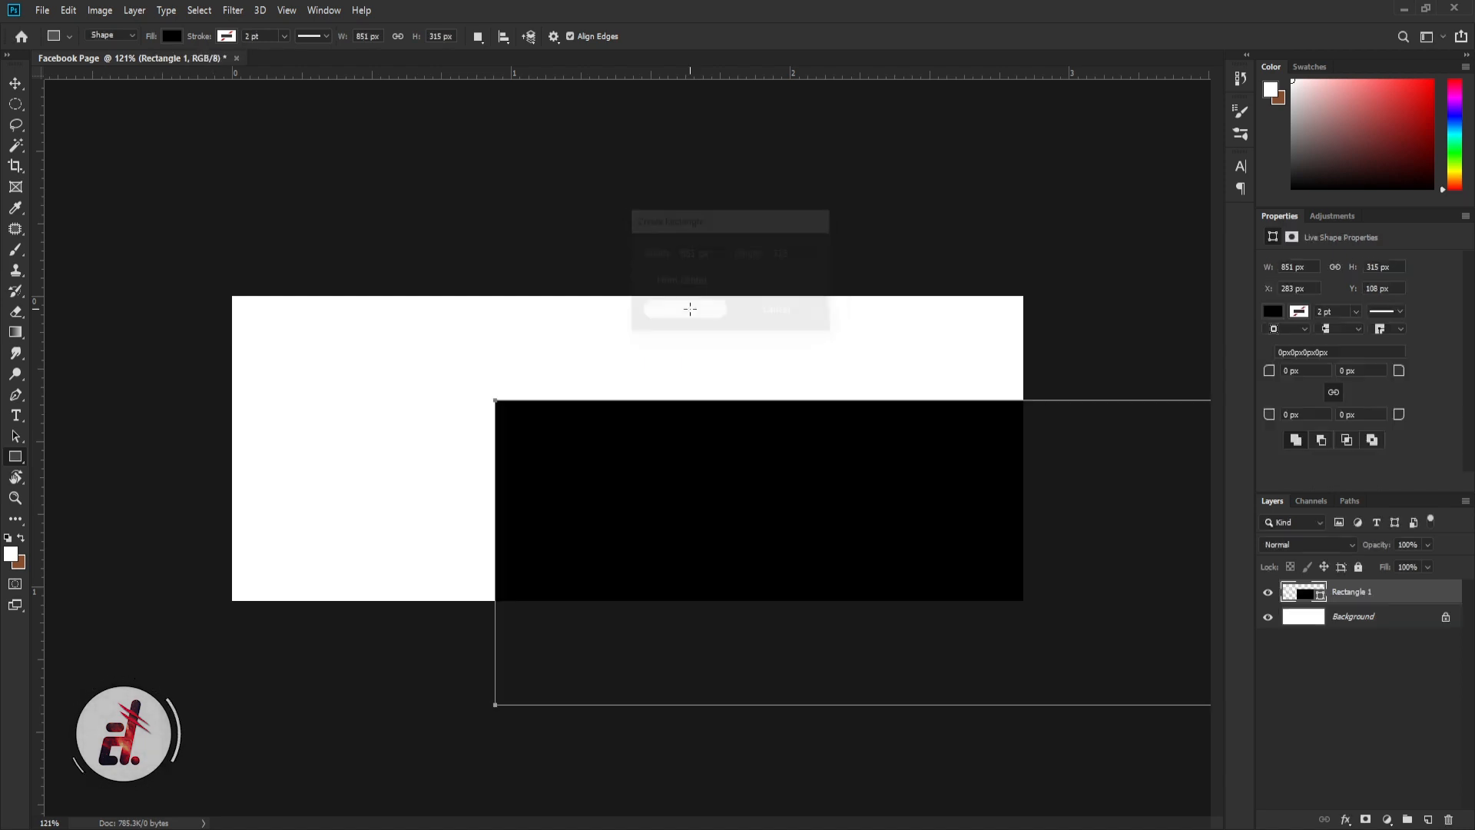
Move the black rectangle so it covers the whole canvas, and add the Background layer to the selection
left_click(19, 86)
left_click_drag(679, 461, 448, 389)
left_click(1378, 620, "shift")
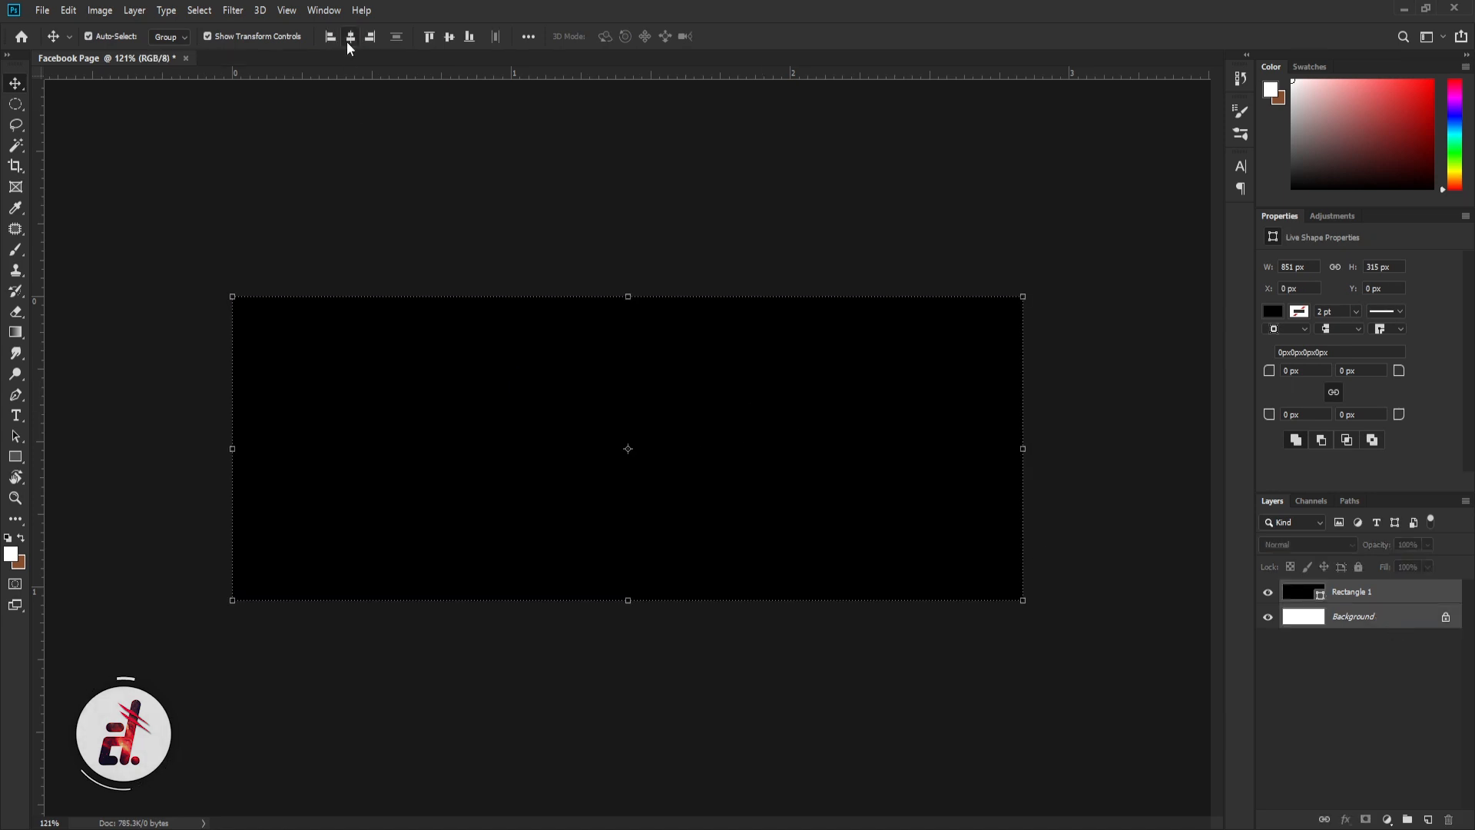
Apply a radial Gradient Overlay to the rectangle, running from #5c5c5c to #010101 at 150% scale
left_click(707, 460)
right_click(1402, 591)
left_click(1212, 182)
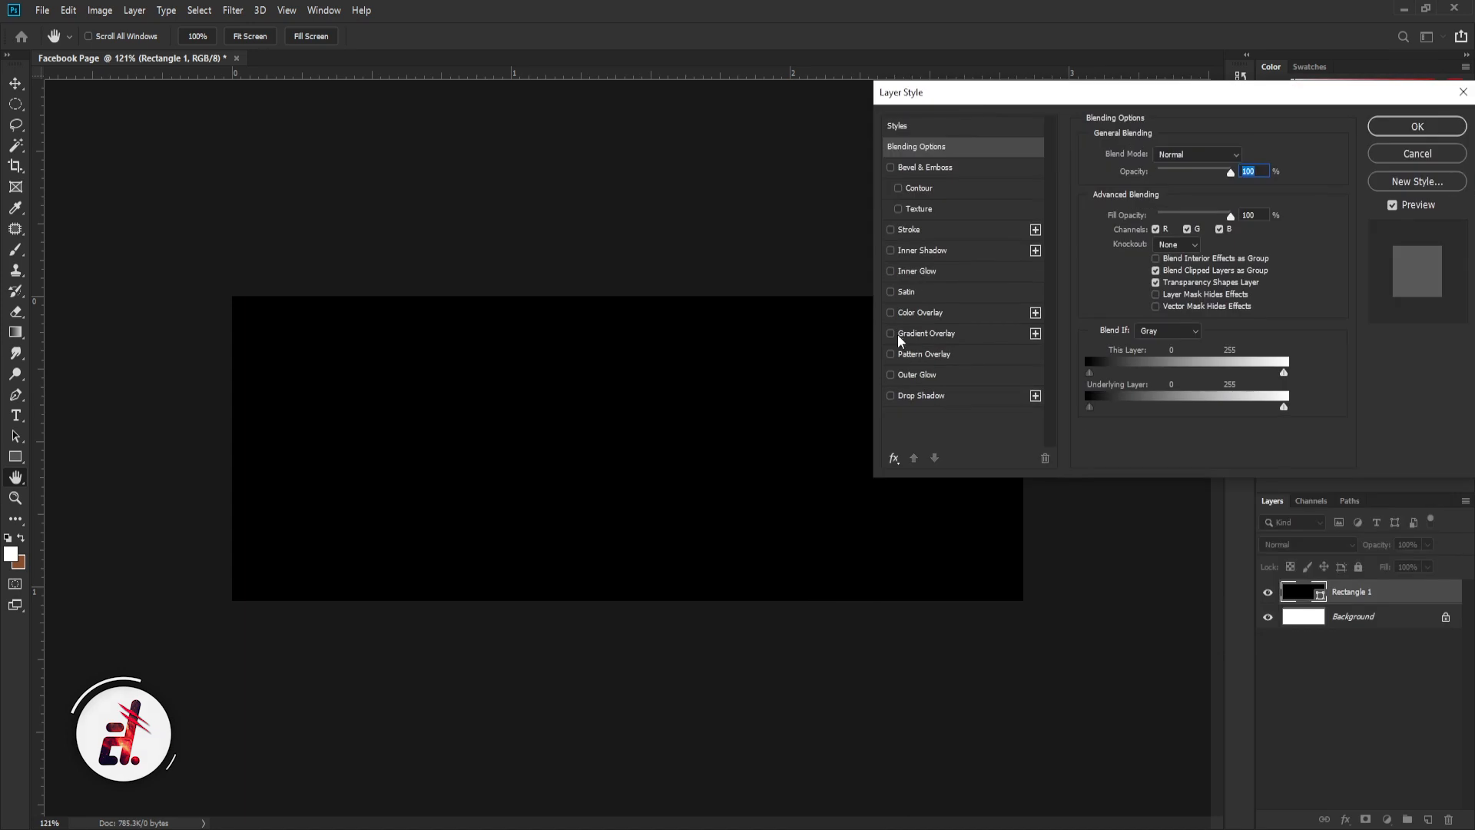
left_click(891, 333)
left_click(920, 333)
left_click(1181, 190)
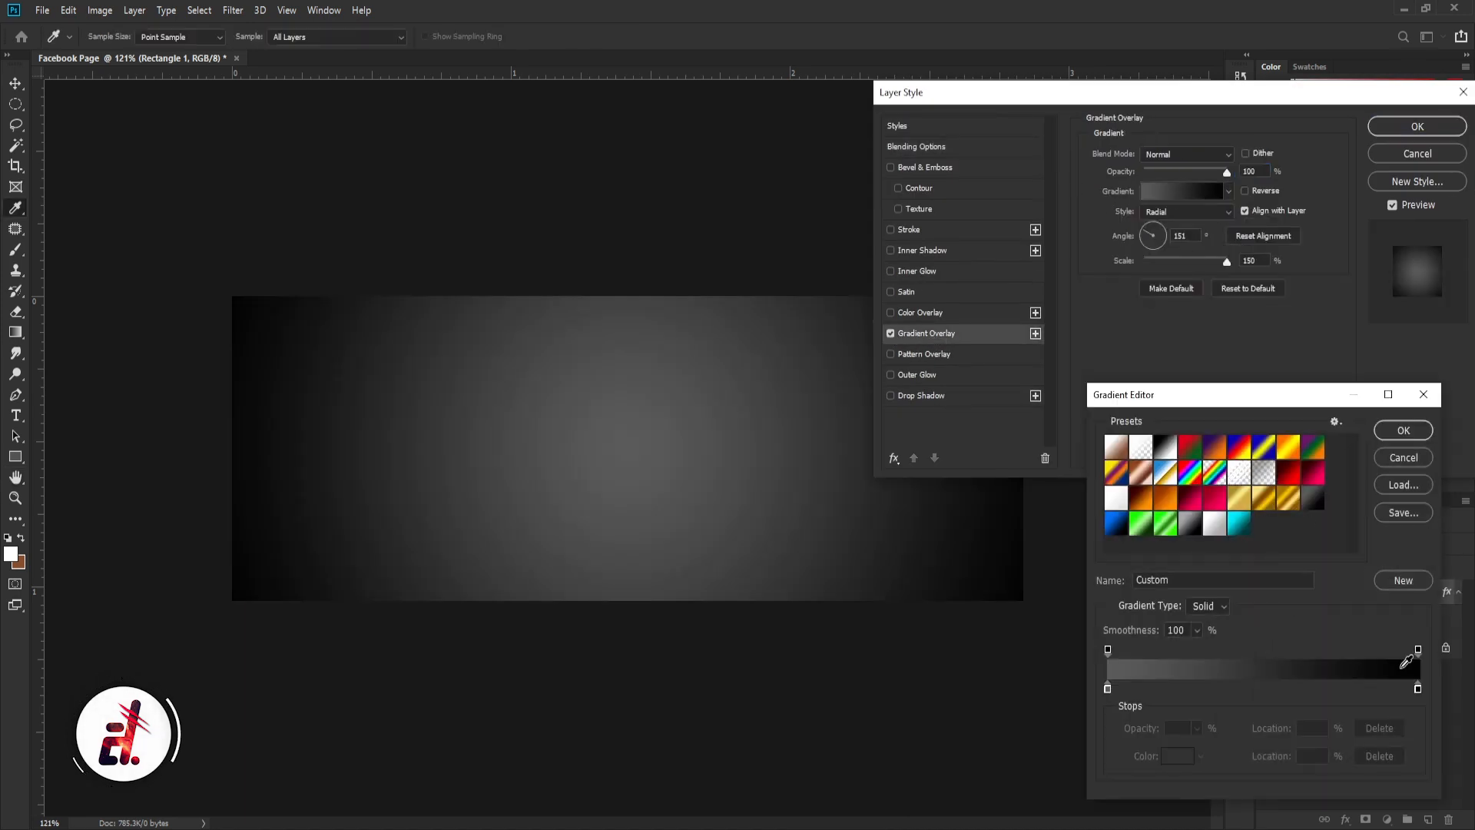
left_click(1417, 688)
left_click(1175, 756)
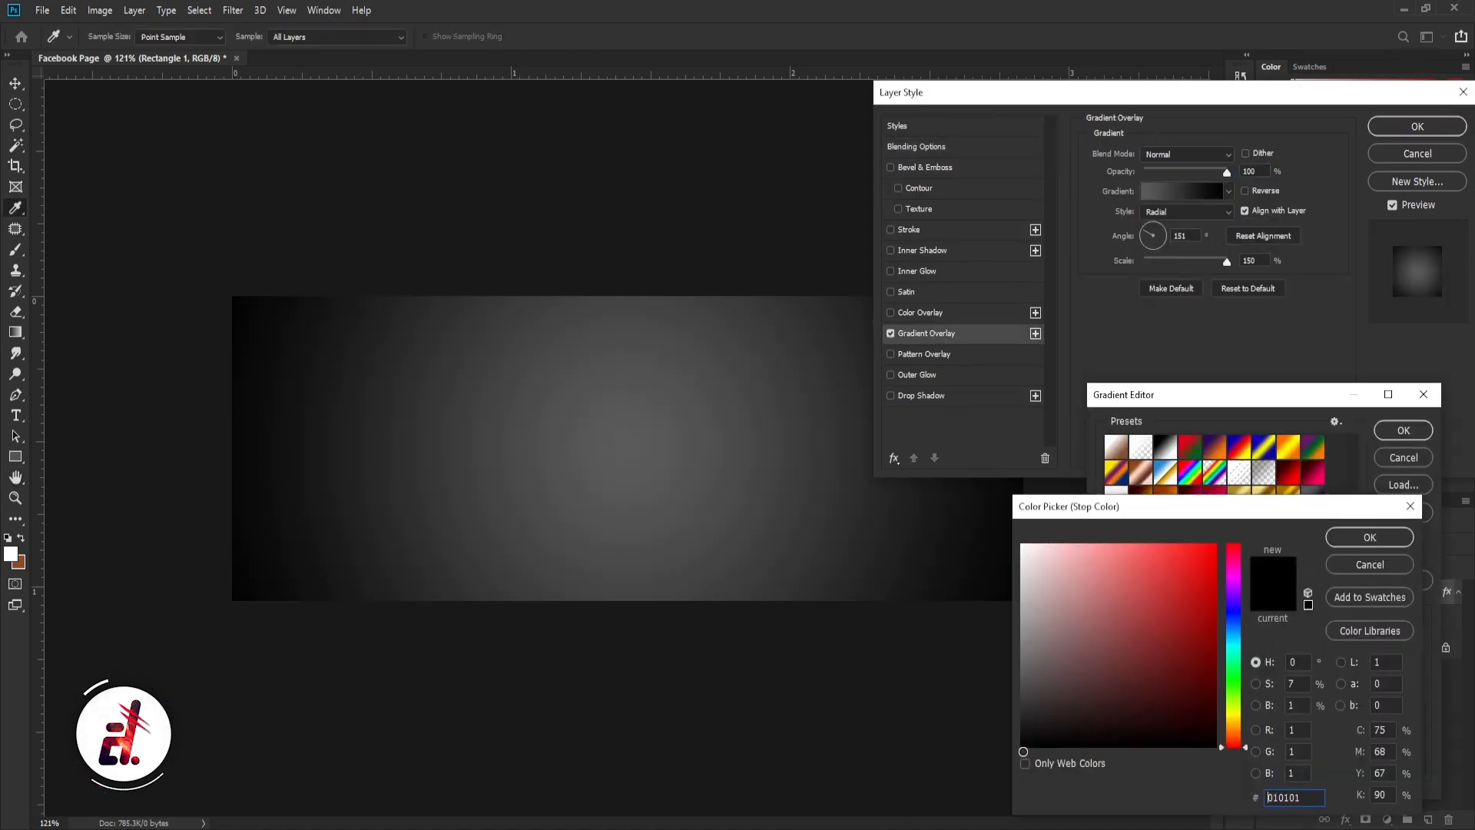
left_click(1408, 506)
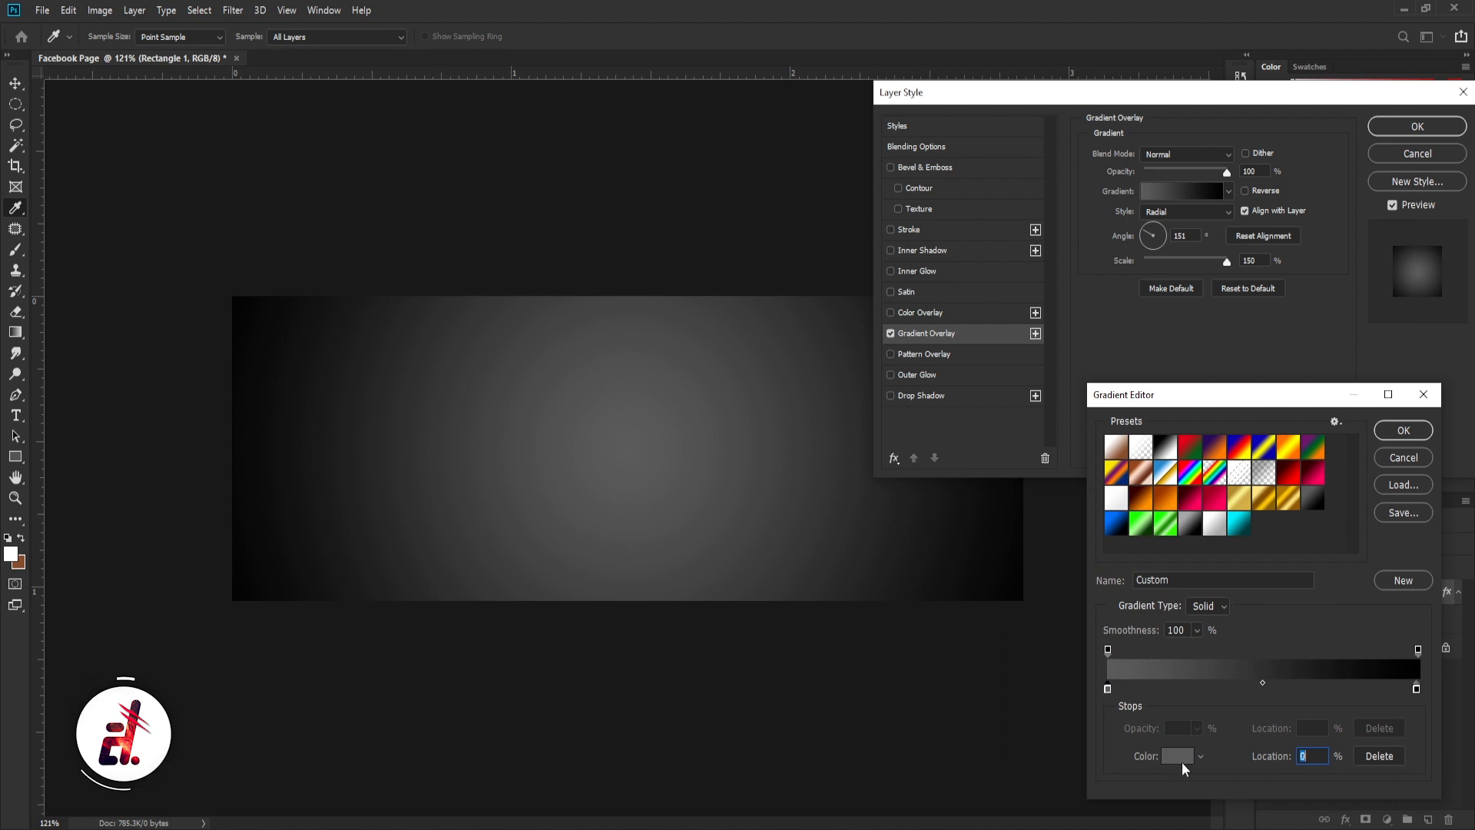
left_click(1180, 760)
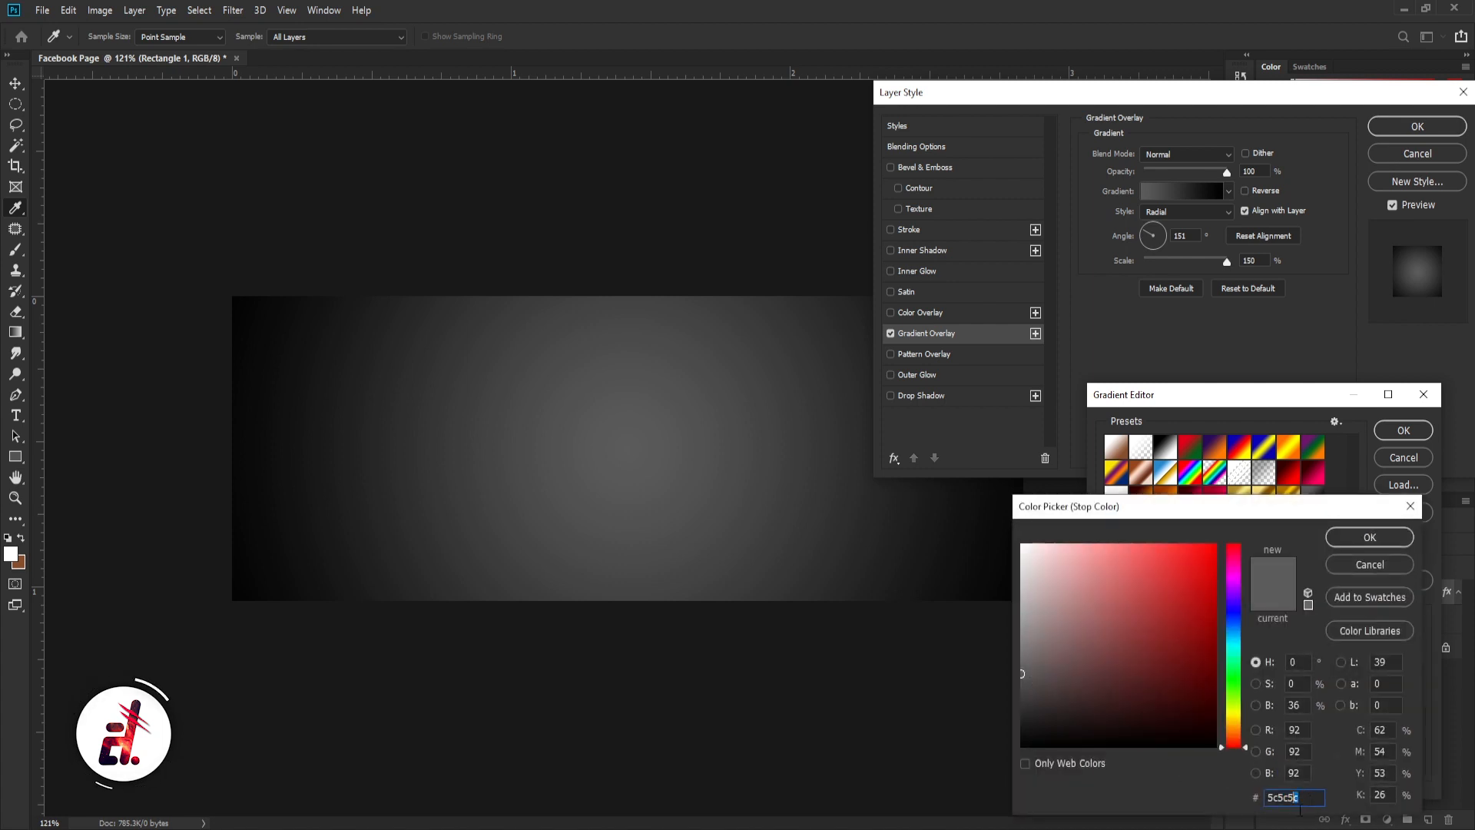
left_click(1349, 537)
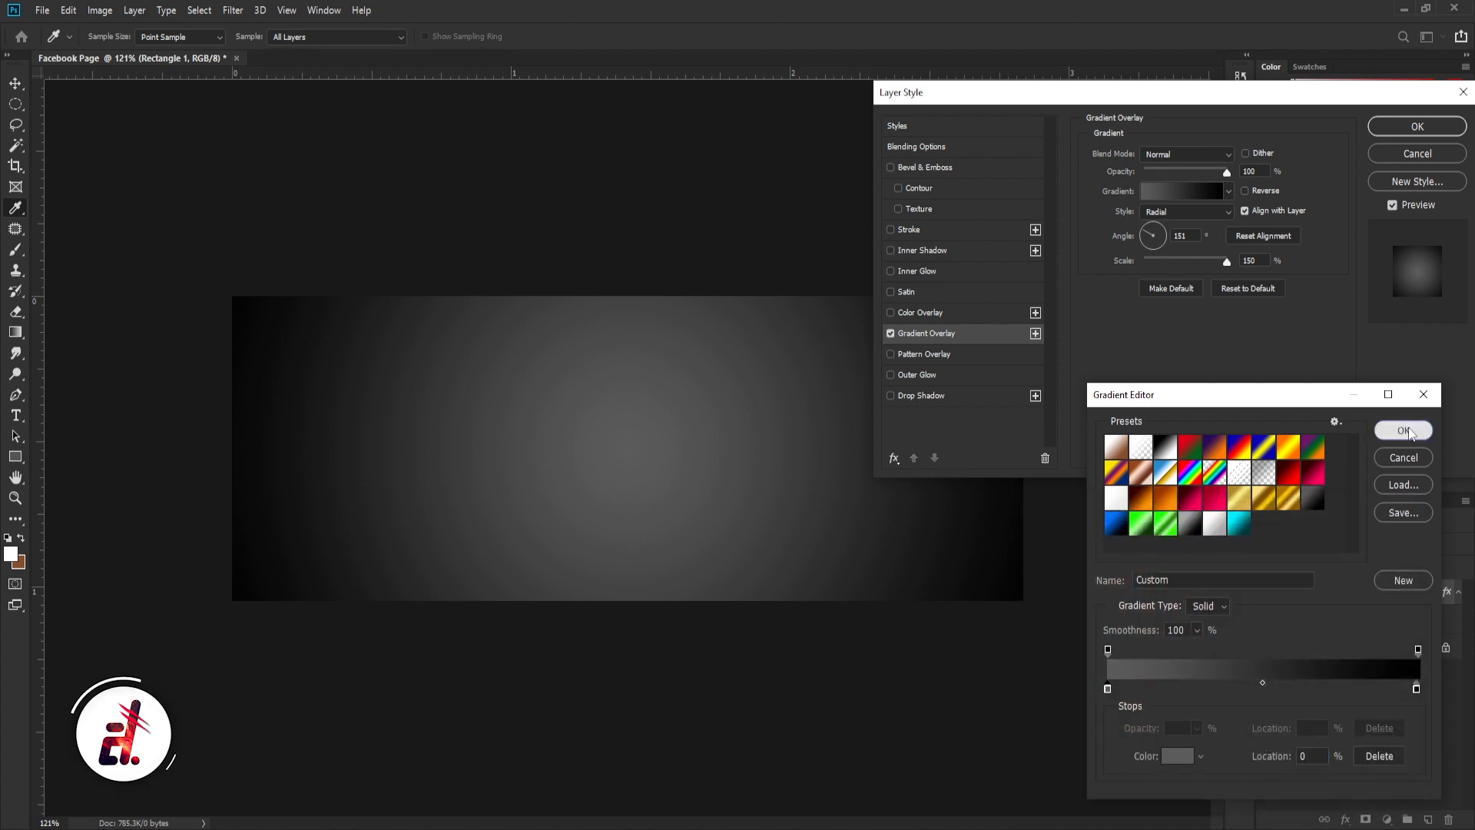
left_click(1408, 427)
Add a Bevel & Emboss texture to the rectangle using the diagonal line pattern, with scale 130% and depth +26%
left_click(907, 209)
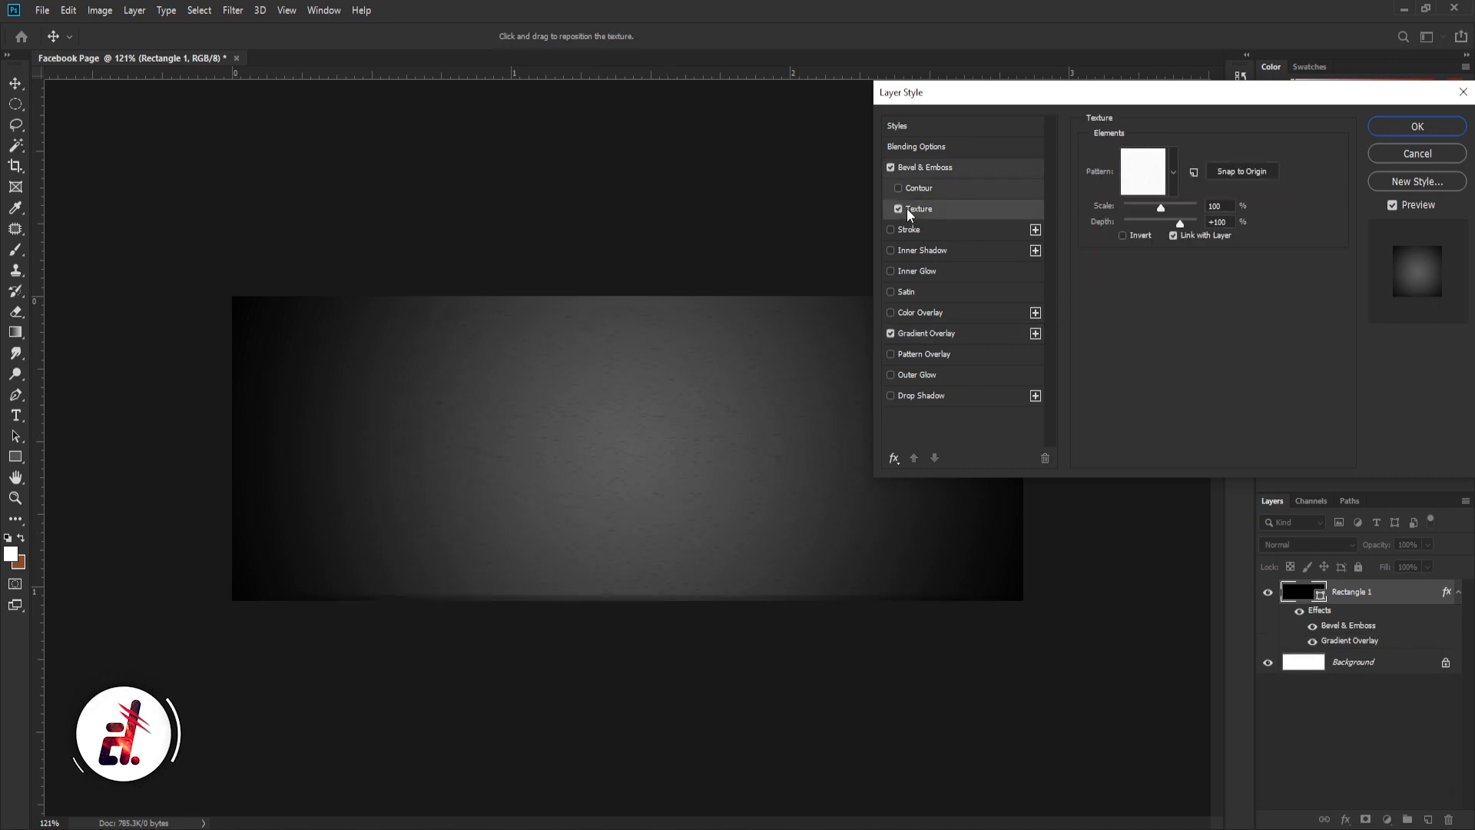
scroll(665, 454, "up", 3)
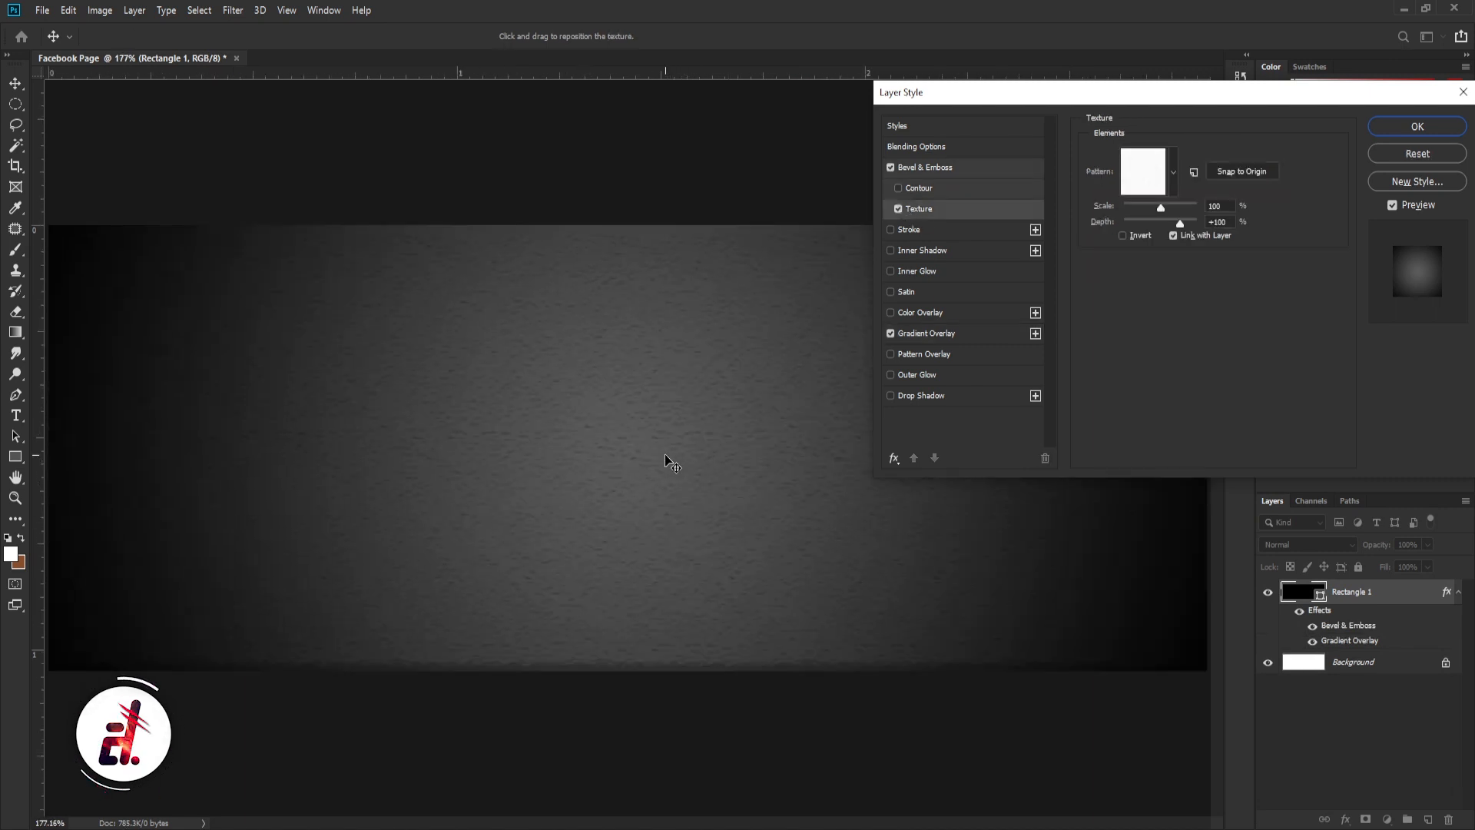
left_click(1150, 184)
left_click(1070, 223)
left_click(1198, 346)
left_click_drag(1159, 210, 1163, 213)
left_click(1216, 206)
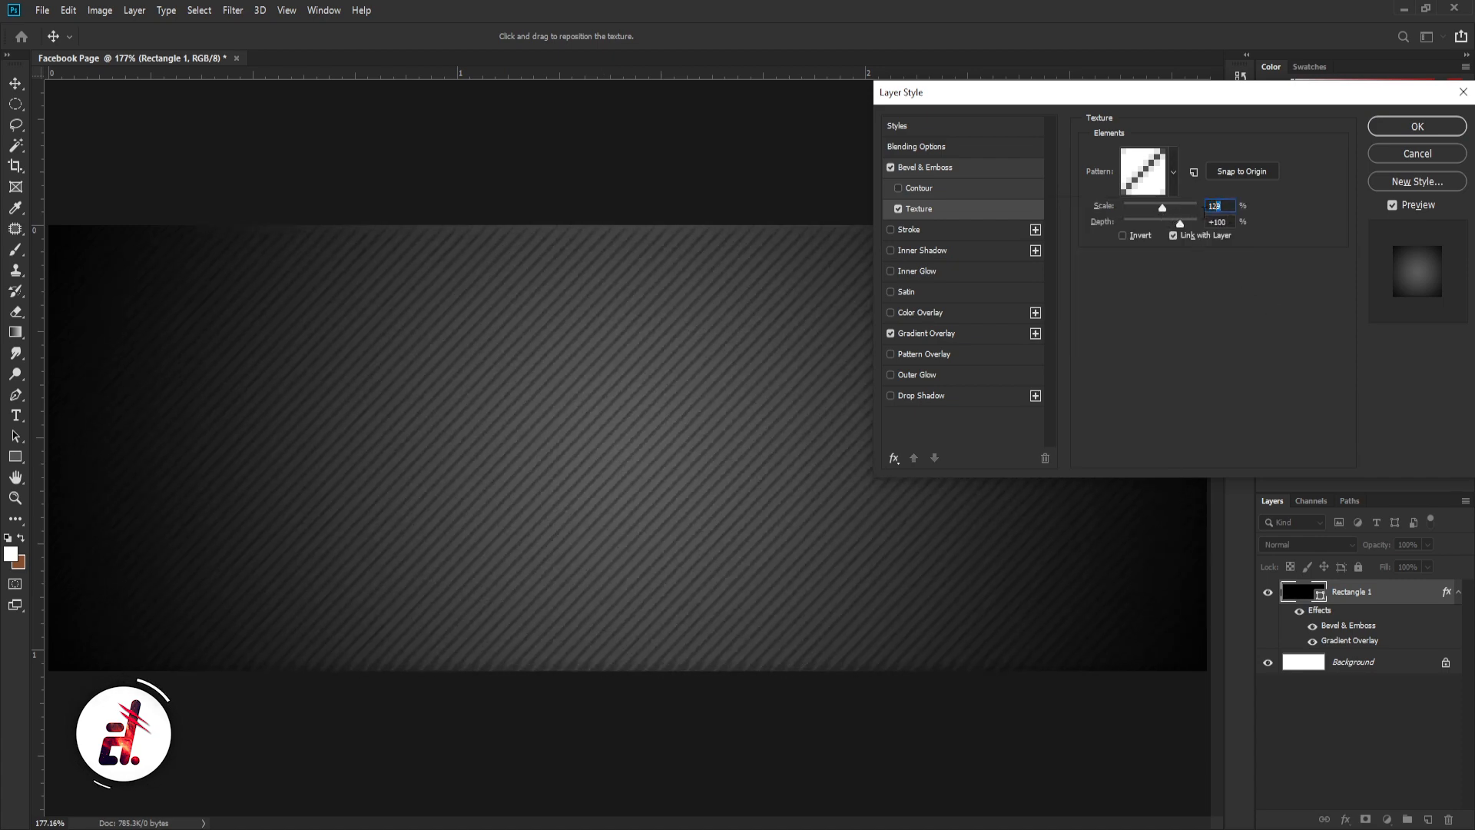
type("130")
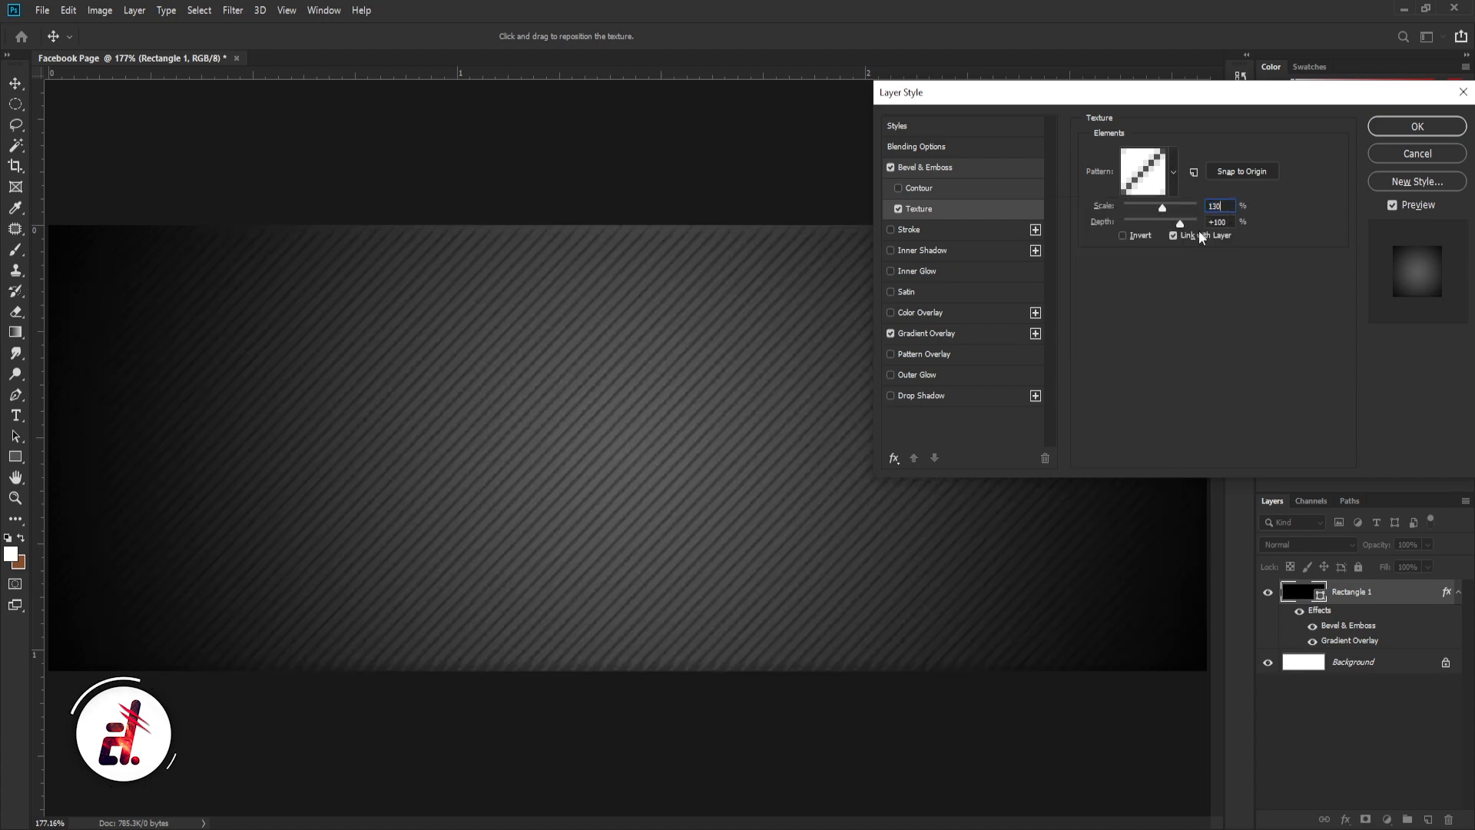
left_click_drag(1200, 227, 1166, 229)
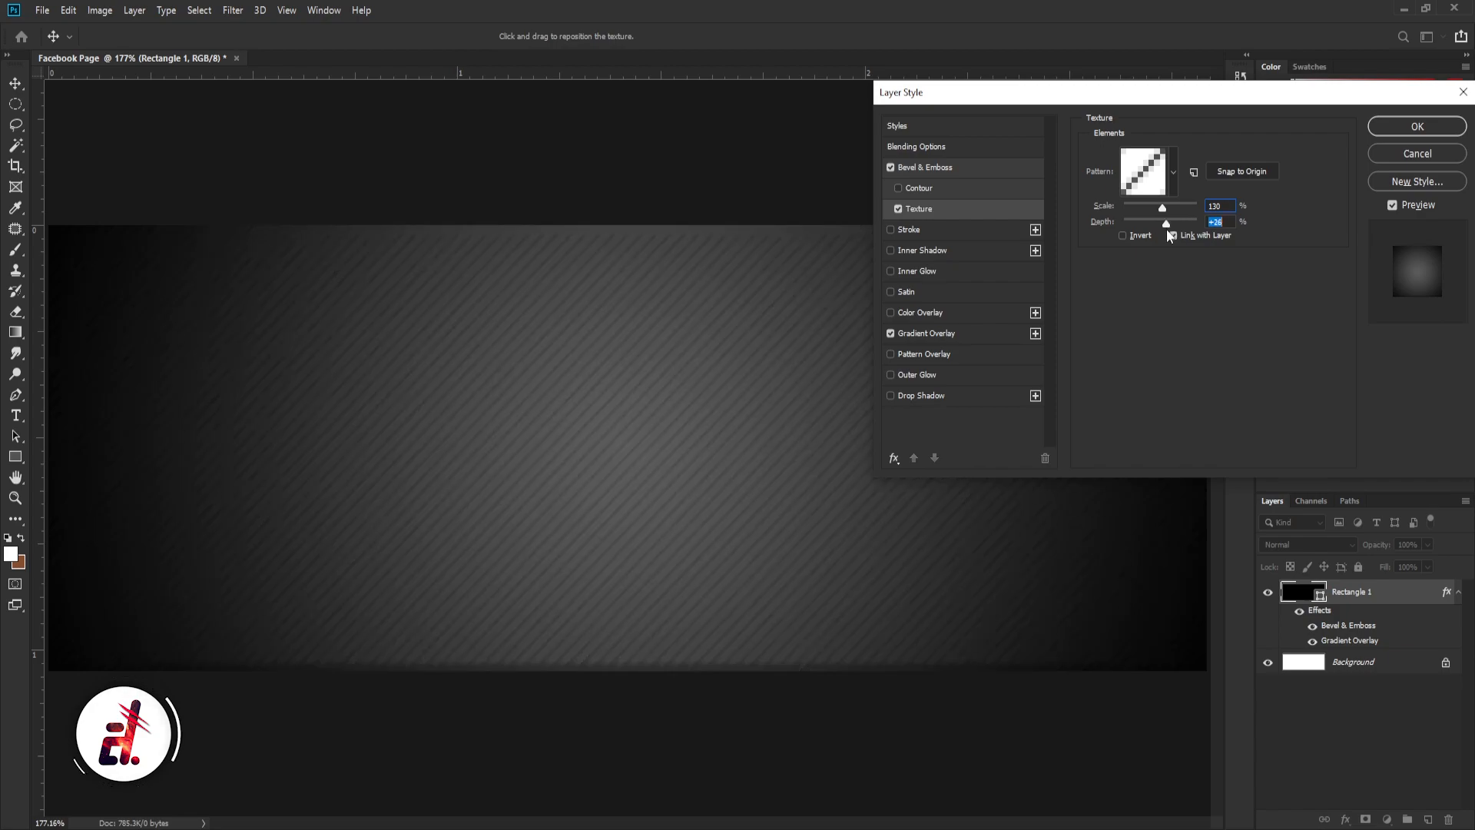
left_click(1404, 128)
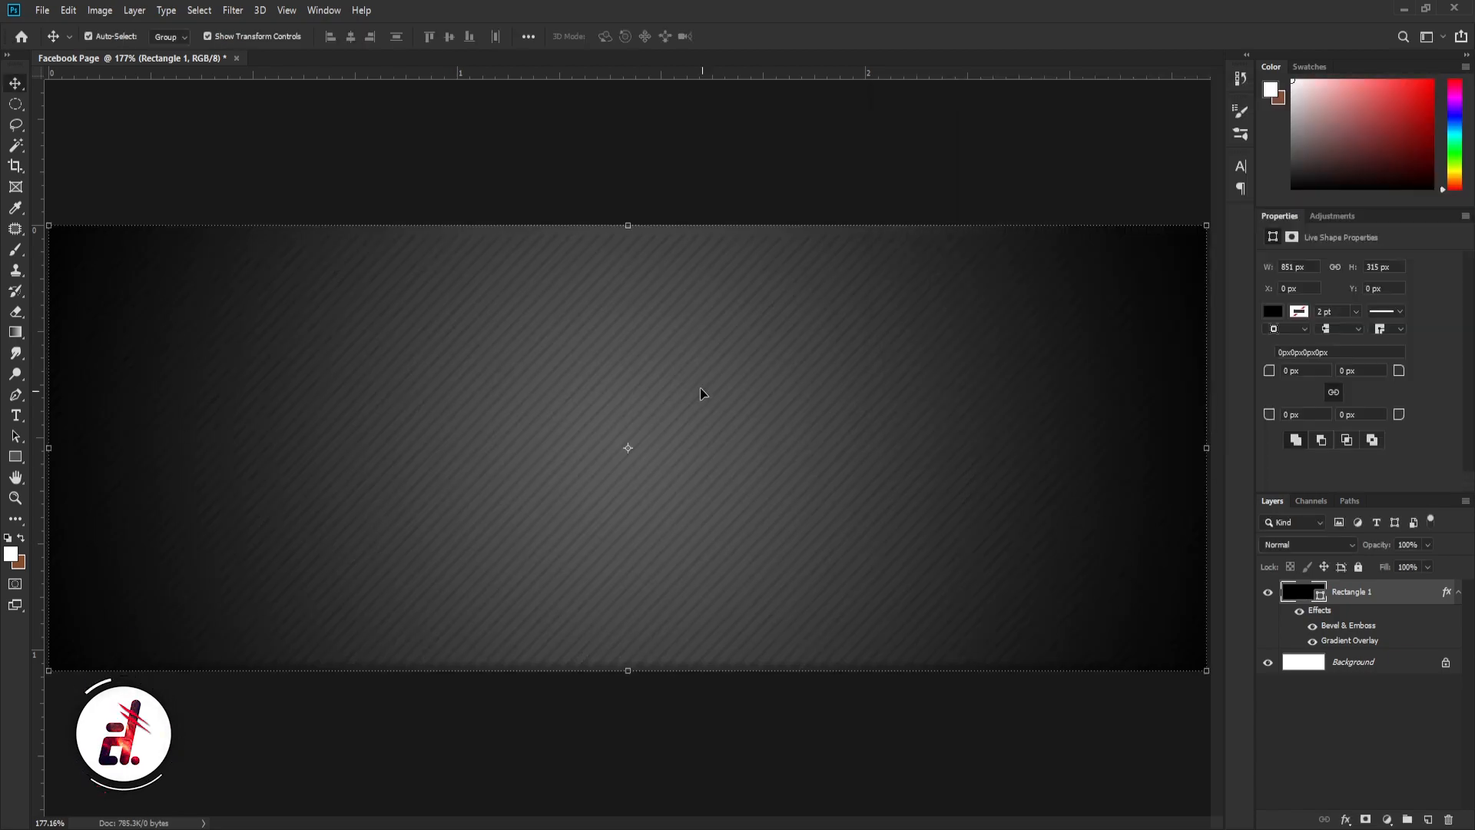
Scale the striped background rectangle up around its center to about 110%, extending past the canvas edges
left_click(734, 115)
scroll(642, 224, "up", 6)
scroll(643, 239, "down", 7)
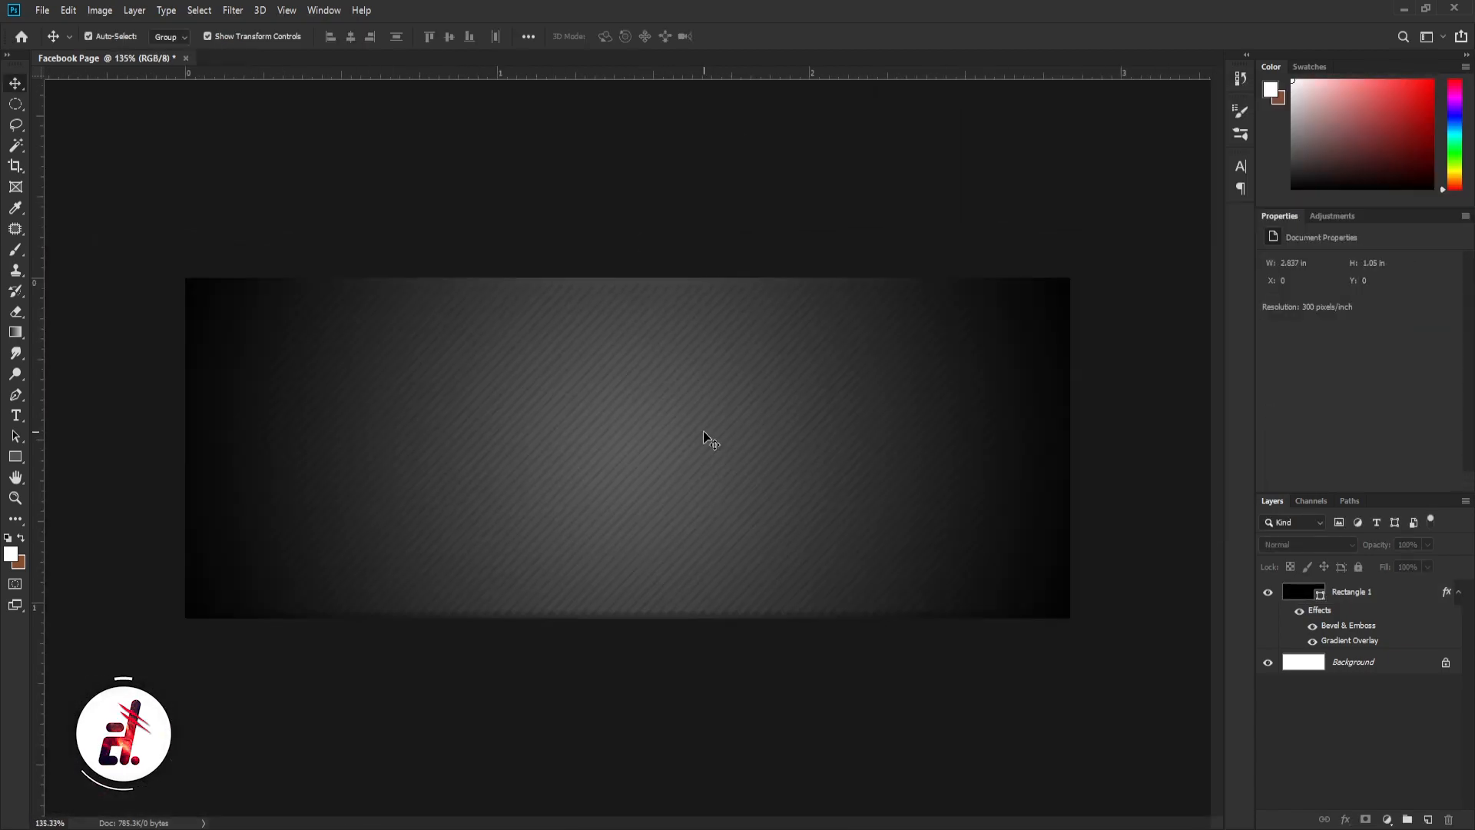
left_click(702, 430)
left_click_drag(1070, 278, 1113, 261)
key("Return")
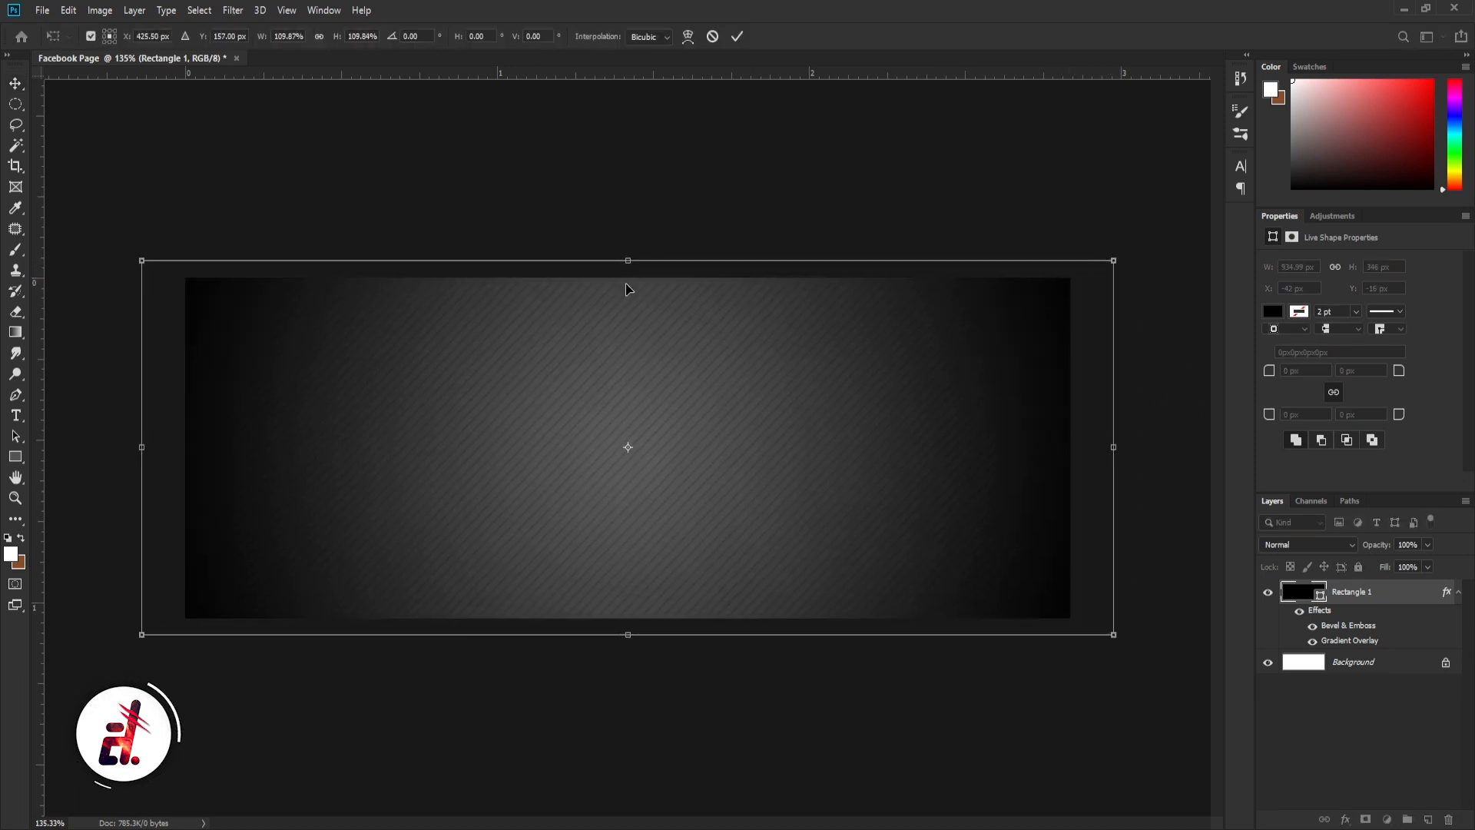
left_click(737, 36)
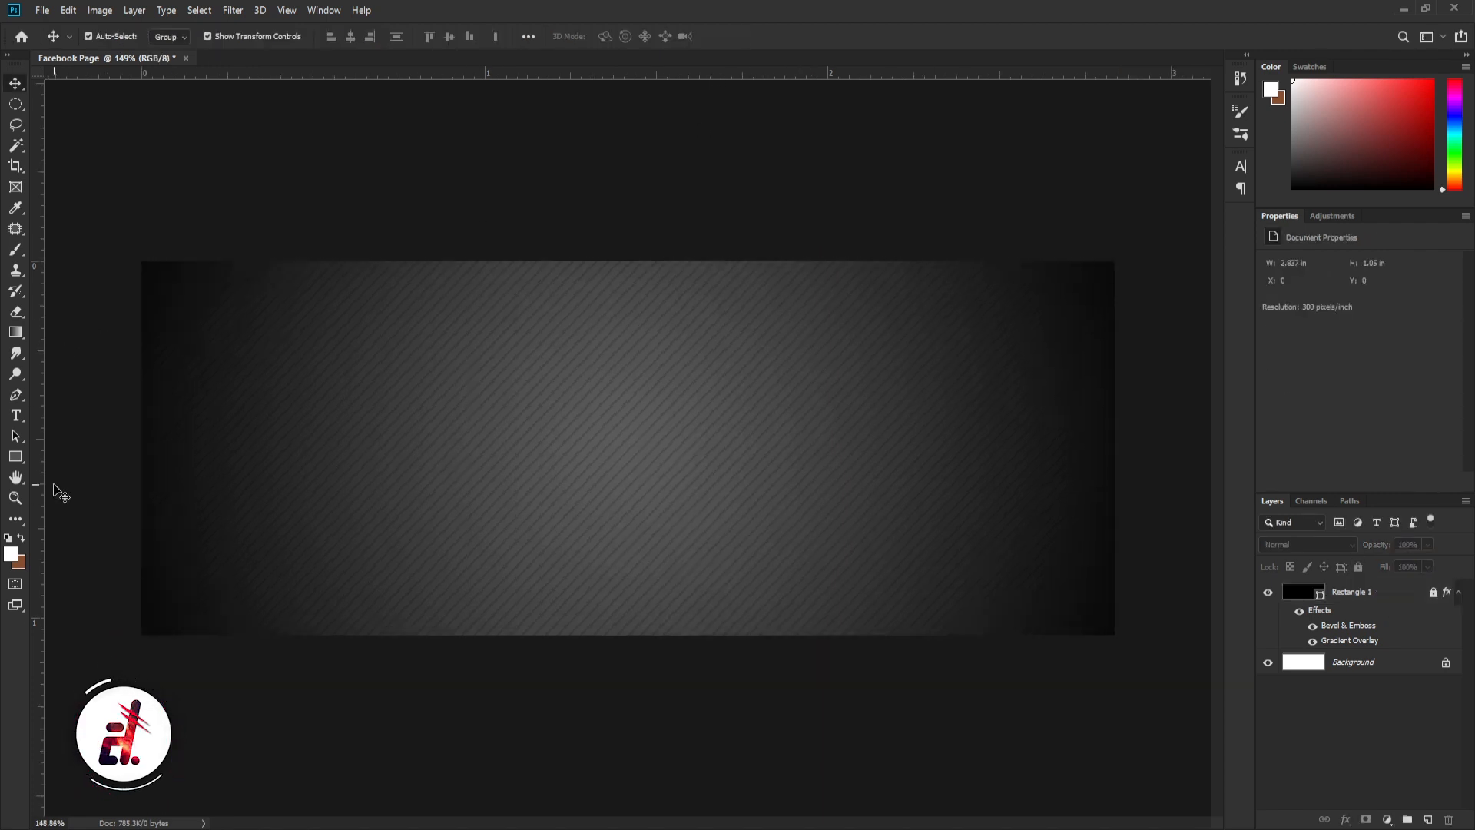
Draw a black rectangle about 300 × 365 px and place it tilted clockwise over the right end of the banner
key("u")
left_click_drag(561, 304, 905, 736)
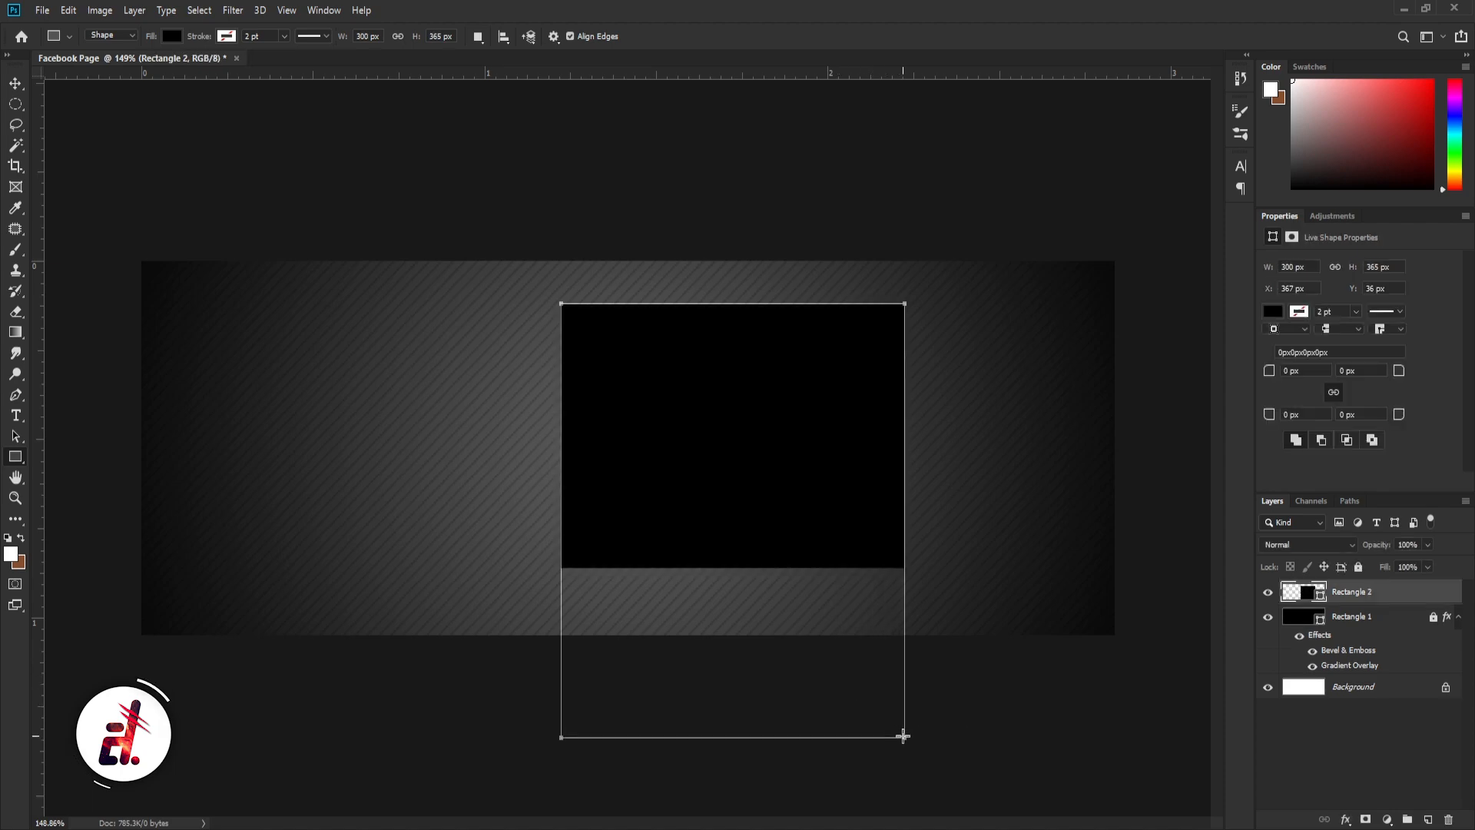
left_click(14, 84)
left_click_drag(793, 428, 901, 355)
left_click_drag(1026, 216, 1149, 334)
left_click_drag(811, 519, 866, 498)
left_click(735, 37)
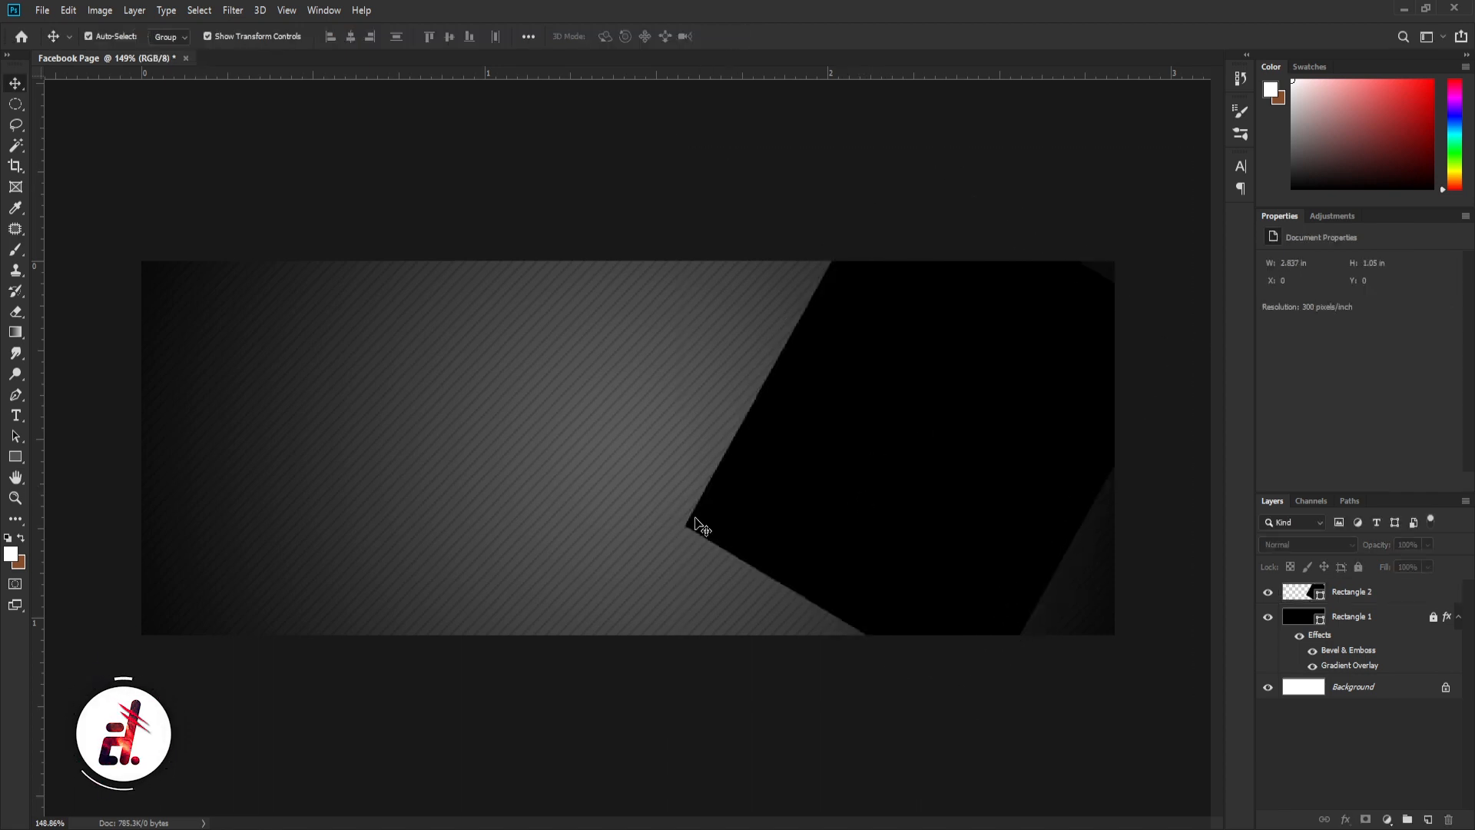
Place the Hero-5 house photo in the banner as a linked image
left_click(48, 10)
left_click(81, 319)
left_click(42, 10)
left_click(108, 332)
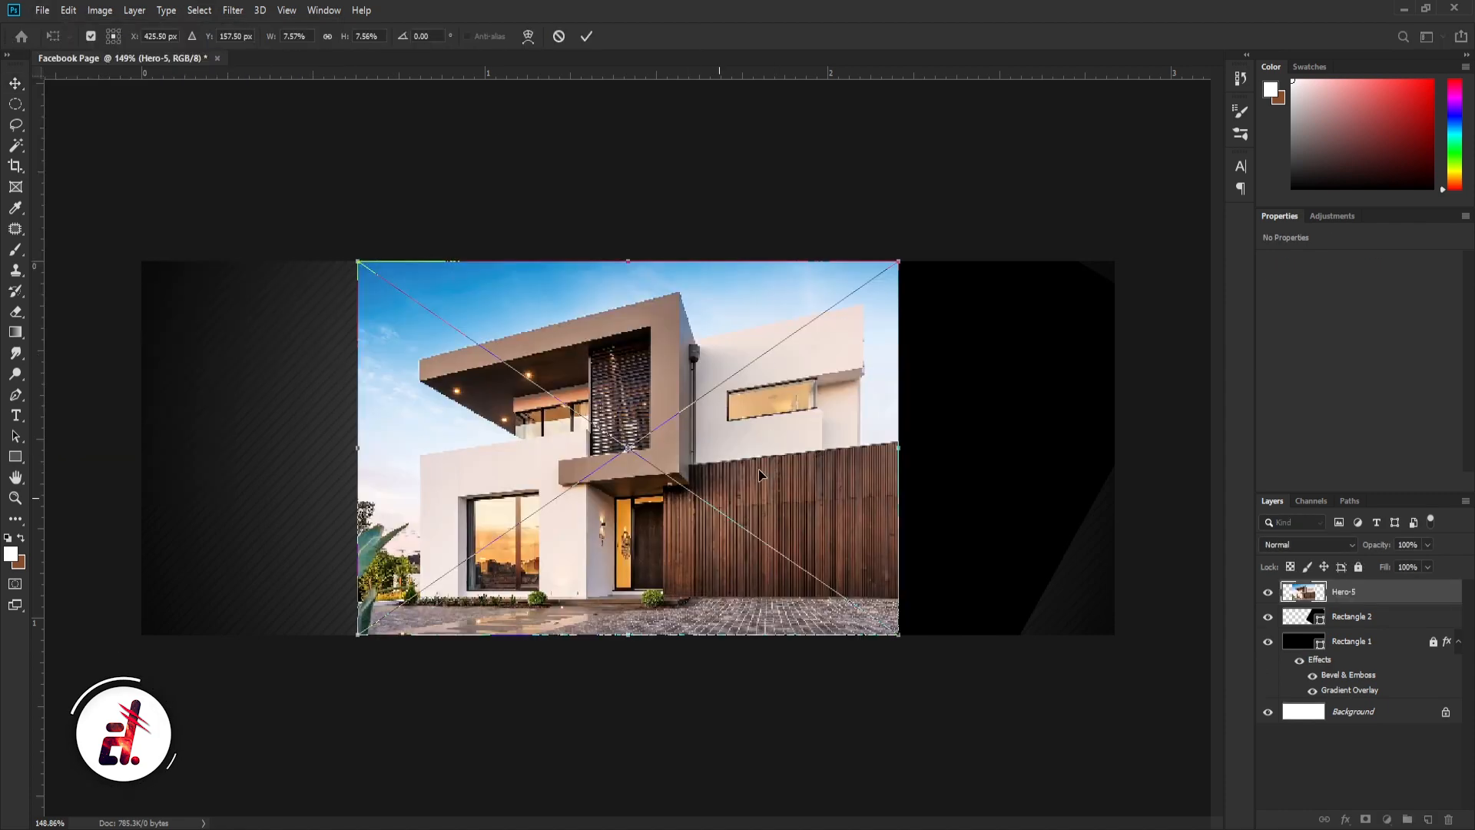
left_click(586, 36)
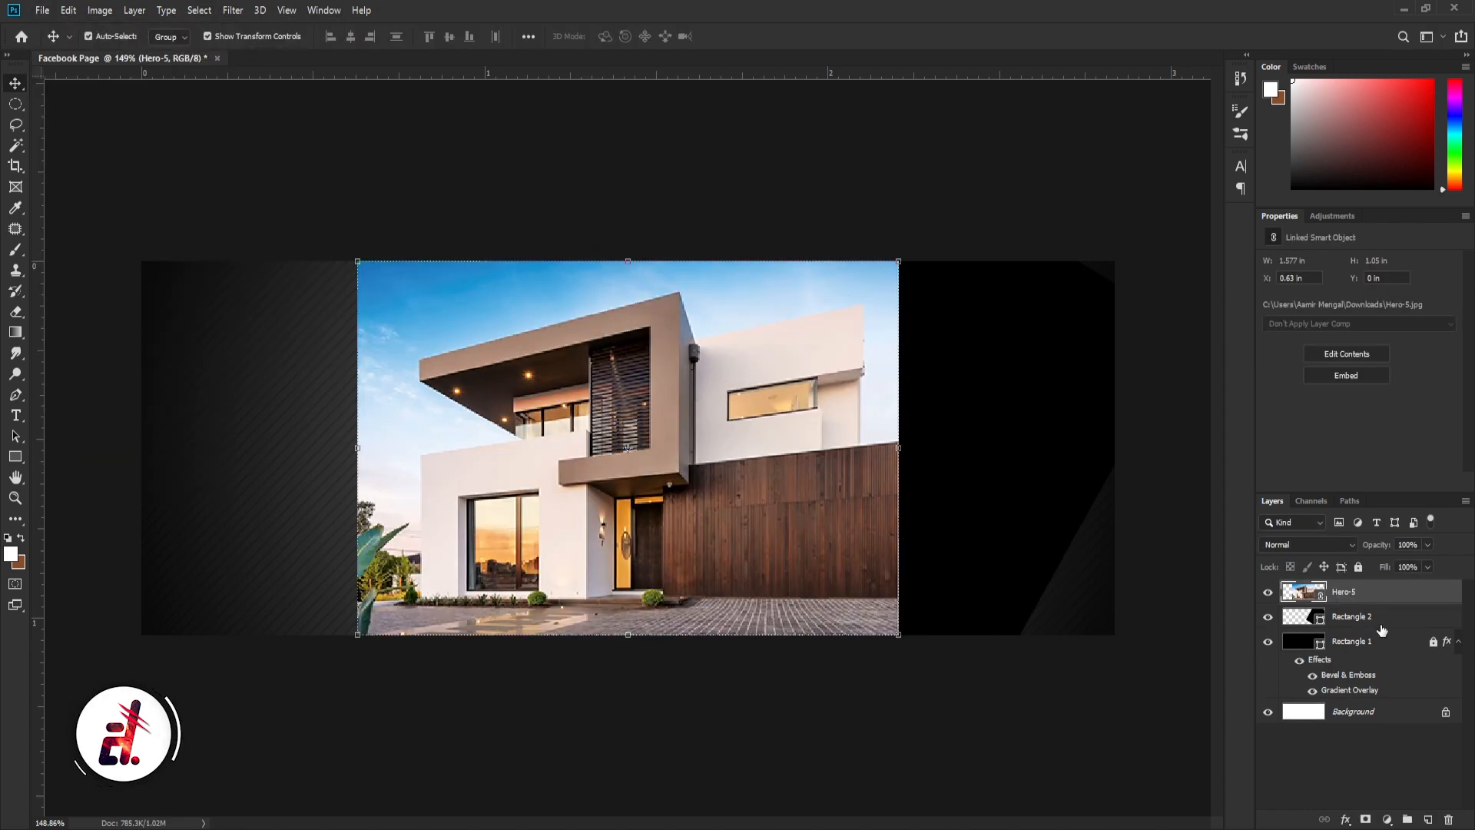
Clip the house photo to the tilted rectangle and shift it right until it fills the shape
left_click(1413, 603, "alt")
left_click_drag(860, 432, 1188, 438)
mouse_move(889, 536)
left_mouse_down()
mouse_move(875, 532)
mouse_move(887, 530)
left_mouse_up()
left_click(832, 225)
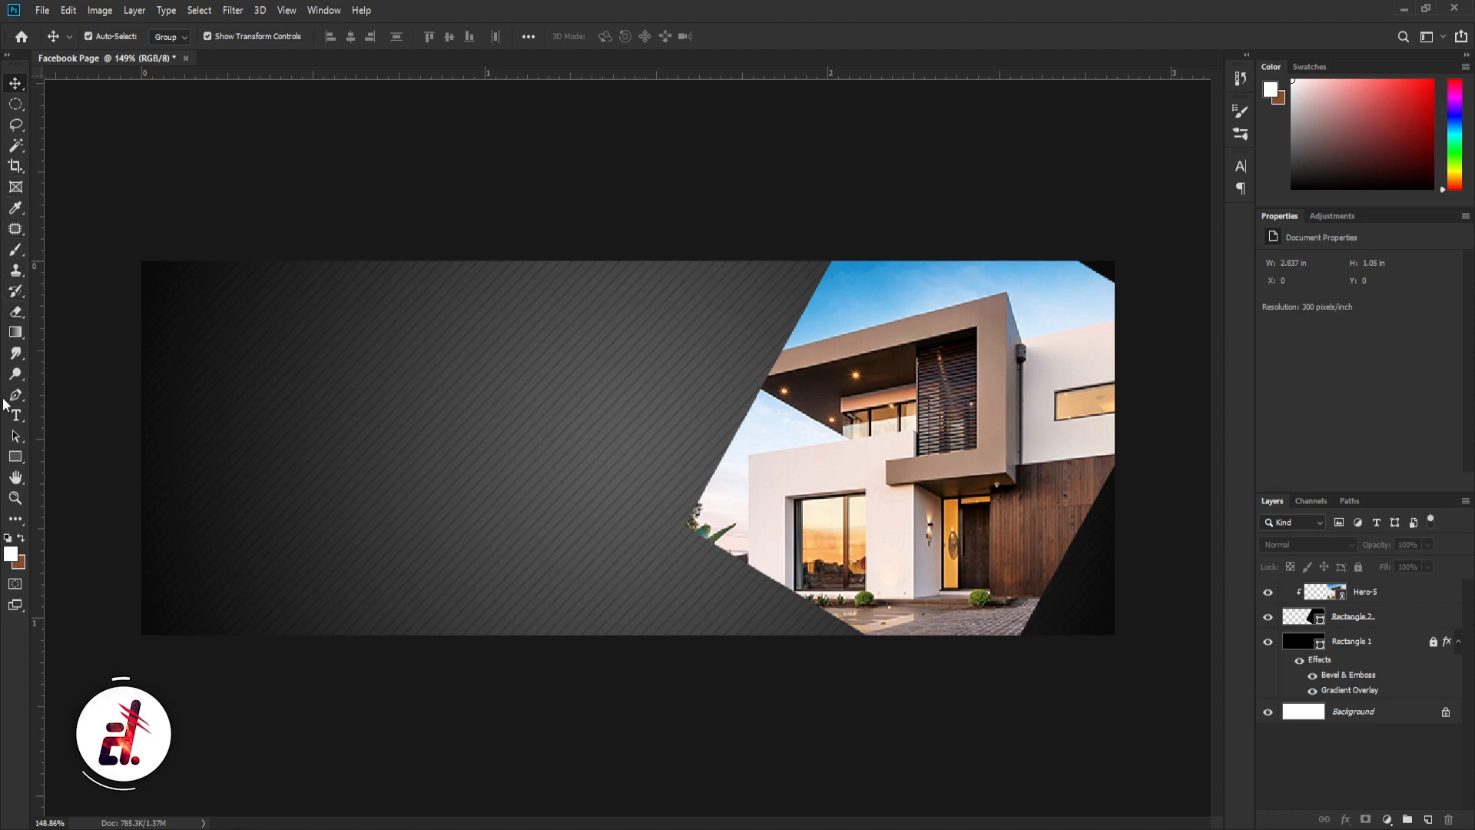
Start a text line near the banner's upper-left corner and set its font size to 6.73 pt
left_click(15, 417)
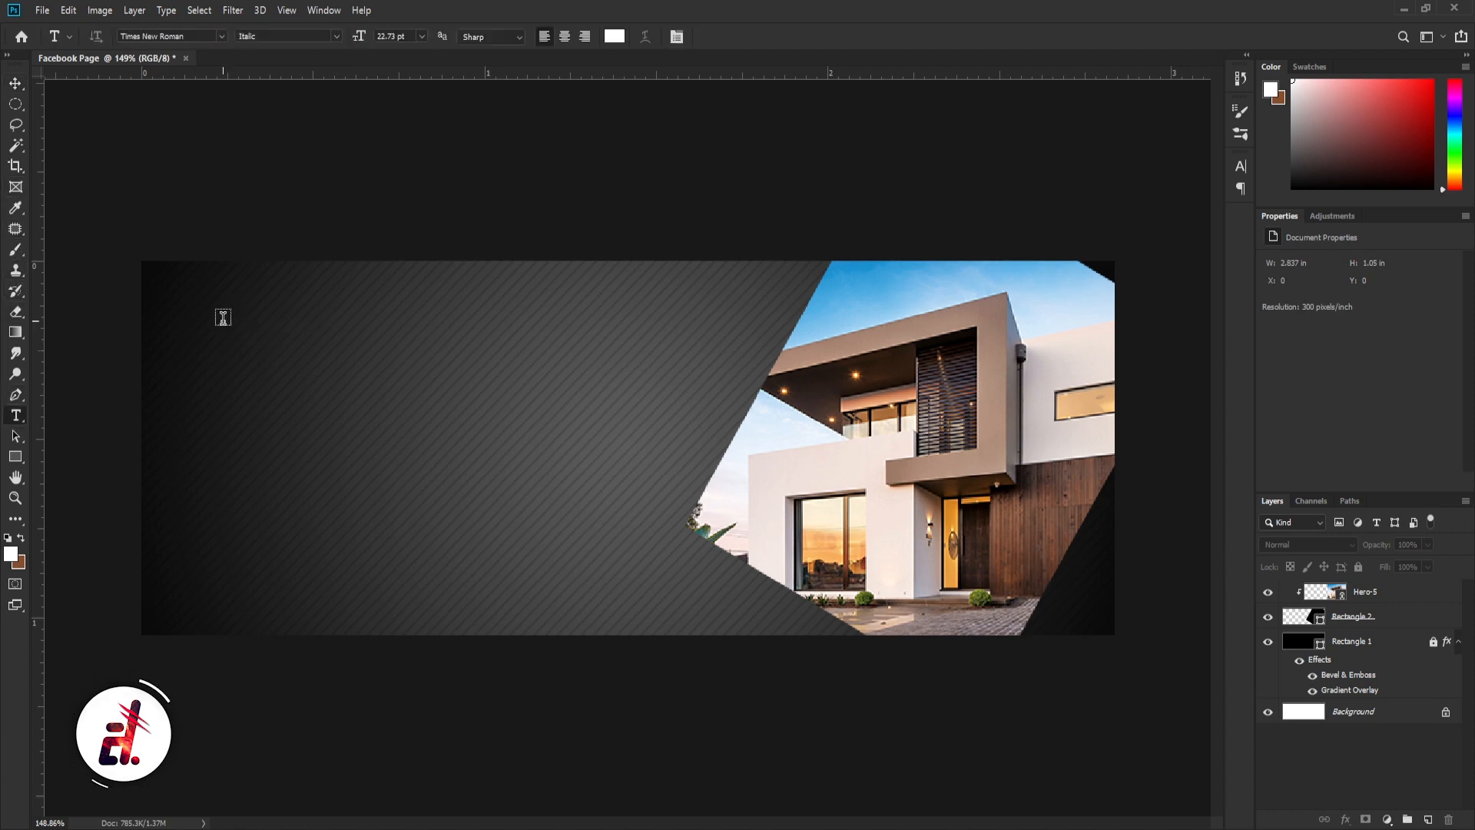
left_click(193, 322)
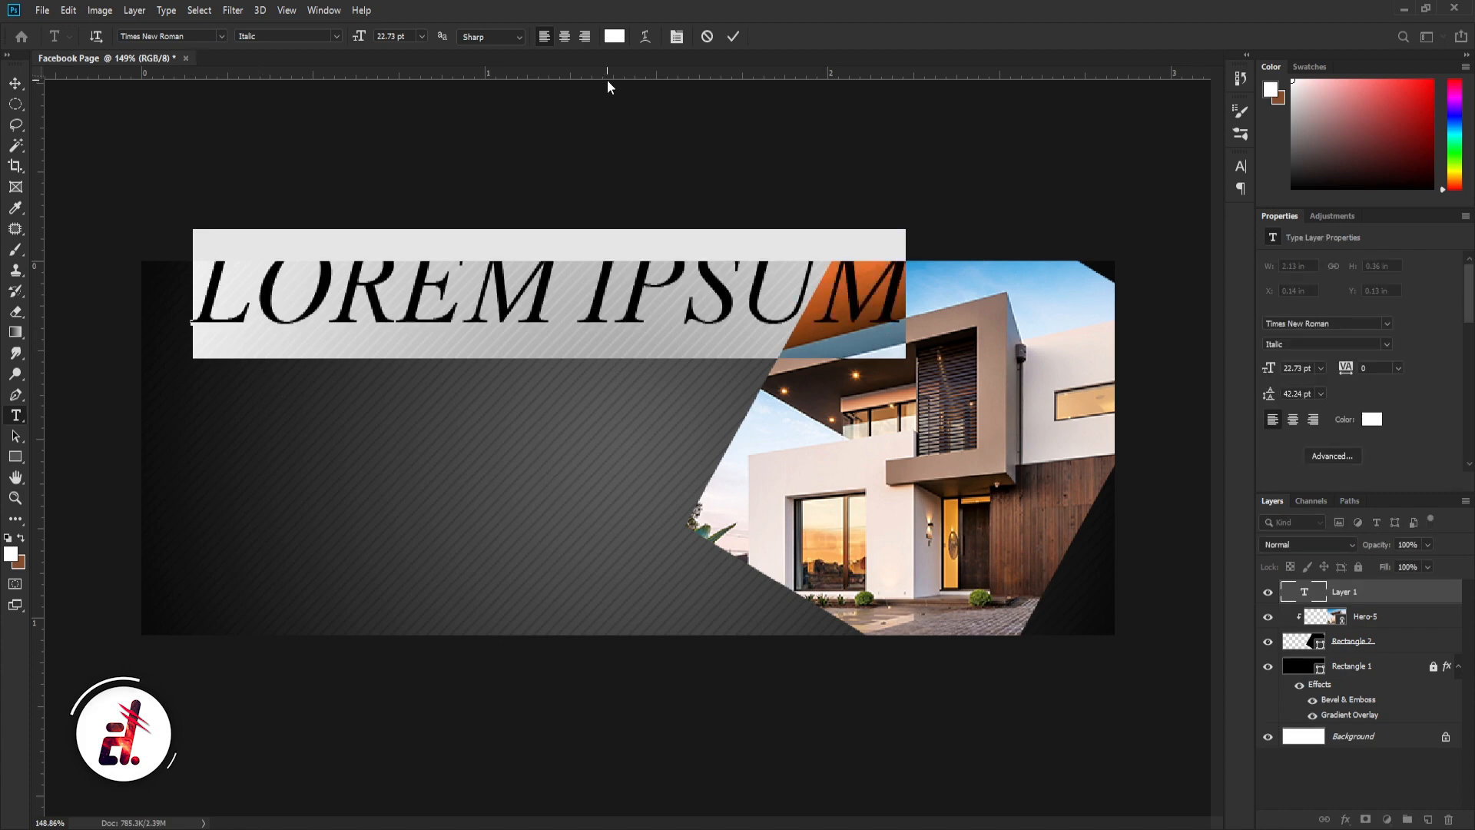
left_click(400, 36)
key("Down")
key("Down")
key("Down")
key("Down")
key("Down")
key("Down")
key("Down")
key("Down")
key("Down")
key("Down")
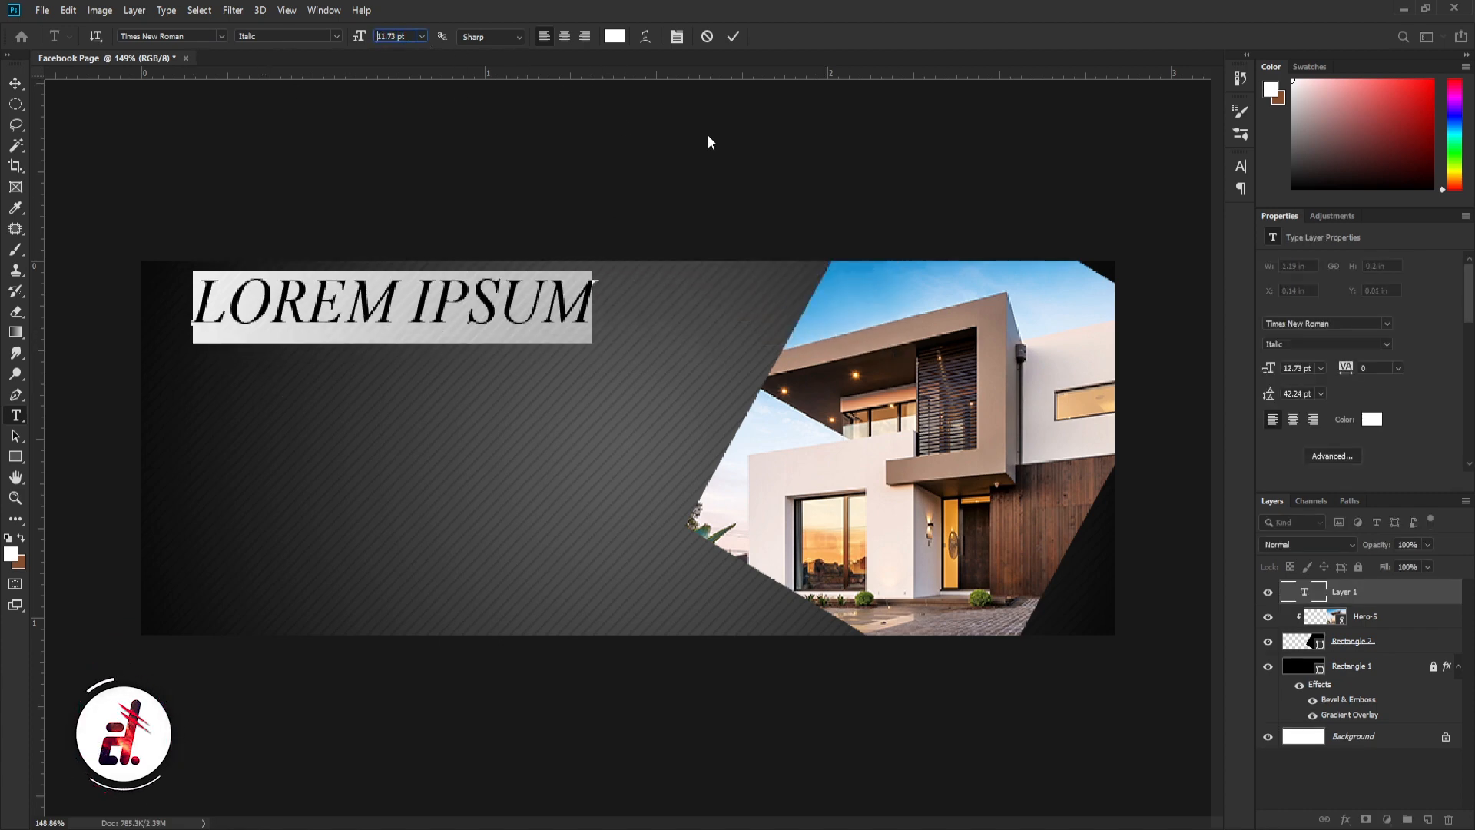
key("Down")
key("Down")
key("Down")
key("Down")
key("Down")
key("Down")
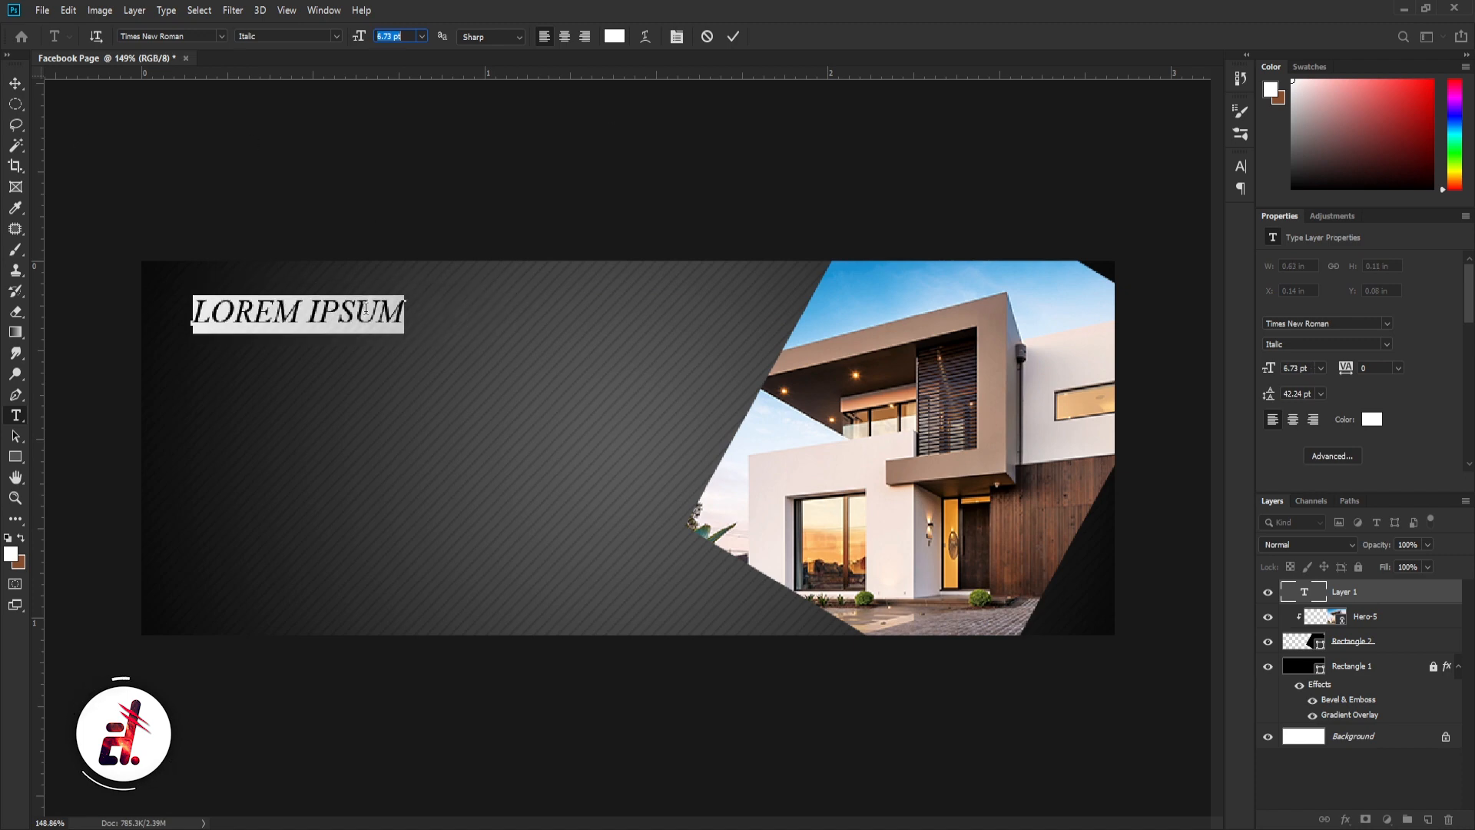
Replace the placeholder text with MODERN HOME and set its font to 20th Century Font
left_click(400, 324)
key("ctrl+a")
type("MODERN HOME")
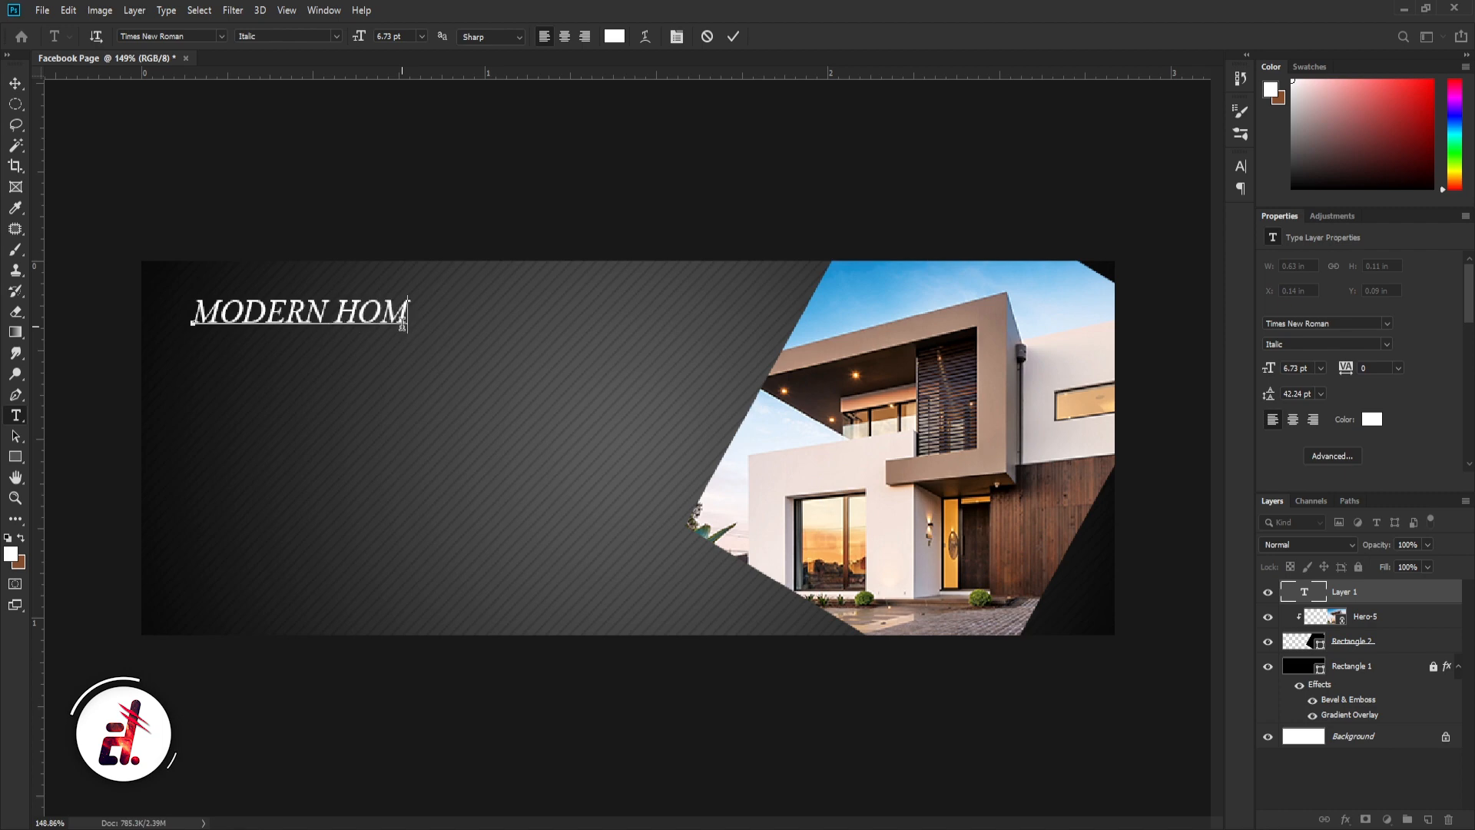
key("ctrl+a")
left_click(161, 36)
key("Down")
key("Down")
key("Down")
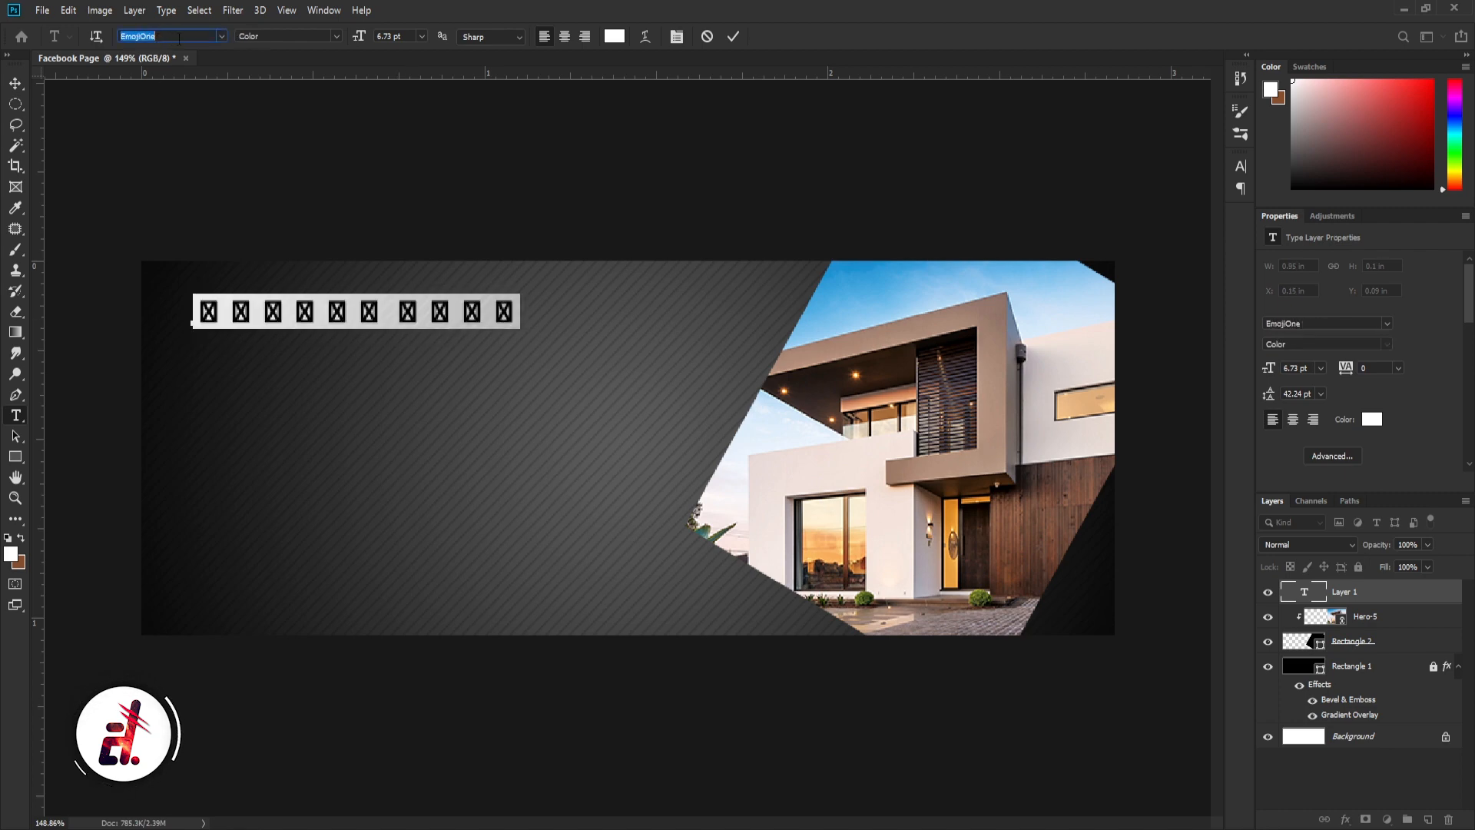
key("Down")
key("Down")
key("Down")
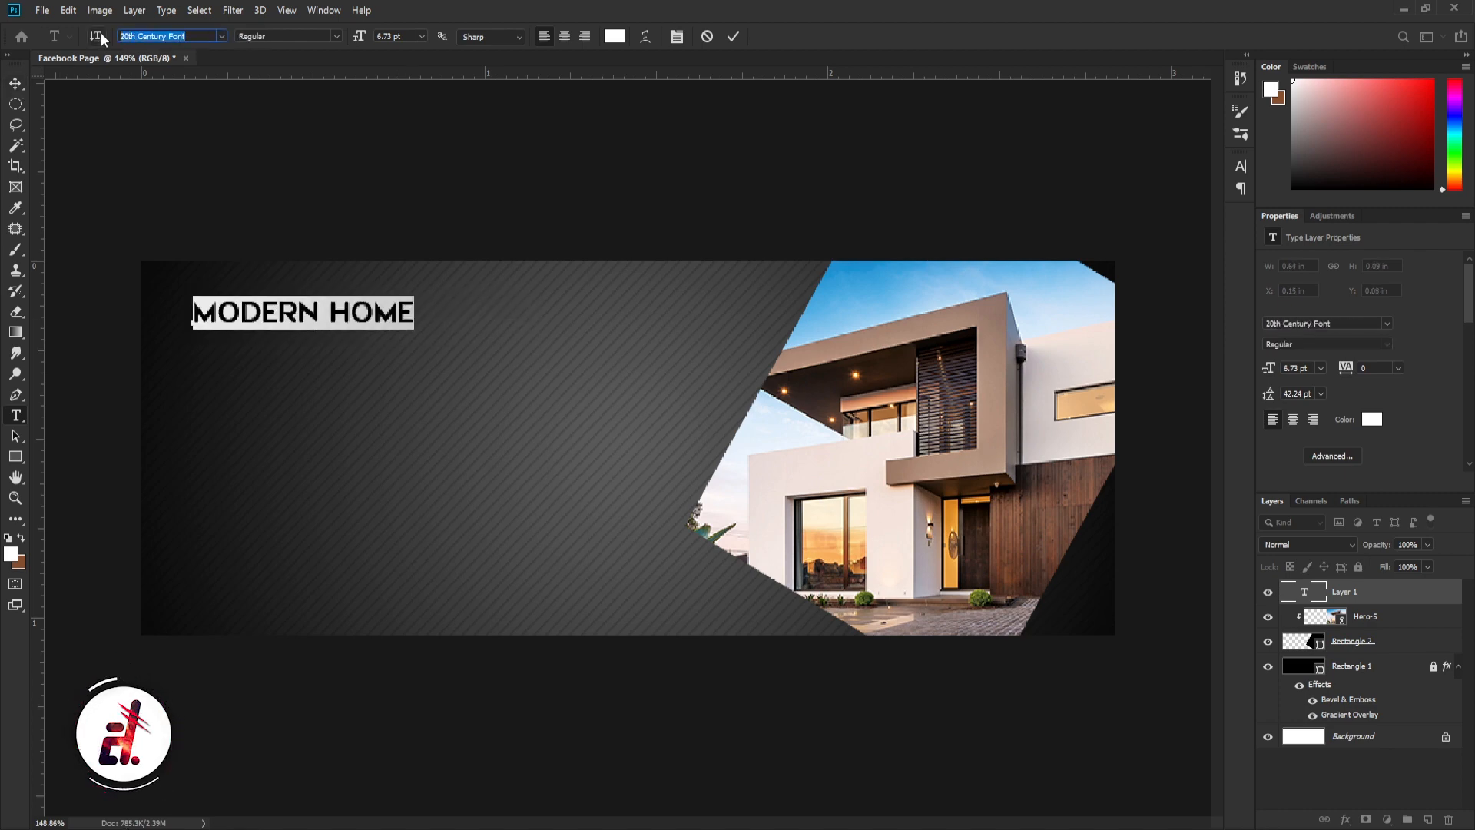
Move the MODERN HOME title closer to the banner's upper-left corner and enlarge it to about 7.9 pt
left_click(16, 85)
left_click_drag(415, 328, 390, 311)
key("Return")
Duplicate the MODERN HOME text layer within the same document under the name For Sale
left_click(134, 10)
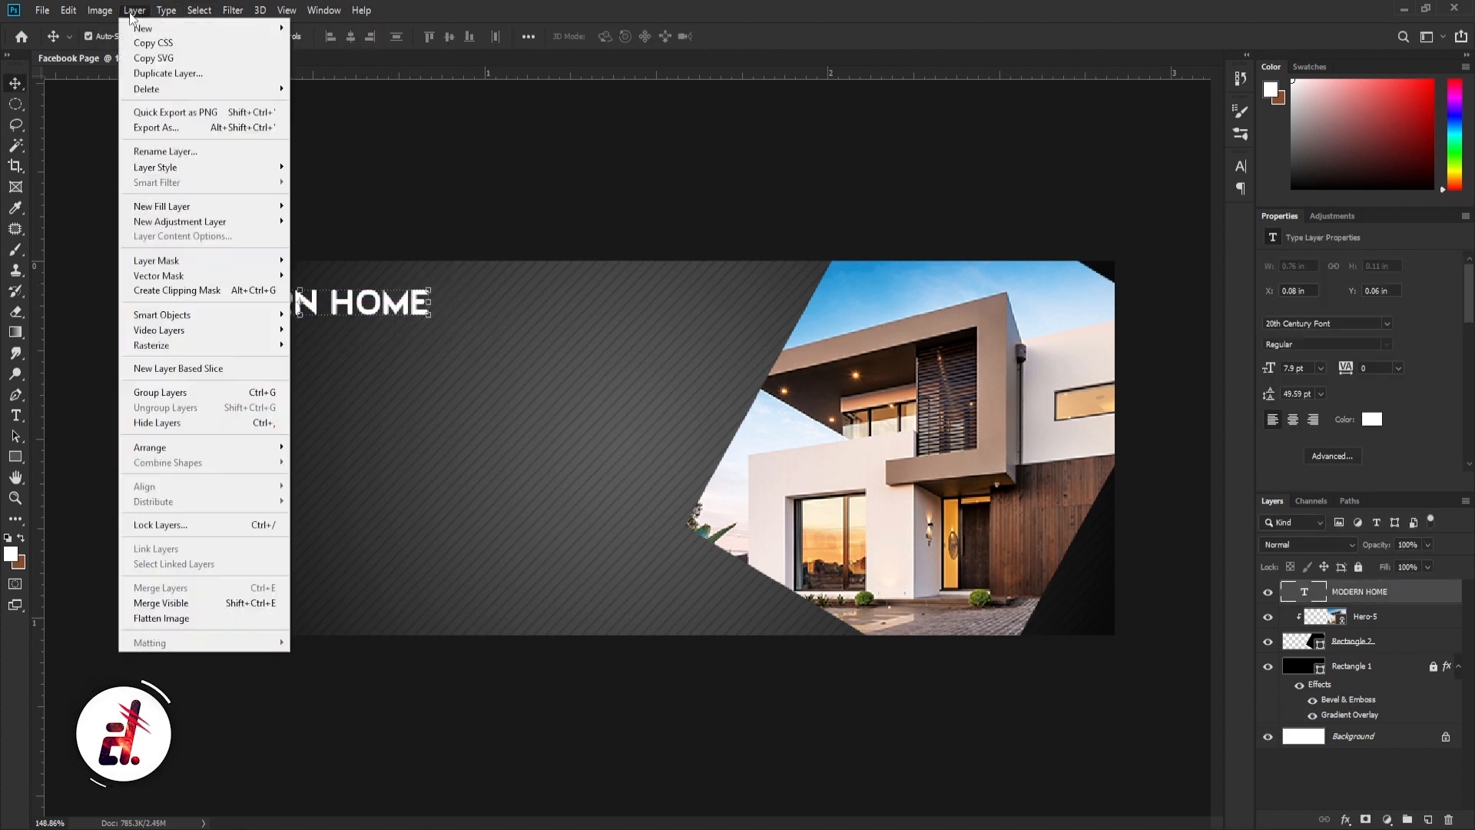
left_click(167, 73)
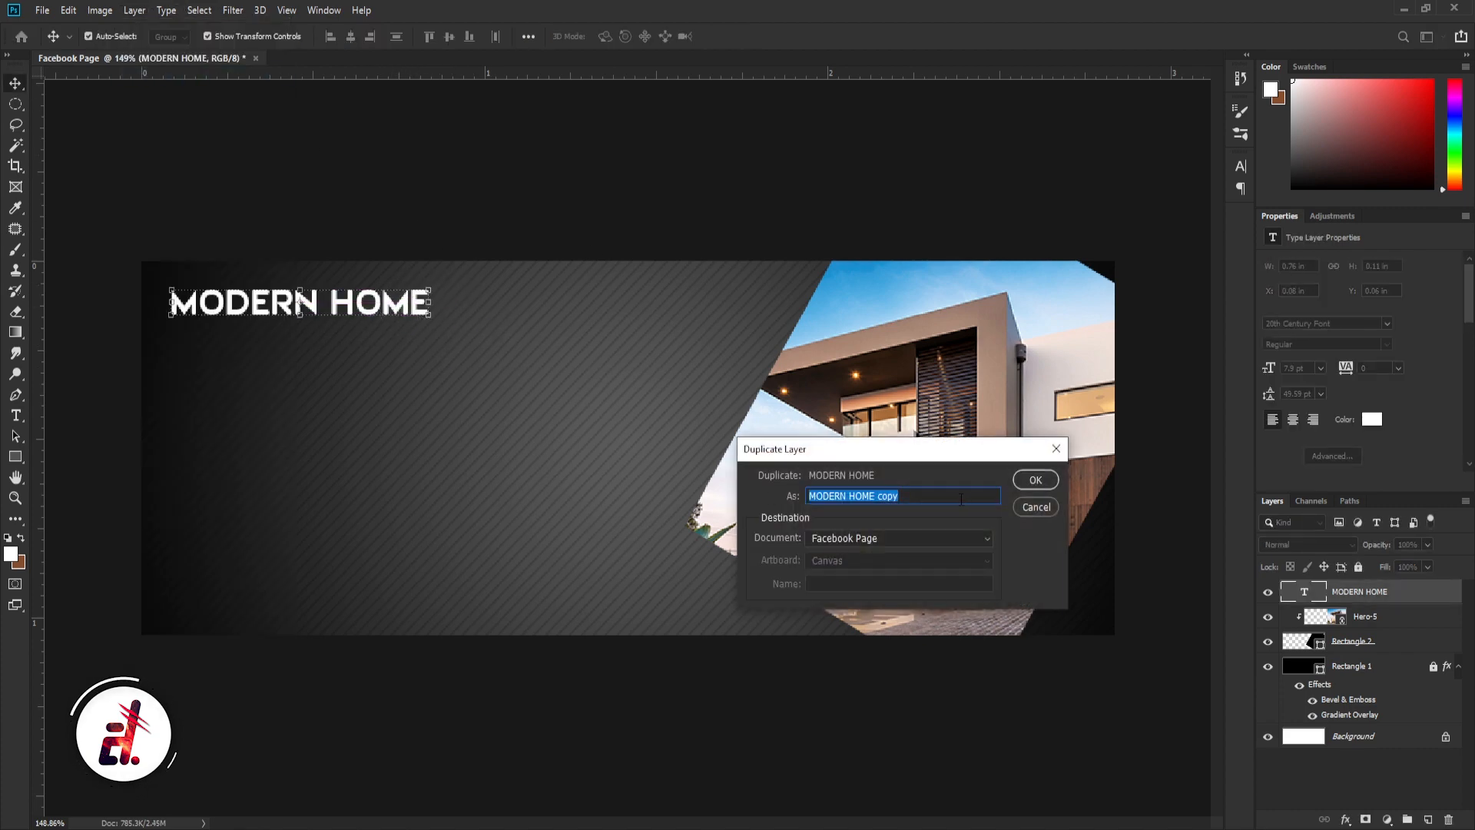
type("For Sale")
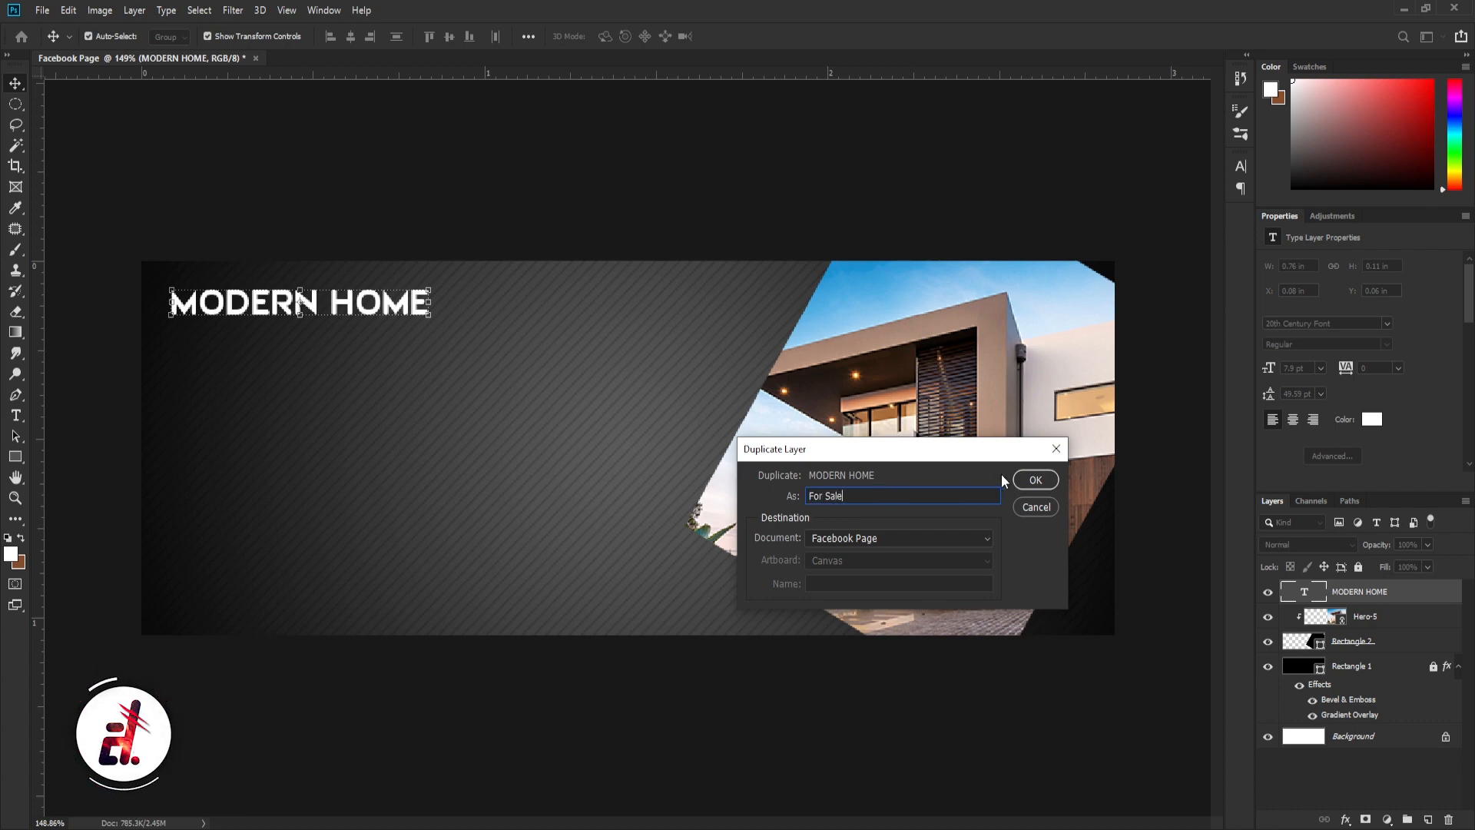
left_click(1034, 479)
Place the duplicated title directly below MODERN HOME and change its text to FOR SALE
left_click_drag(274, 305, 278, 351)
double_click(277, 350)
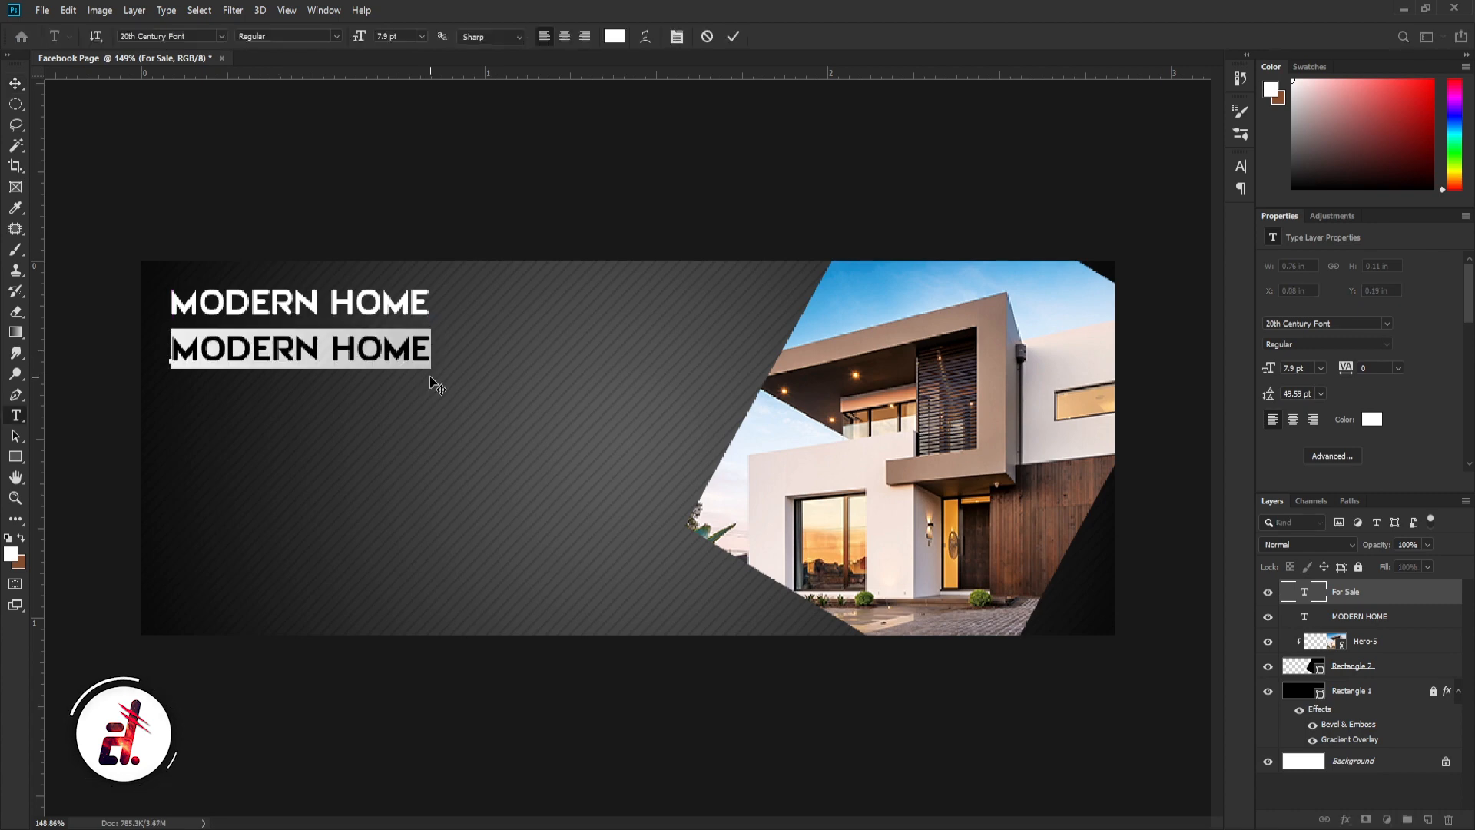
type("FOR SA")
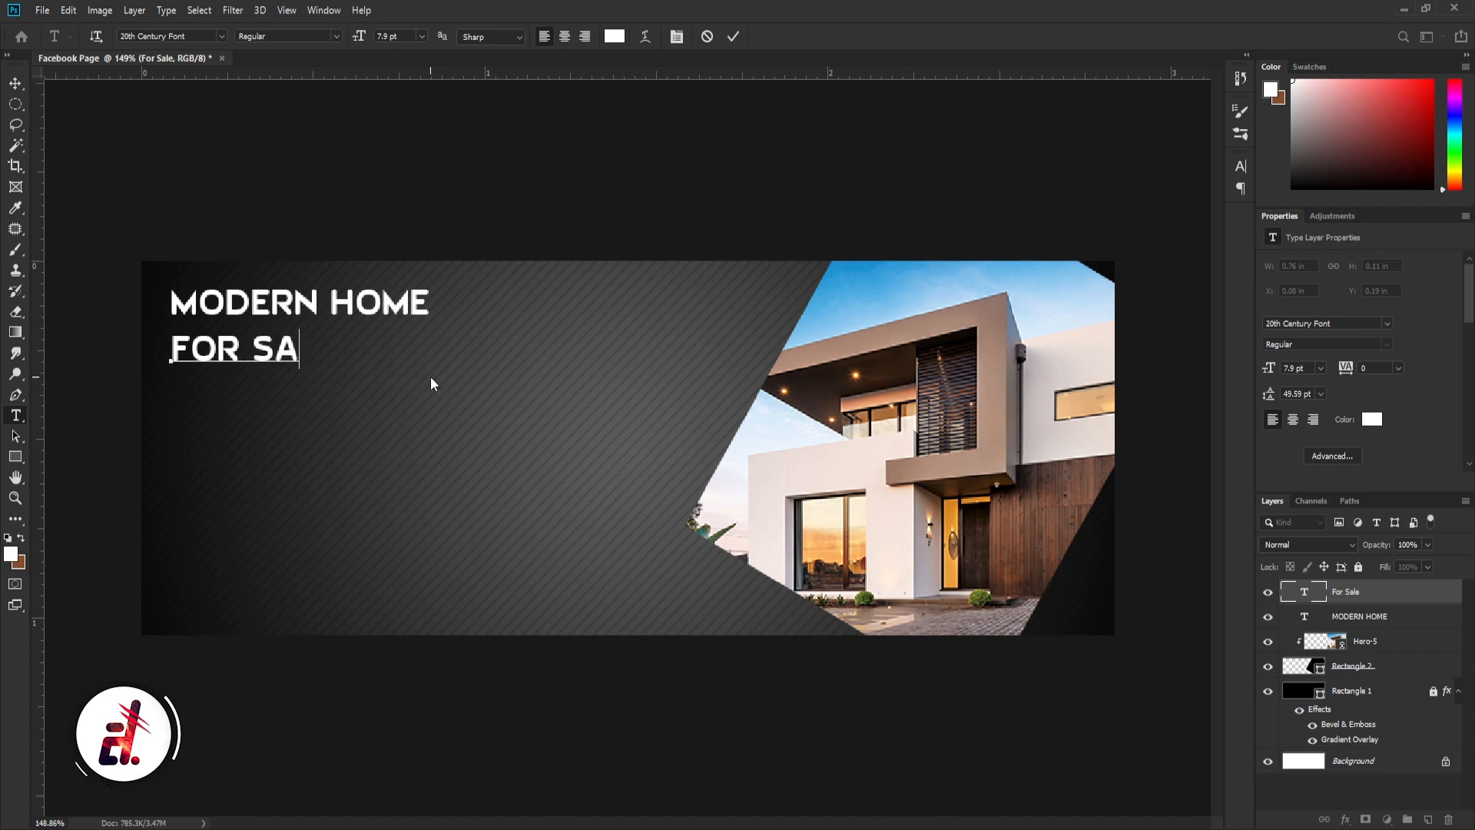
type("LE")
left_click(16, 83)
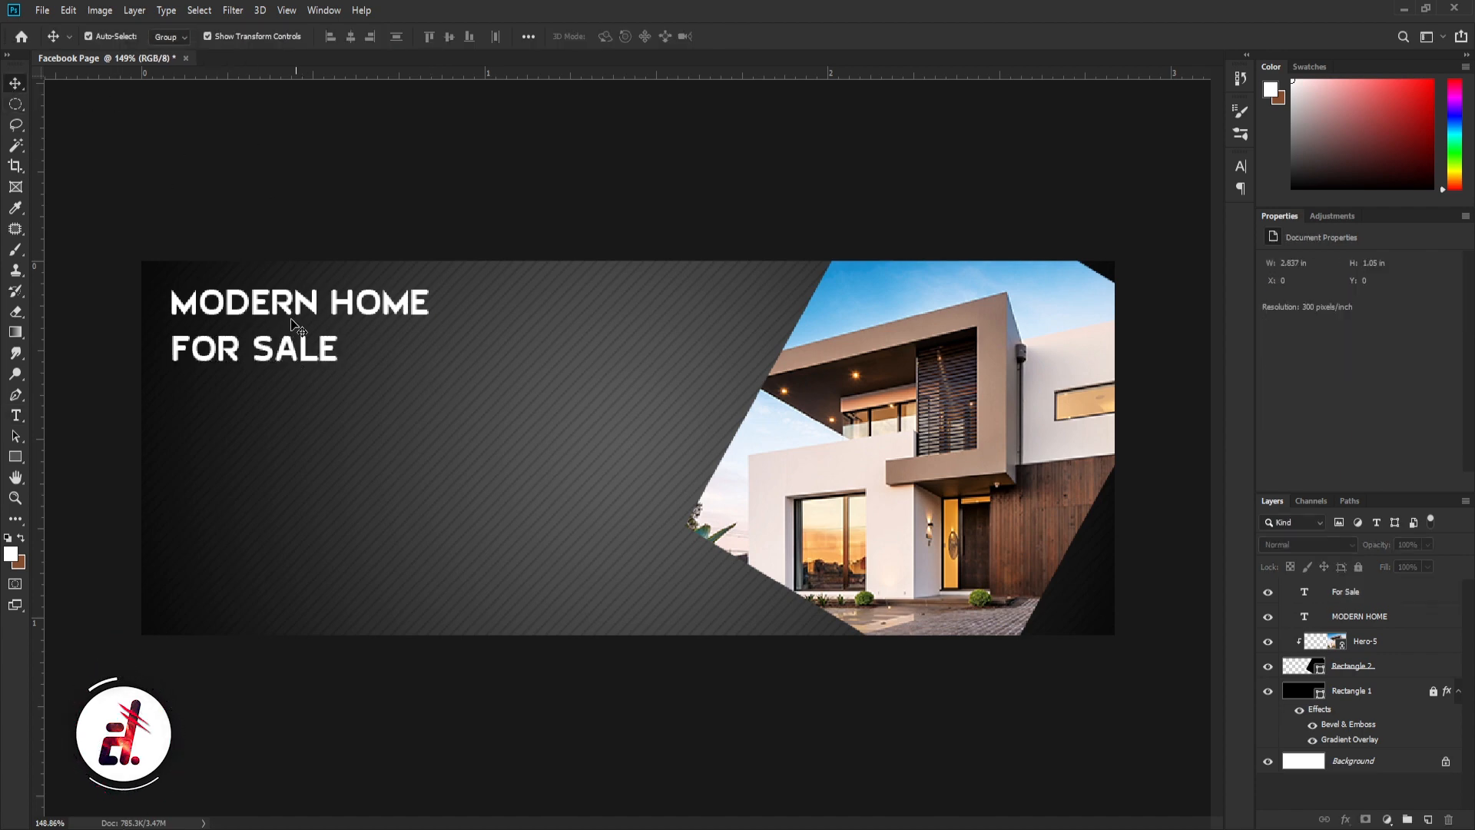
left_click(288, 348)
left_click(352, 188)
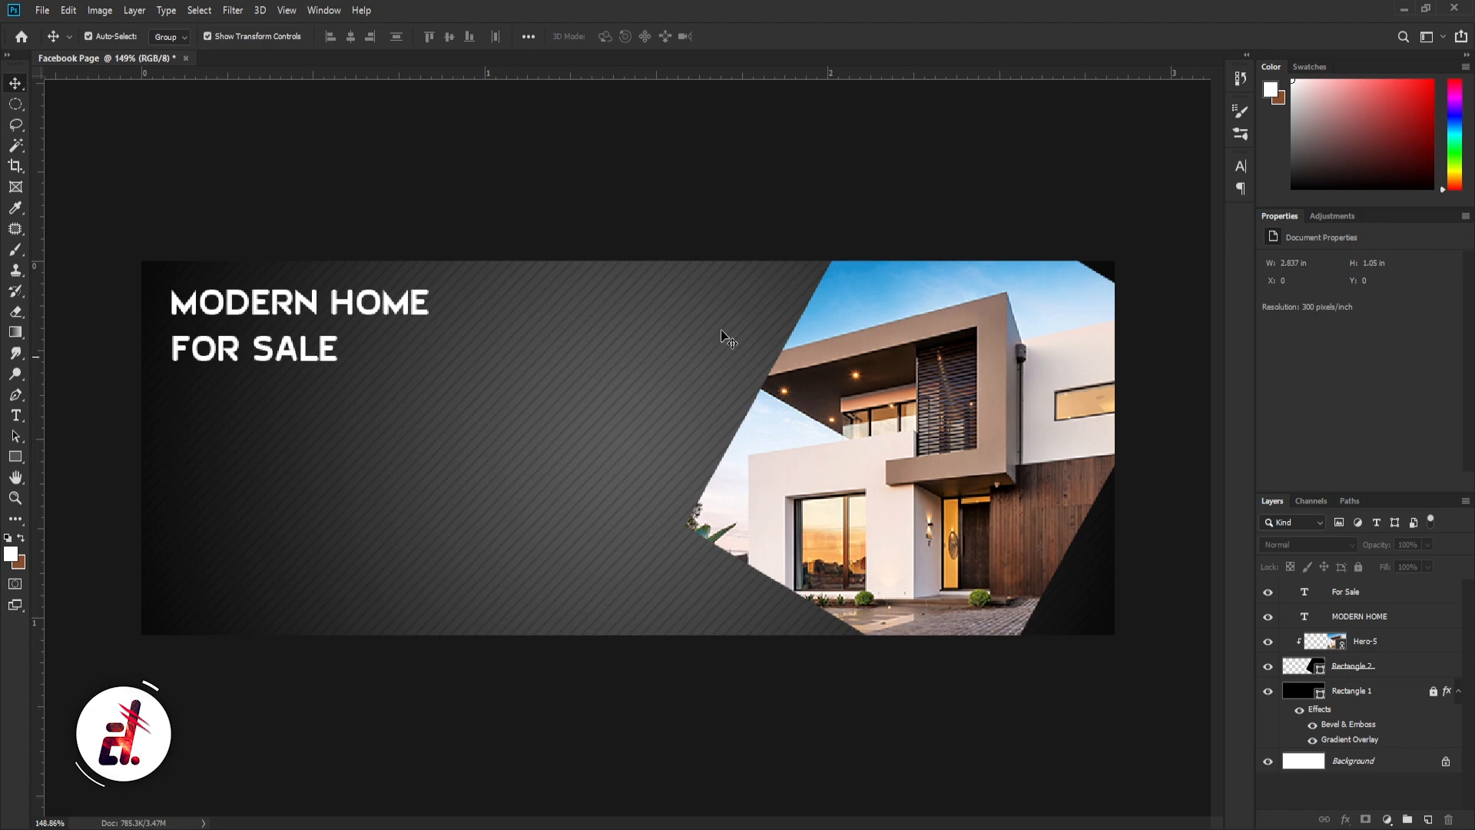
Add a separate text line reading OFFER VALID FOR near the middle of the banner
left_click(15, 415)
left_click(369, 439)
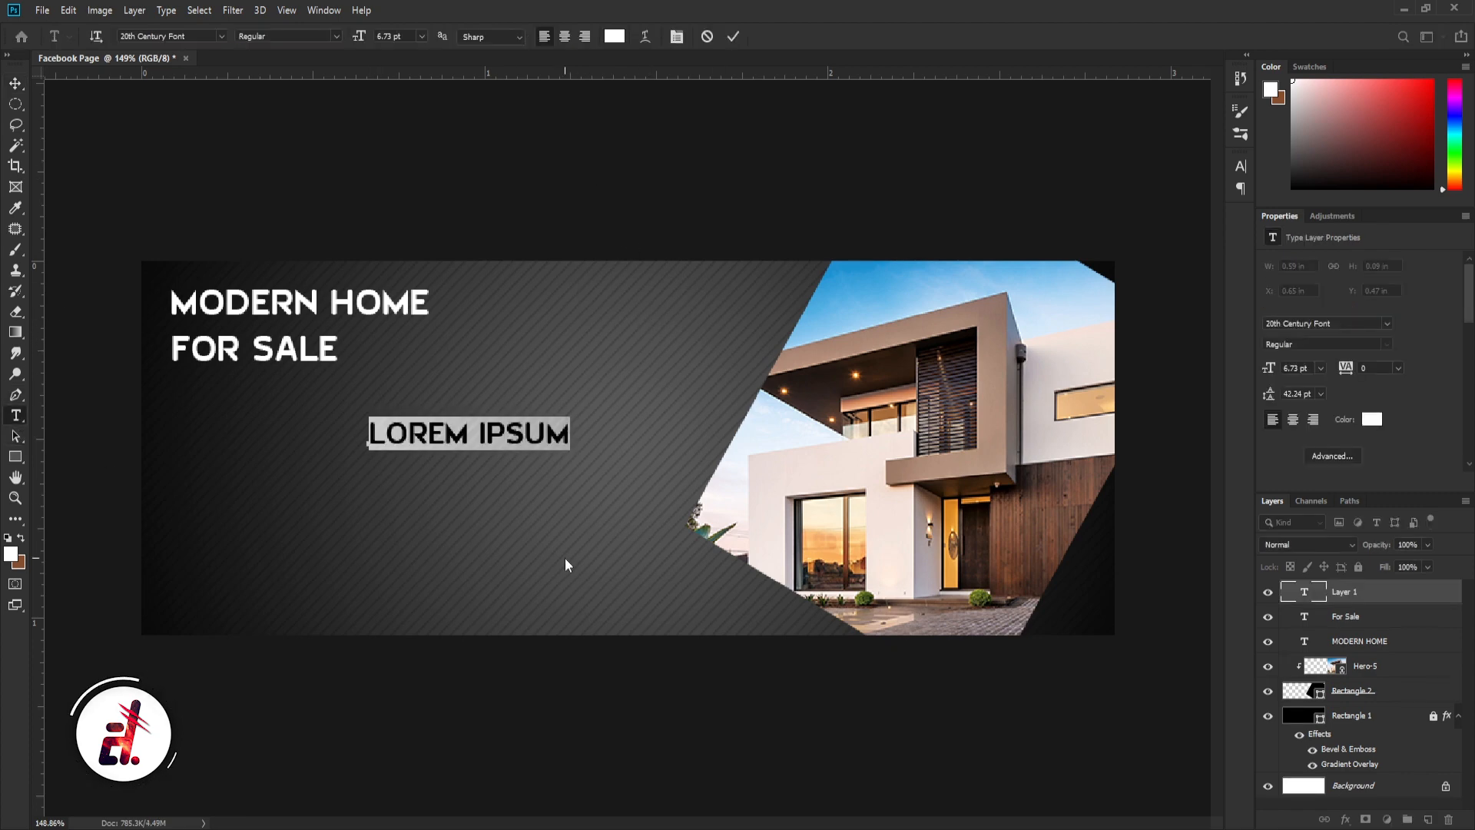
key("BackSpace")
type("O")
key("BackSpace")
type("OFF")
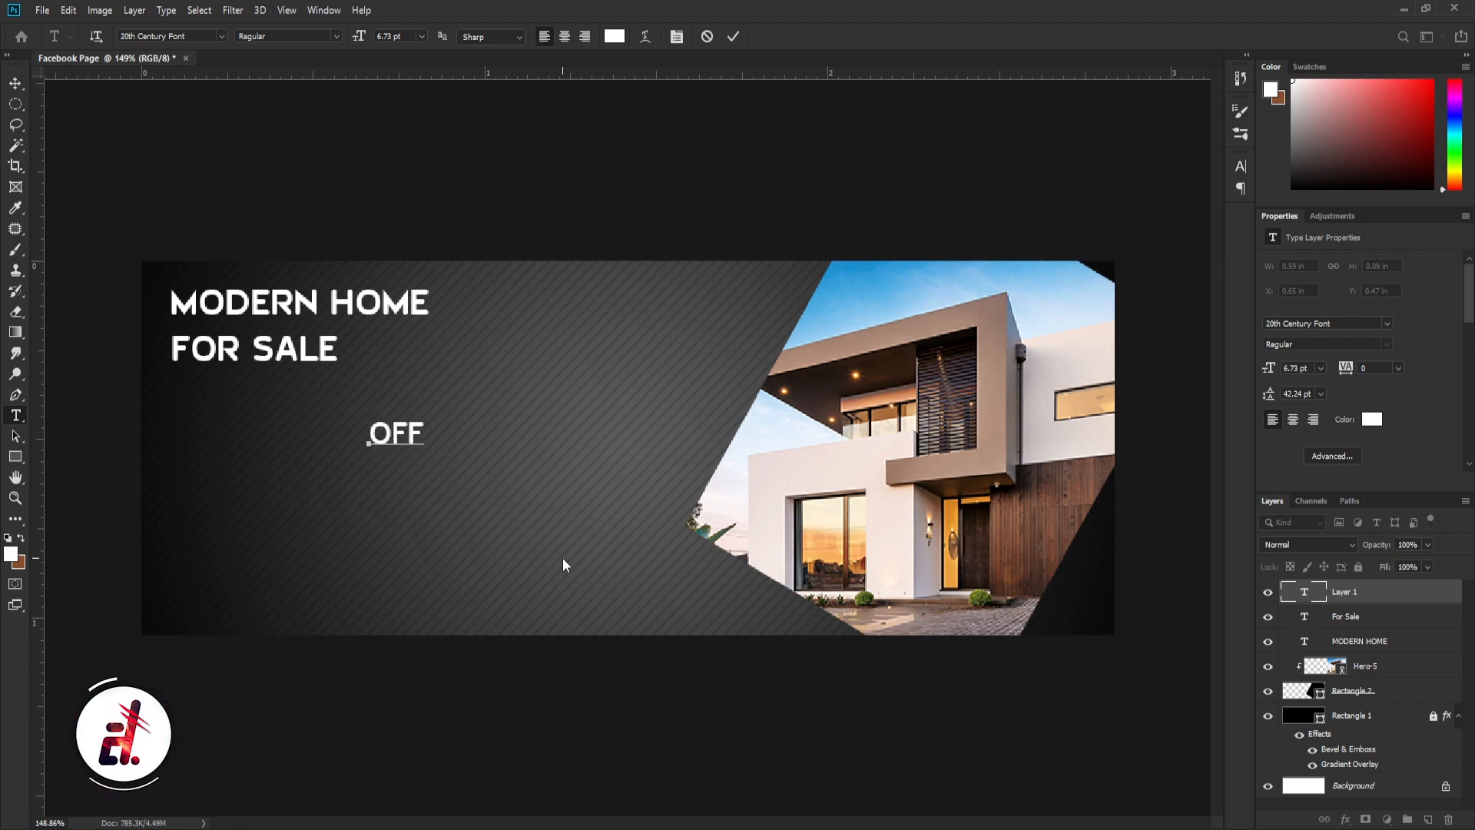
type("ER VALID FOR")
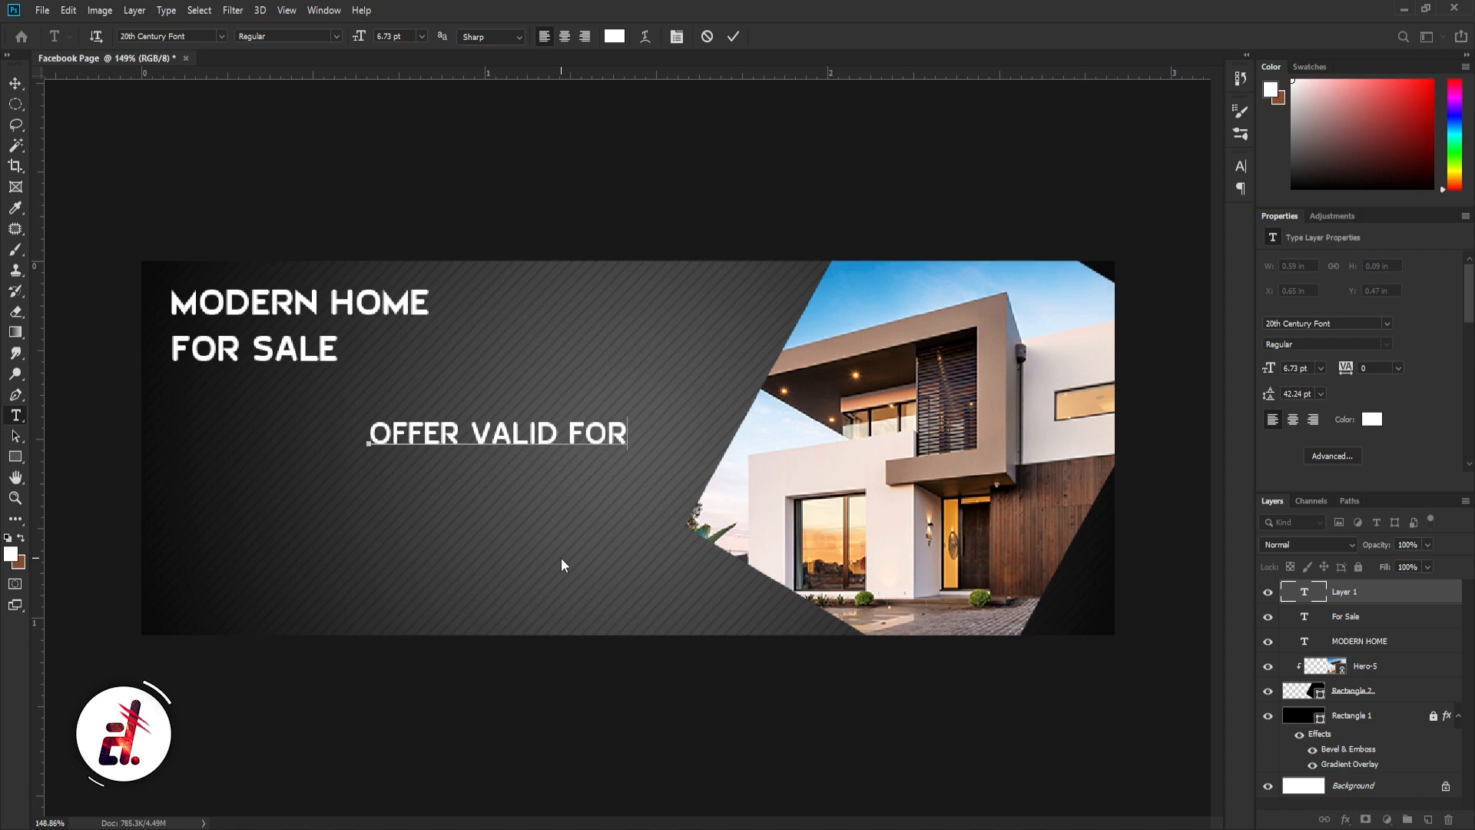
left_click(15, 82)
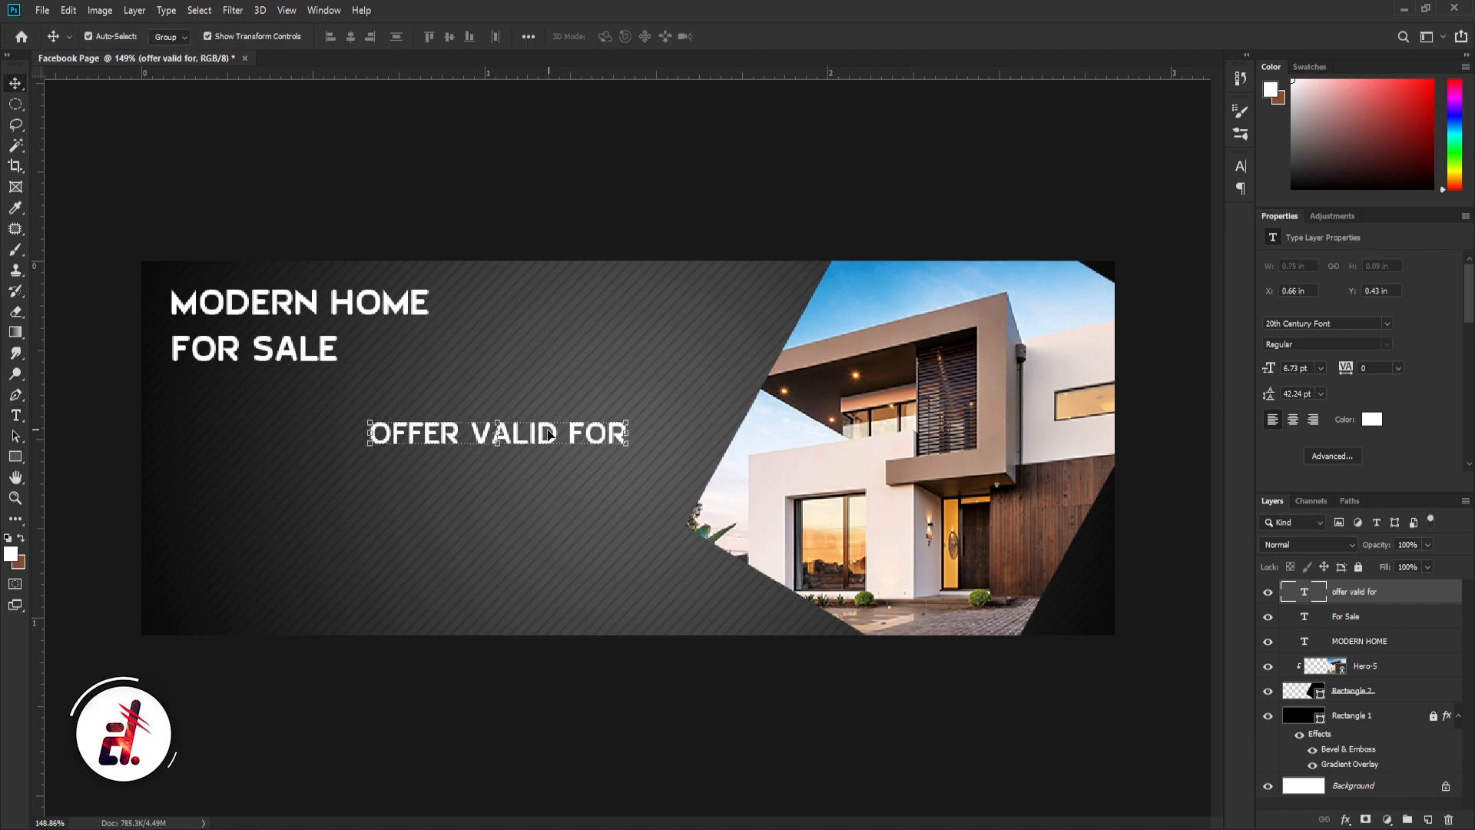
Duplicate the OFFER VALID FOR layer and place the copy directly below the original
left_click(134, 10)
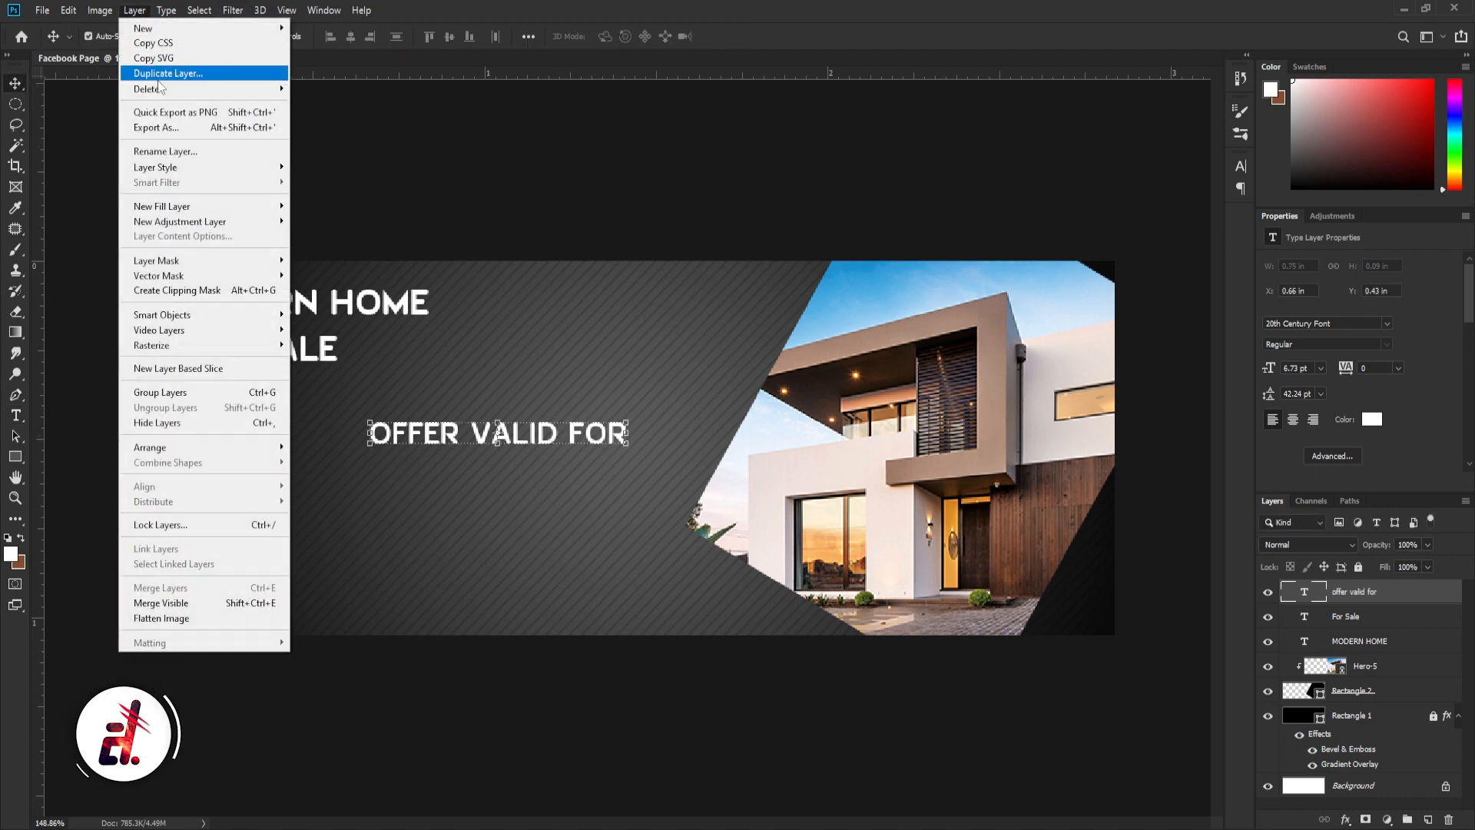
left_click(165, 70)
key("Return")
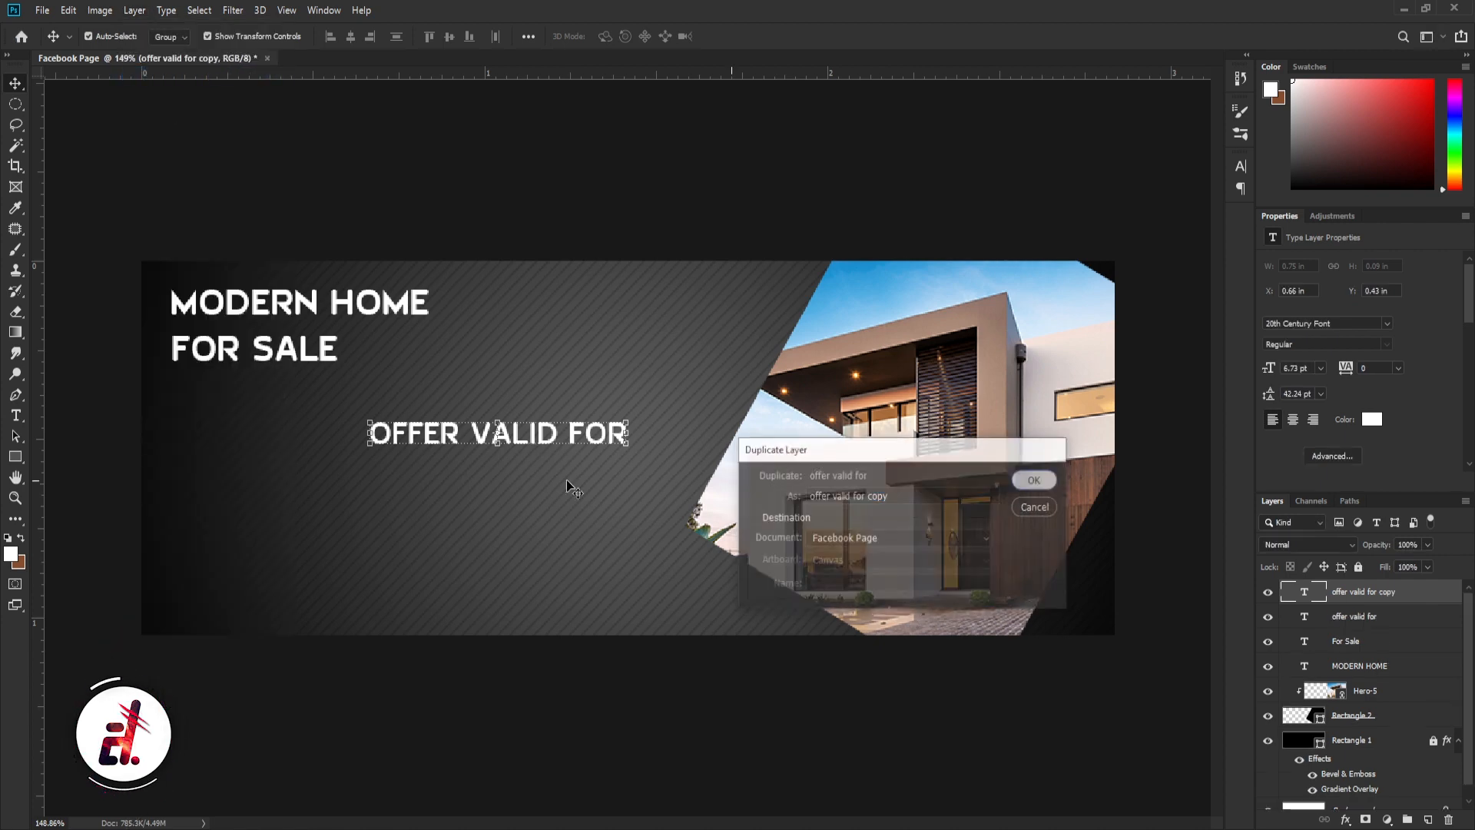
key("shift+Down")
key("shift+Down")
key("shift+Down")
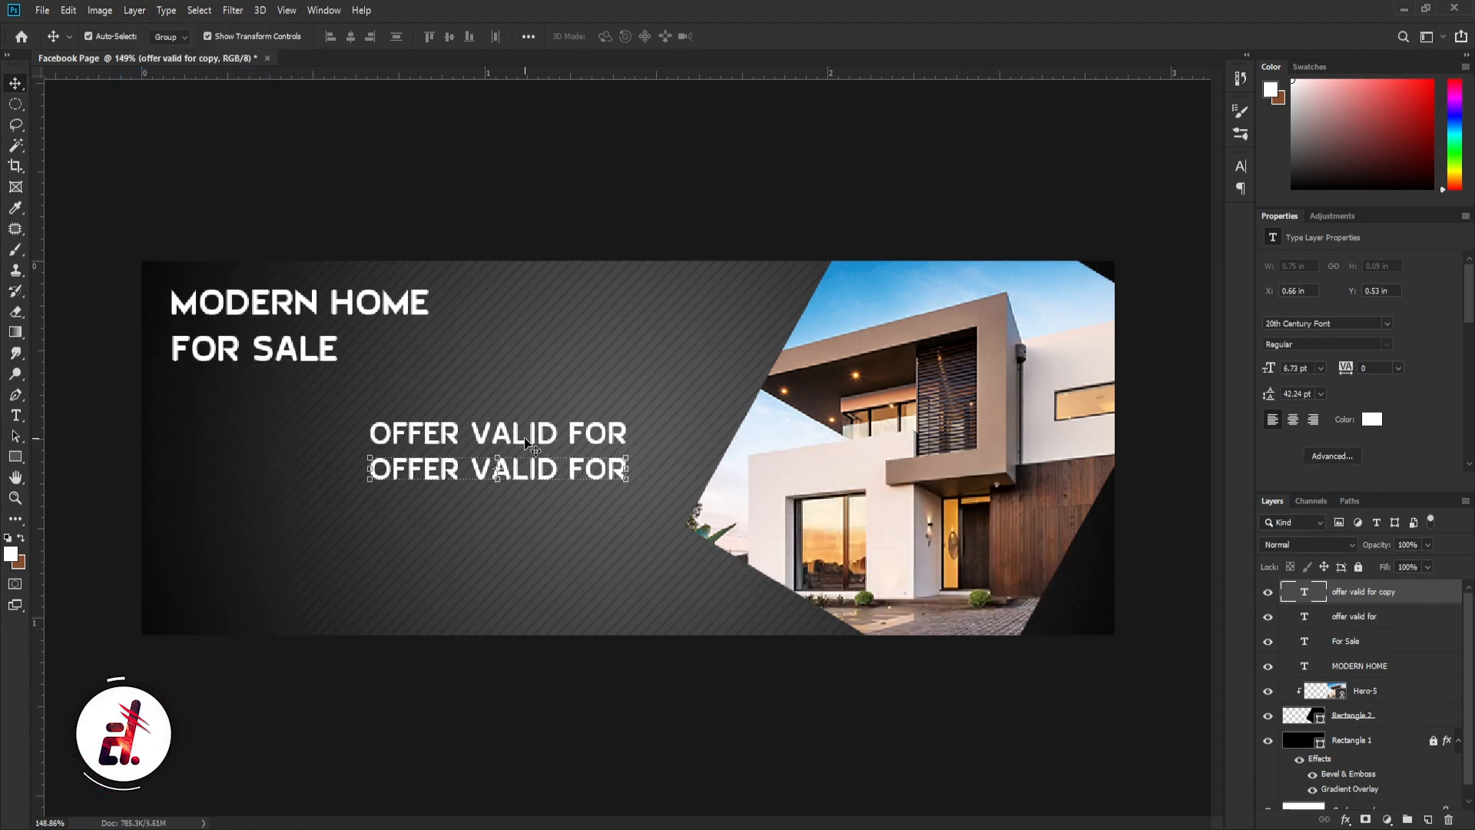
Change the text of the lower OFFER VALID FOR copy to LIMITED
key("t")
left_click(551, 473)
key("ctrl+a")
type("limited")
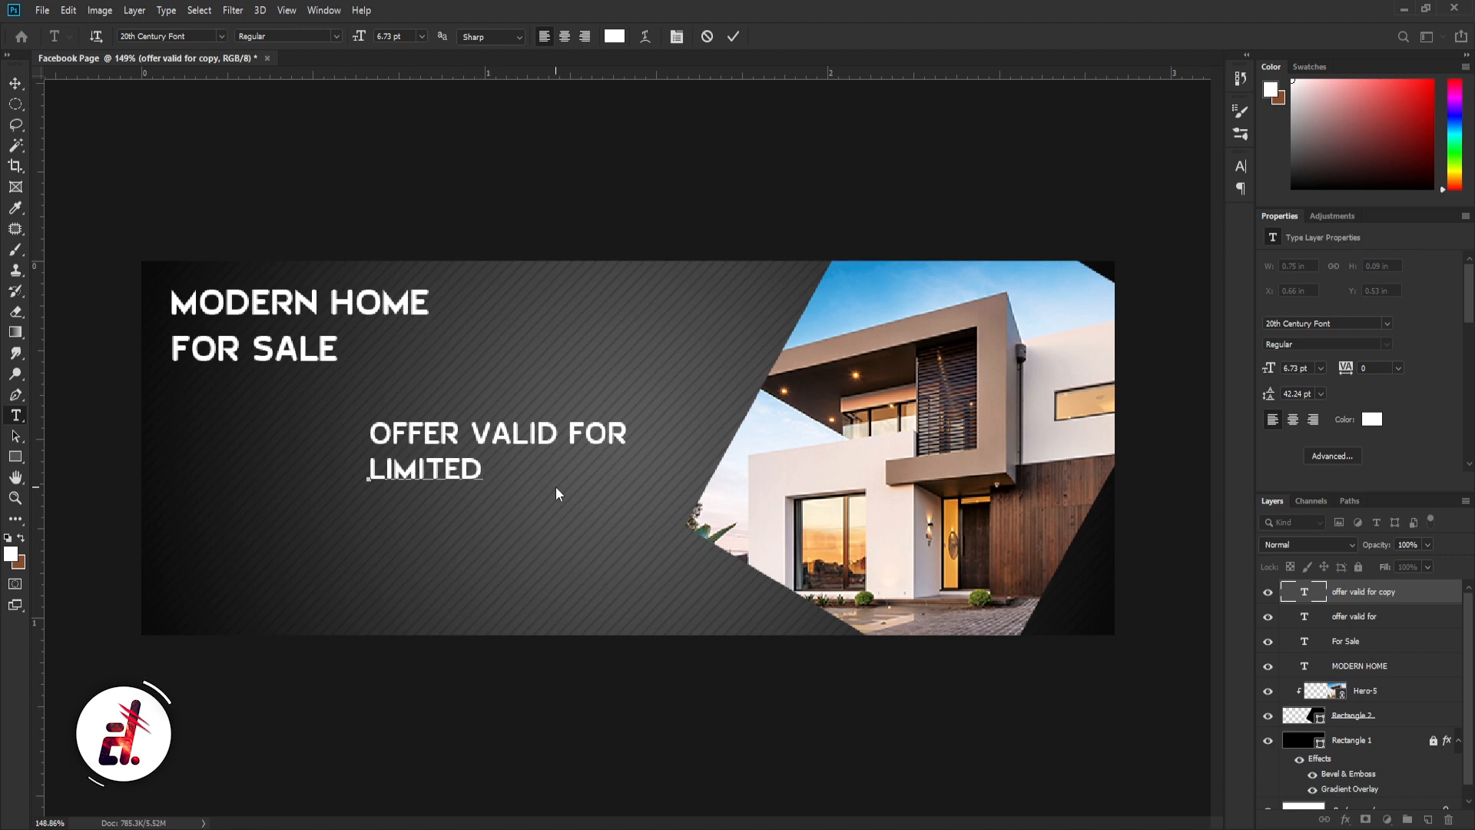
key("ctrl+Return")
Copy the LIMITED line directly below itself and change the copy's text to TIME ONLY
left_click_drag(455, 471, 455, 507)
key("t")
left_click(553, 515)
key("ctrl+a")
type("time only")
key("ctrl+a")
key("ctrl+Return")
key("v")
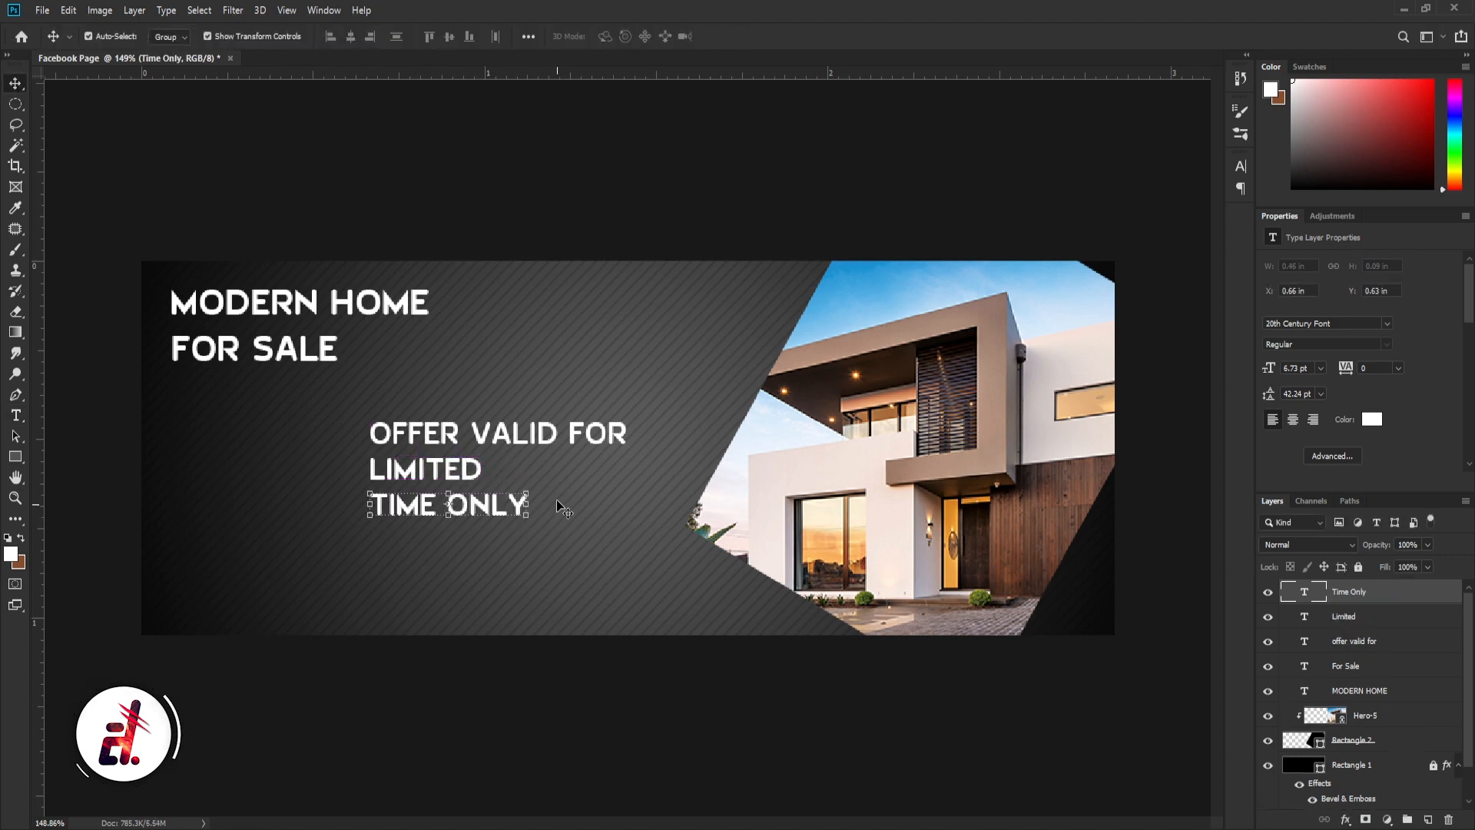
Narrow the OFFER VALID FOR line and widen LIMITED to match the width of the TIME ONLY line
left_click(477, 470)
left_click(510, 505)
left_click_drag(35, 388, 527, 505)
left_click(578, 437)
left_click_drag(627, 435, 526, 469)
left_click(466, 478)
key("Return")
Scale the three offer lines together to about 80% and move them near the top edge beside the house photo
left_click(590, 388)
left_click_drag(526, 415, 506, 544)
left_click_drag(485, 436, 665, 295)
left_click_drag(549, 375, 581, 359)
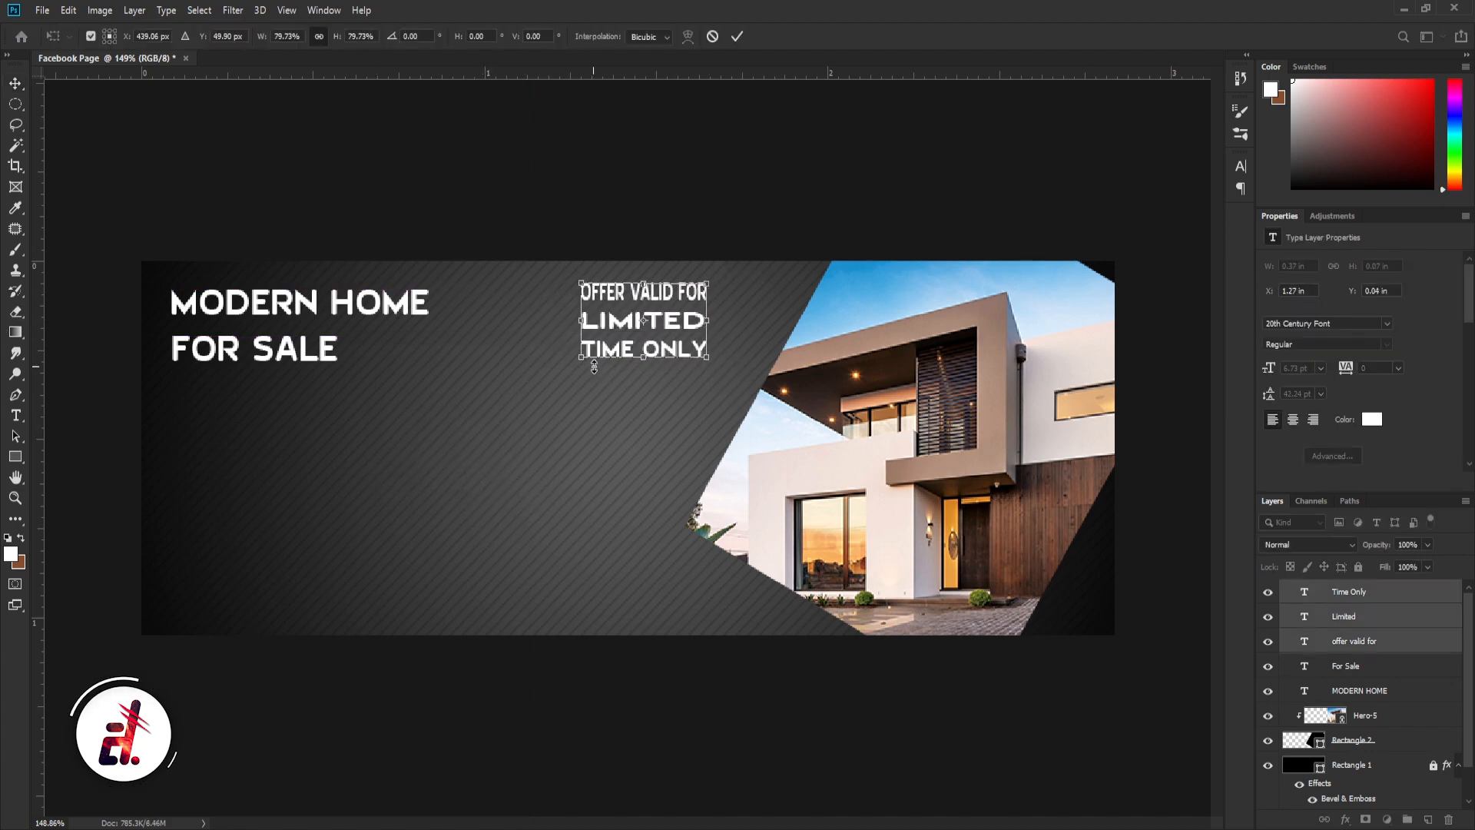
key("Return")
Set the font of the OFFER VALID FOR line to Segoe UI Bold
double_click(646, 291)
left_click(215, 42)
type("seg")
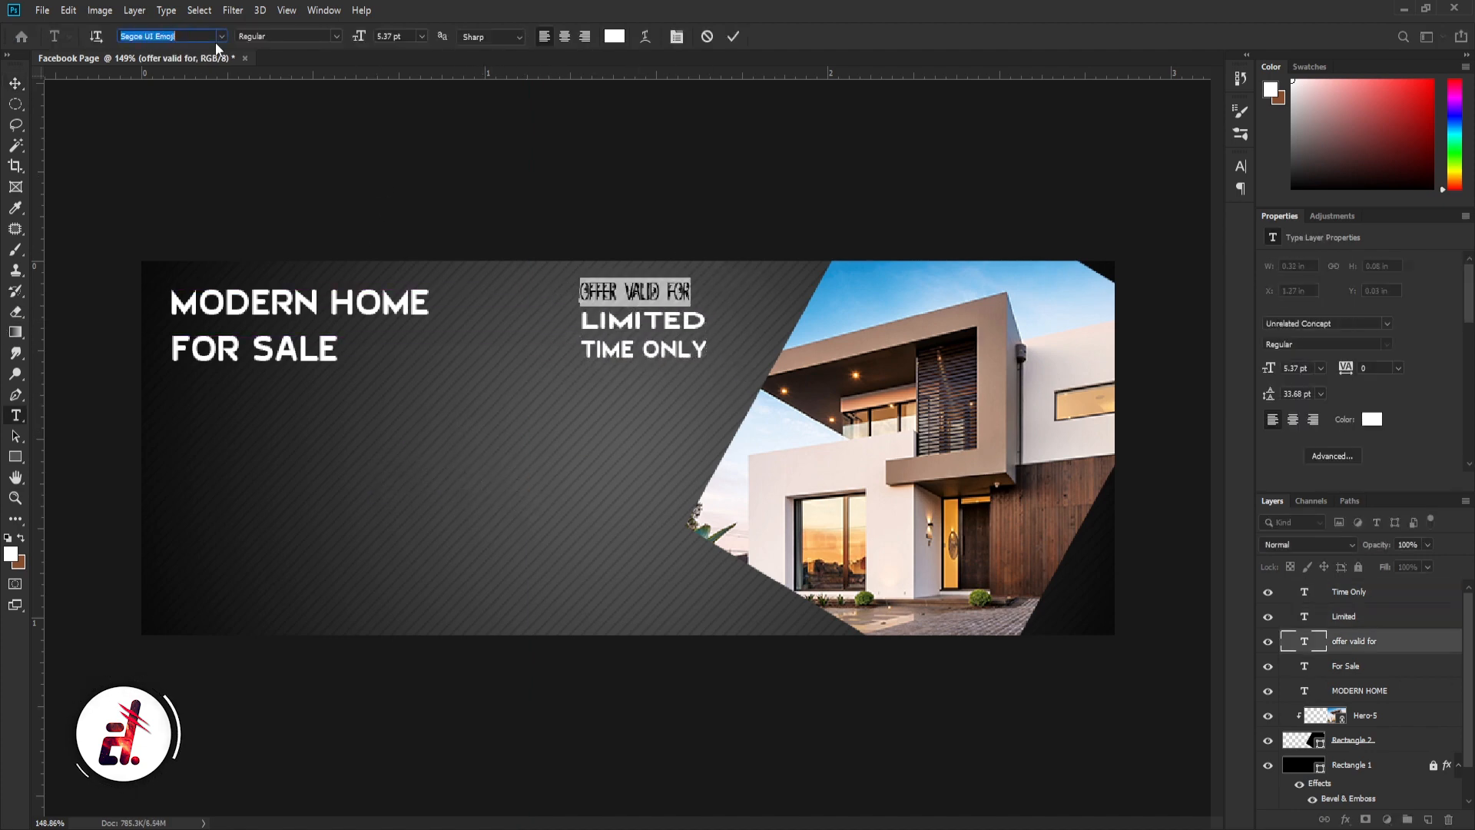
type("i")
key("BackSpace")
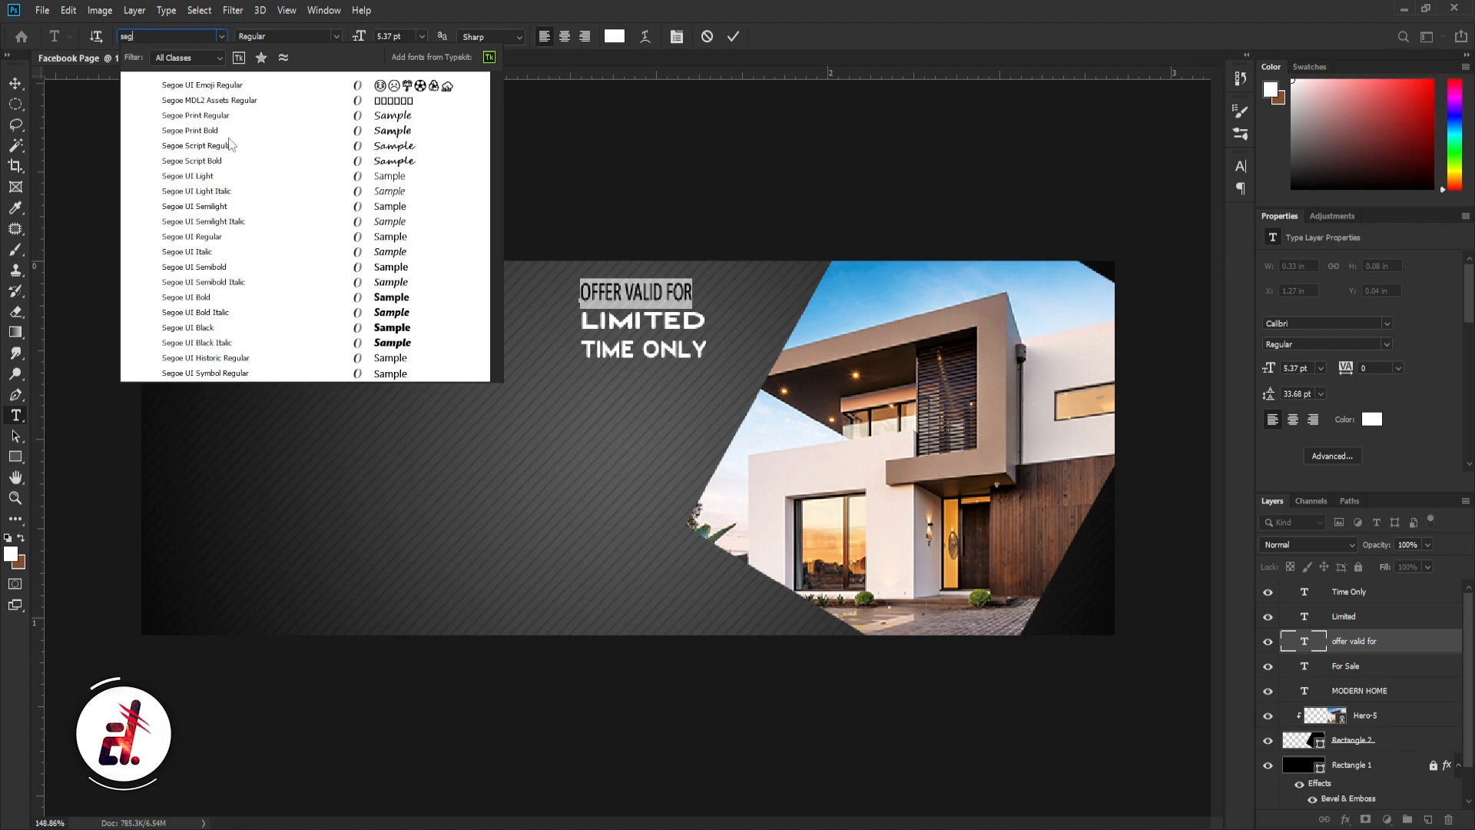
left_click(241, 301)
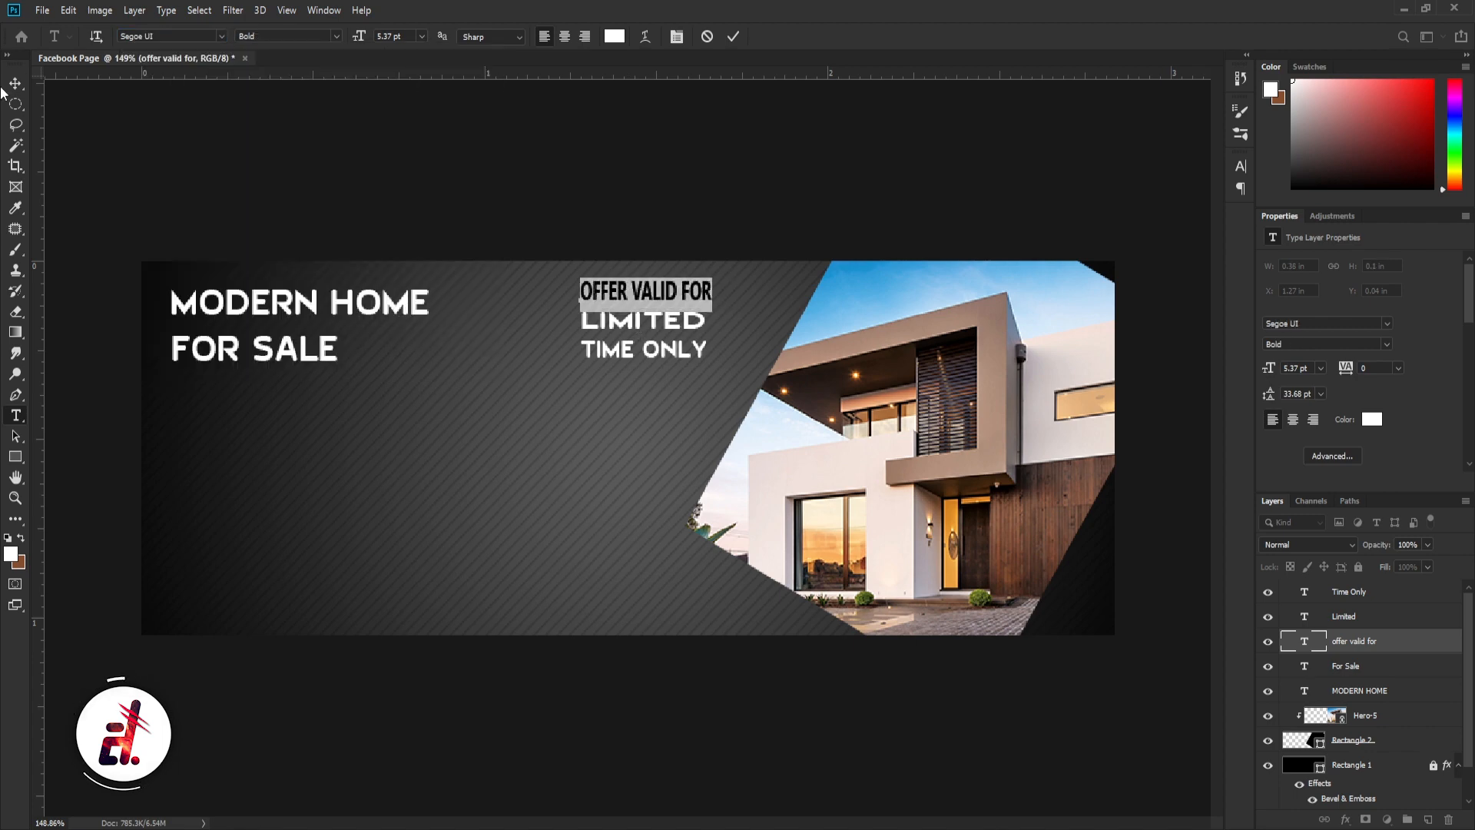
left_click(737, 36)
Set the font of the LIMITED line to Segoe UI Bold
left_click_drag(708, 321, 581, 321)
left_click(220, 36)
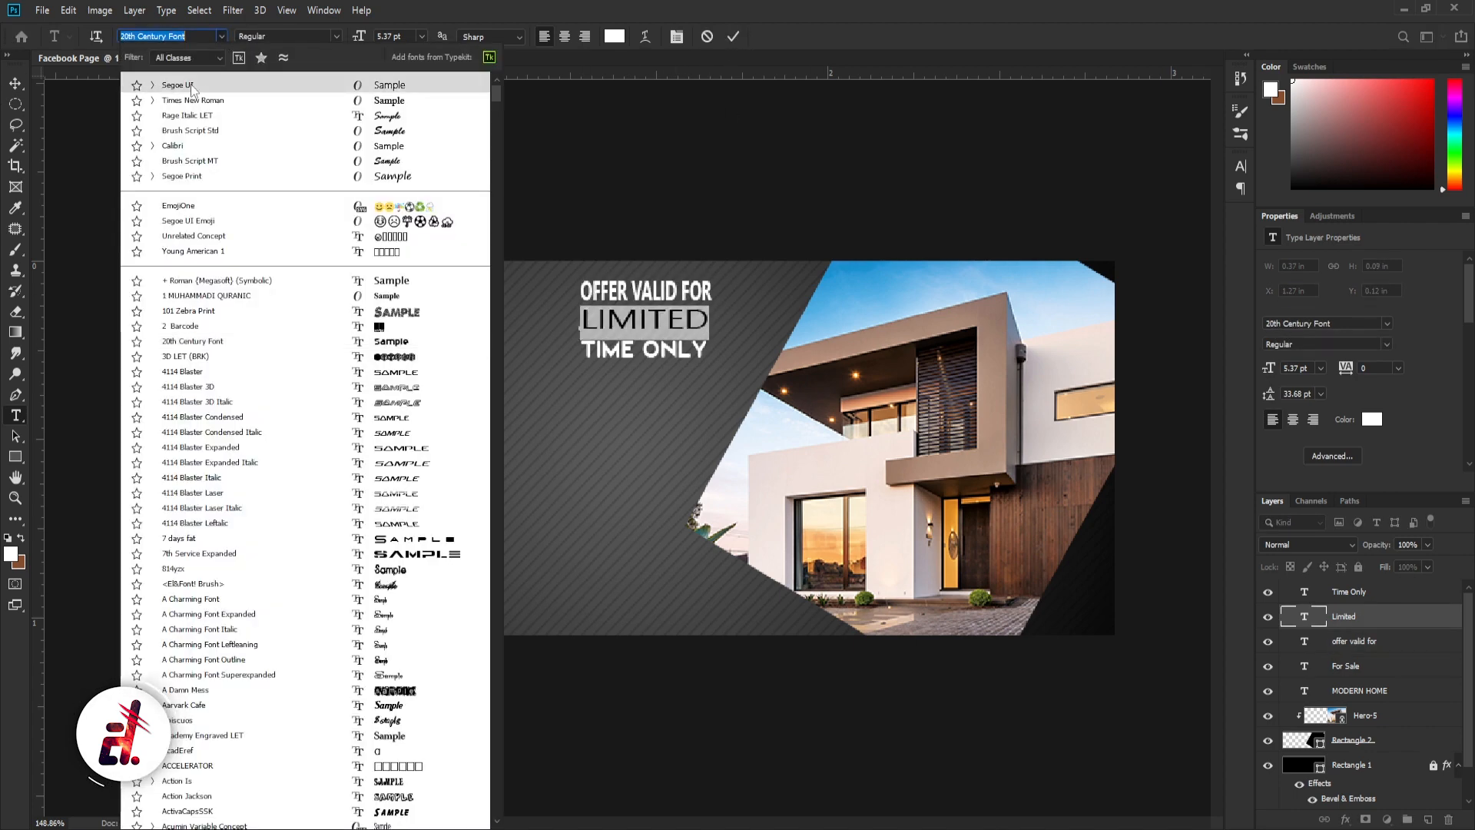
left_click(152, 86)
left_click(234, 221)
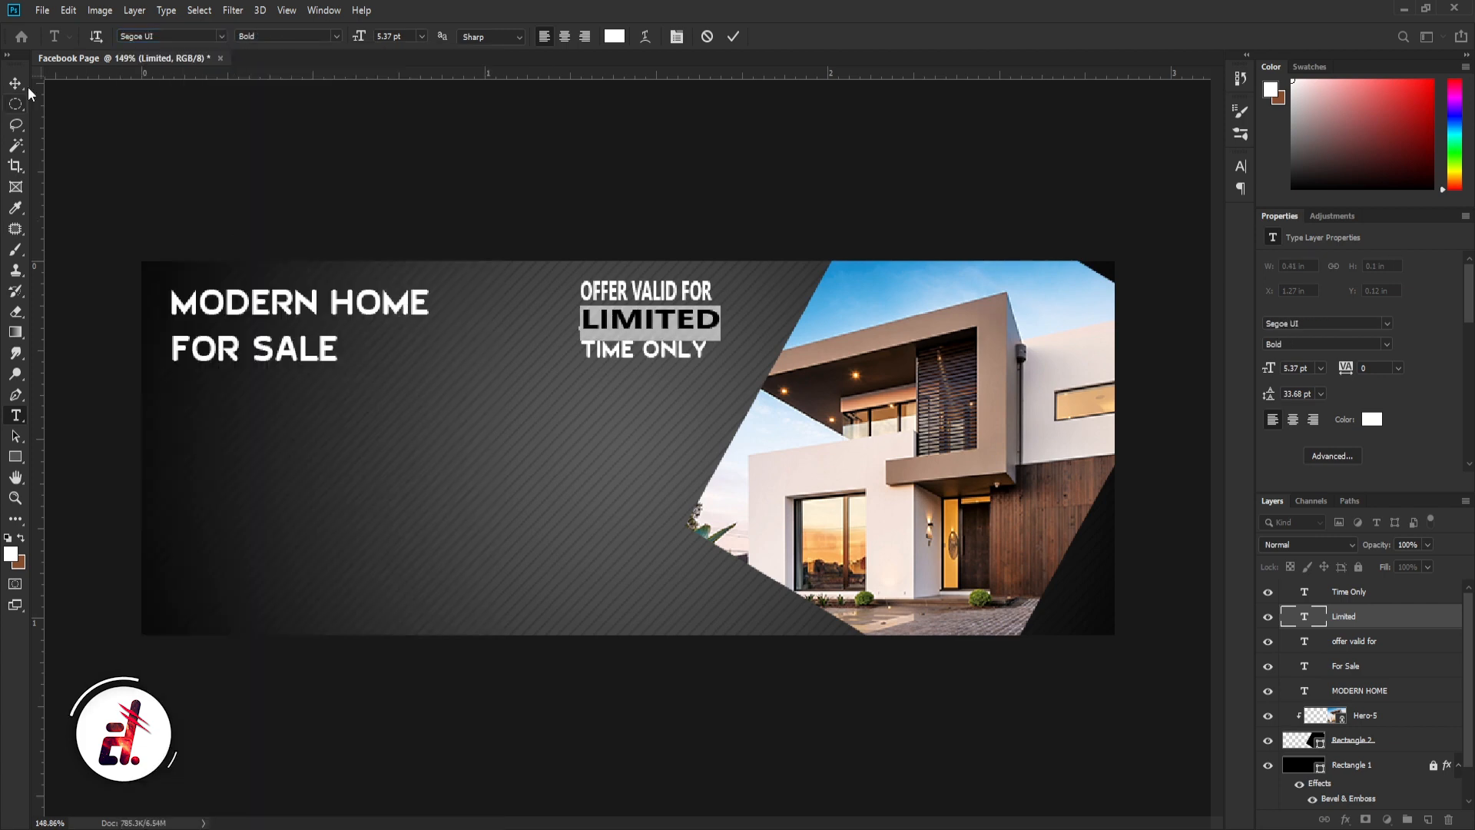
left_click(15, 83)
Set the font of the TIME ONLY line to Segoe UI Bold
left_click(632, 351)
double_click(682, 347)
left_click(221, 36)
left_click(152, 83)
left_click(210, 220)
Stretch the OFFER VALID FOR and TIME ONLY lines horizontally to share the same right edge
left_click(579, 472)
left_click_drag(579, 464, 693, 299)
left_click(638, 416)
scroll(709, 306, "up", 7)
left_click(718, 330)
left_click_drag(36, 348, 728, 346)
left_click(684, 280)
left_click_drag(715, 285, 767, 279)
key("Return")
left_click(710, 401)
left_click_drag(722, 394, 761, 391)
key("Return")
Widen the LIMITED line until its right edge aligns with the lines above and below it
left_click(719, 336)
left_click_drag(728, 334, 758, 331)
key("Delete")
key("ctrl+z")
left_click_drag(751, 159, 33, 185)
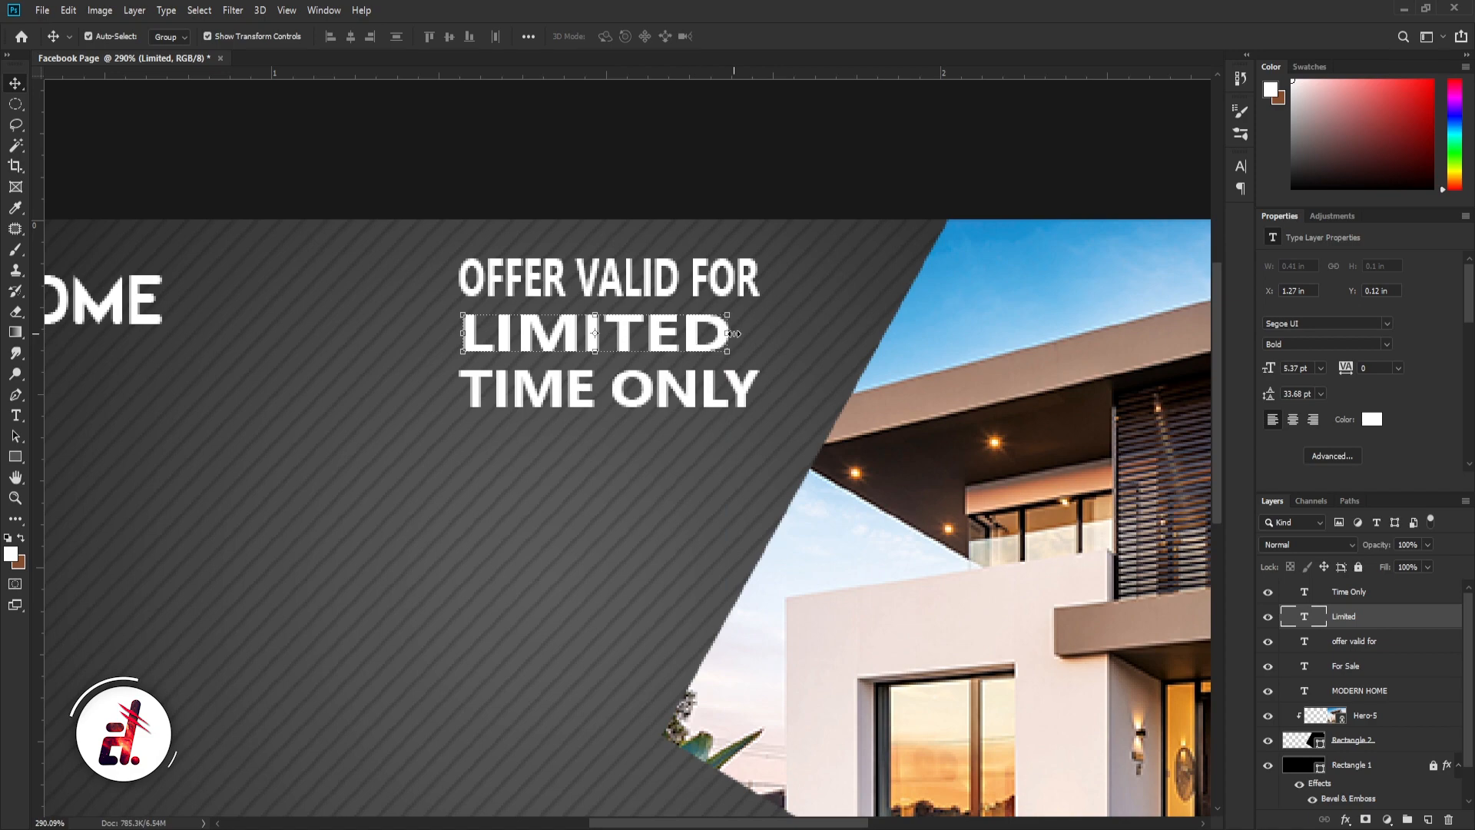
left_click_drag(730, 333, 760, 333)
key("Return")
left_click_drag(528, 174, 566, 443)
key("ctrl+0")
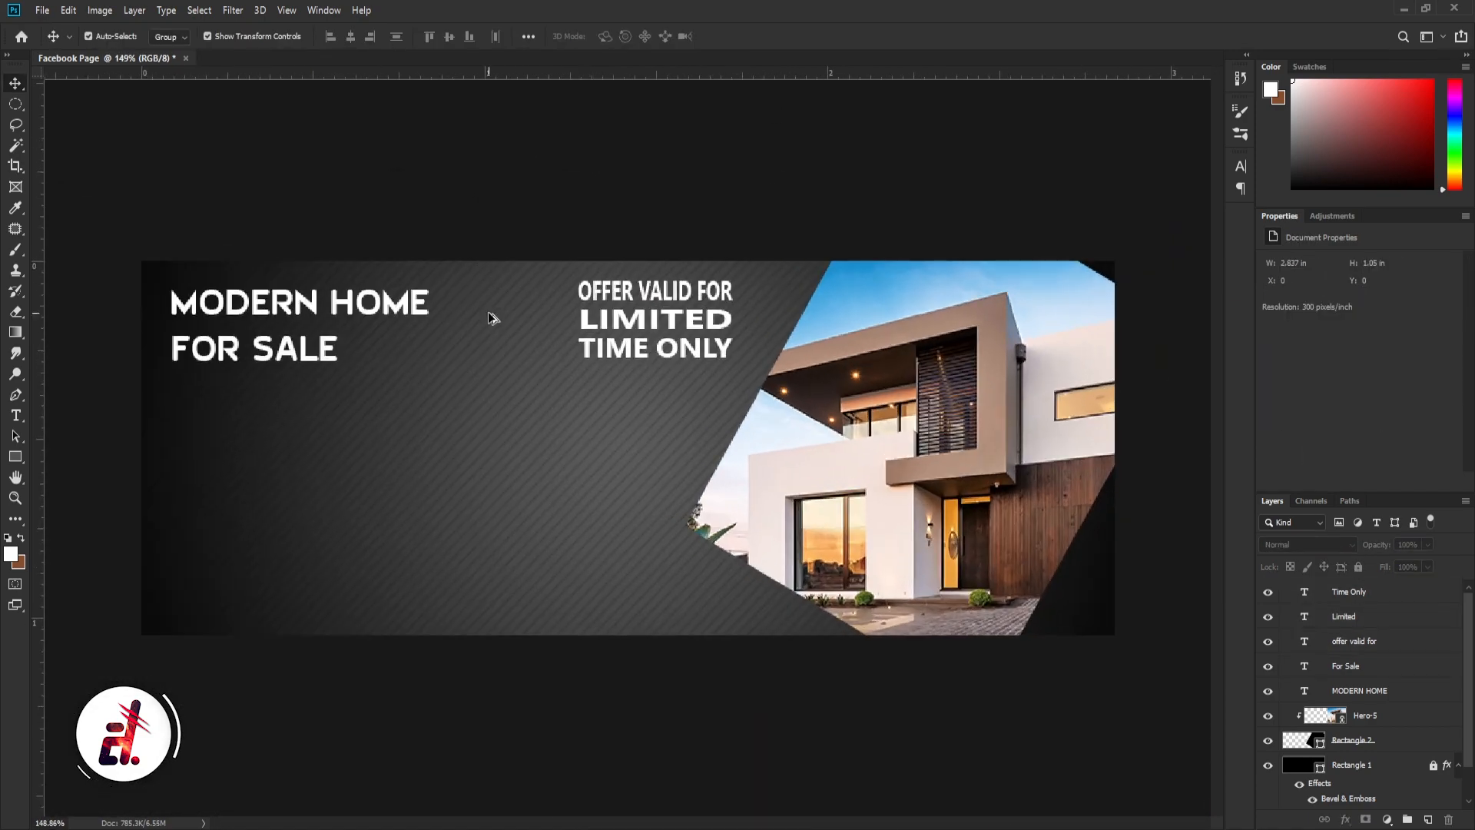
Draw a black rectangle about 161 × 55 px below the texts and round its lower-right corner to 30 px
left_click(16, 458)
left_click_drag(458, 388, 643, 453)
type("100")
key("Return")
key("ctrl+z")
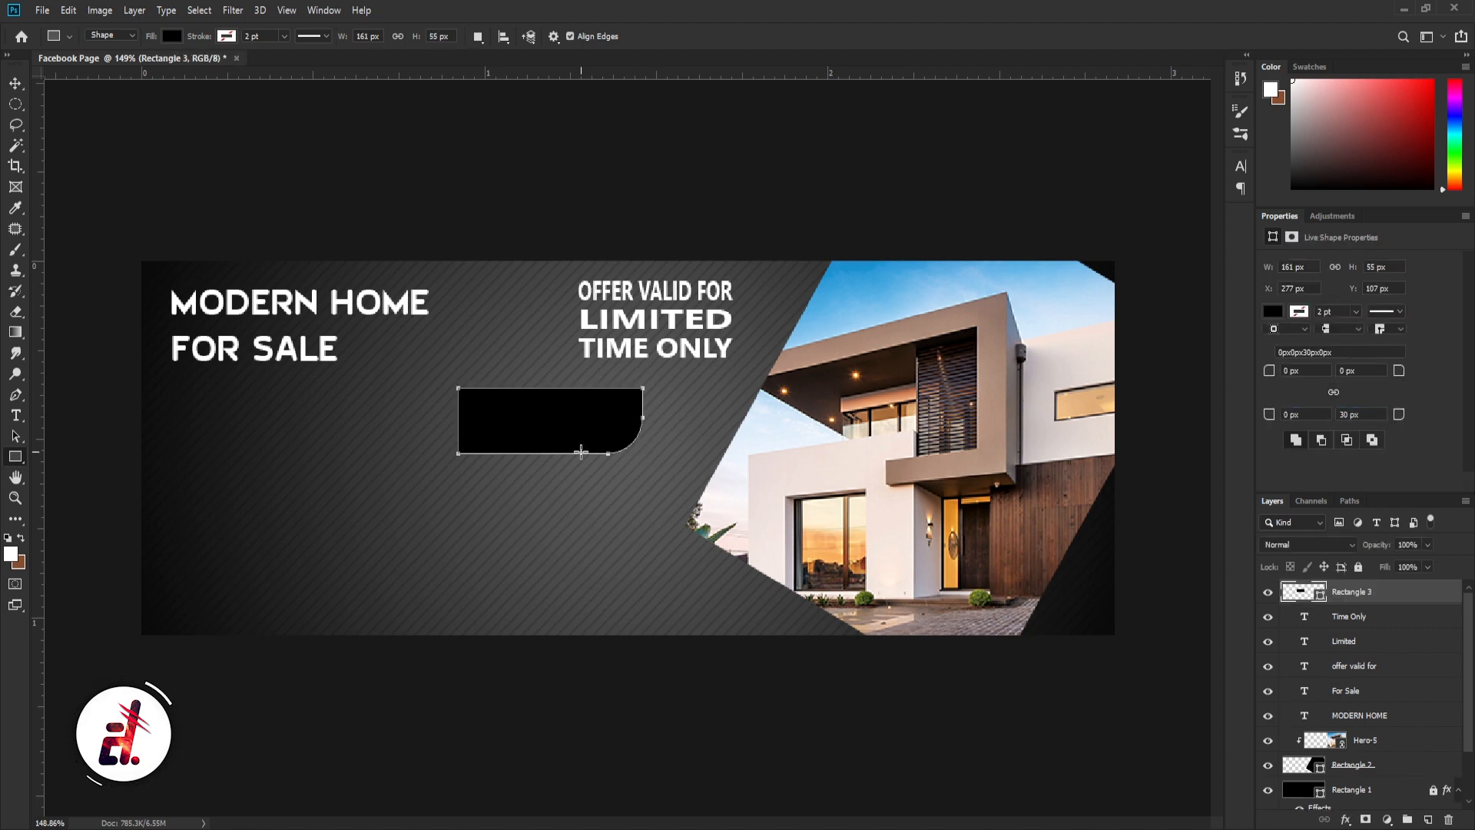
Draw a vertical bar about 8 px wide from the banner's top edge into the rectangle and bring the rectangle in front
left_click_drag(488, 249, 488, 407)
key("v")
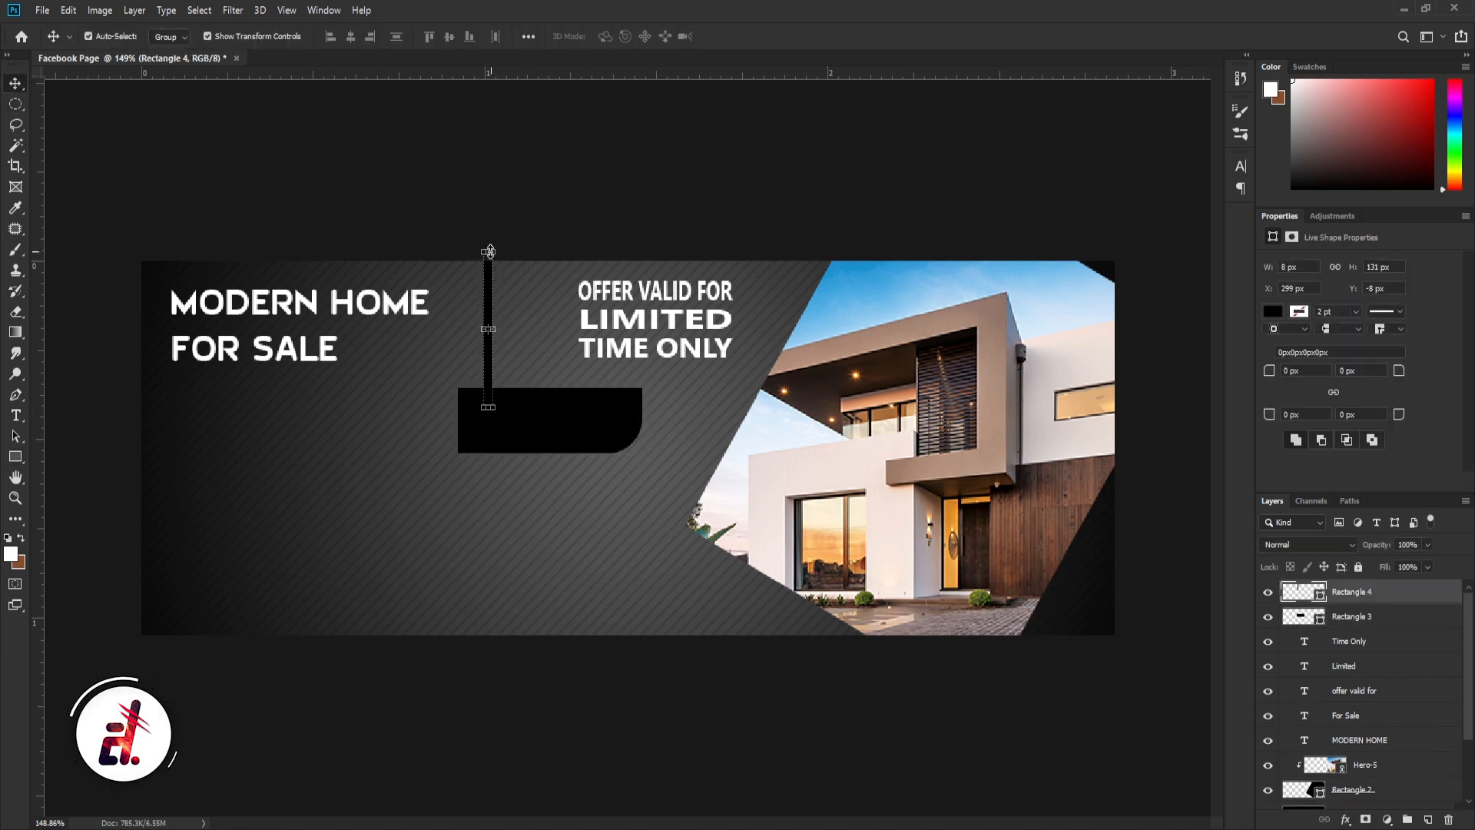
left_click(538, 415)
key("ctrl+bracketright")
Fill both the rounded rectangle and the vertical bar with white
left_click(488, 319, "shift")
left_click(1273, 312)
left_click(1359, 412)
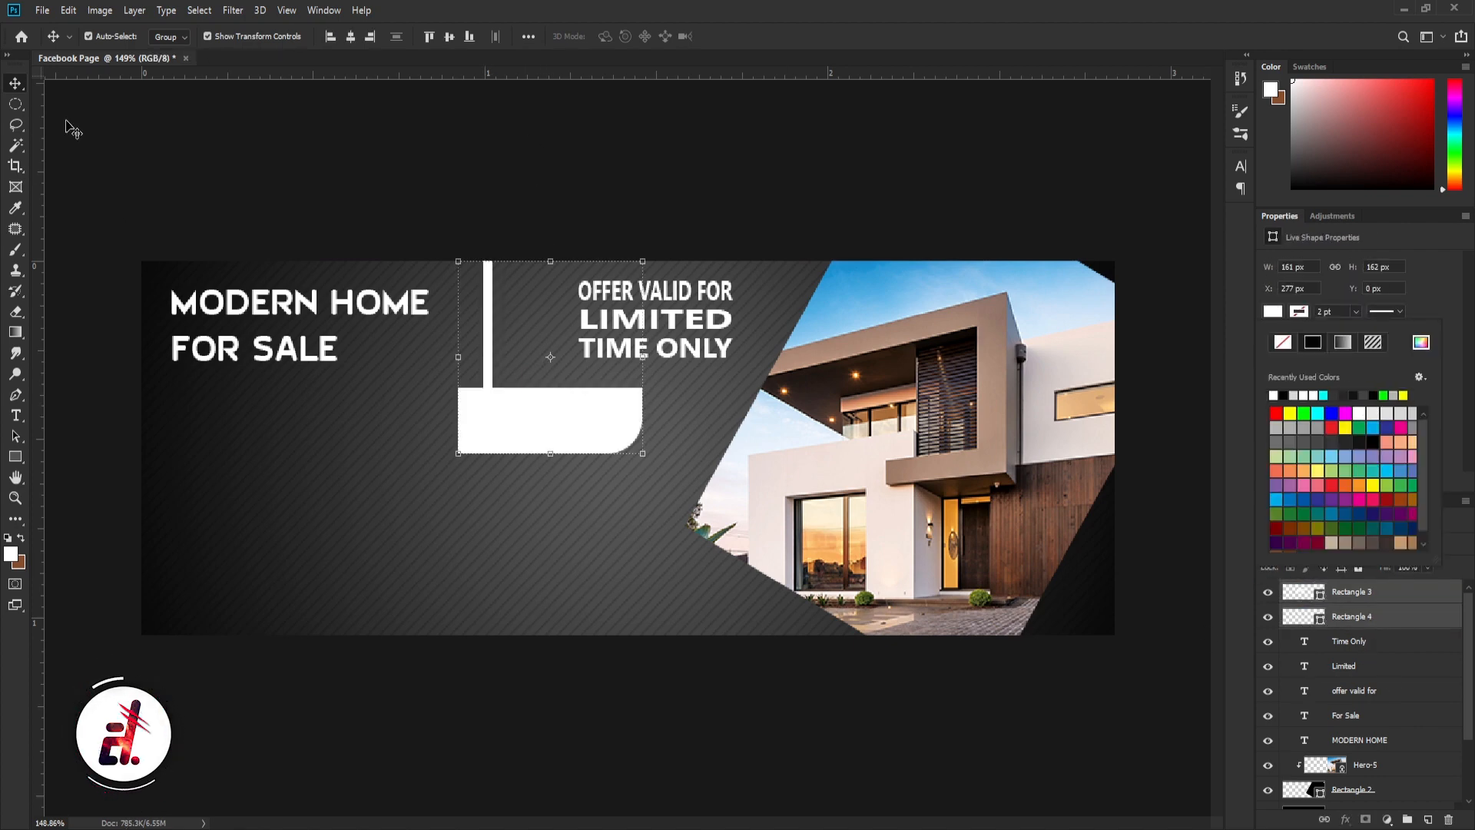
left_click(544, 252)
Add a text line reading BOOK NOW and place it over the white rounded rectangle
key("t")
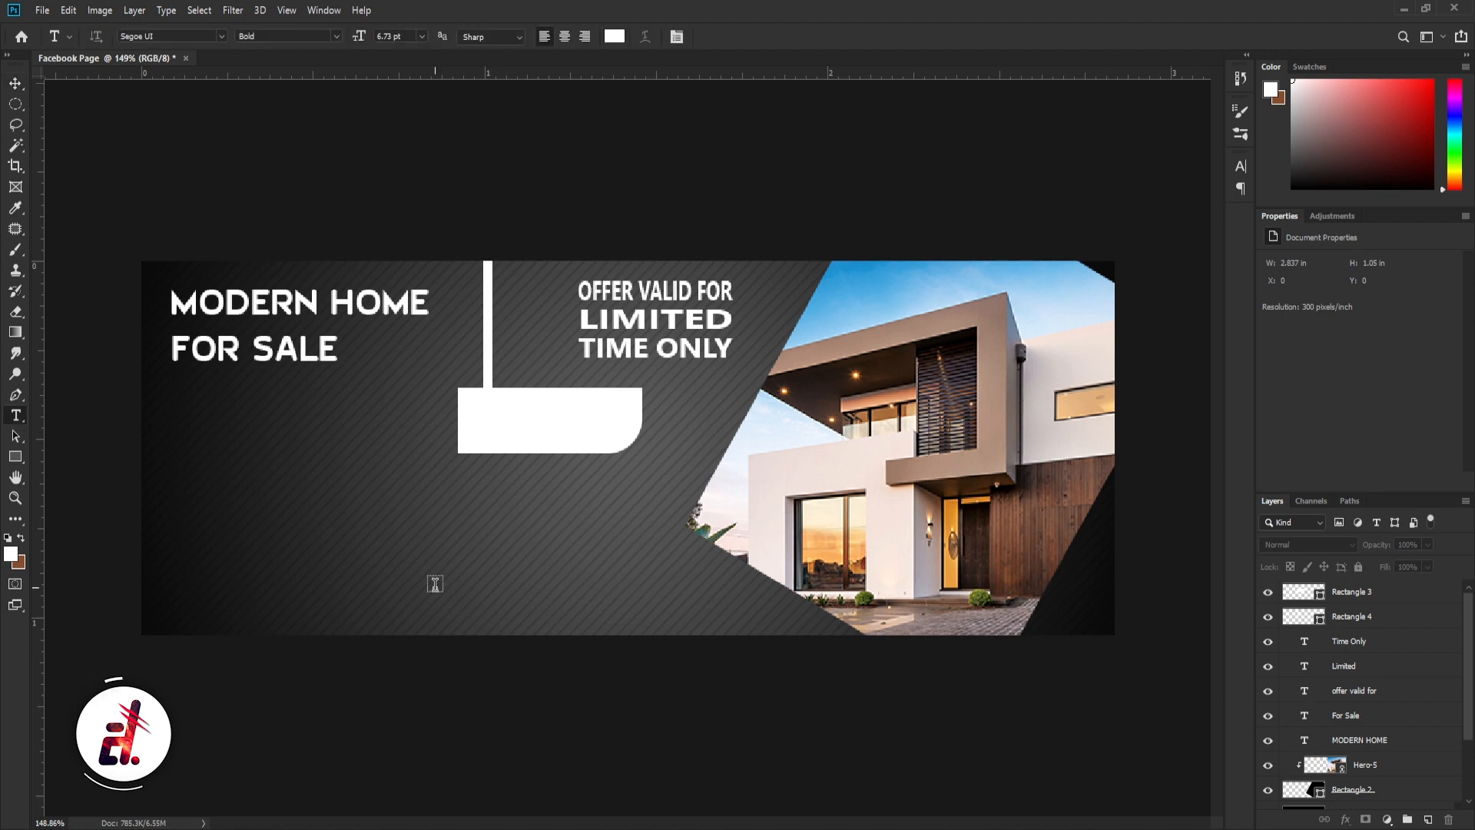
left_click(355, 536)
type("BOOK NOW")
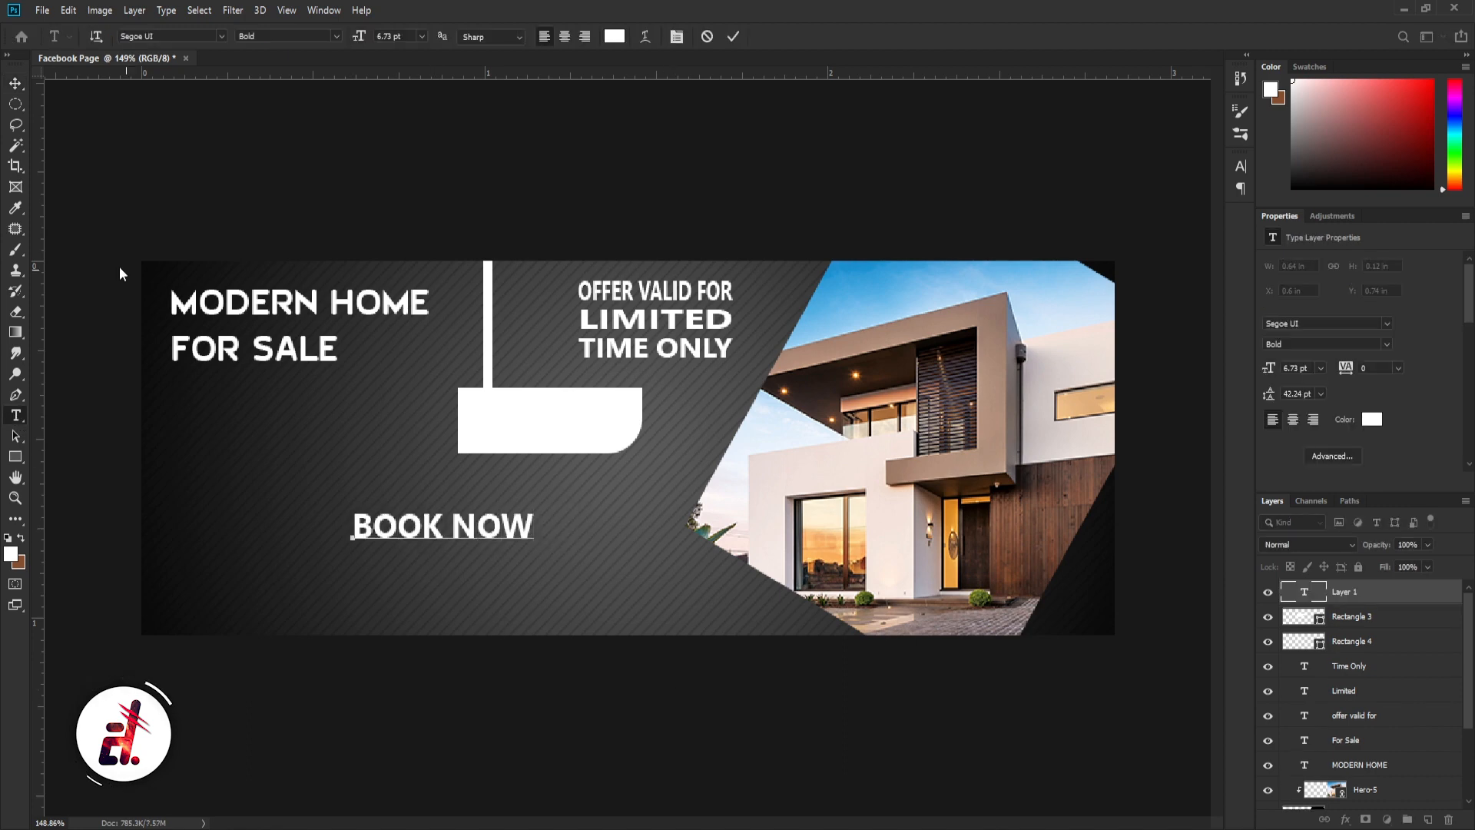
left_click(15, 83)
left_click_drag(470, 538, 571, 434)
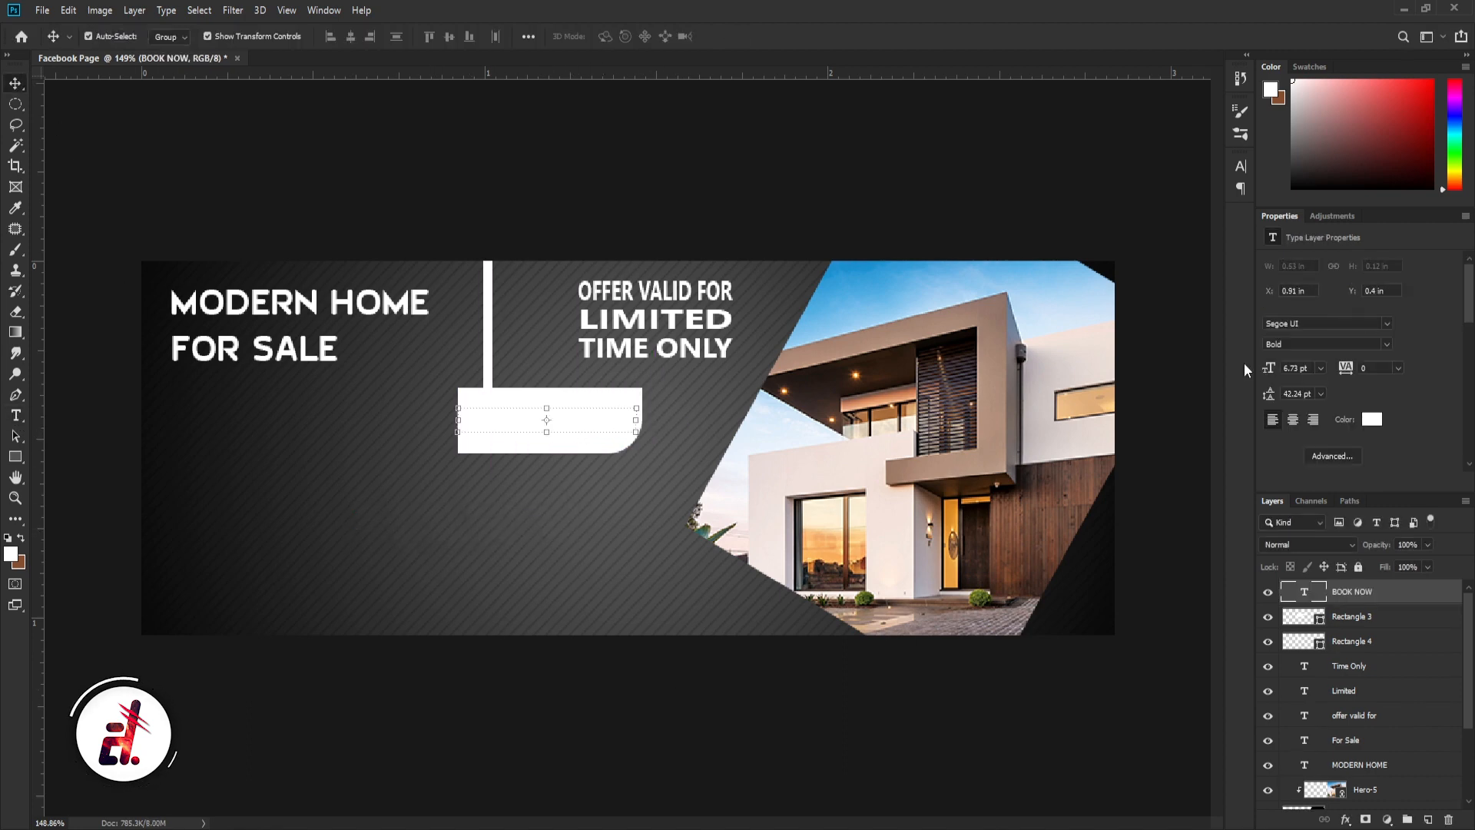
Colour the BOOK NOW text red, scale it to about 85% and position it near the white box's upper-left corner
left_click(1372, 419)
left_click(1350, 533)
scroll(528, 411, "up", 5)
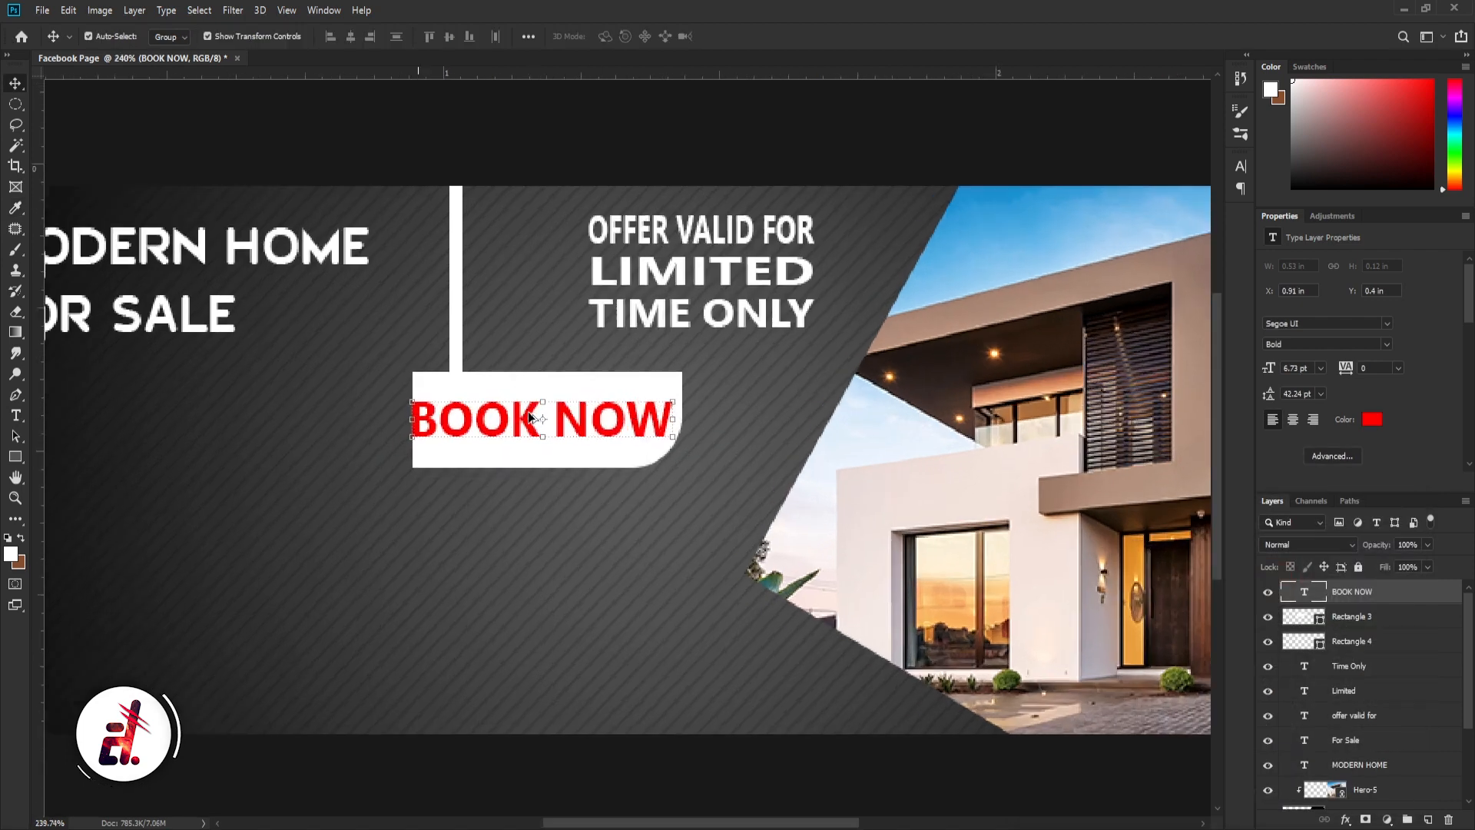
left_click_drag(319, 454, 335, 444)
left_click_drag(800, 480, 698, 391)
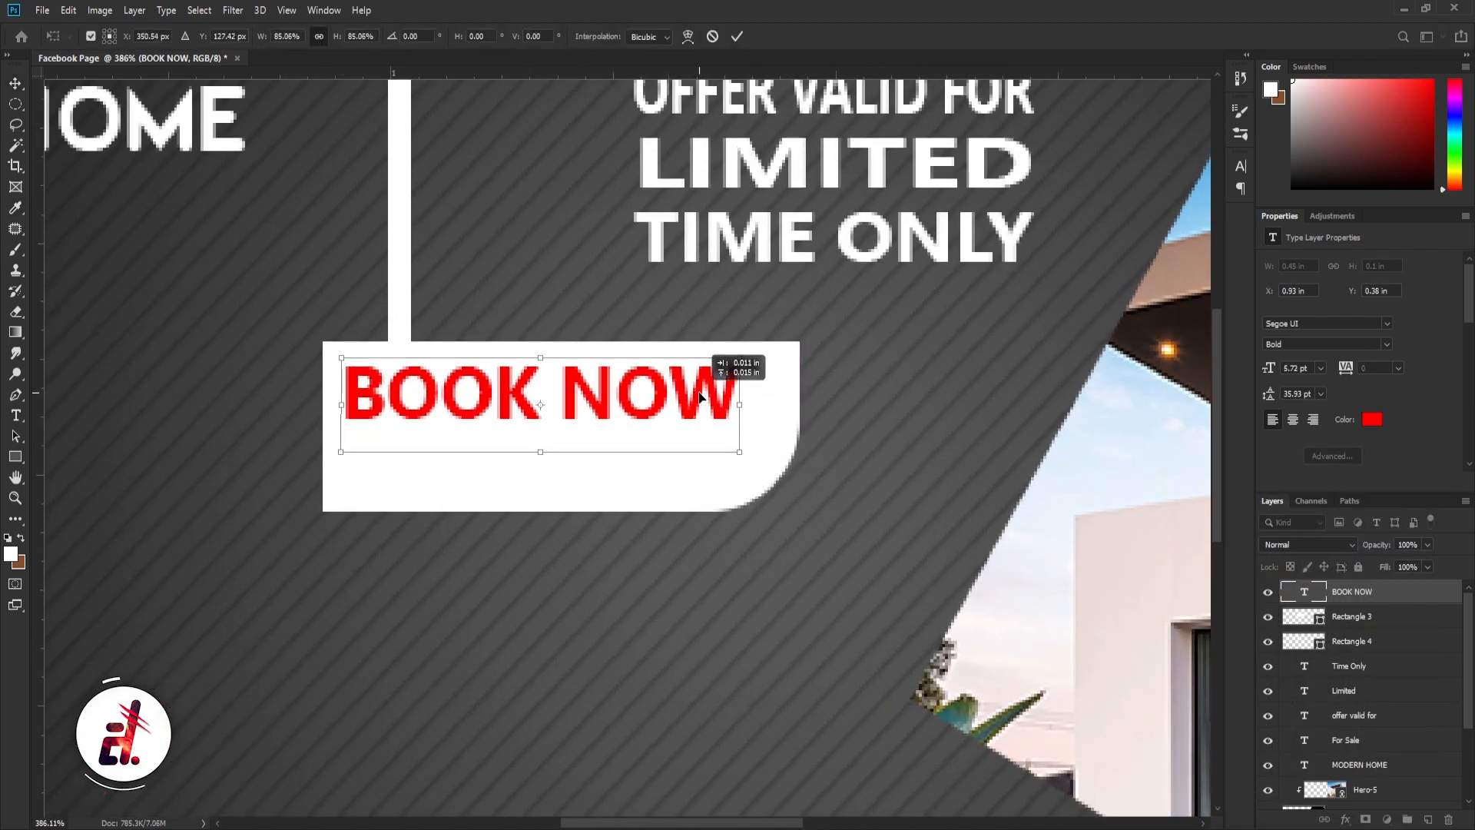
key("Return")
Shrink the white box behind BOOK NOW to about 158 × 36 px
left_click(711, 464)
left_click_drag(561, 518, 565, 463)
left_click_drag(796, 391, 790, 392)
Set the lower-right corner radius of the white BOOK NOW box to 20 px
left_click(1359, 413)
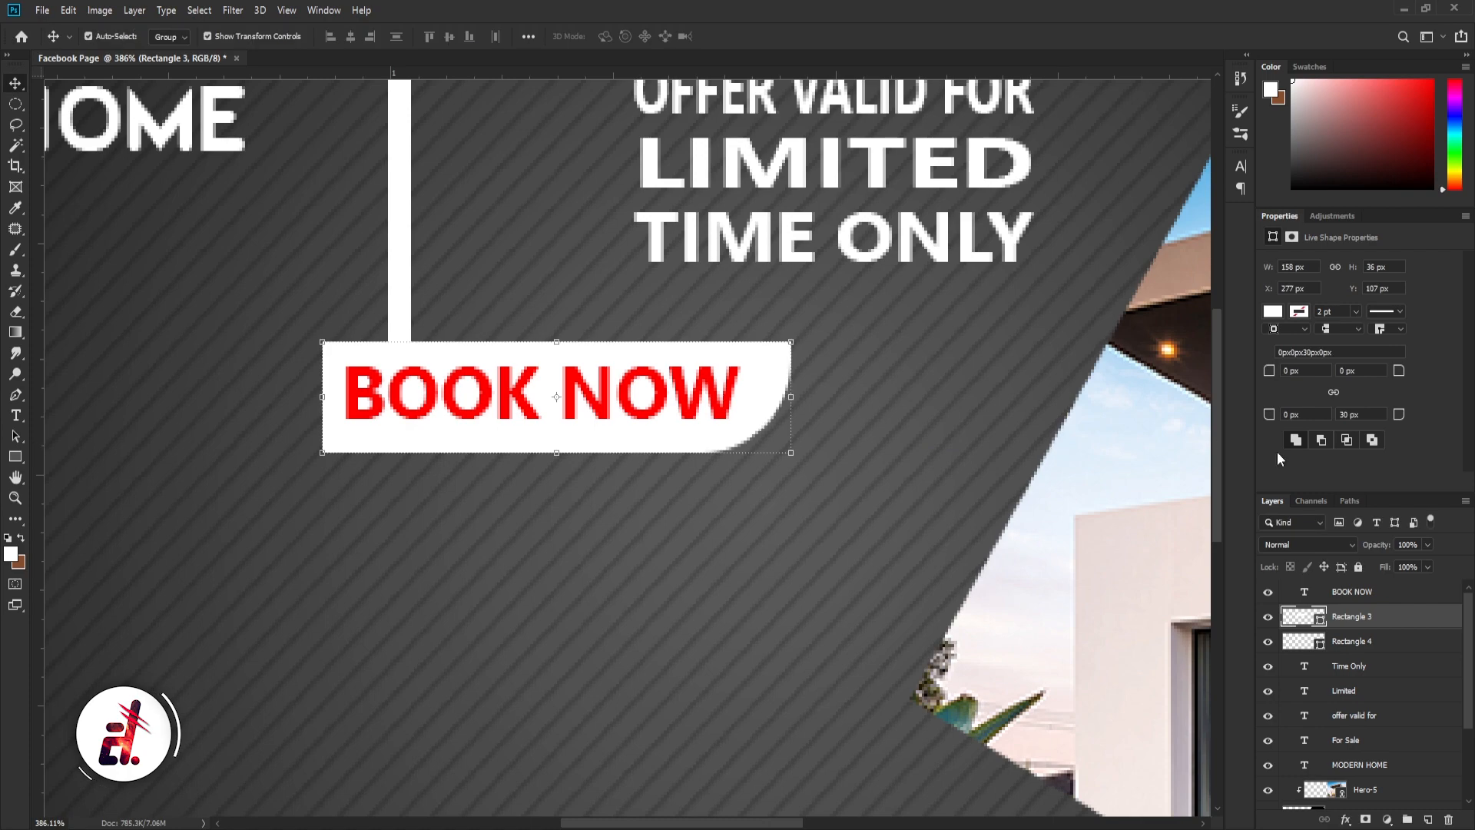
type("10")
key("Return")
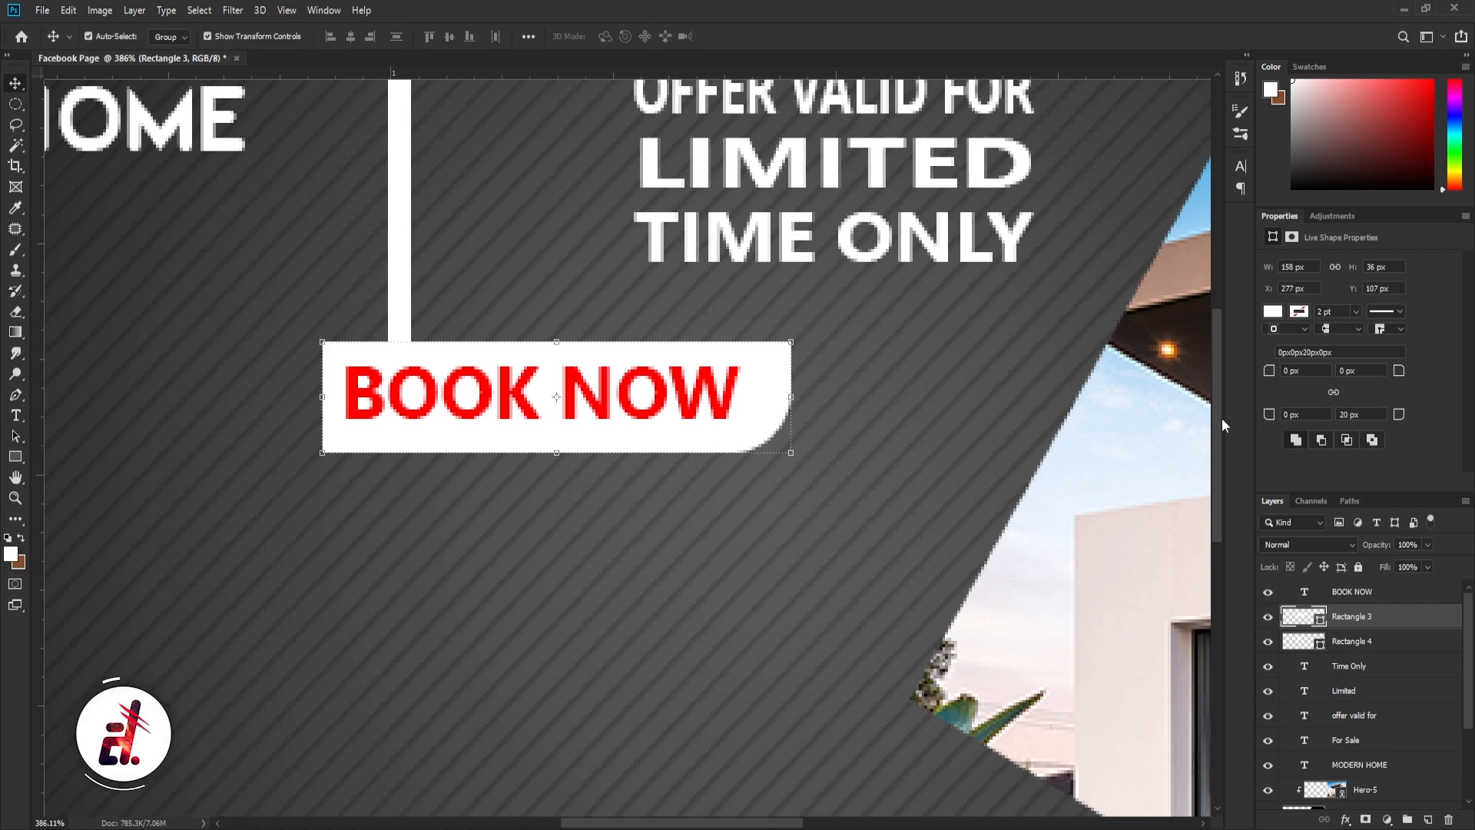
left_click(566, 568)
scroll(565, 568, "down", 5)
scroll(477, 407, "up", 1)
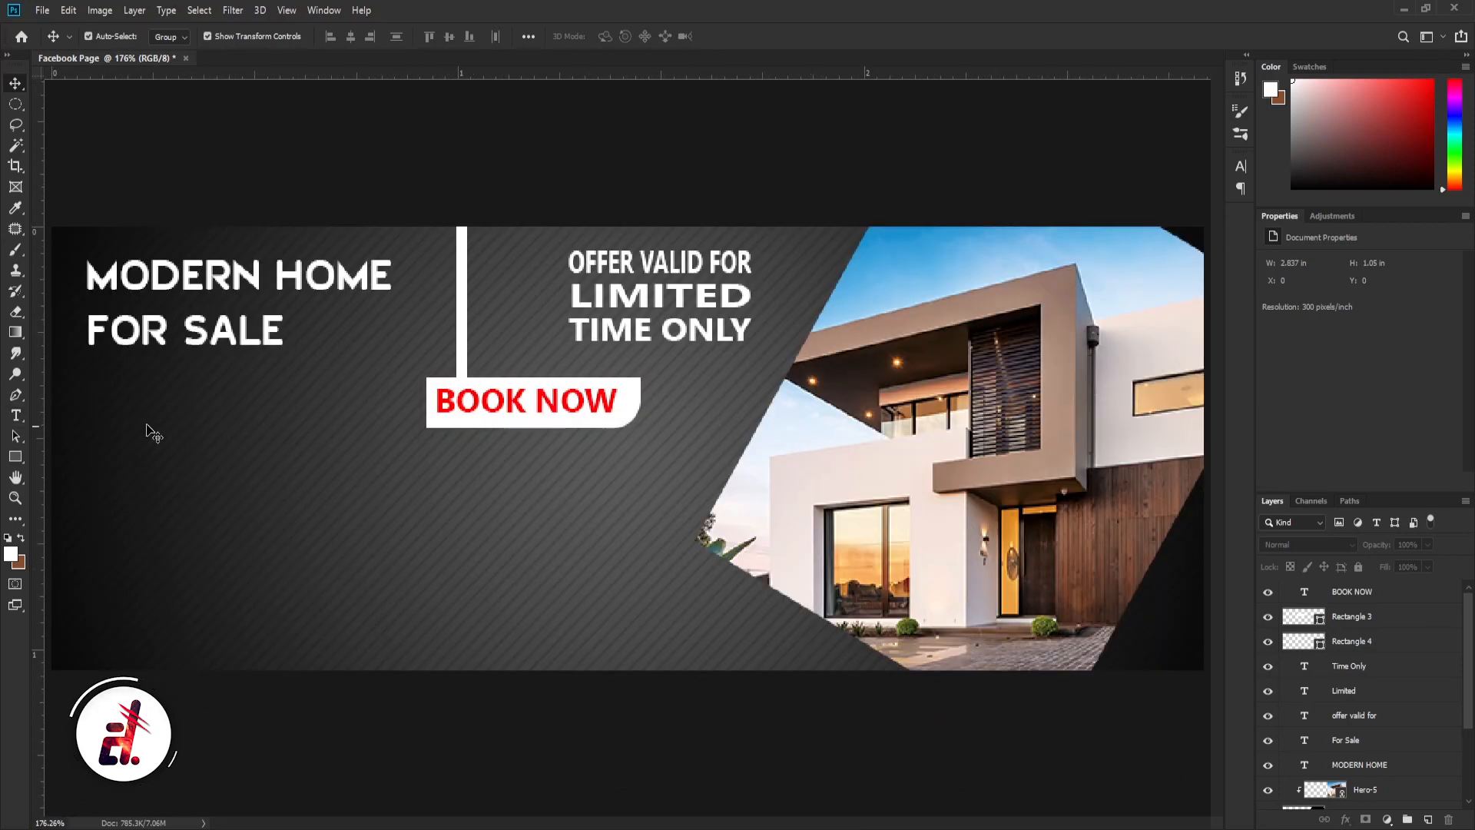
Add a light blue text line reading HOME FEATURES: in the empty area below the title
left_click(15, 415)
left_click(181, 496)
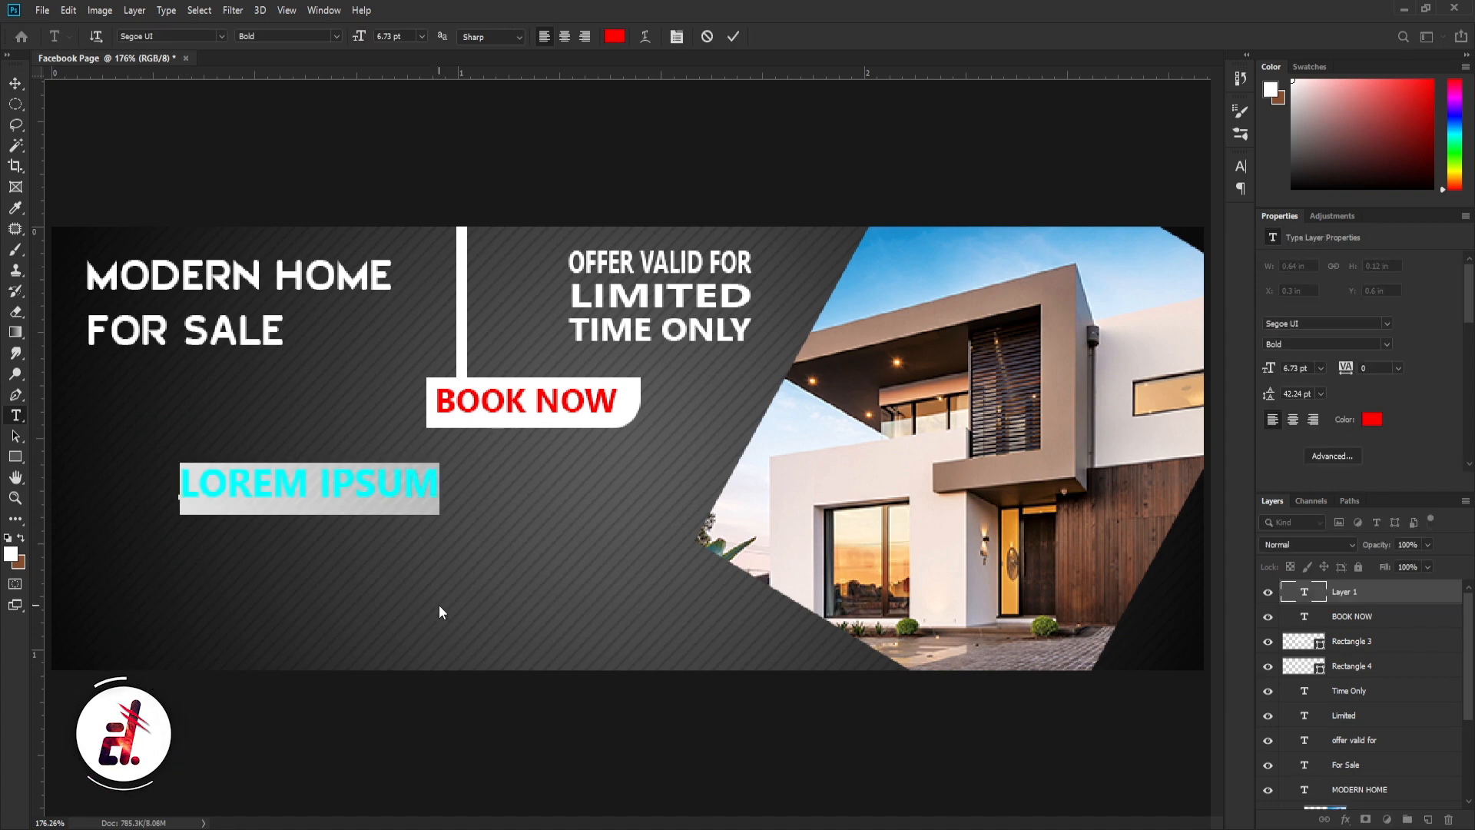
left_click(1369, 423)
left_click_drag(1236, 655, 1239, 640)
left_click(1372, 538)
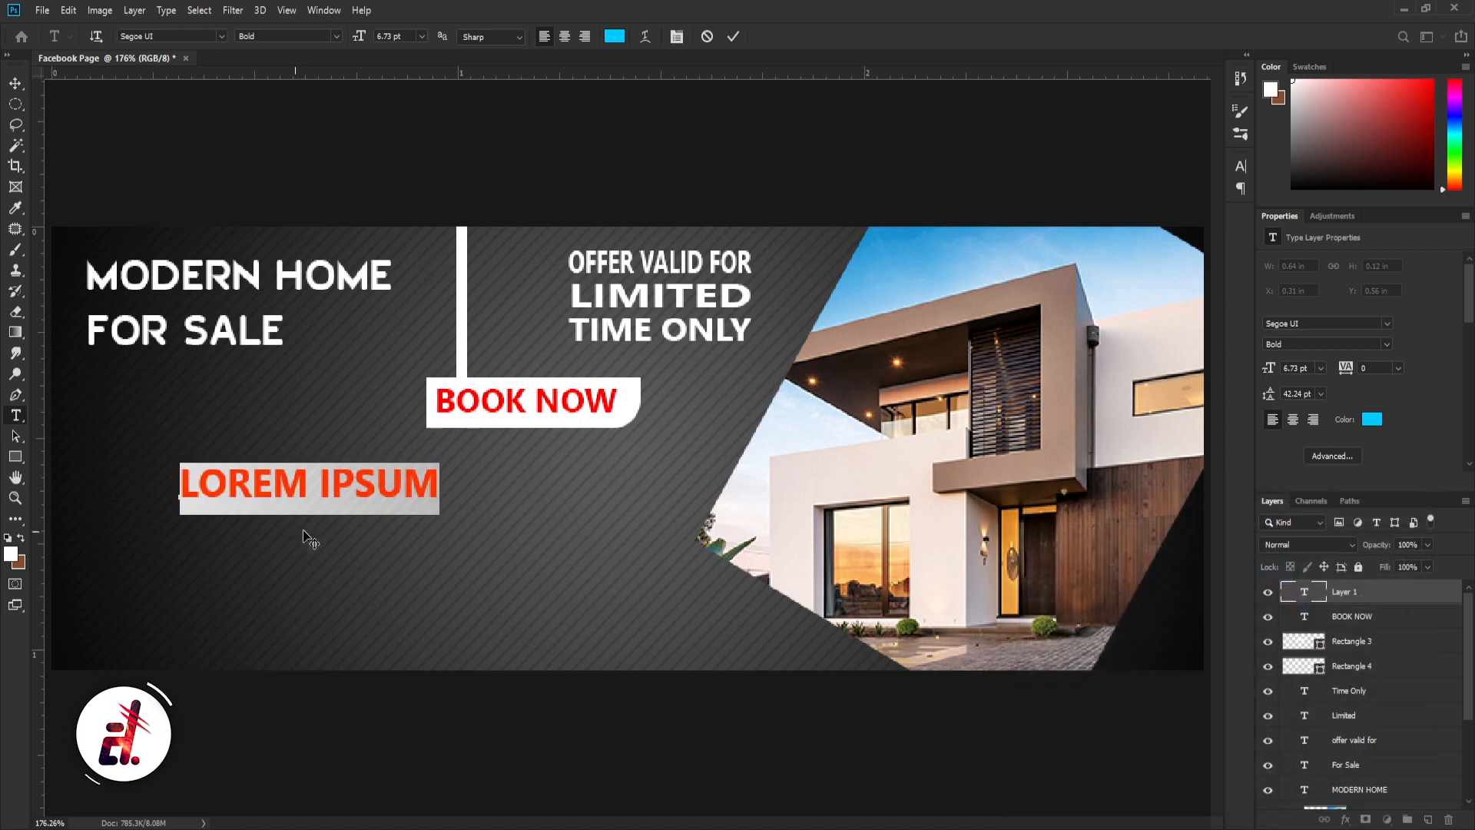
type("HO")
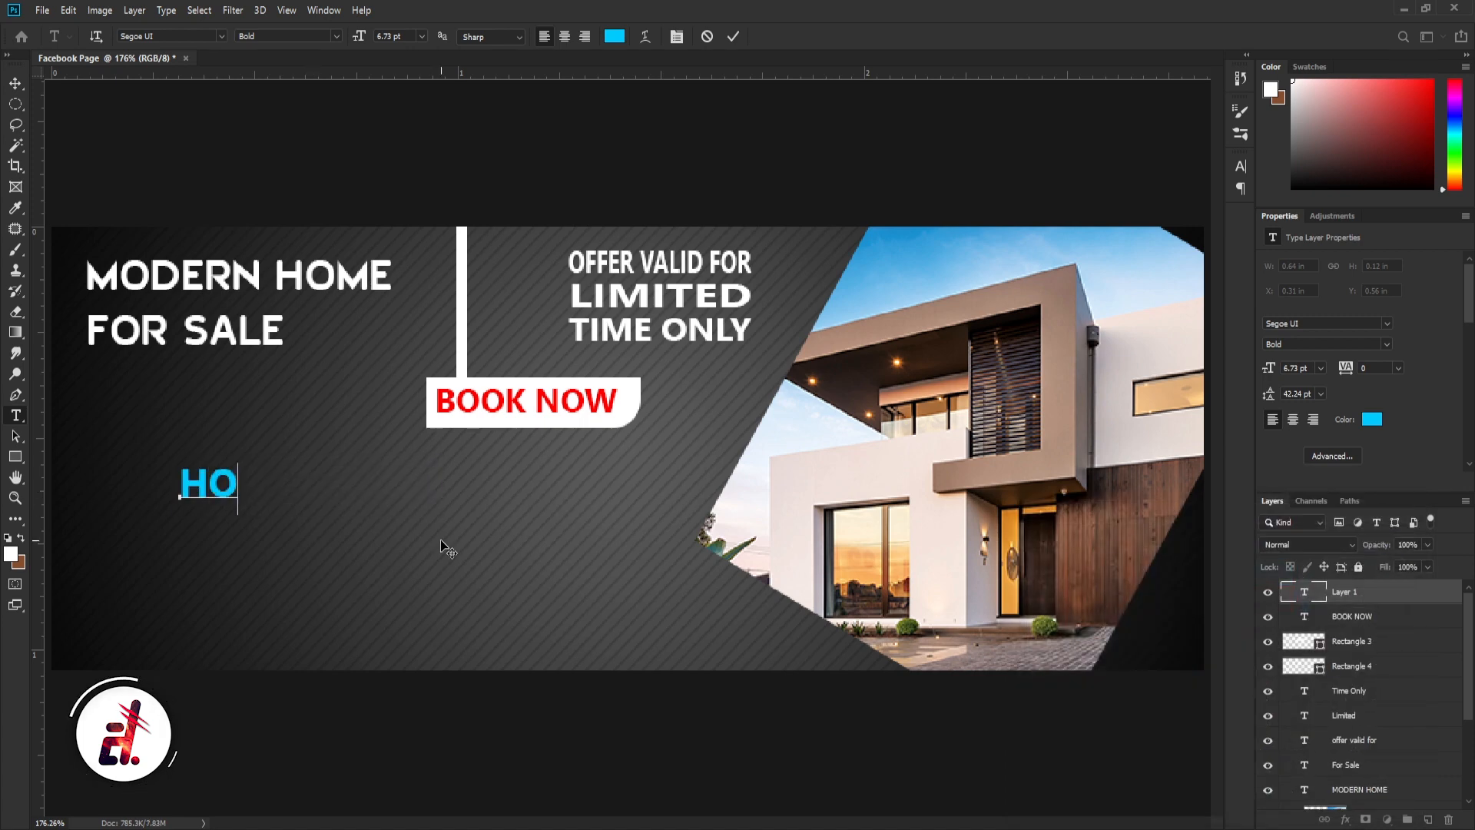
type("ME FEATURES:")
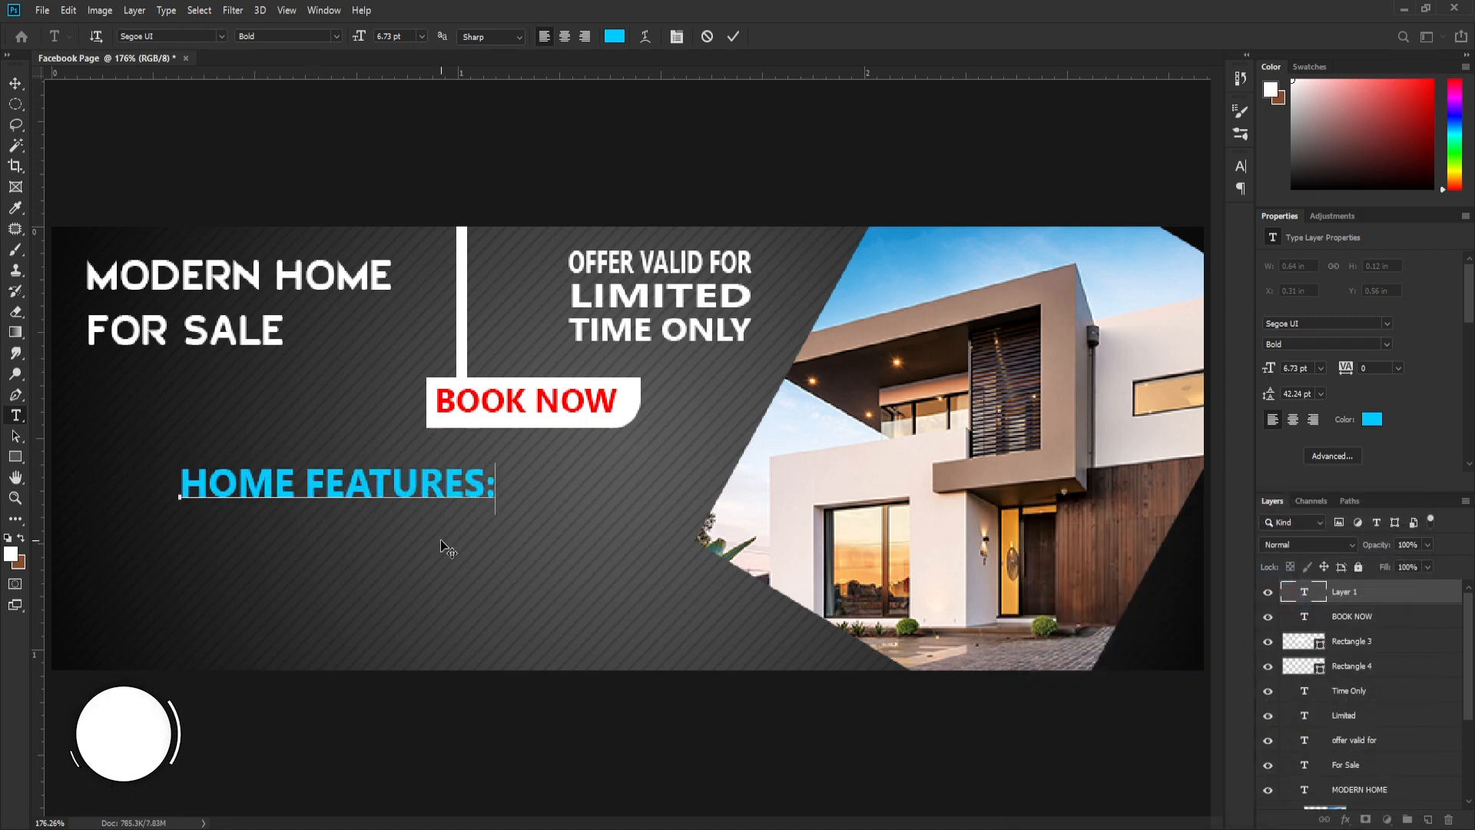
Scale the HOME FEATURES: text to about 66% and align it with the left edge of the title lines
left_click(16, 83)
left_click_drag(495, 498, 268, 436)
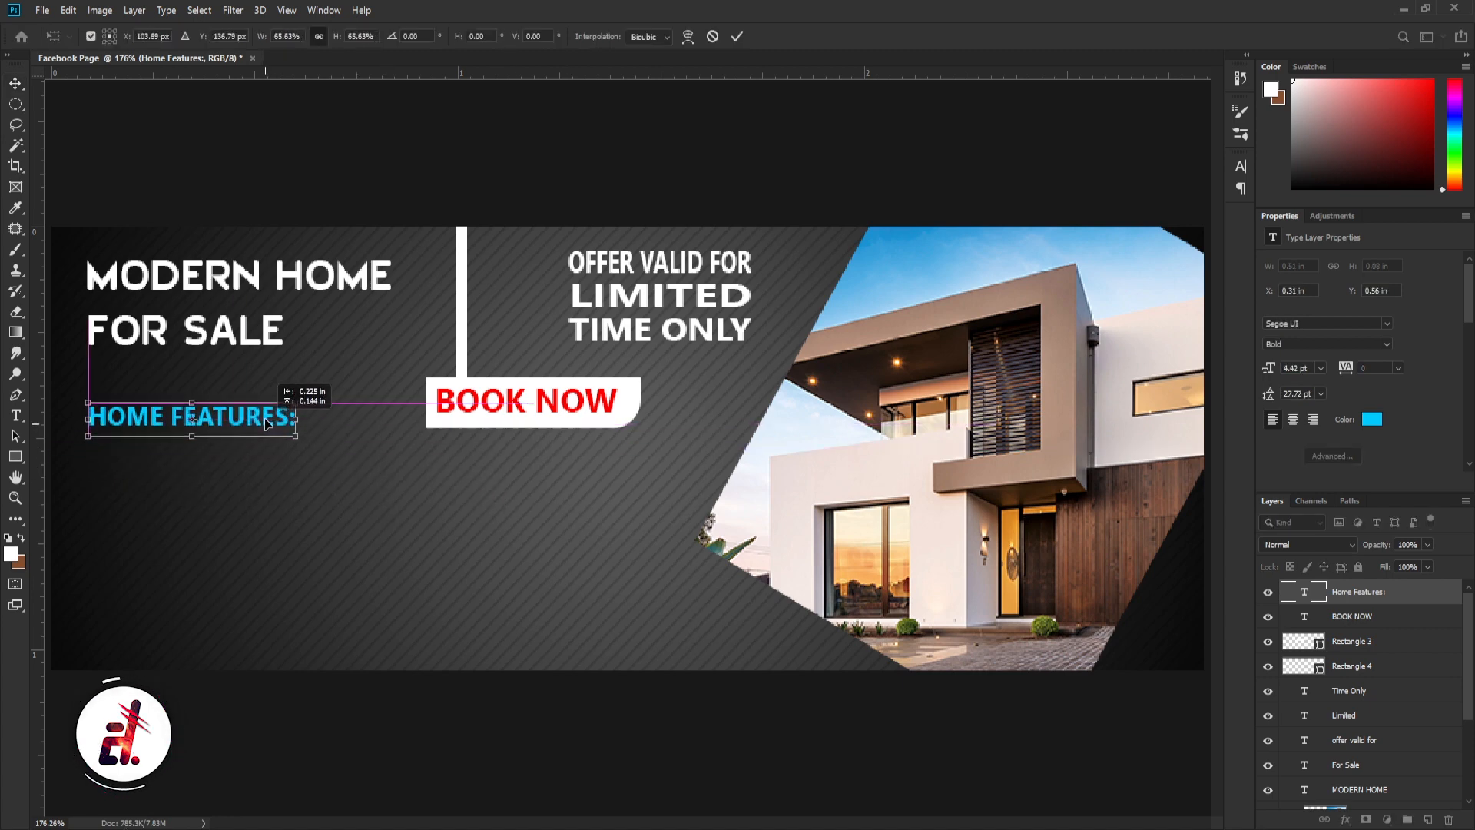
key("Return")
left_click(285, 516)
left_click(266, 429)
left_click(283, 574)
Create a new placeholder text line below HOME FEATURES: and set its font size to 3 pt
left_click(15, 415)
left_click(144, 506)
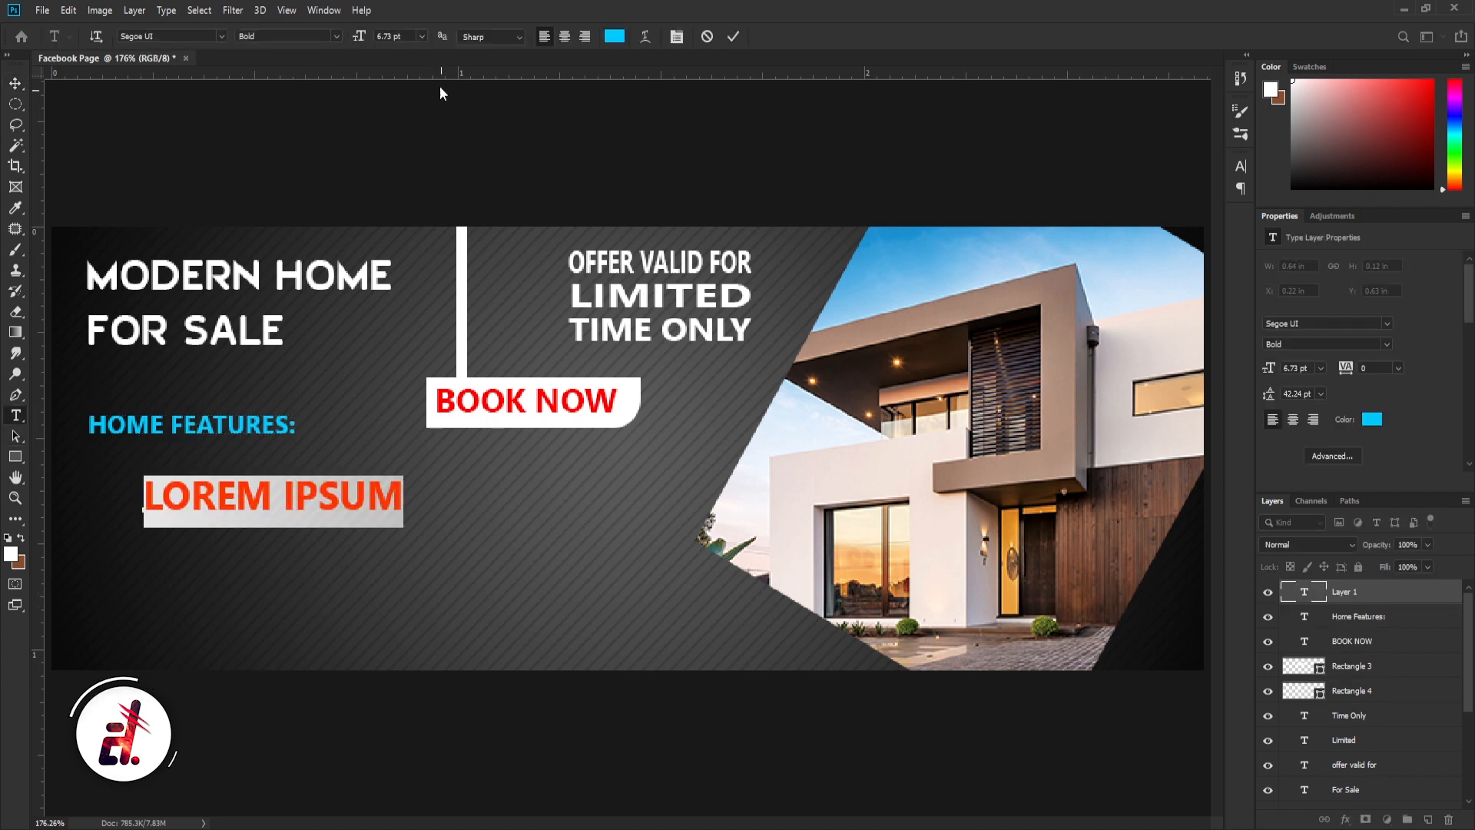
key("Down")
key("Down")
key("Down")
key("Down")
type("3")
key("Return")
Replace the placeholder with three lines of home features, starting with OPEN KITCHEN | ROOM BALCONY | 7 BEDROOMS
left_click(18, 86)
double_click(232, 504)
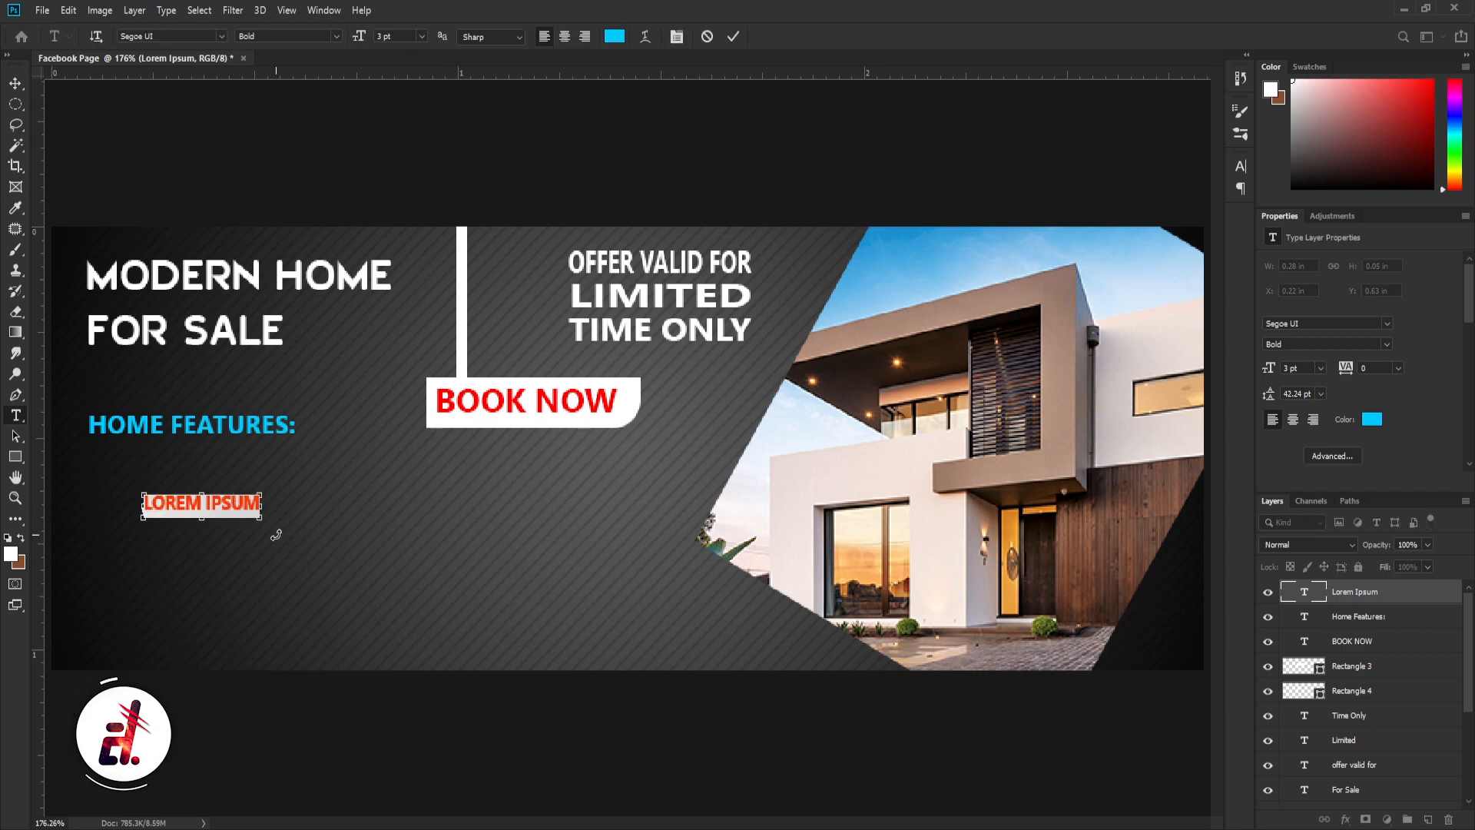
type("OPEN KITCHEN | ROOM BALCONY | 7 BEDROOMS")
left_click(14, 87)
mouse_move(513, 510)
left_mouse_down()
mouse_move(589, 316)
mouse_move(576, 181)
mouse_move(506, 510)
left_mouse_up()
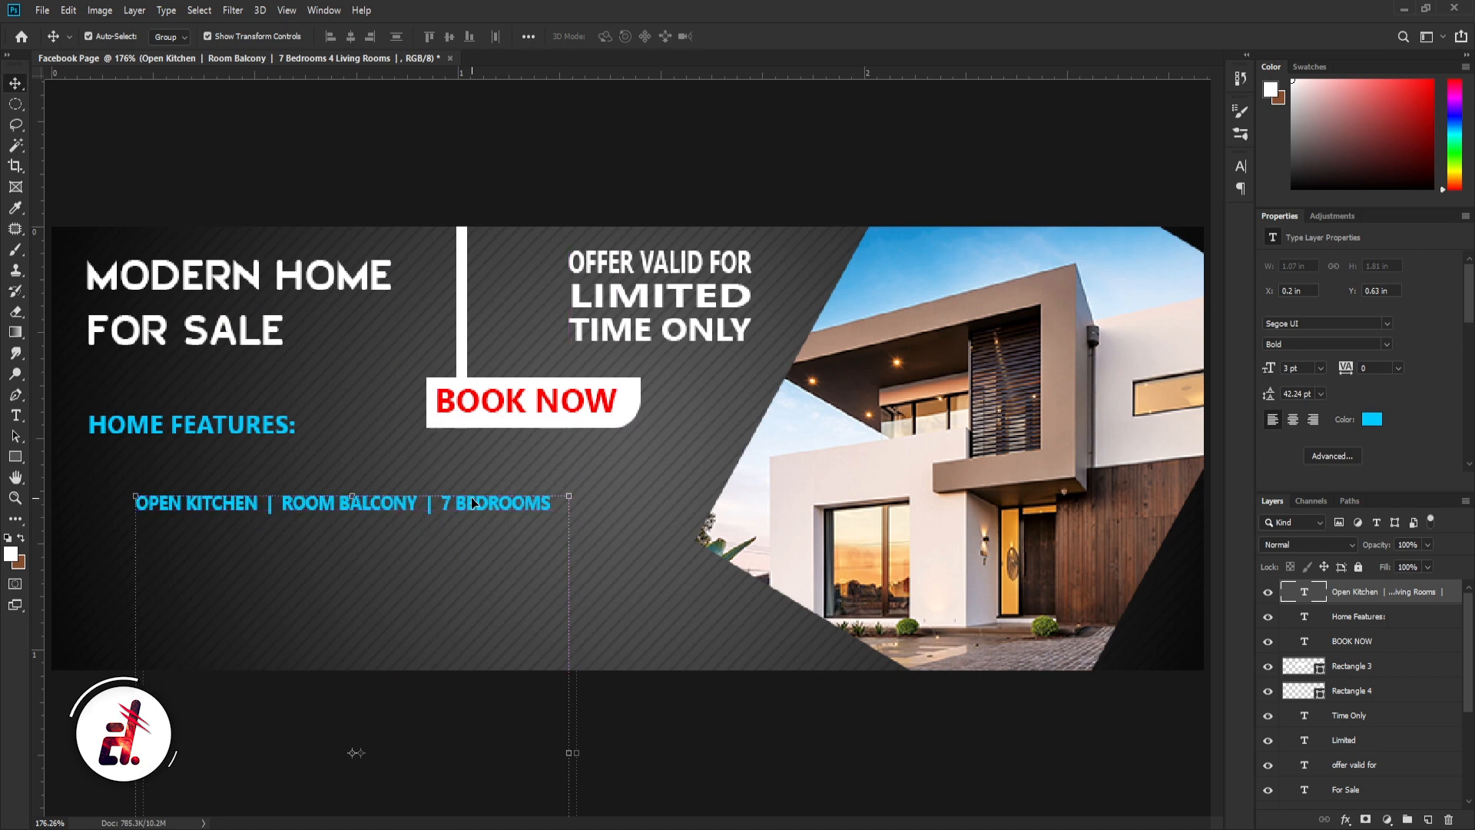
Set the line spacing of the features list to 8 pt
double_click(472, 503)
left_click(677, 36)
left_click_drag(1155, 198, 1044, 398)
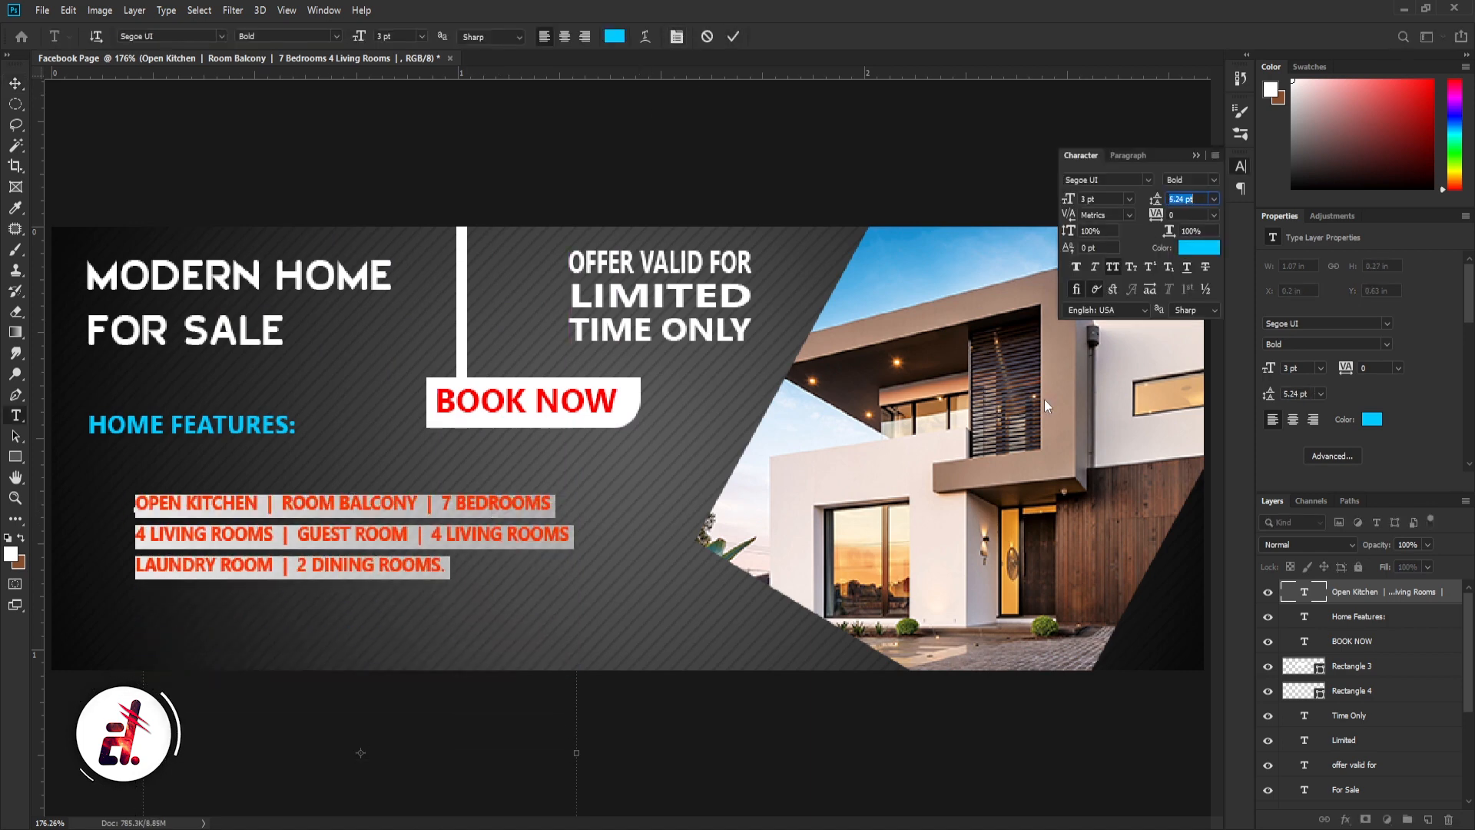
type("7")
key("Return")
Align the features list with the left edge of HOME FEATURES: and colour it white
left_click(15, 83)
left_click_drag(467, 509, 421, 496)
left_click(1371, 418)
left_click_drag(1075, 565, 1008, 503)
key("Return")
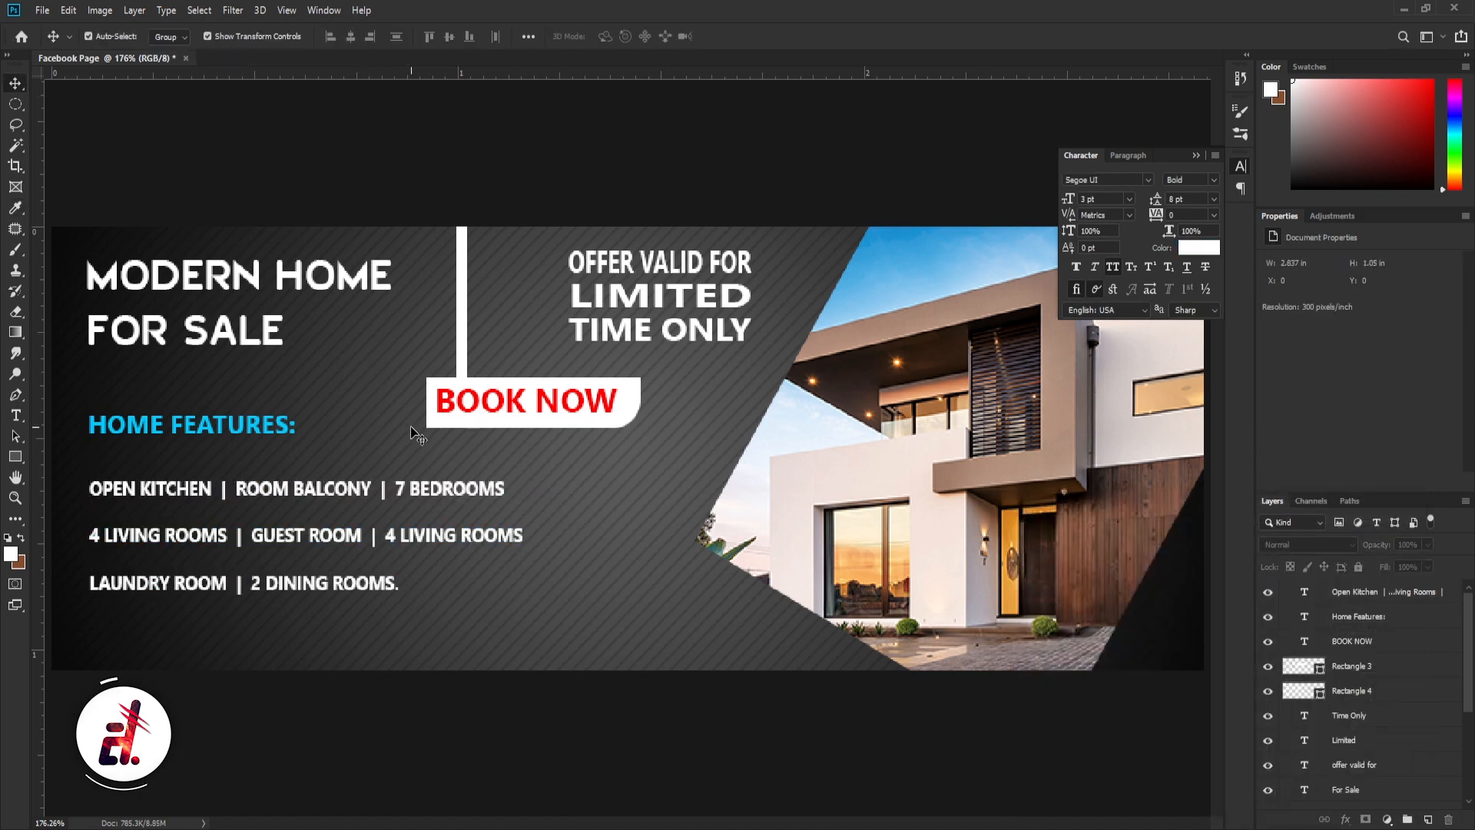
Move the features list and the HOME FEATURES: heading slightly down, keeping their left edges aligned
left_click(1196, 156)
left_click_drag(246, 487, 246, 501)
left_click_drag(219, 424, 221, 441)
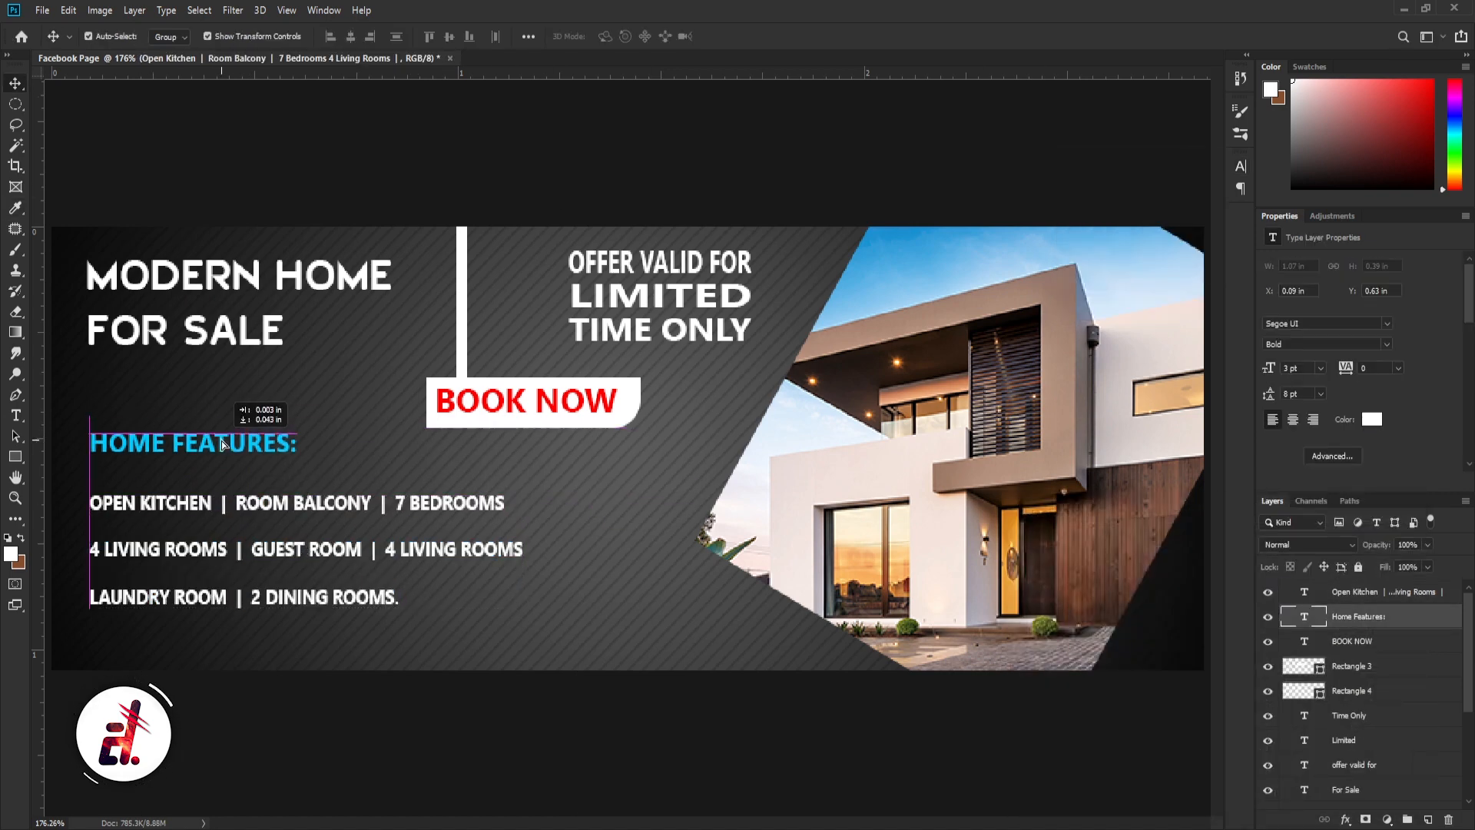
Enlarge the MODERN HOME and FOR SALE lines together by about 10% and align them with the text below
left_click(262, 280)
left_click(269, 326, "shift")
left_click_drag(392, 259, 421, 251)
left_click_drag(257, 326, 261, 343)
key("Return")
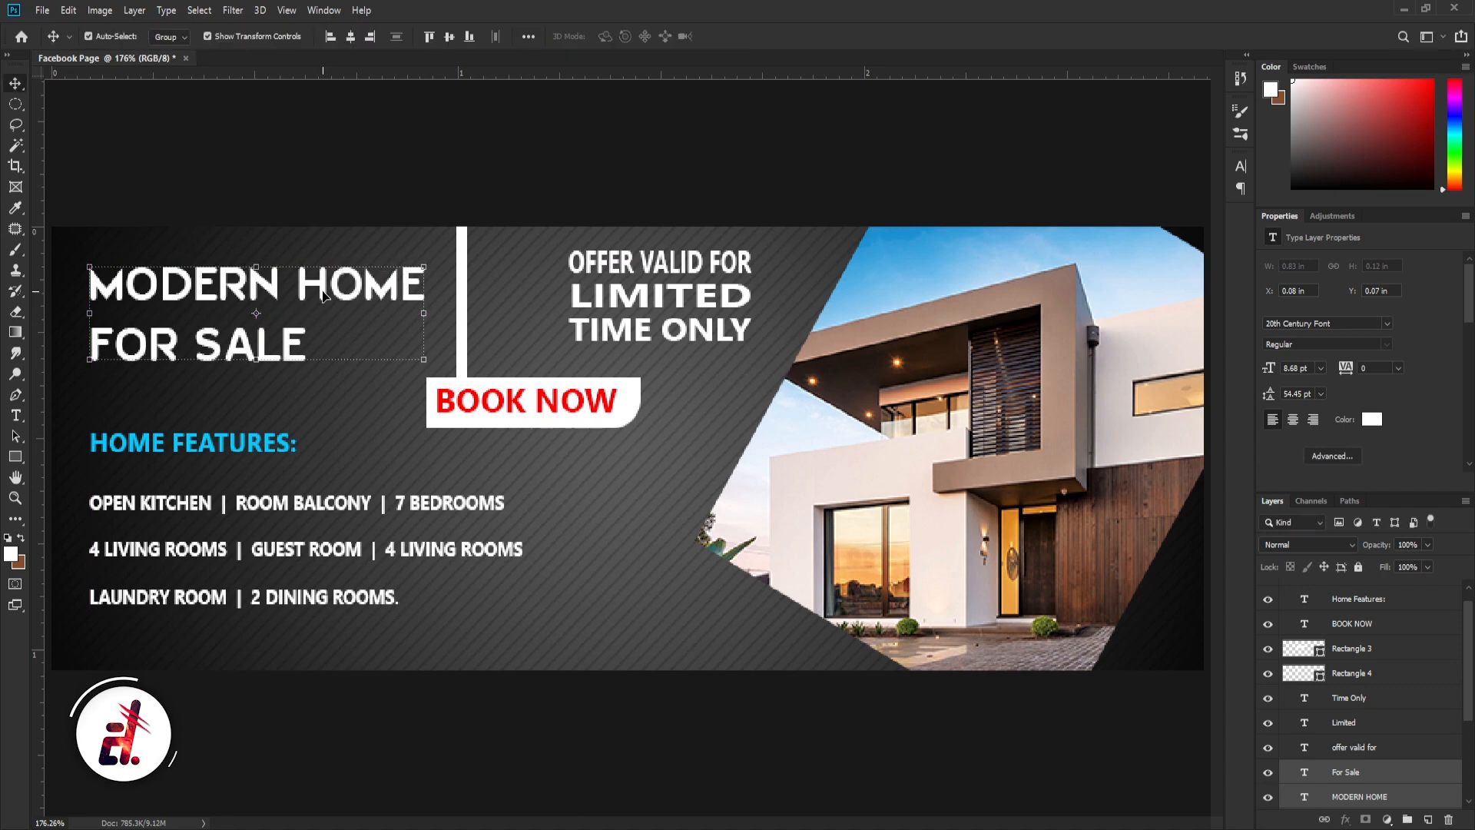
left_click(746, 185)
Draw an 82 × 82 px rounded square over the house photo's left edge and fill it white
left_click(14, 457)
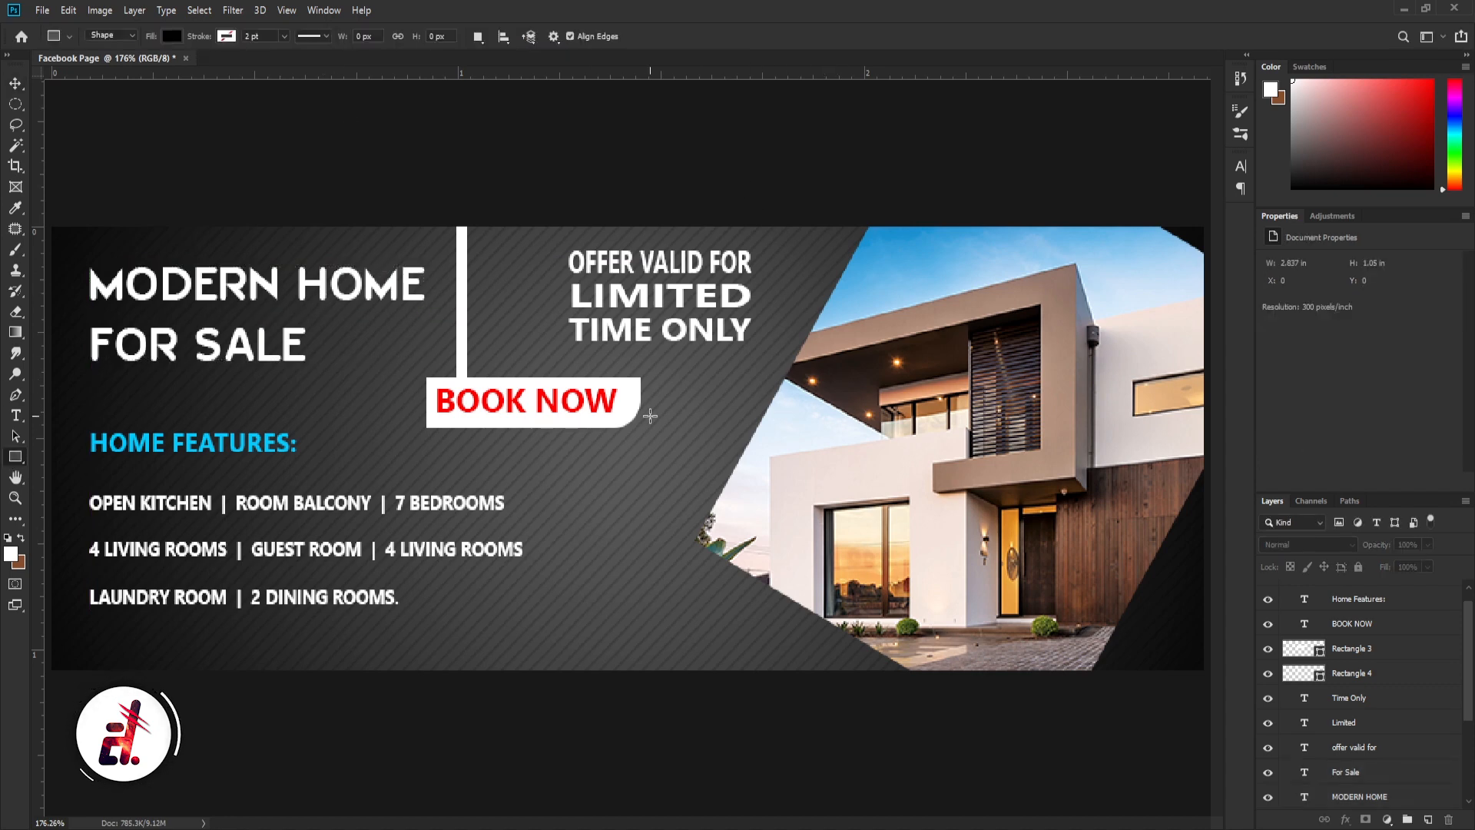
left_click_drag(699, 375, 812, 478)
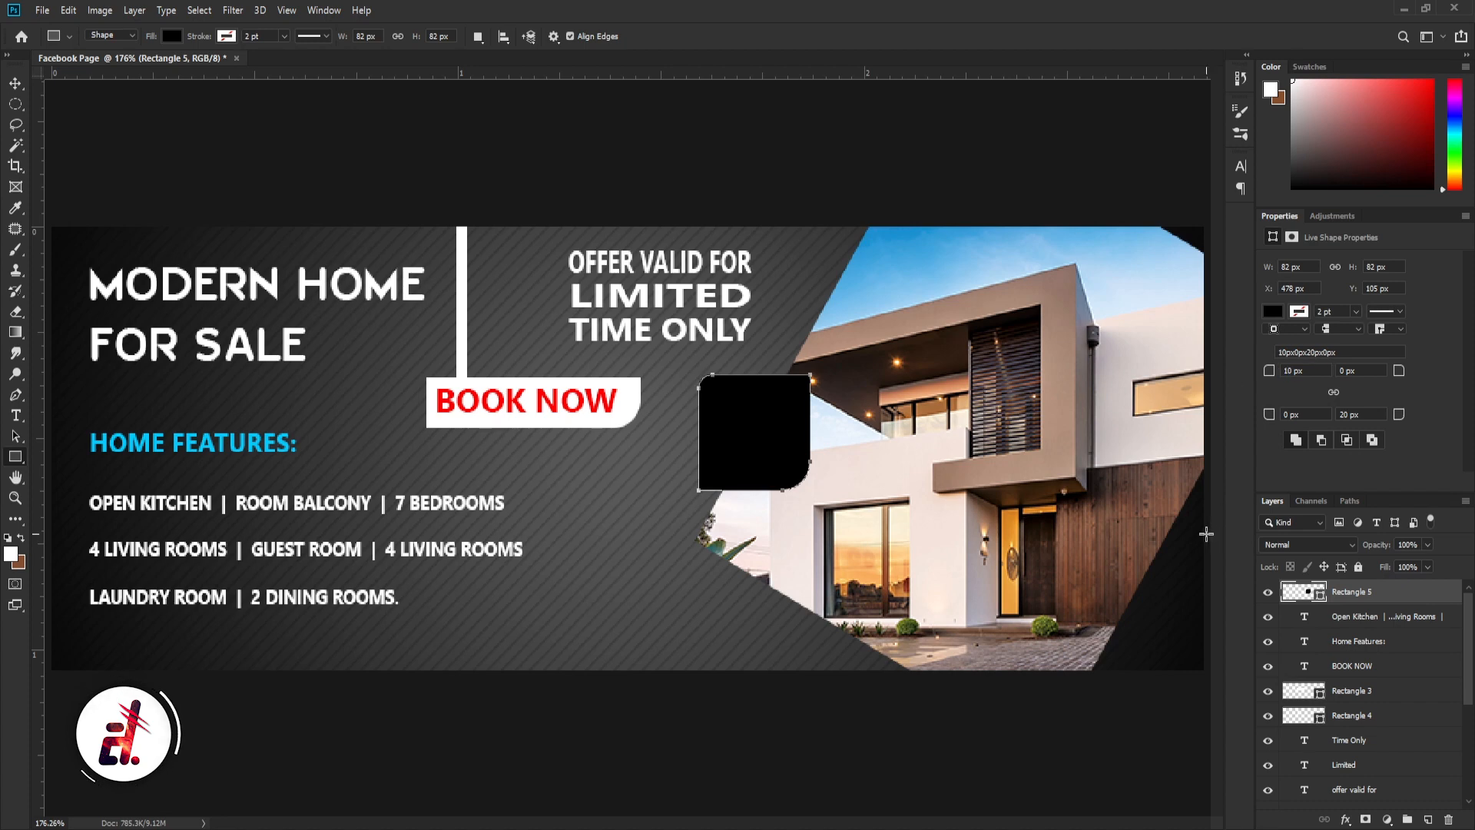
left_click(172, 36)
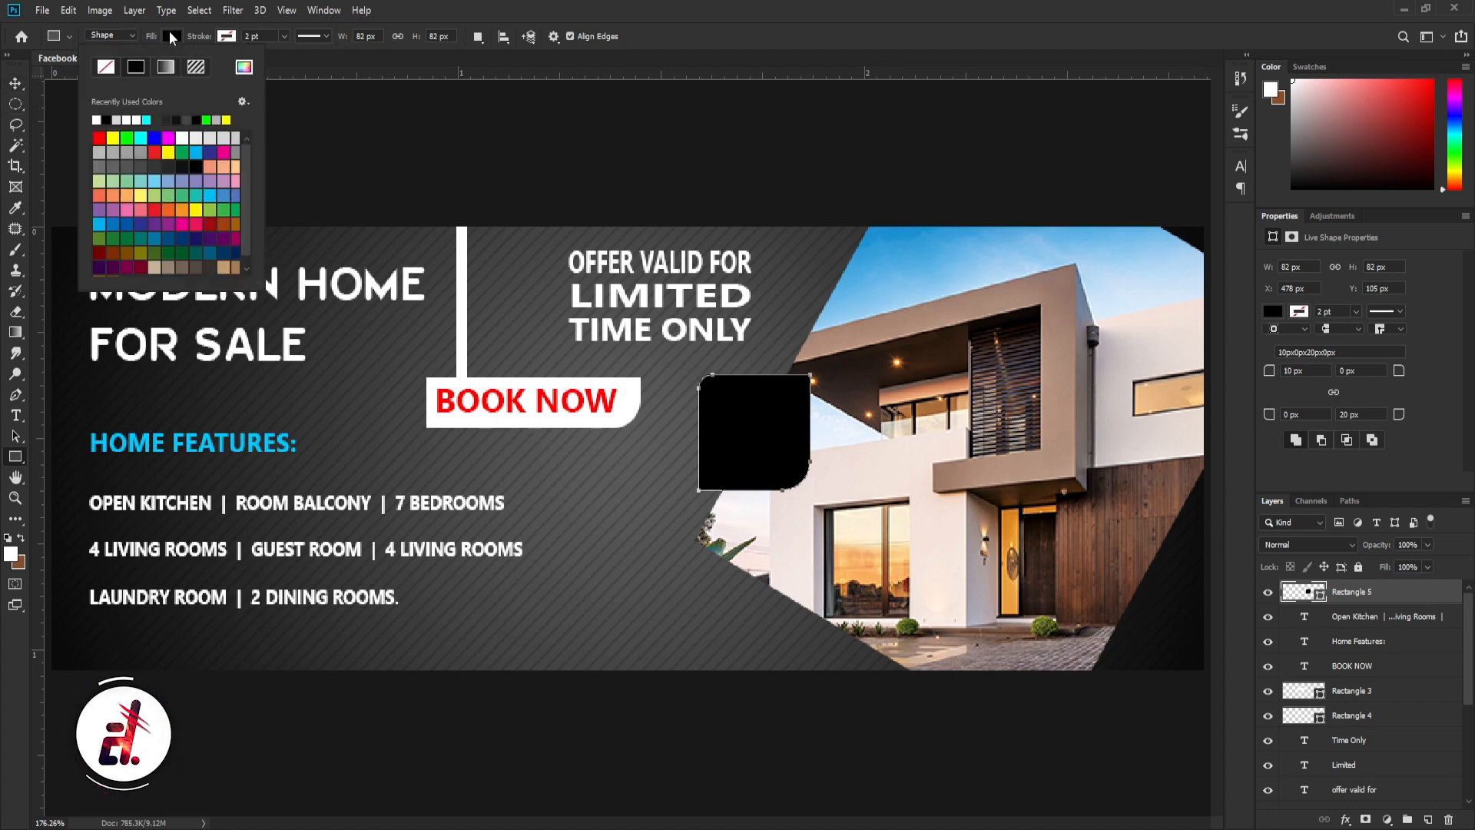
left_click(97, 120)
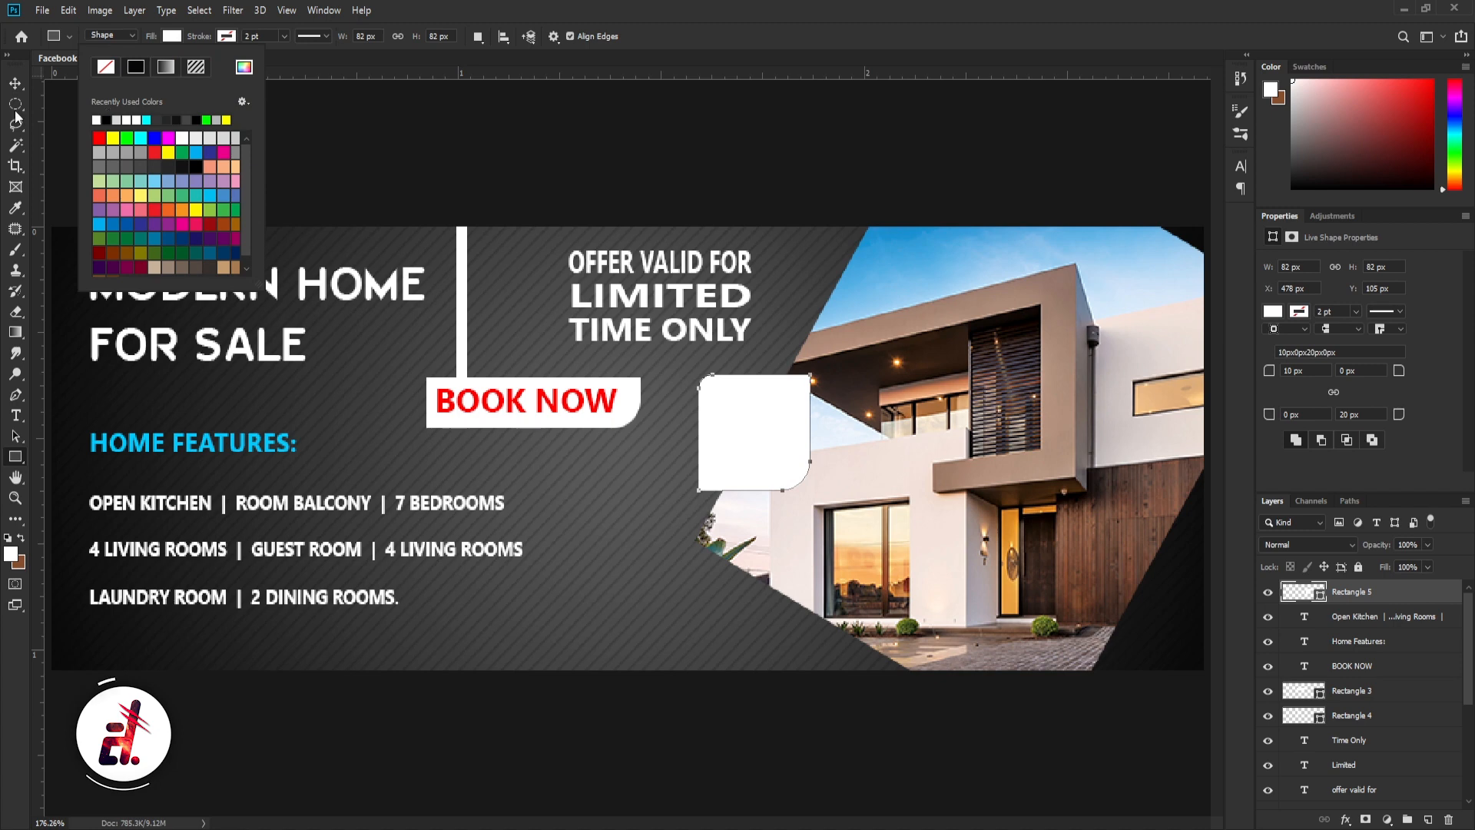
left_click(15, 85)
left_click(776, 179)
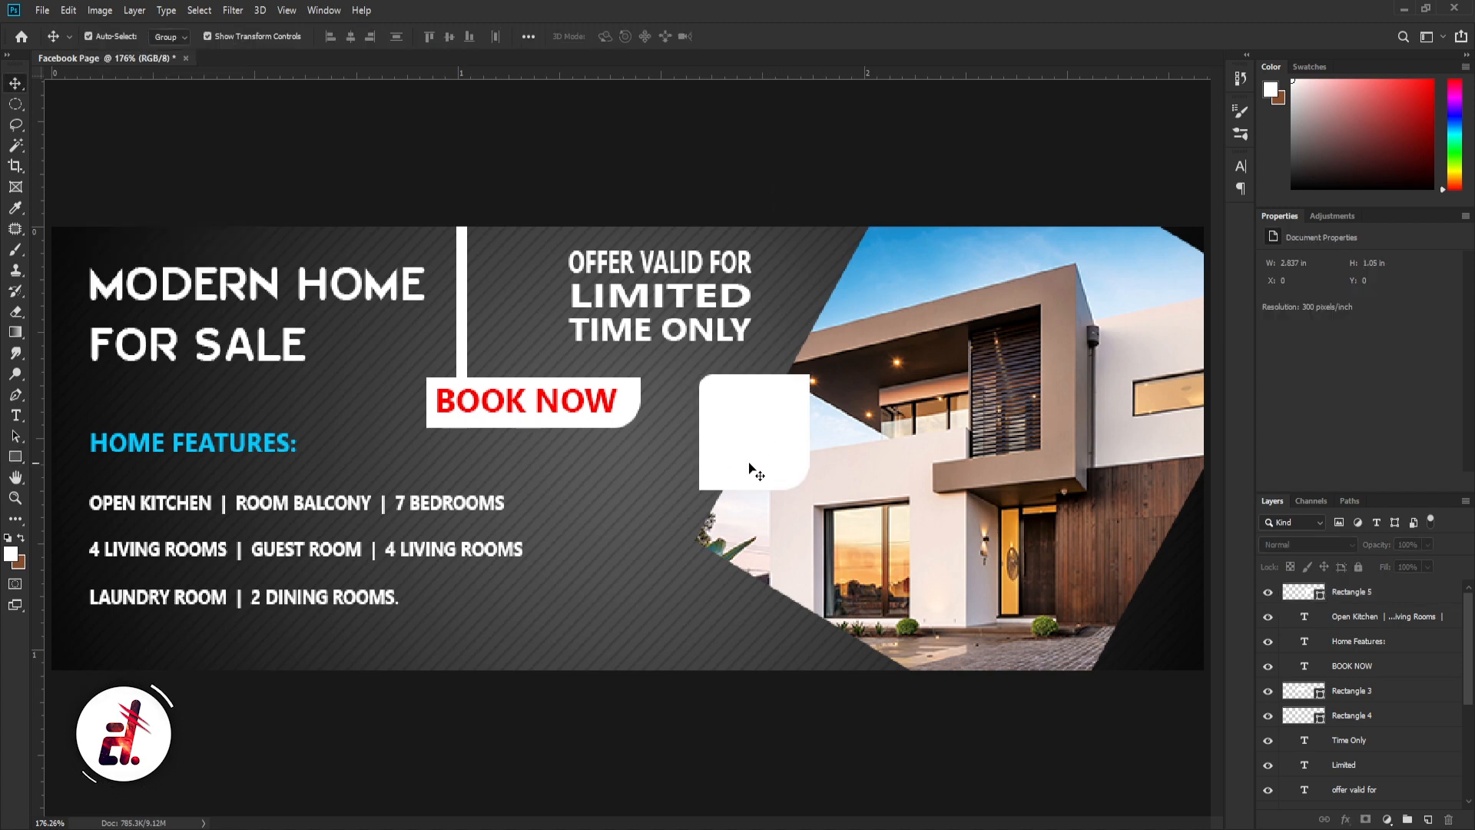
Duplicate the BOOK NOW text, move the copy below it and change its wording to AVAIL UPTO
left_click(575, 409)
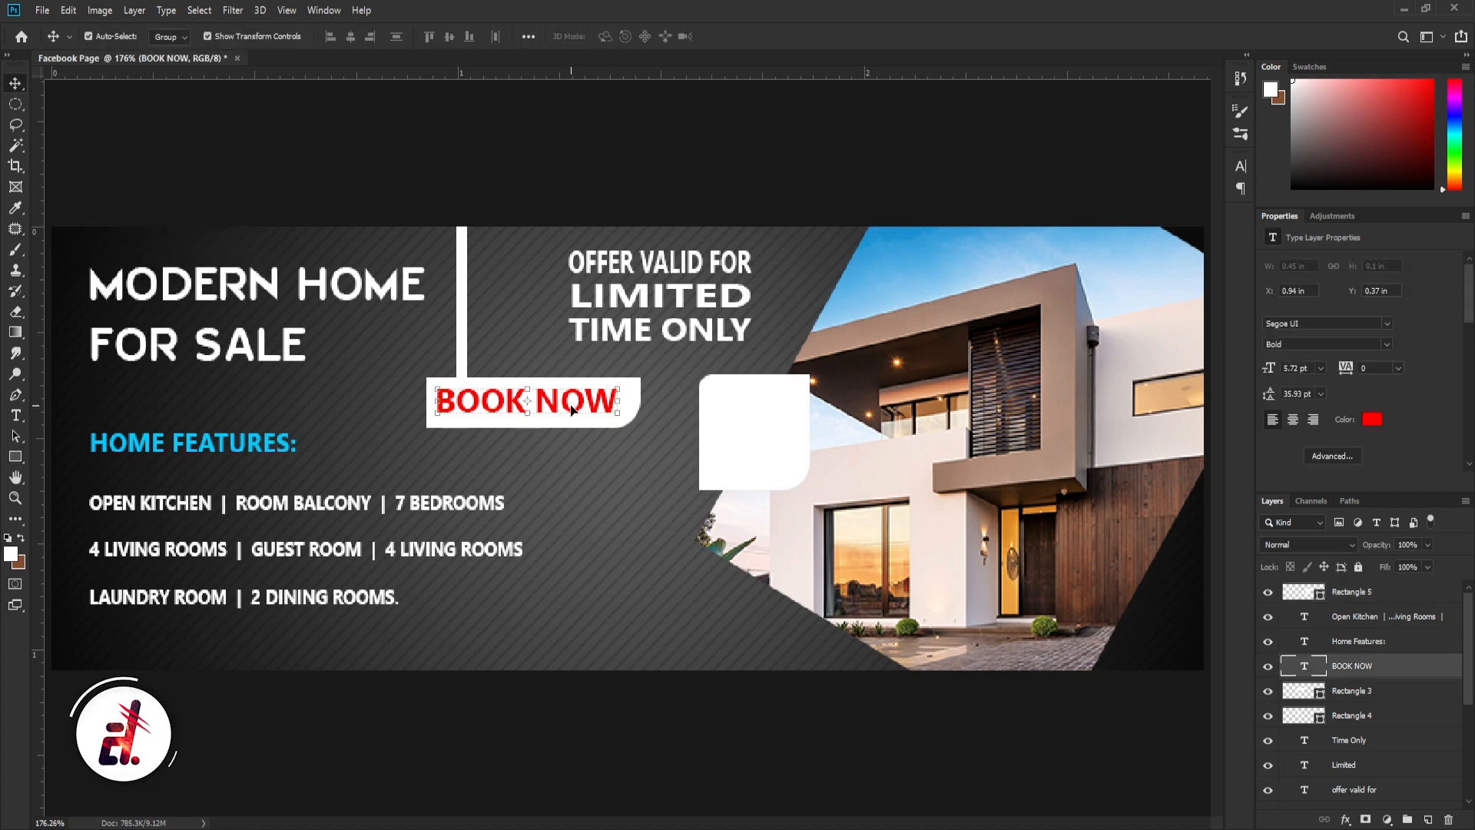
left_click(134, 10)
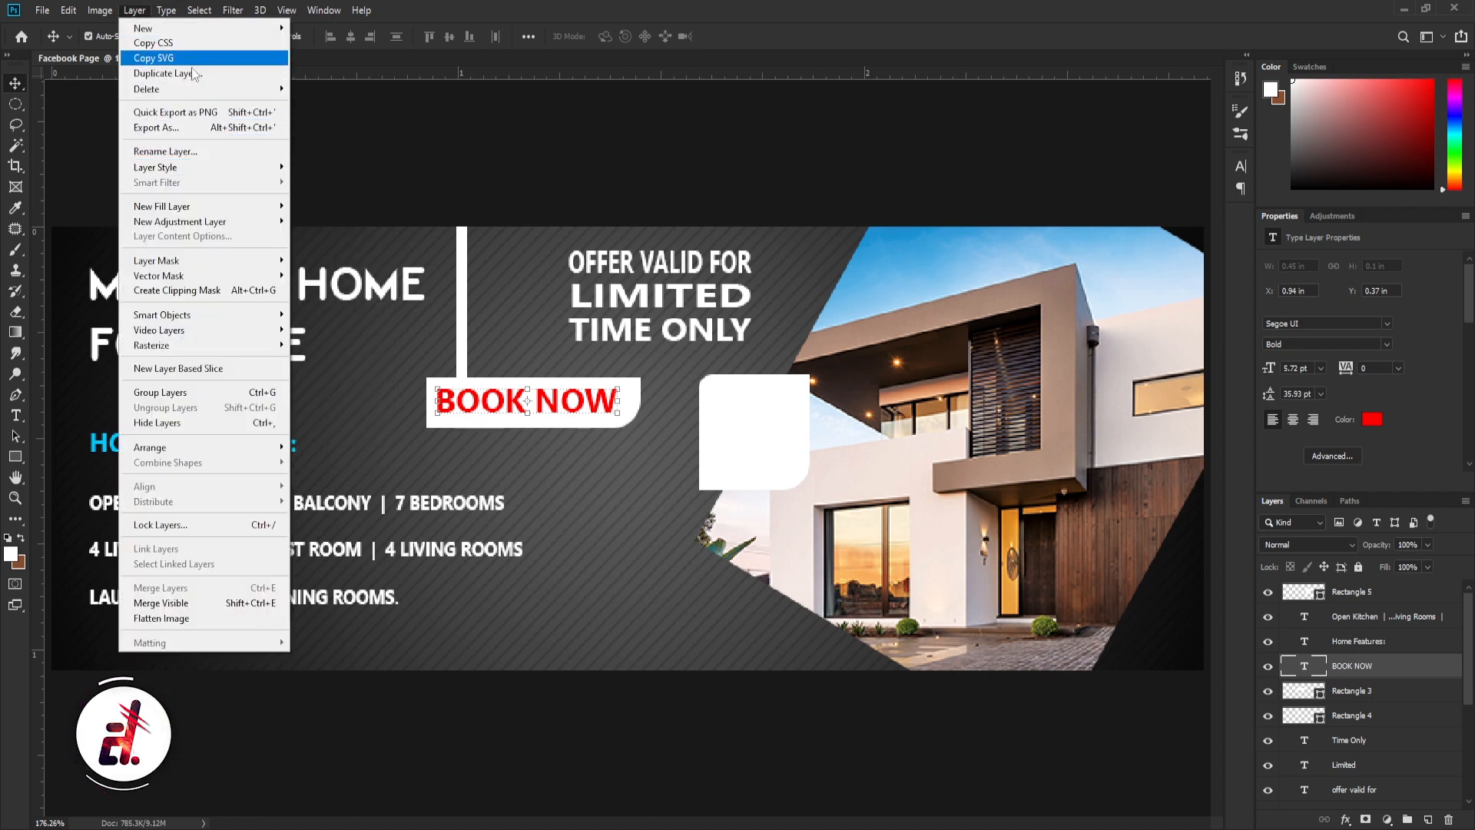
left_click(167, 73)
left_click(1034, 481)
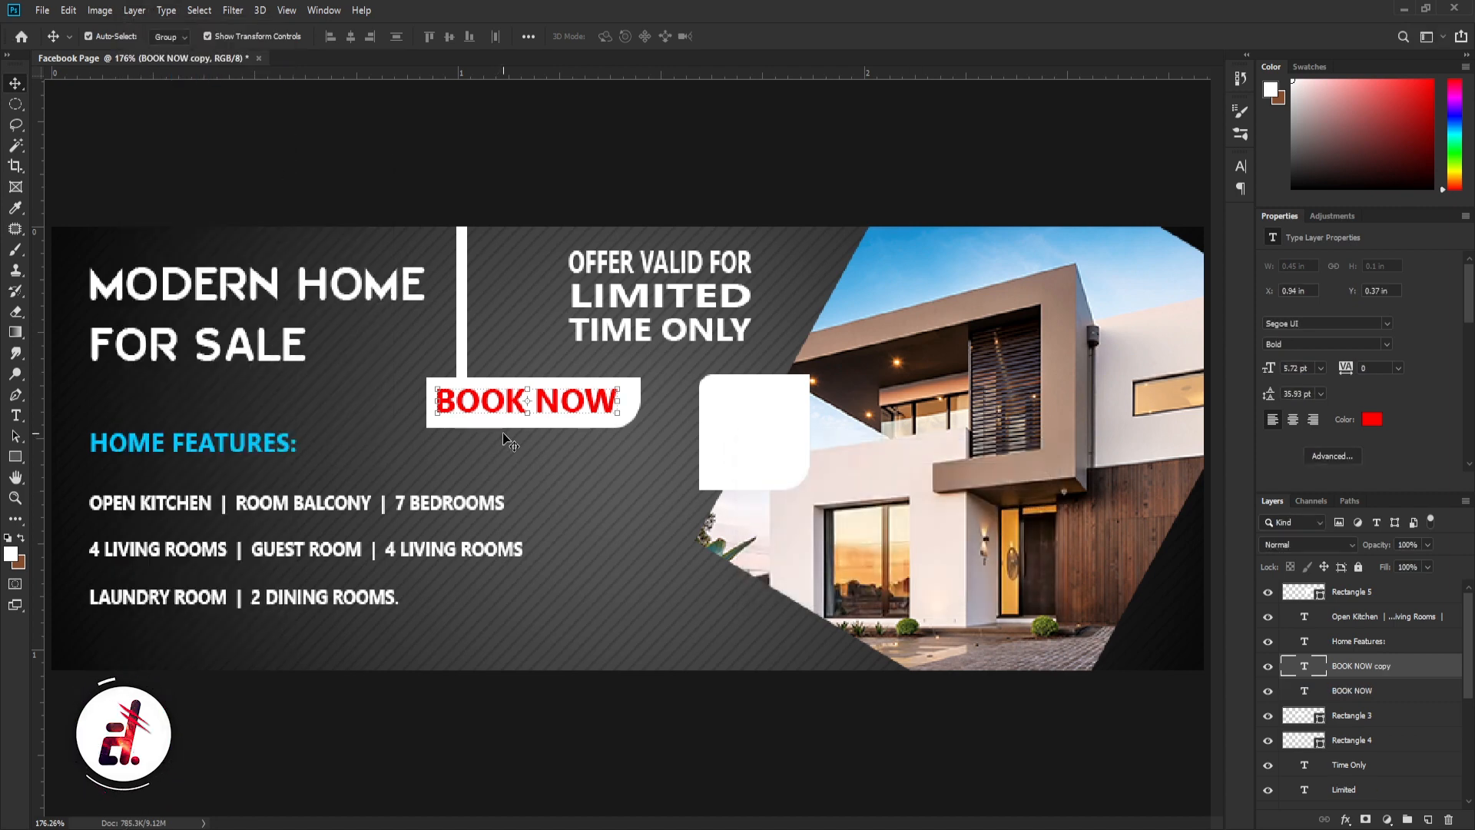
left_click_drag(554, 411, 645, 559)
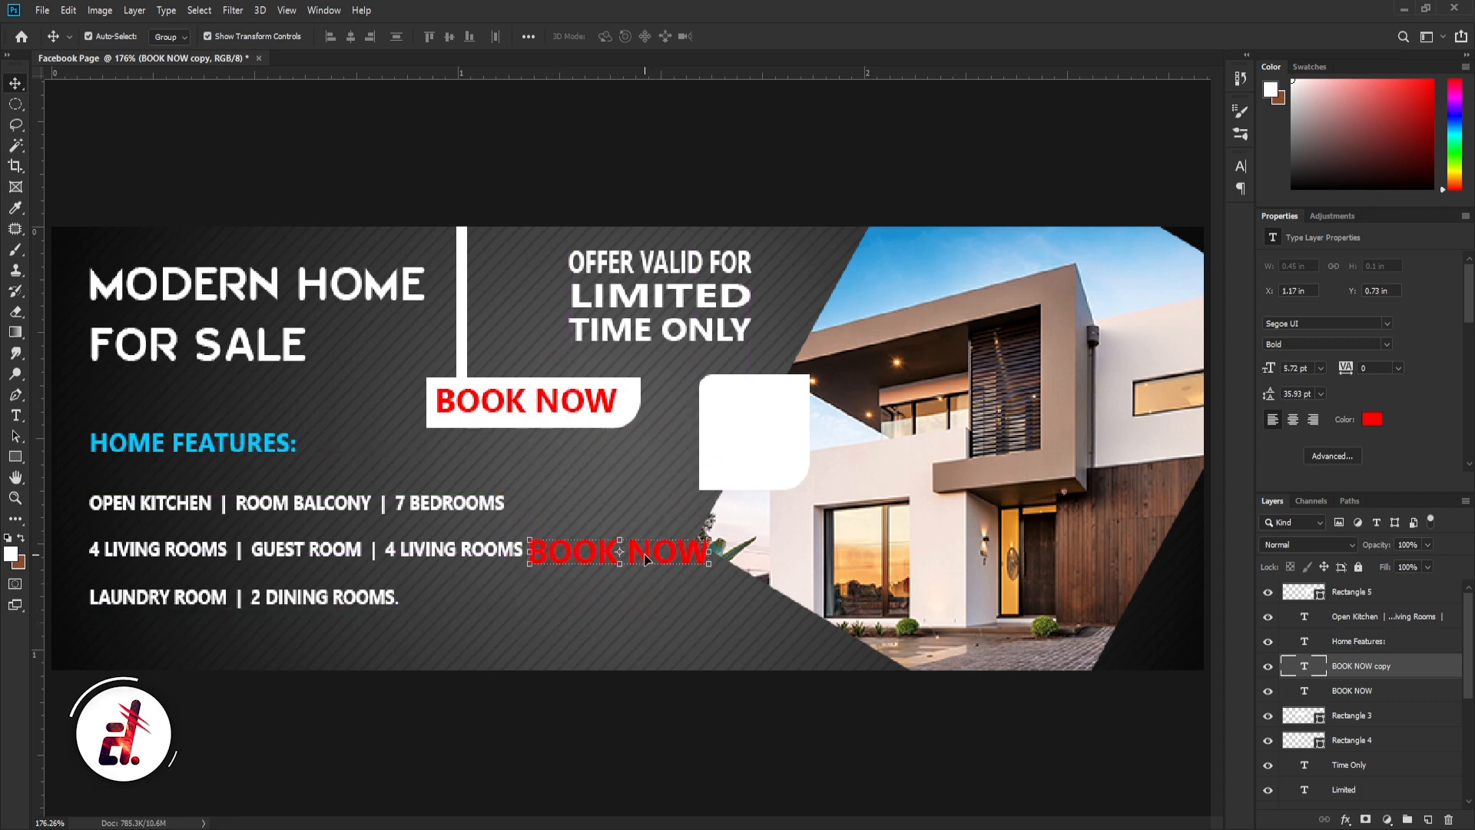
double_click(646, 559)
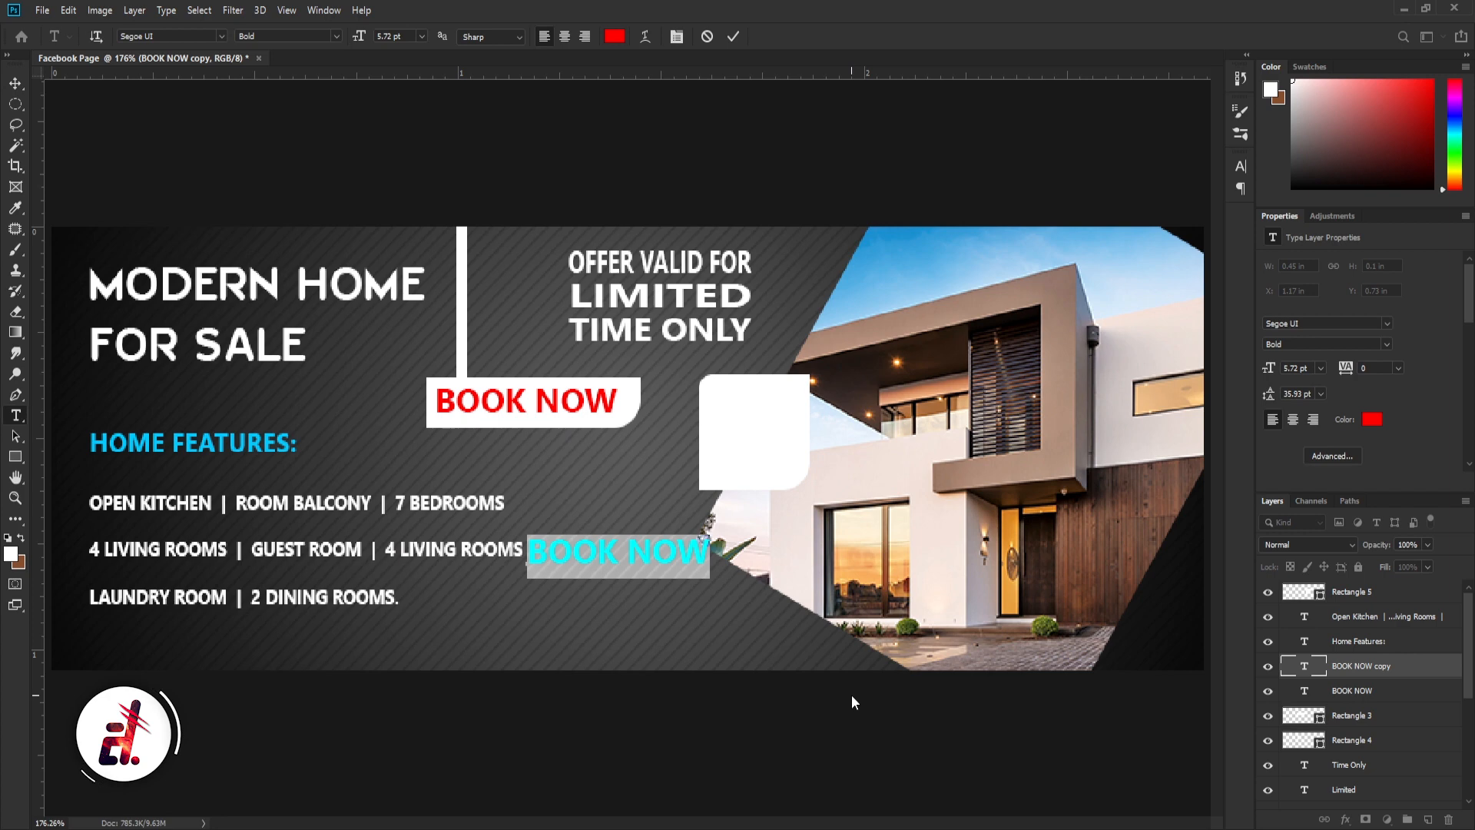
type("AVAIL UPTO")
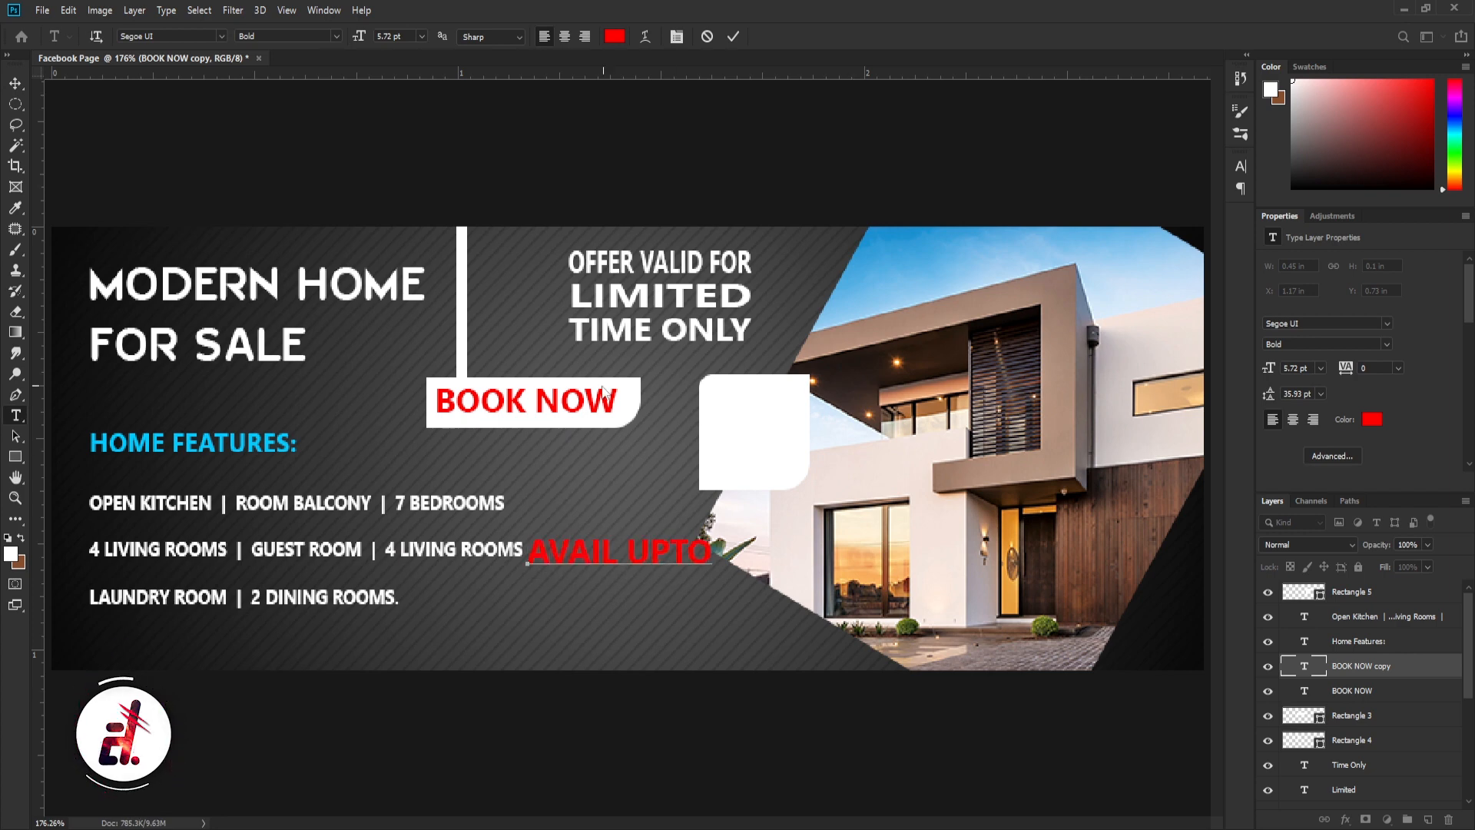
Bring AVAIL UPTO in front of the white square and shrink it to 2.73 pt to fit inside
left_click(16, 83)
left_click_drag(622, 550, 884, 404)
left_click(134, 10)
left_click(338, 427)
key("ctrl+t")
left_click_drag(894, 391, 799, 402)
key("Return")
Duplicate AVAIL UPTO, place the copy beneath it in the white square and change it to 25
scroll(792, 411, "up", 3)
left_click_drag(692, 391, 668, 410)
left_click(93, 13)
mouse_move(134, 12)
left_click(165, 73)
left_click(1030, 481)
double_click(669, 411)
type("25")
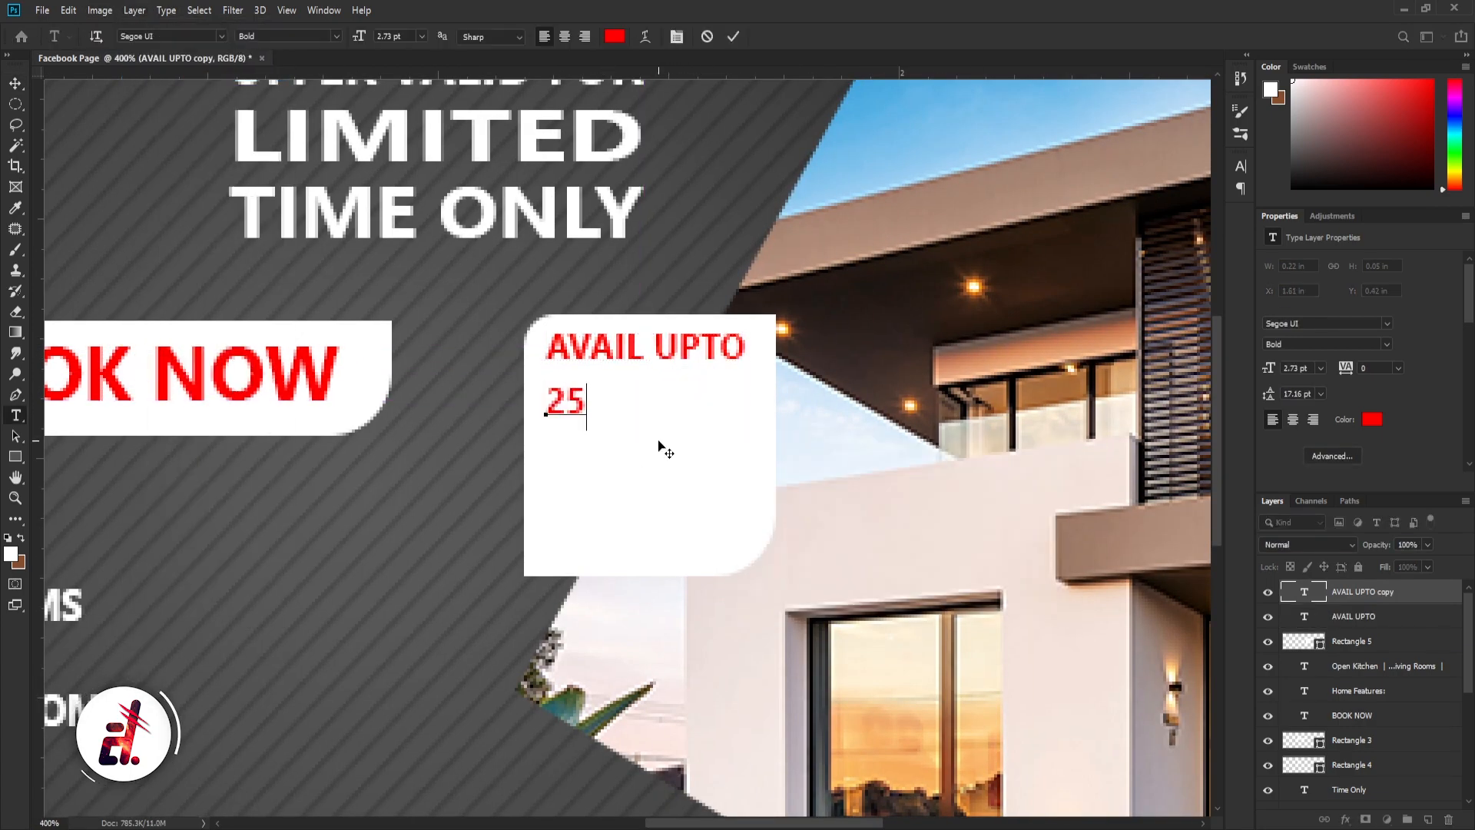
key("ctrl+Return")
Add copies of the offer text in the white square reading % beside the 25 and OFF below it
key("v")
left_click_drag(566, 402, 615, 518)
double_click(686, 422)
type("%")
key("ctrl+Return")
double_click(602, 512)
type("OFF")
key("ctrl+Return")
Move the % sign up beside the number and enlarge the 25 in the white square
left_click_drag(684, 423, 729, 388)
left_click(583, 408)
key("ctrl+t")
left_click_drag(582, 415, 645, 480)
key("Return")
Nudge the enlarged 25 slightly downwards beneath AVAIL UPTO
key("ctrl+t")
key("shift+Down")
key("shift+Up")
key("Down")
key("Down")
key("Down")
key("Down")
key("Down")
key("Down")
key("Up")
key("Up")
key("Return")
Scale the % sign to about 173% and align its top edge with the 25
left_click_drag(733, 386, 745, 353)
left_click(667, 432, "shift")
left_click(714, 419)
left_click(713, 405)
key("ctrl+t")
left_click_drag(728, 379, 730, 410)
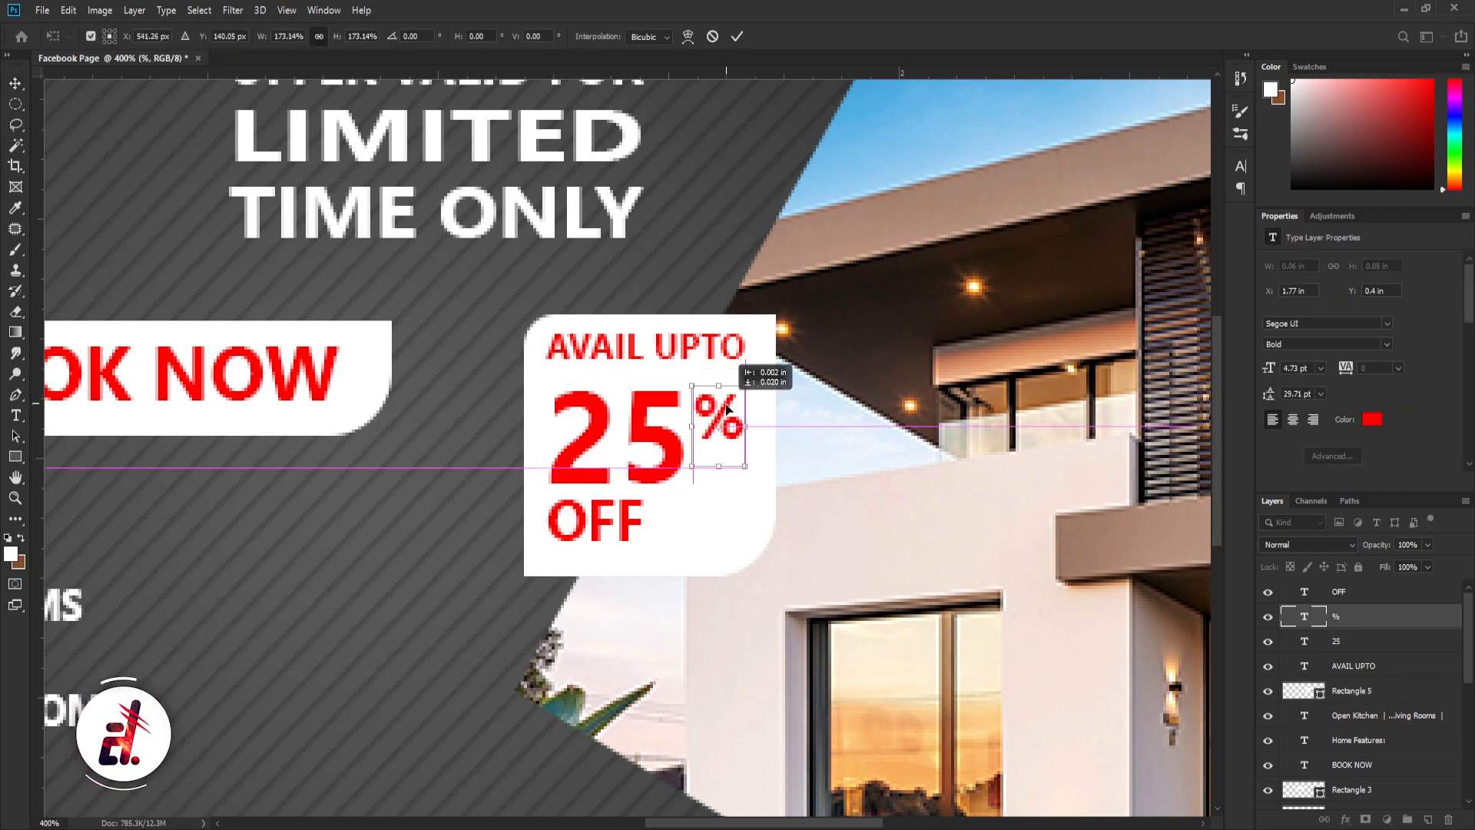
key("Return")
left_click(667, 432, "shift")
left_click(430, 37)
Stretch the OFF text horizontally below the 25
left_click(622, 519)
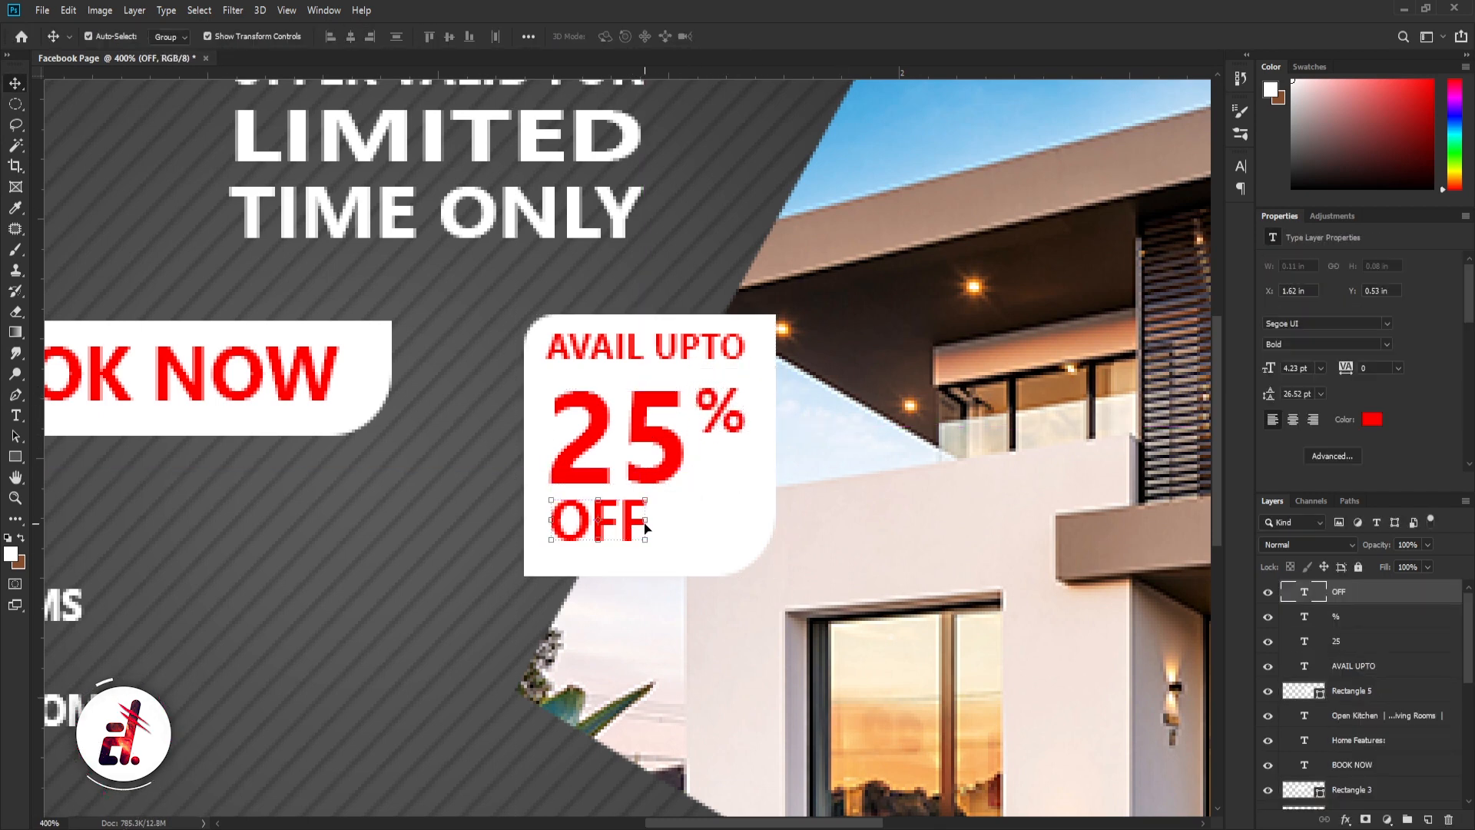
key("ctrl+t")
left_click_drag(649, 529, 684, 529)
key("Return")
Move AVAIL UPTO closer to the 25, then centre all four offer texts together within the white square
left_click_drag(653, 353, 658, 369)
left_click(664, 447, "shift")
left_click(719, 418, "shift")
left_click(657, 524, "shift")
left_click_drag(657, 525, 659, 522)
left_click(716, 298)
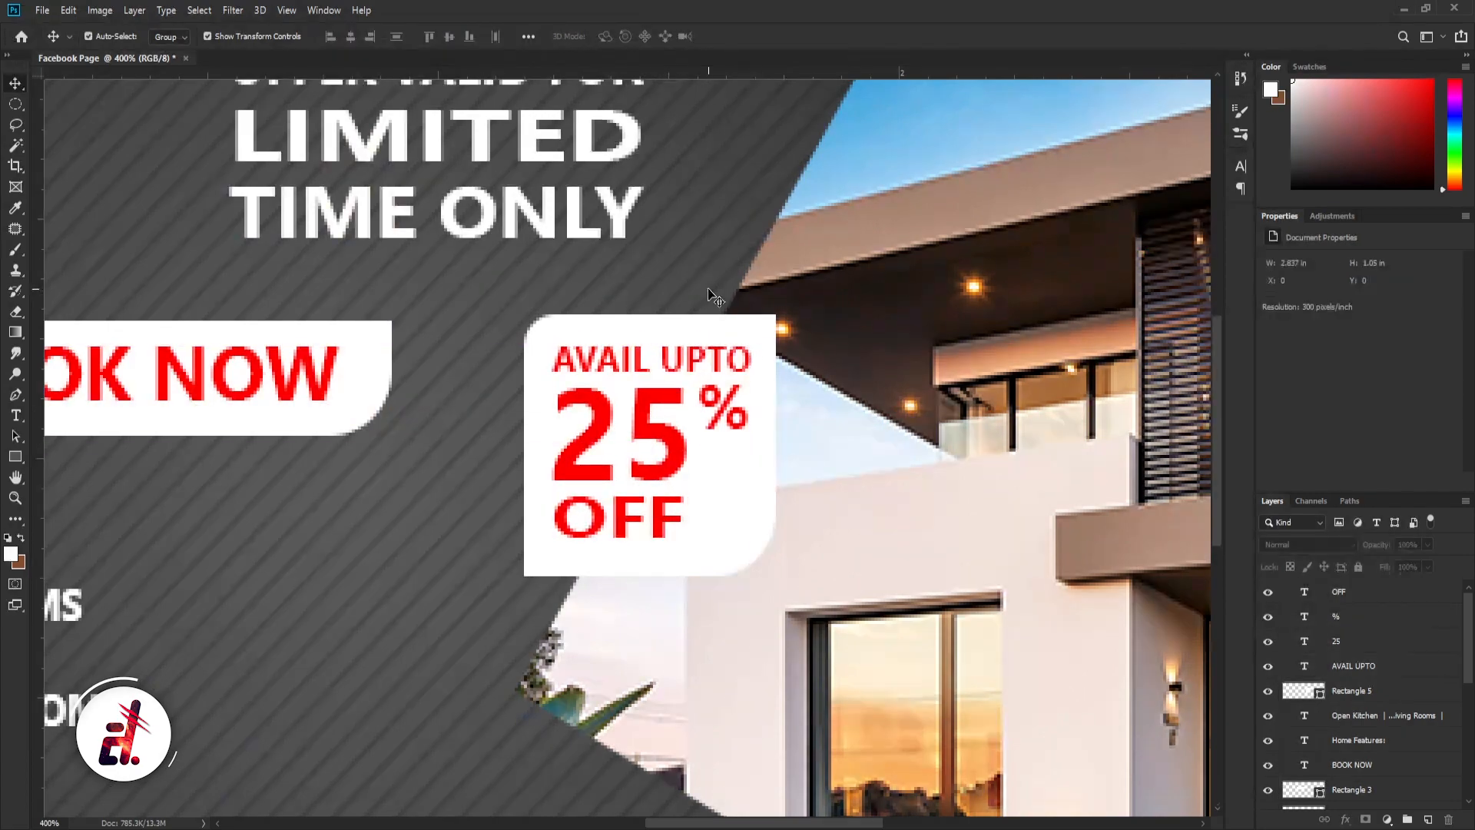
Add a drop shadow to the white offer square with angle 130°, distance 11 px and size 13 px
key("ctrl+0")
left_click(1352, 690)
right_click(1352, 689)
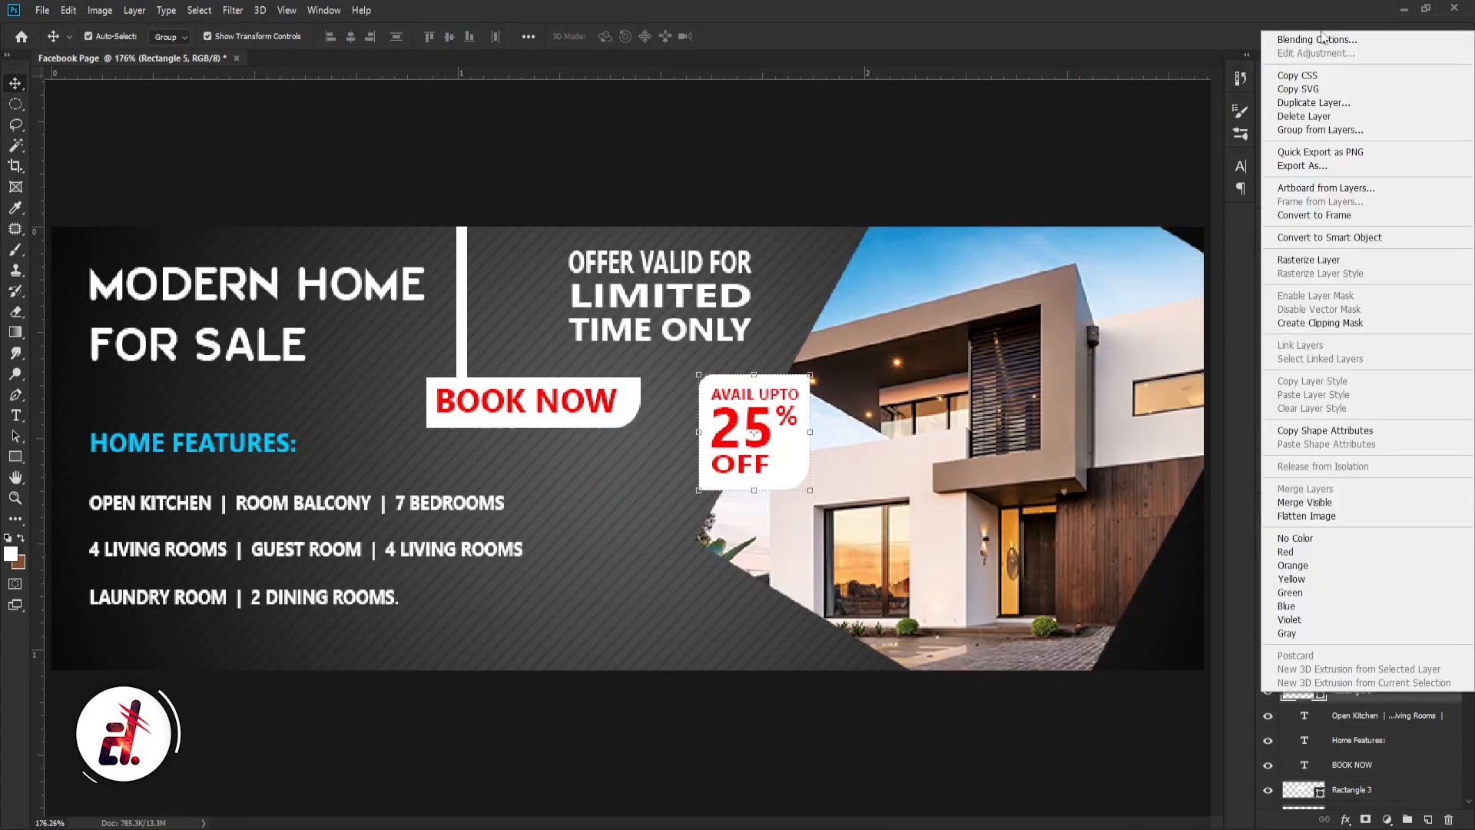
left_click(1321, 38)
left_click(915, 394)
left_click_drag(1143, 225, 1146, 244)
left_click_drag(1146, 261, 1141, 192)
type("130")
left_click_drag(1145, 261, 1146, 262)
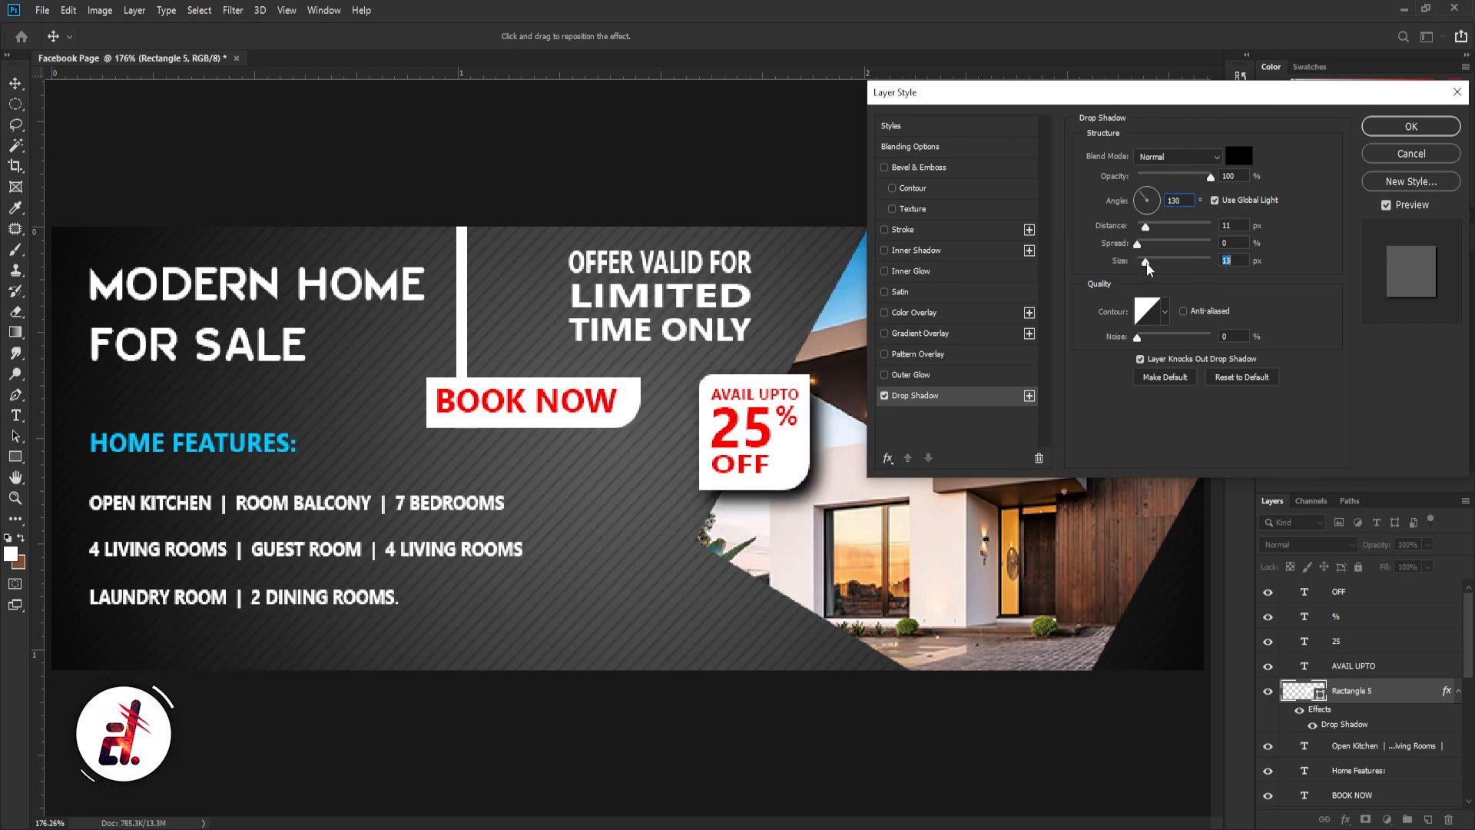
Add a 2 px solid black outside stroke to the white offer square and apply the layer style
left_click(893, 232)
left_click(1146, 268)
left_click(1306, 509)
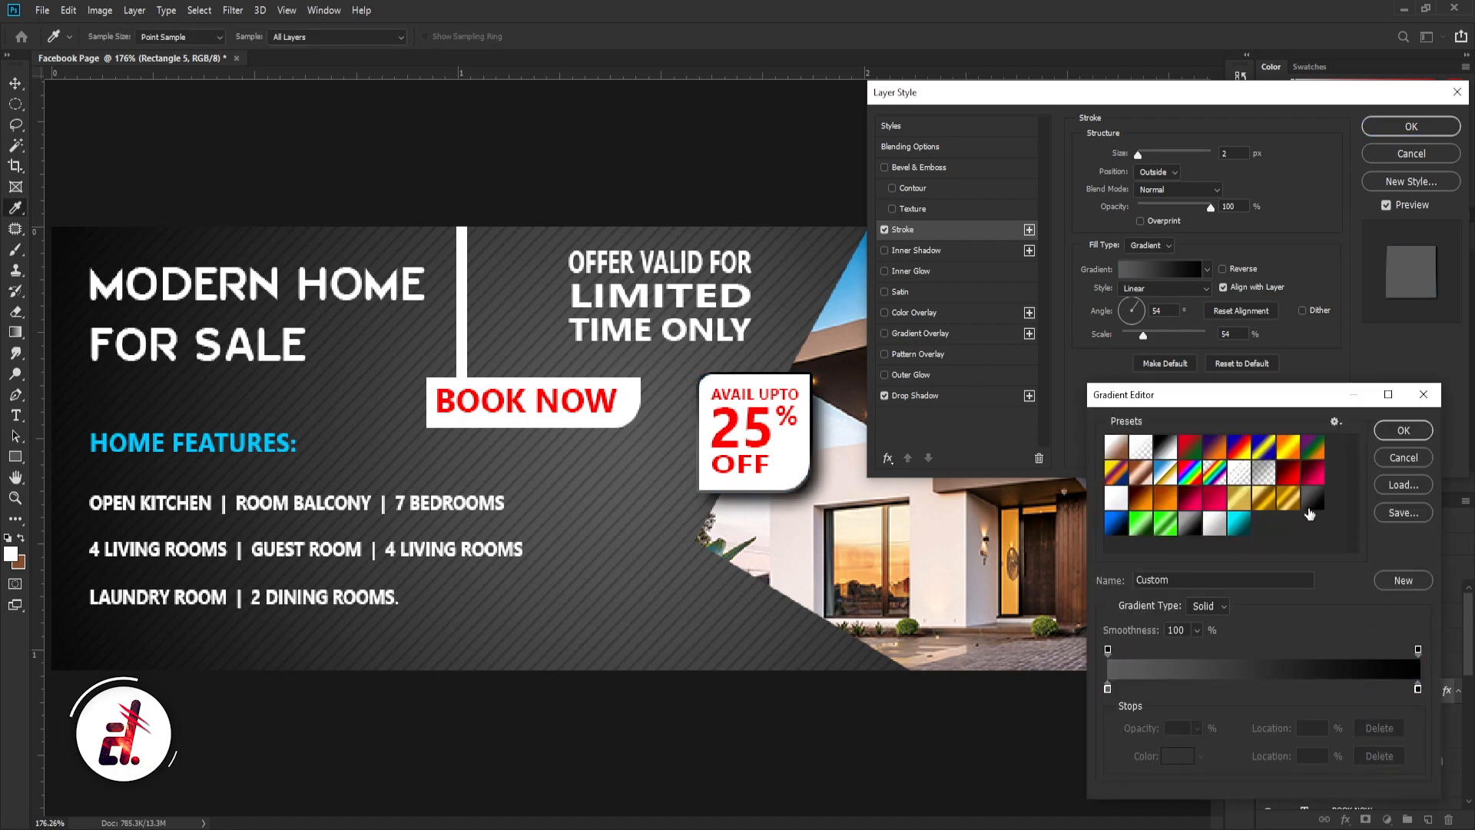
left_click(1399, 453)
left_click(1150, 245)
left_click(1143, 253)
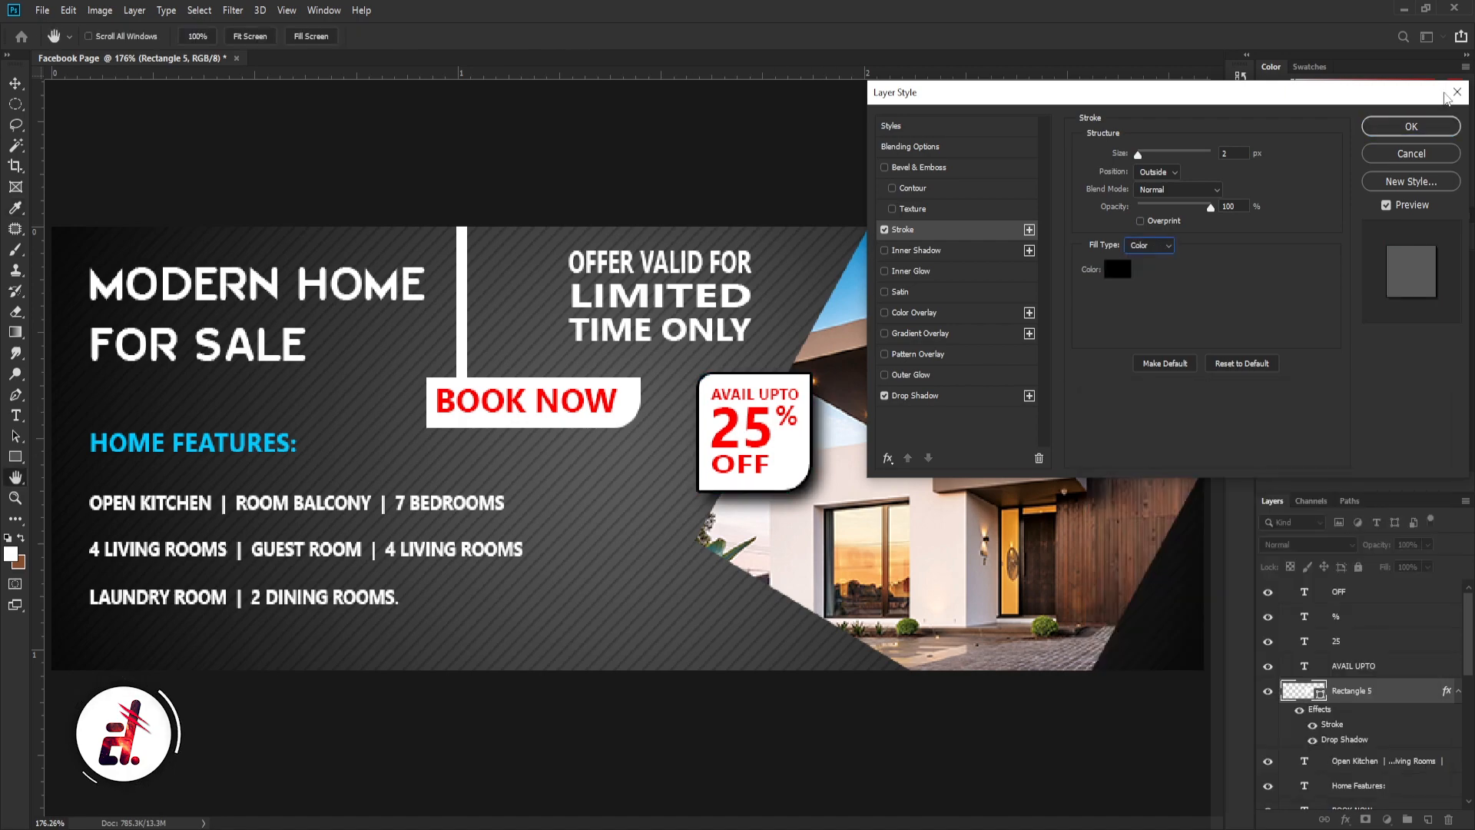
left_click(1411, 124)
Add a drop shadow to the white box behind BOOK NOW
left_click(626, 419)
left_click(461, 333, "shift")
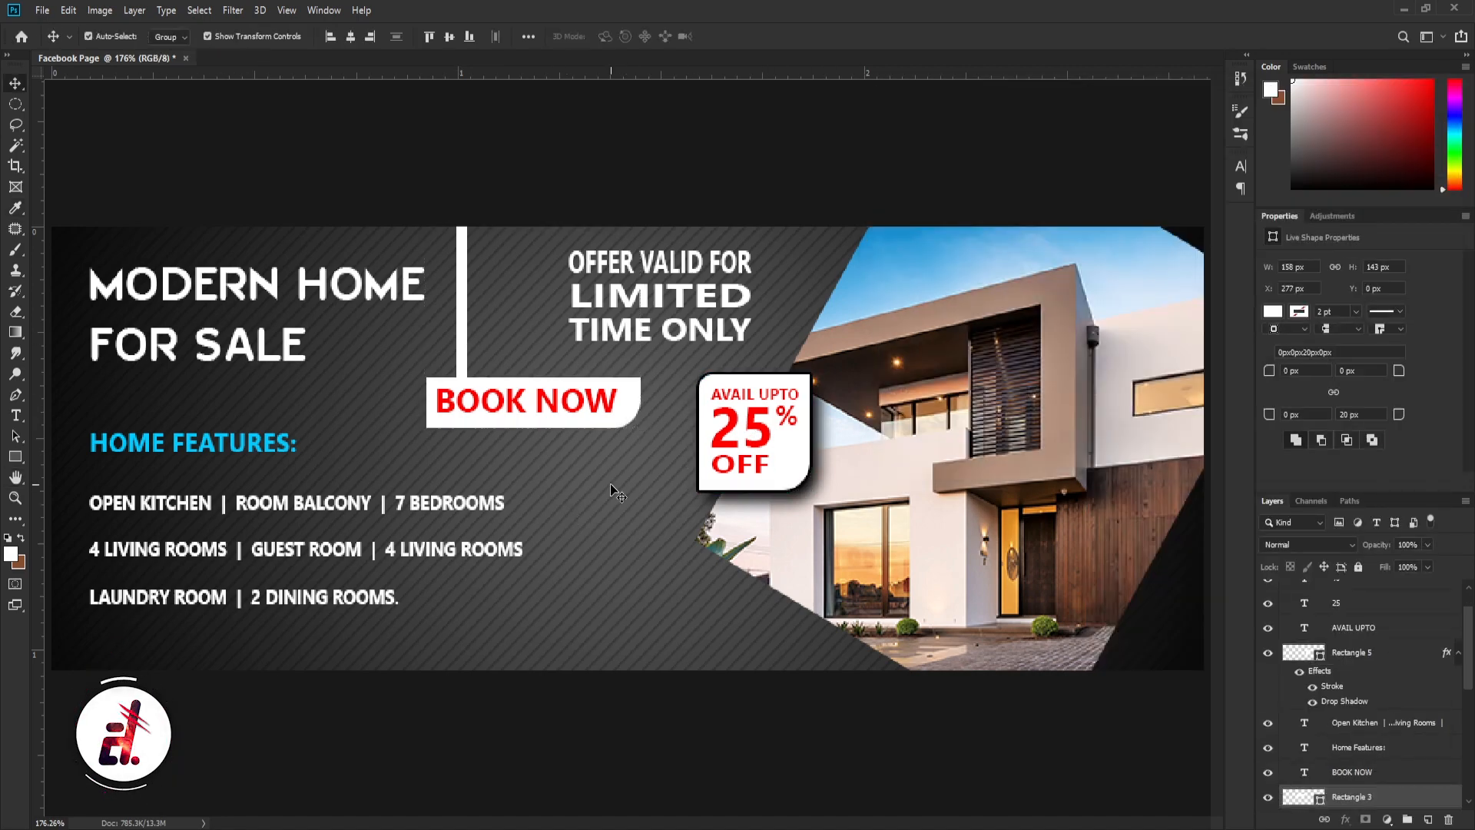
left_click(716, 639)
scroll(690, 595, "down", 1)
right_click(1352, 796)
left_click(1306, 143)
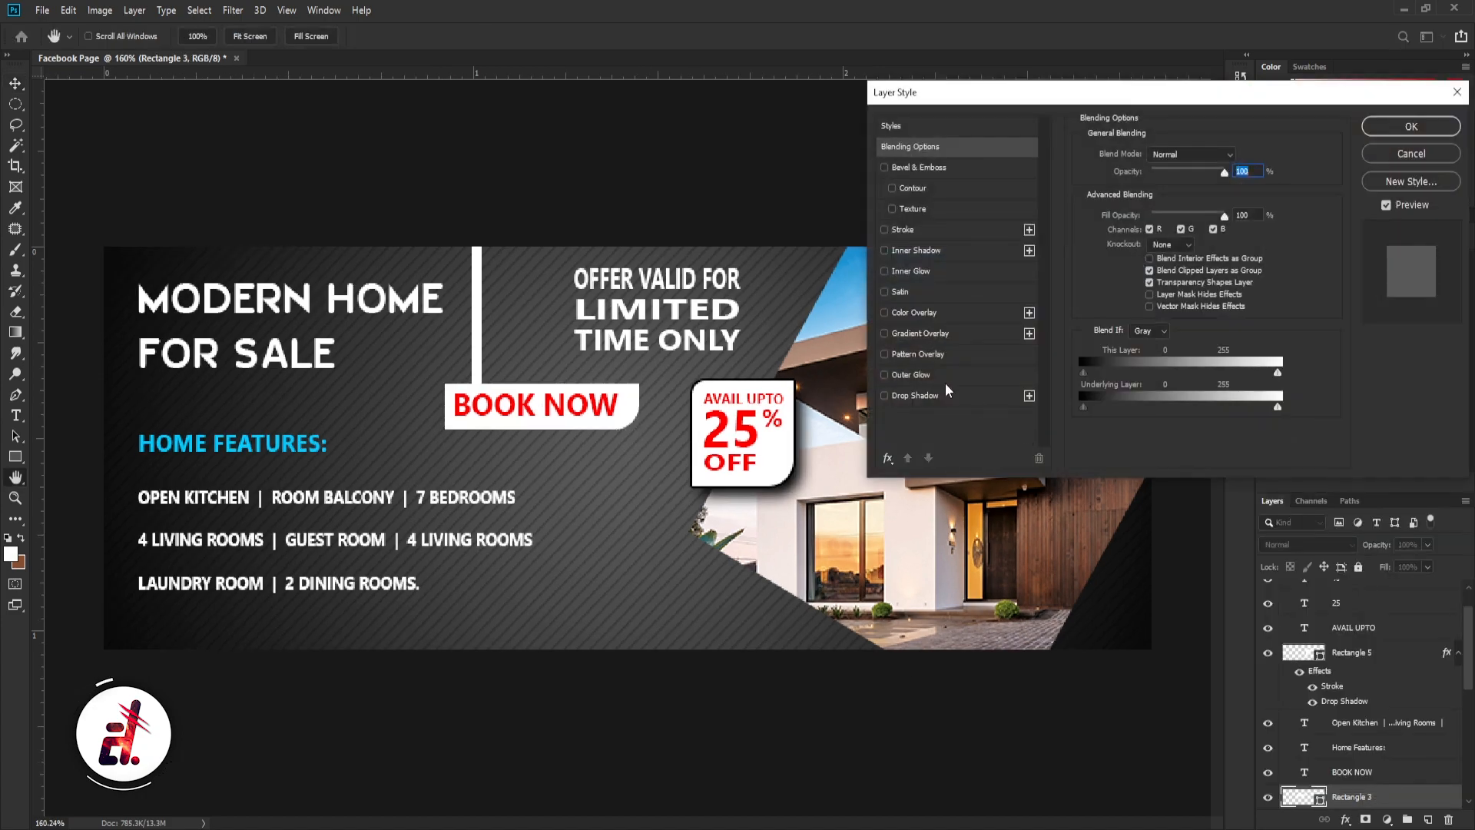
left_click(915, 394)
left_click(1411, 126)
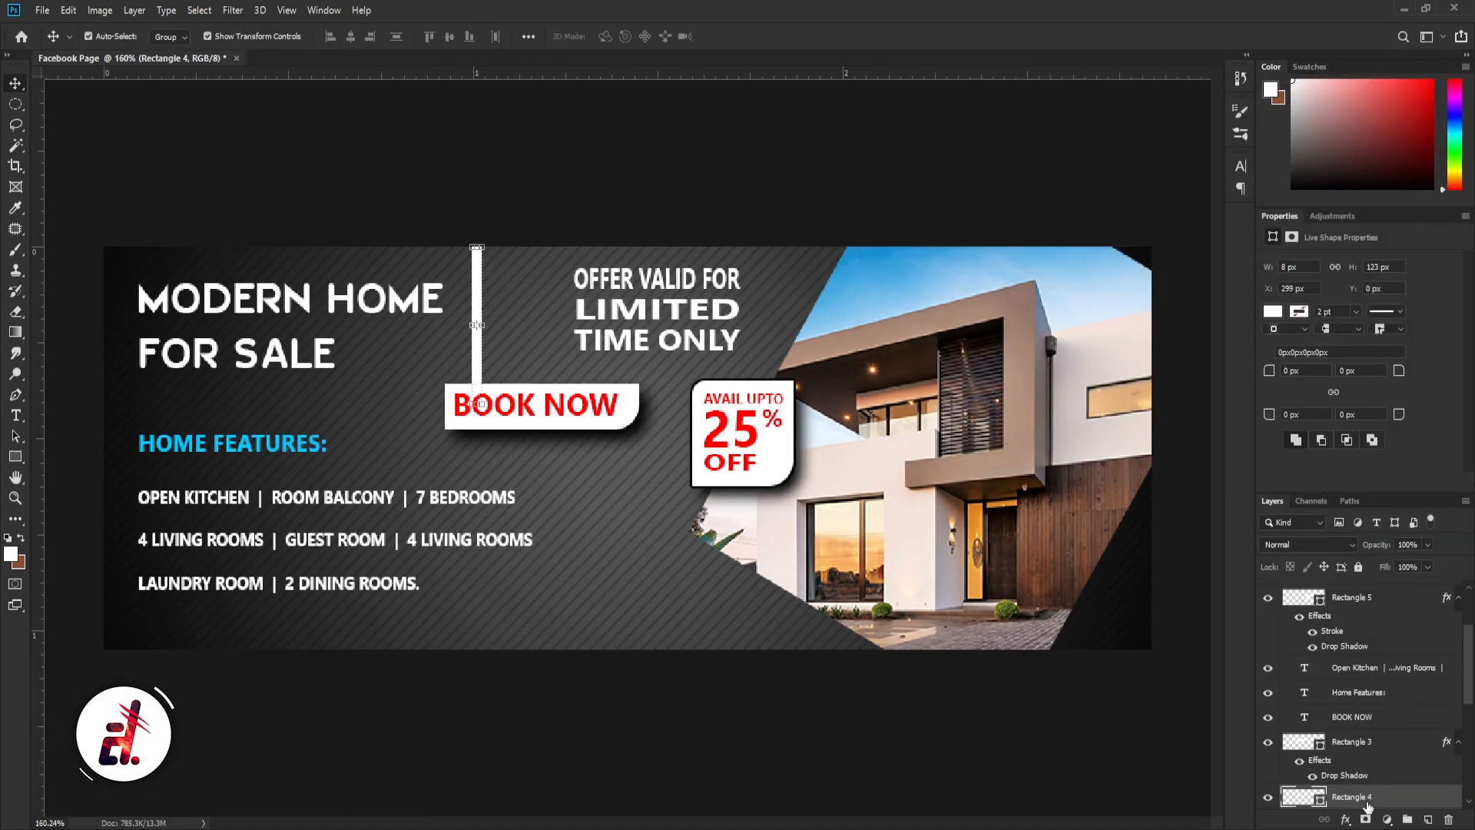
Copy the drop shadow from the white BOOK NOW box onto the vertical bar, title, offer texts, HOME FEATURES heading and features list
left_click(1352, 742)
right_click(1367, 742)
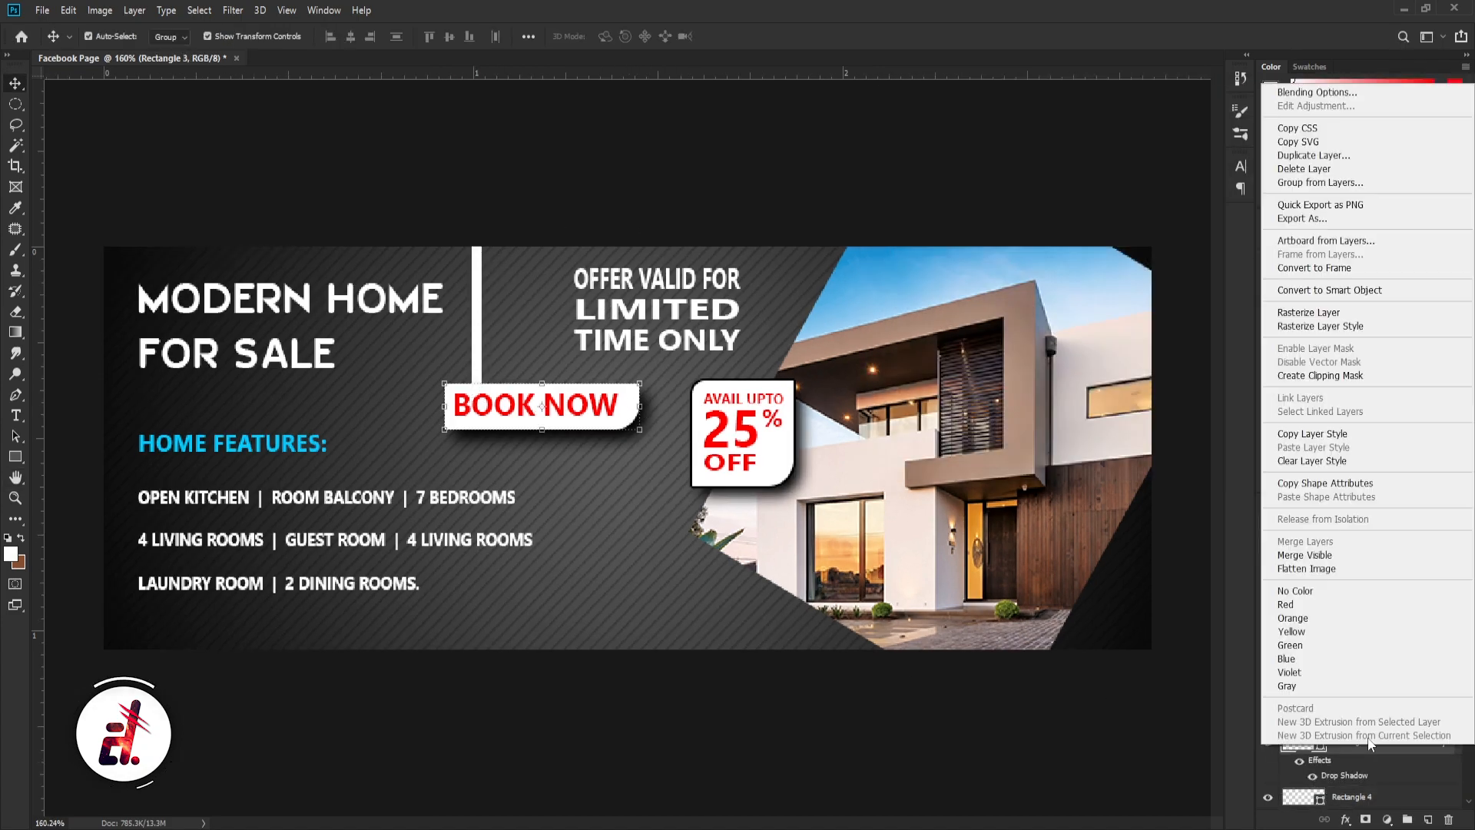
left_click(1377, 437)
left_click(482, 296)
left_click(477, 298)
left_click(364, 300, "shift")
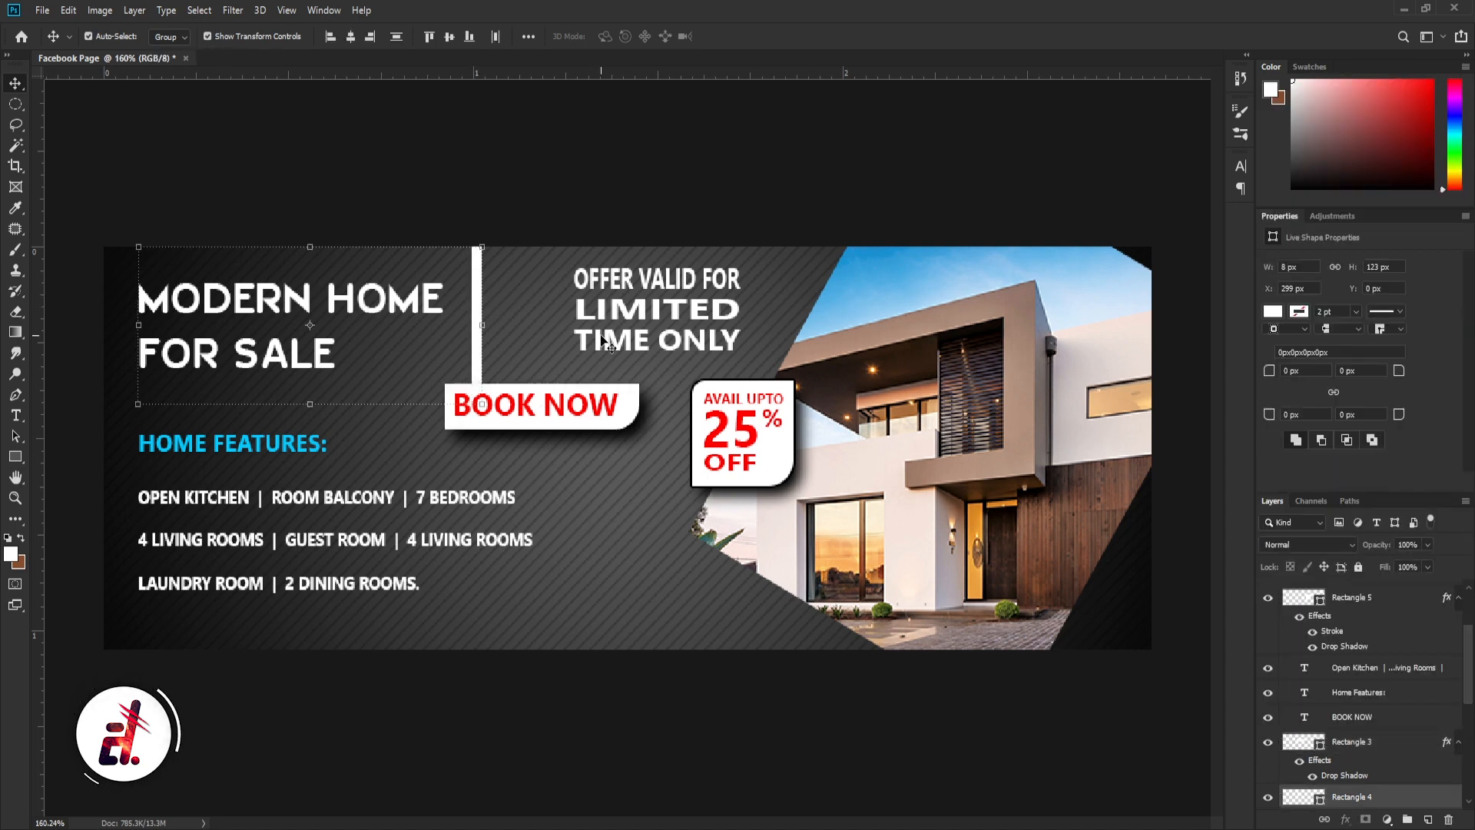
left_click(1421, 668, "ctrl")
left_click(1421, 692, "ctrl")
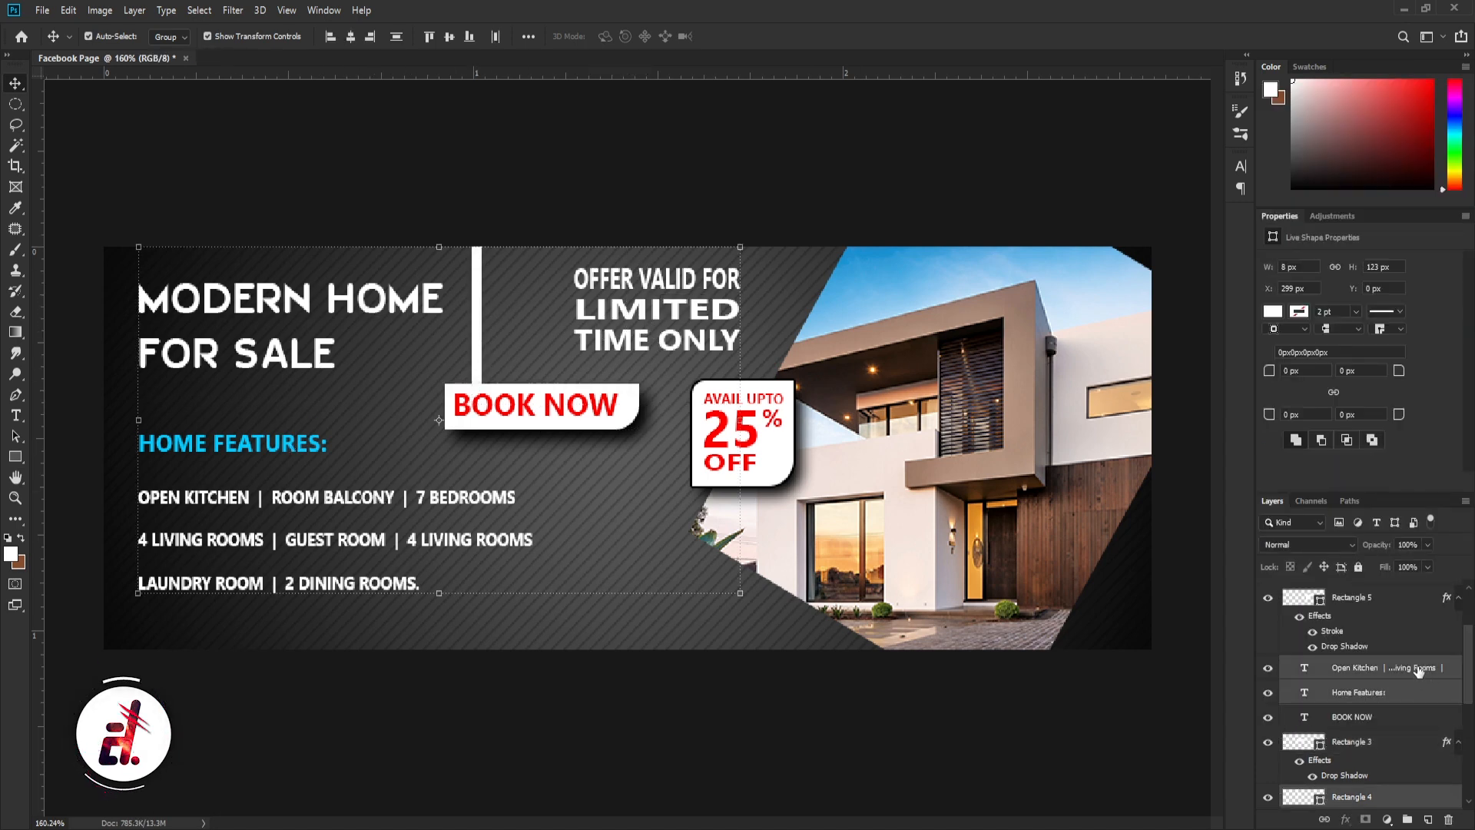
right_click(1405, 672)
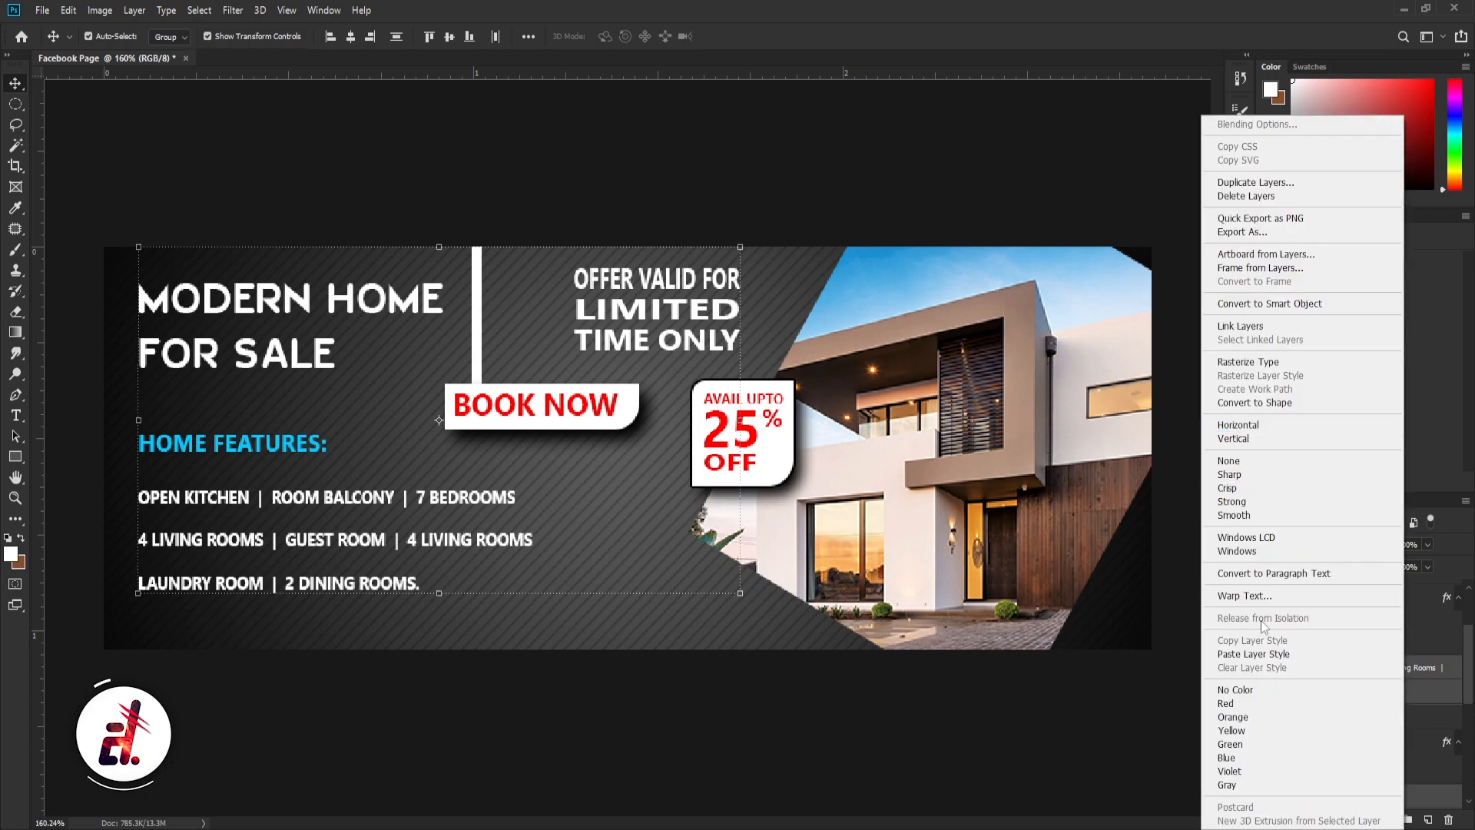
left_click(1253, 653)
Paste the copied drop shadow onto the shape that frames the house photo
left_click(834, 583)
scroll(1364, 776, "down", 2)
right_click(1371, 779)
right_click(1386, 782)
left_click(1362, 476)
left_click(684, 787)
left_click_drag(640, 467, 680, 441)
left_click(870, 290)
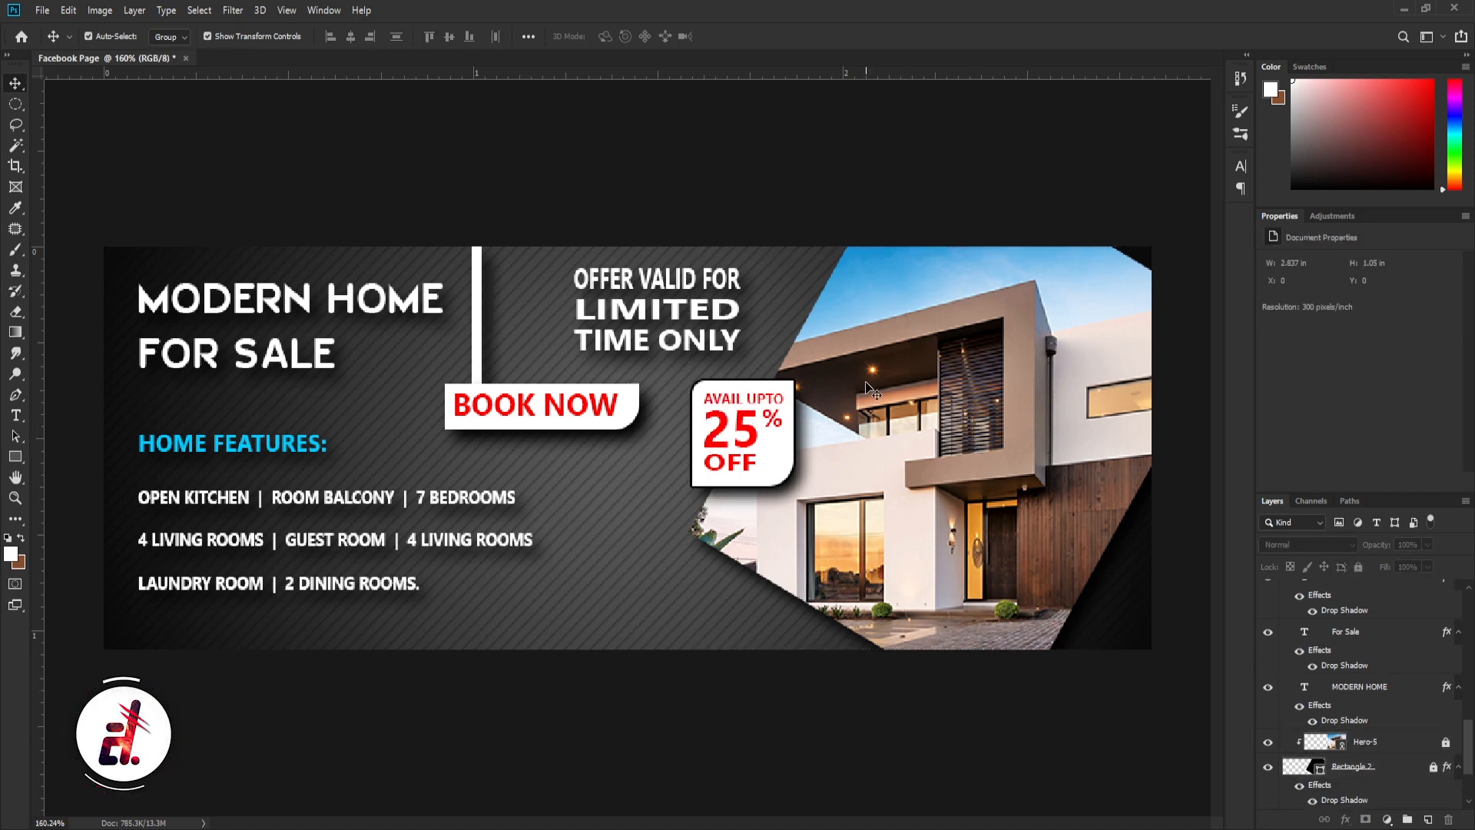
Group the 25% OFF badge elements and name the group 25%
left_click_drag(741, 439, 830, 547)
key("ctrl+z")
key("ctrl+g")
double_click(1325, 590)
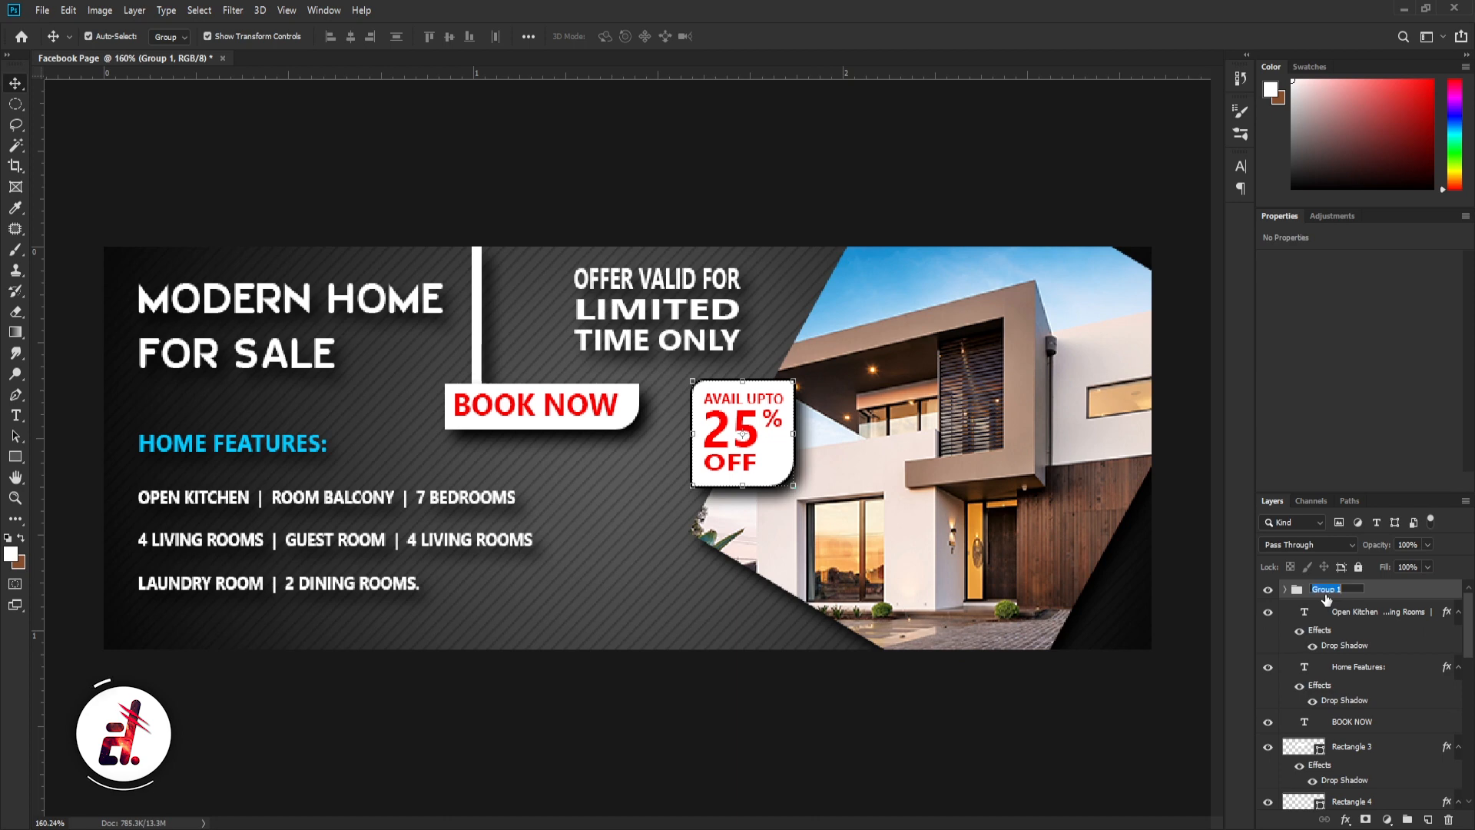
key("Return")
left_click(676, 696)
Move the 25% badge group away from the photo's slanted edge and onto the features list
left_click_drag(772, 430, 526, 562)
key("ctrl+z")
left_click(614, 695)
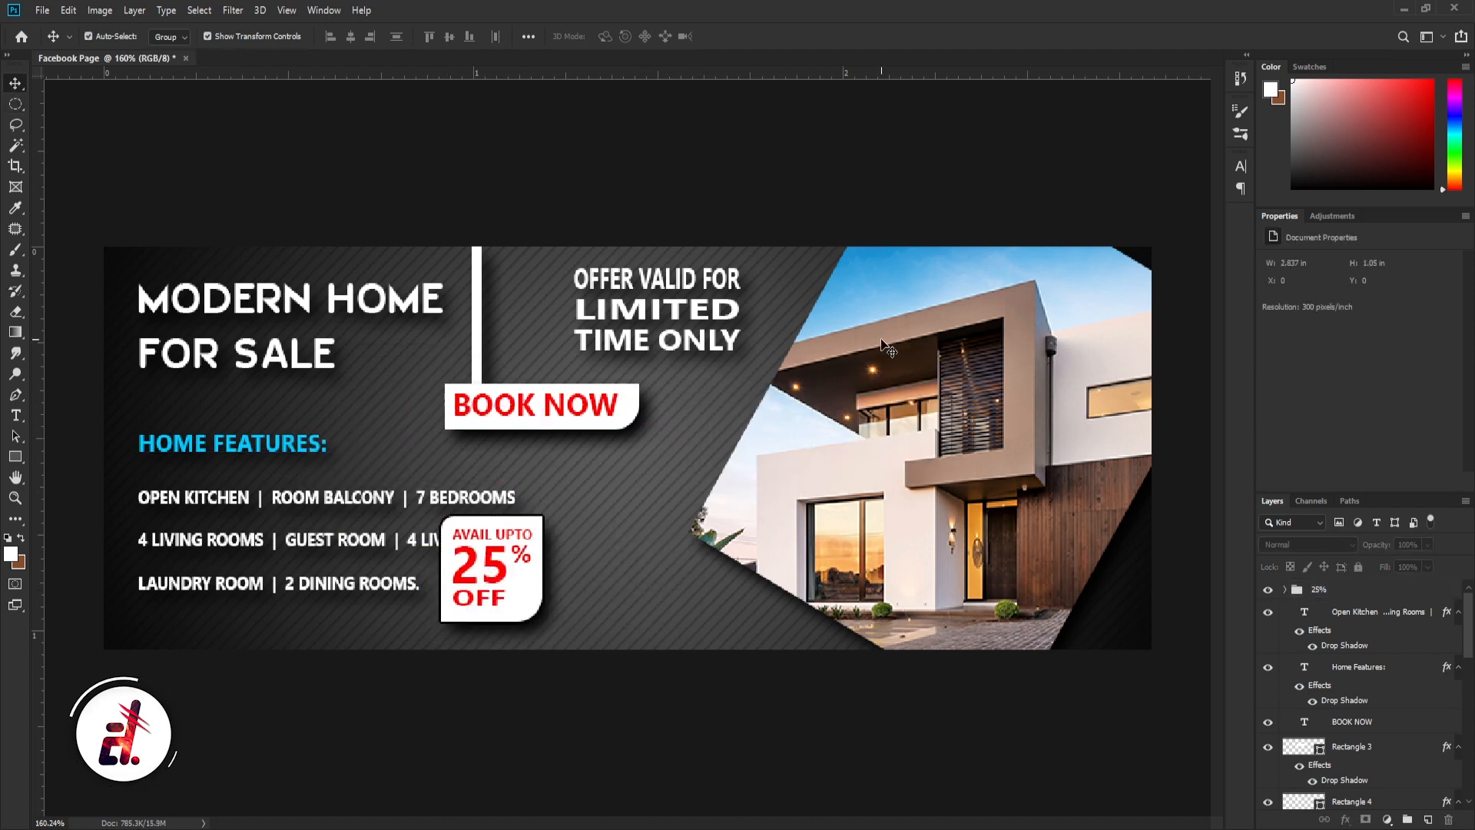
Draw an open three-point angled line around the photo's left corner with the Pen tool, with no fill and a 2 pt cyan stroke
key("p")
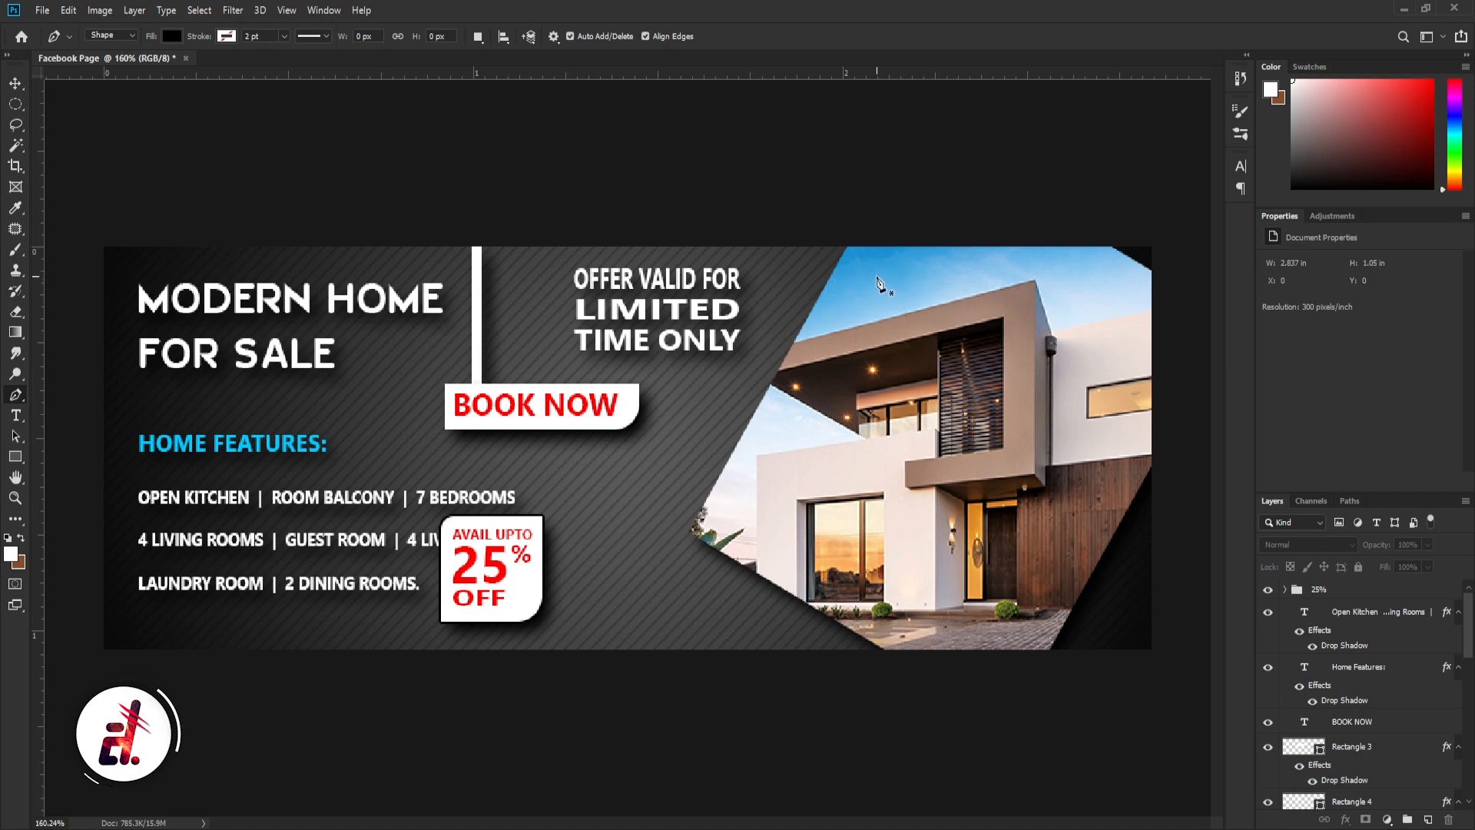
left_click(873, 273)
left_click(691, 522)
left_click(939, 625)
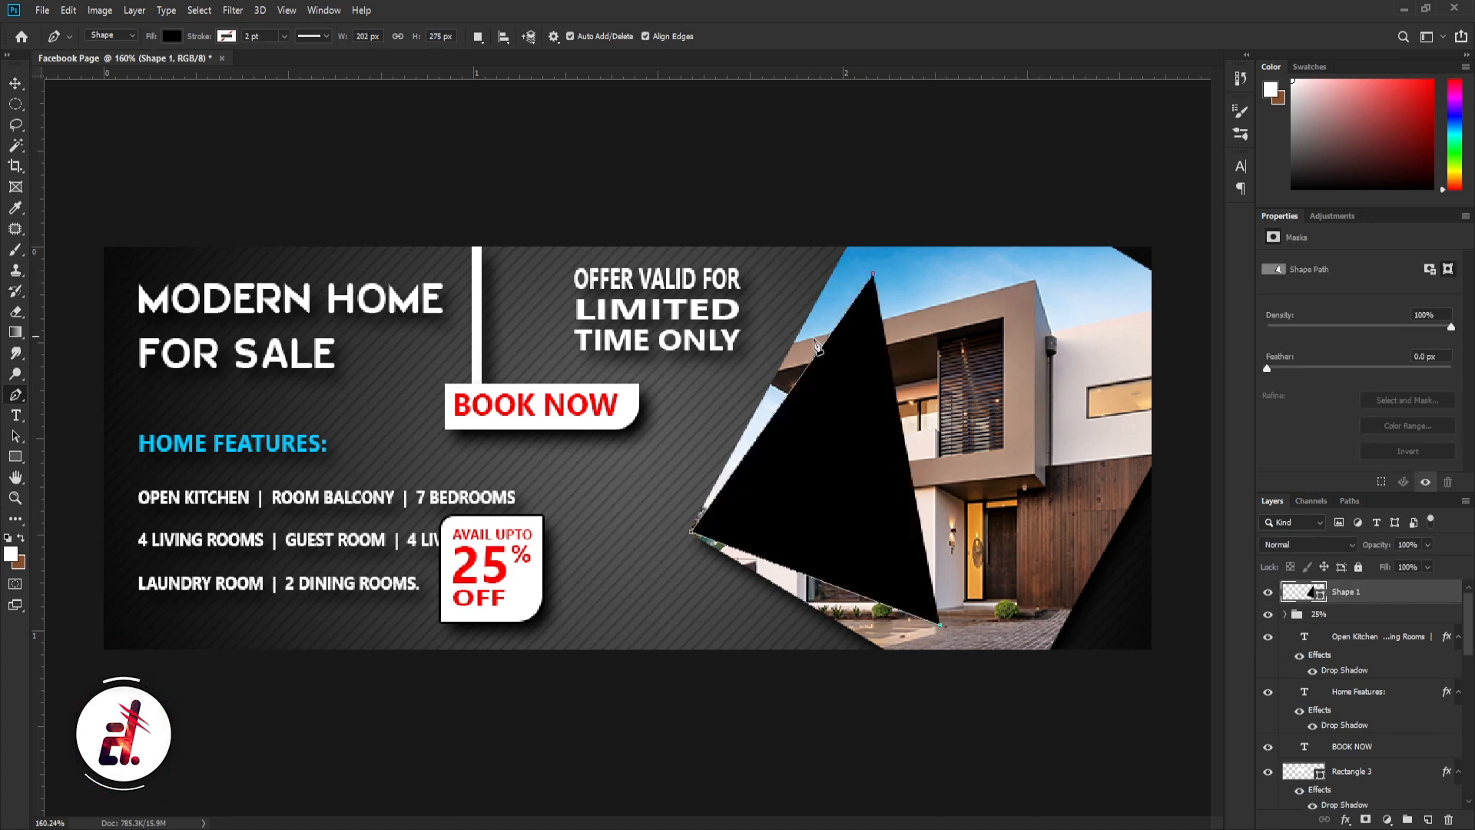
left_click(174, 36)
left_click(160, 67)
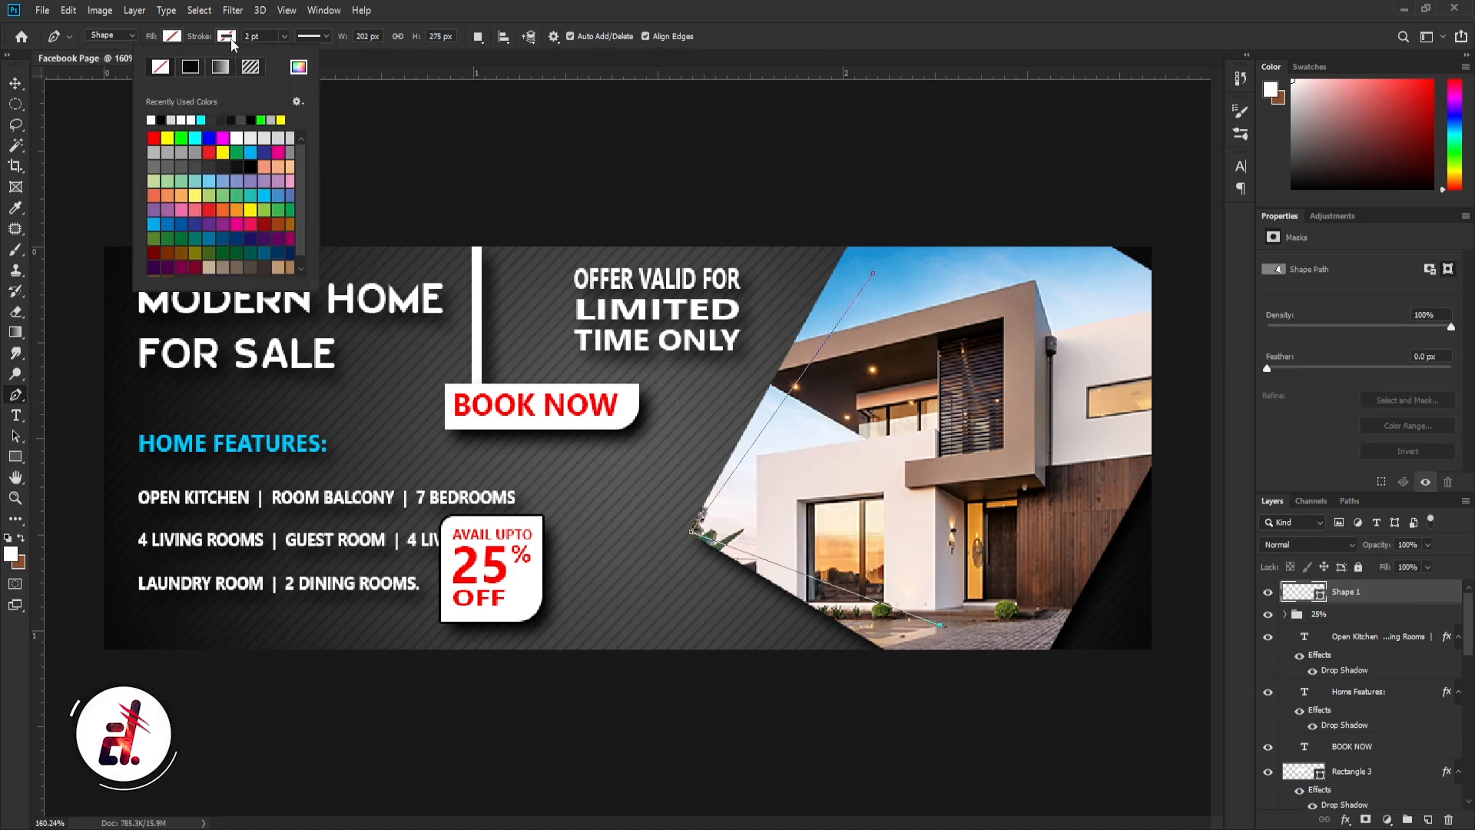
left_click(15, 83)
left_click(323, 192)
Duplicate the cyan angled line layer
left_click(705, 501)
left_click(165, 10)
mouse_move(136, 11)
left_click(168, 73)
left_click(1033, 475)
Enlarge the copied line to about 137% and rotate it clockwise with its corner meeting the original's at the photo's left corner
left_click_drag(797, 374, 788, 338)
left_click_drag(930, 602, 1030, 736)
left_click_drag(690, 597, 693, 535)
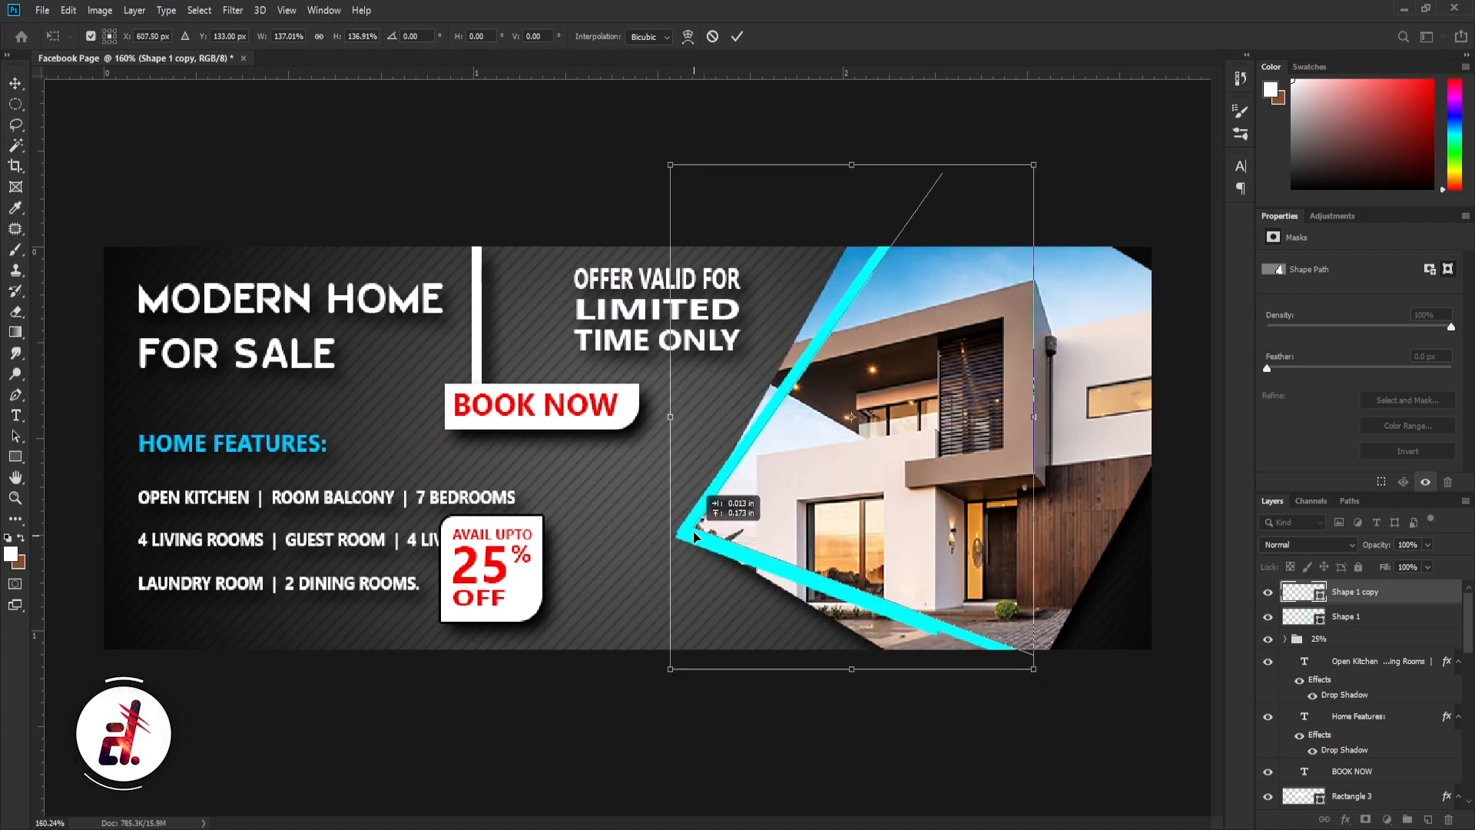
key("Return")
left_click_drag(1038, 686, 967, 585)
key("Return")
Give the enlarged copy of the angled line a 1 pt black stroke
left_click(16, 395)
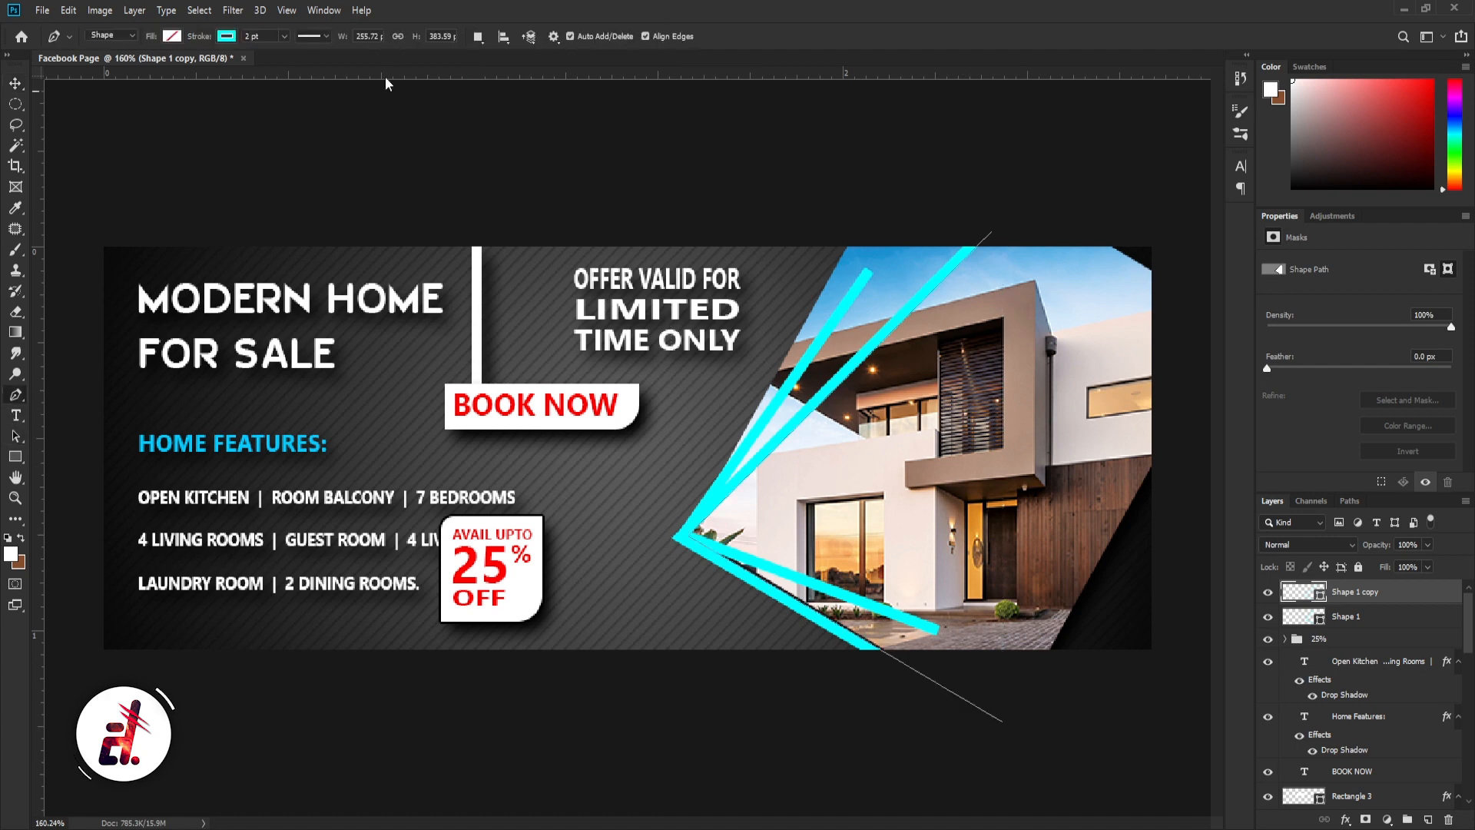
left_click(227, 38)
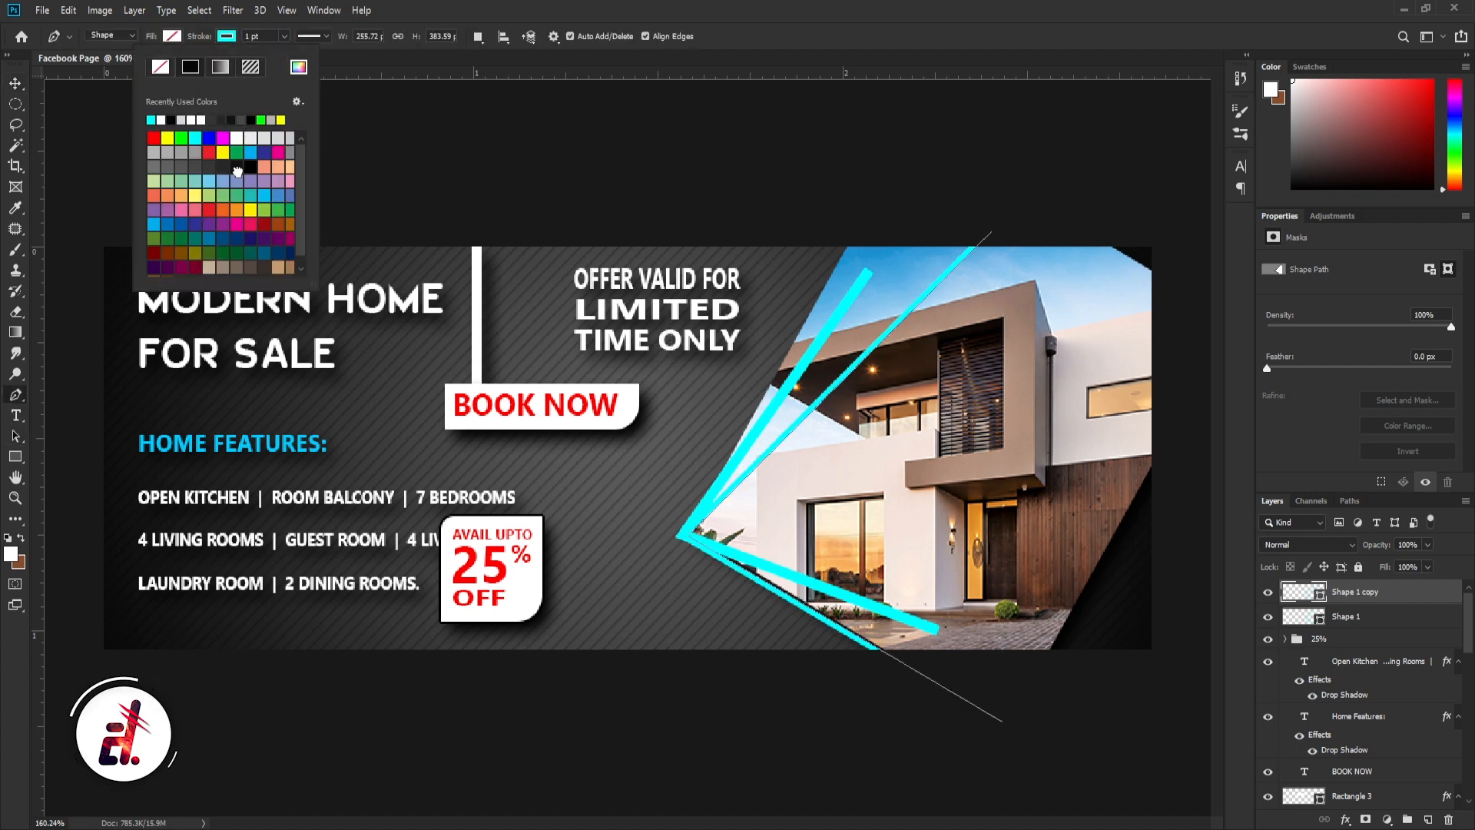
left_click(237, 169)
left_click(15, 84)
left_click(839, 217)
Duplicate the thick cyan line and rotate the copy so its two arms cross the right side of the house photo
left_click(844, 292)
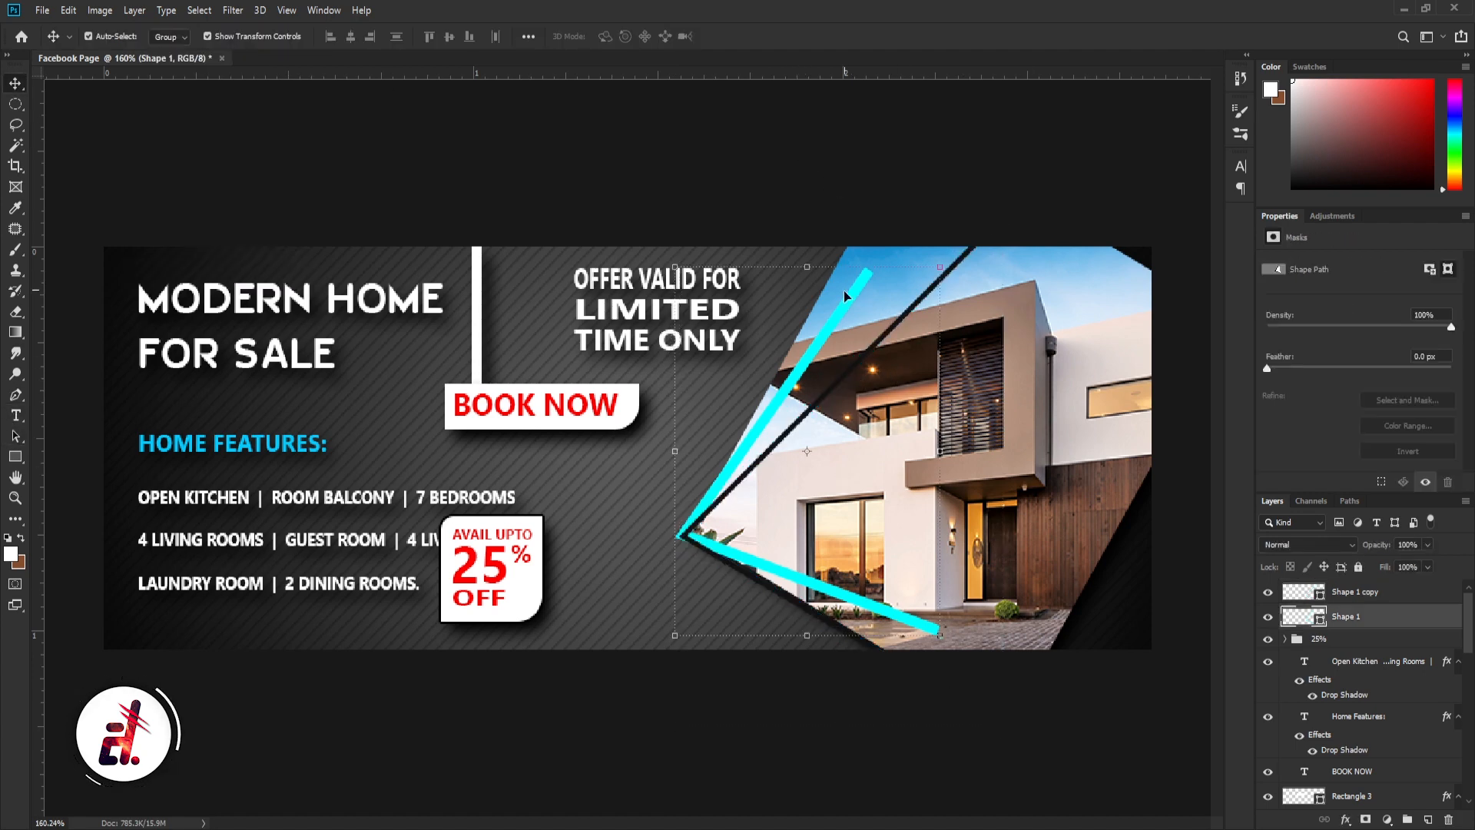
left_click(135, 11)
left_click(175, 74)
key("Return")
left_click_drag(826, 331, 1019, 323)
left_click(863, 277, "shift")
left_click(967, 253, "shift")
left_click(1109, 135)
left_click(1054, 275)
left_click_drag(1144, 253, 908, 590)
left_click_drag(1082, 345, 1207, 308)
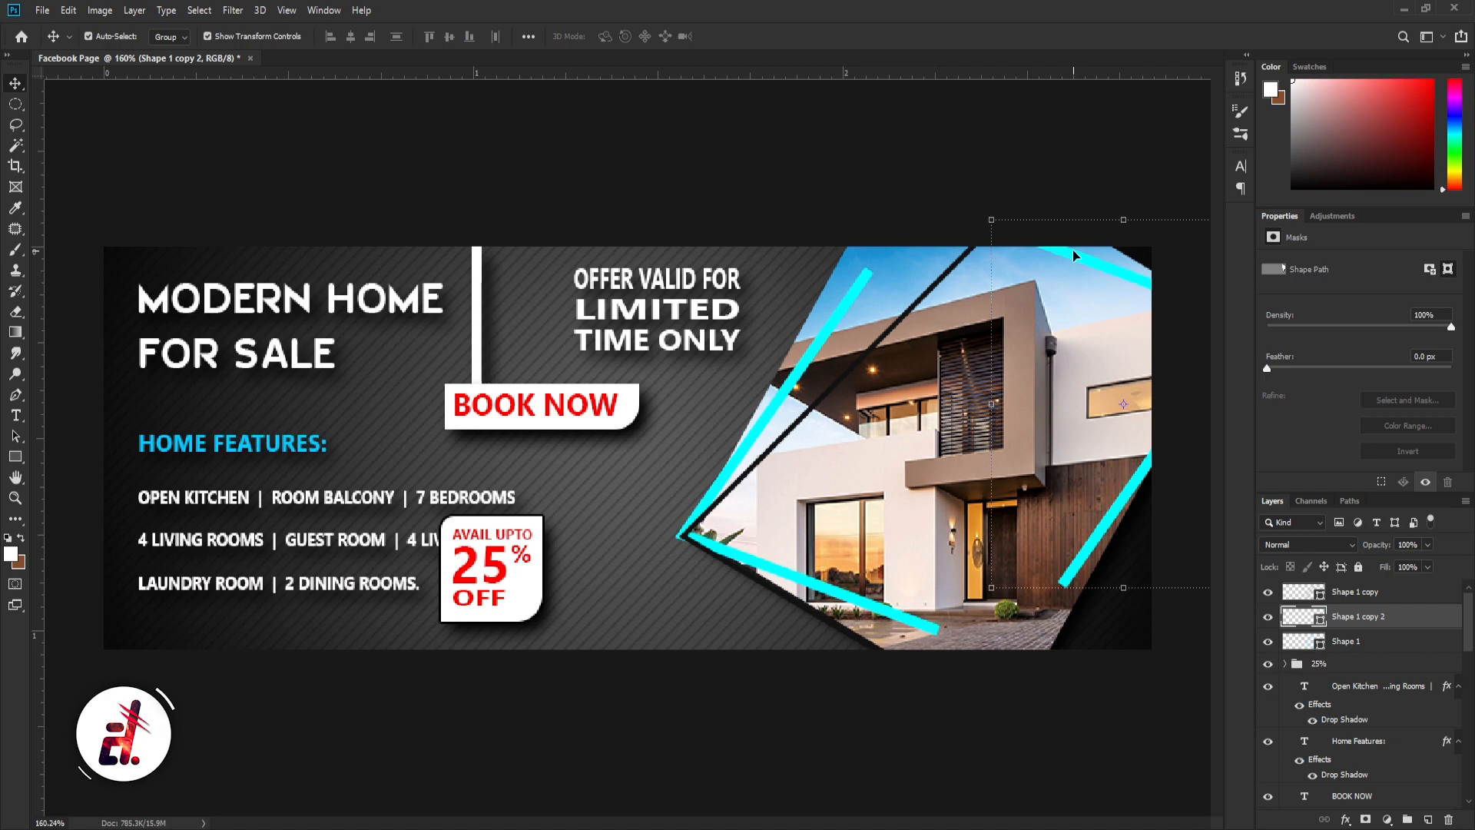
Recolour the stroke of the thick line on the photo's right side with an orange sampled from the house's doorway
left_click(15, 394)
left_click(223, 37)
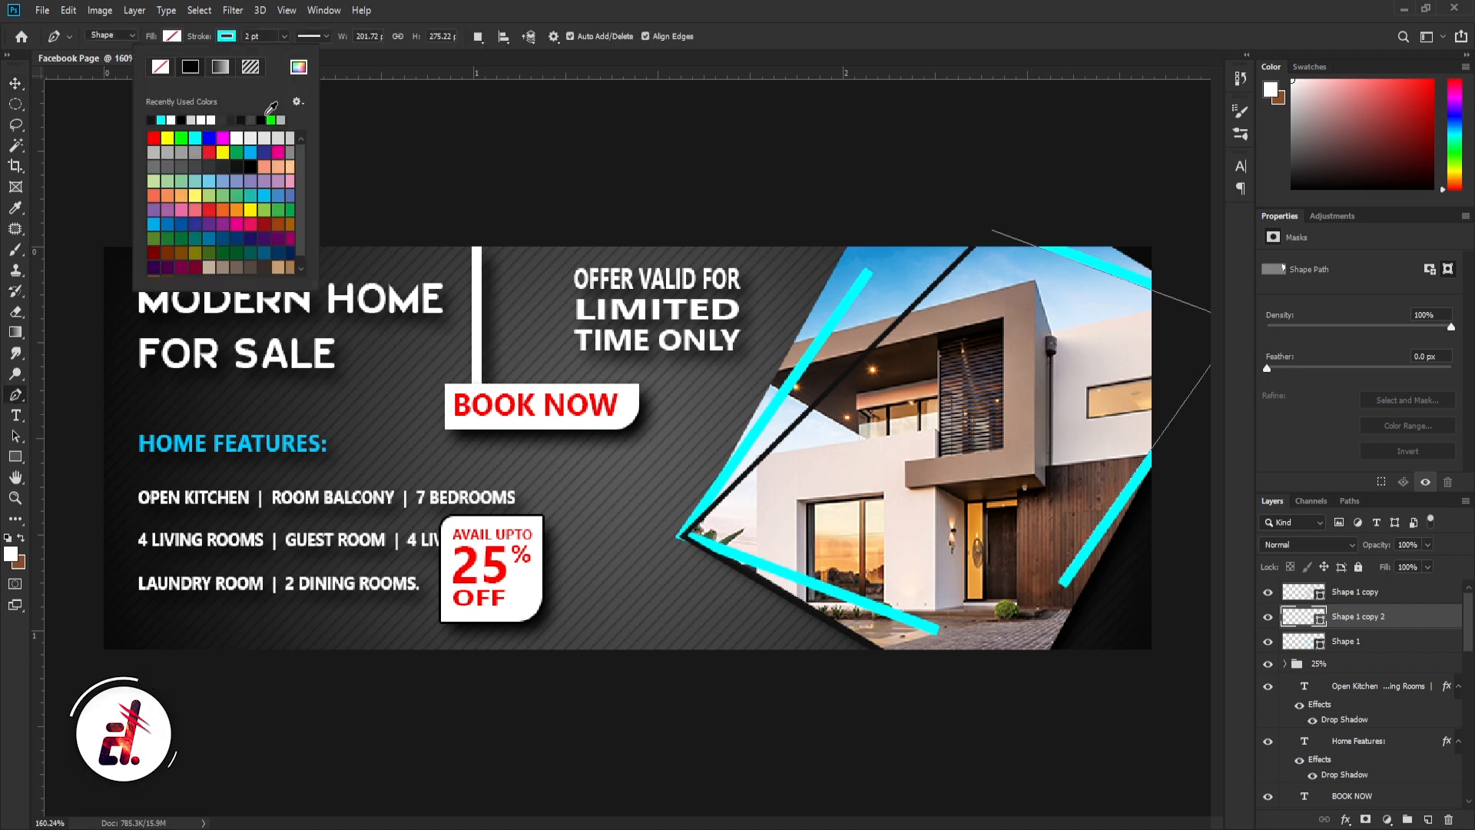
left_click(298, 66)
left_click(976, 519)
left_click(1370, 539)
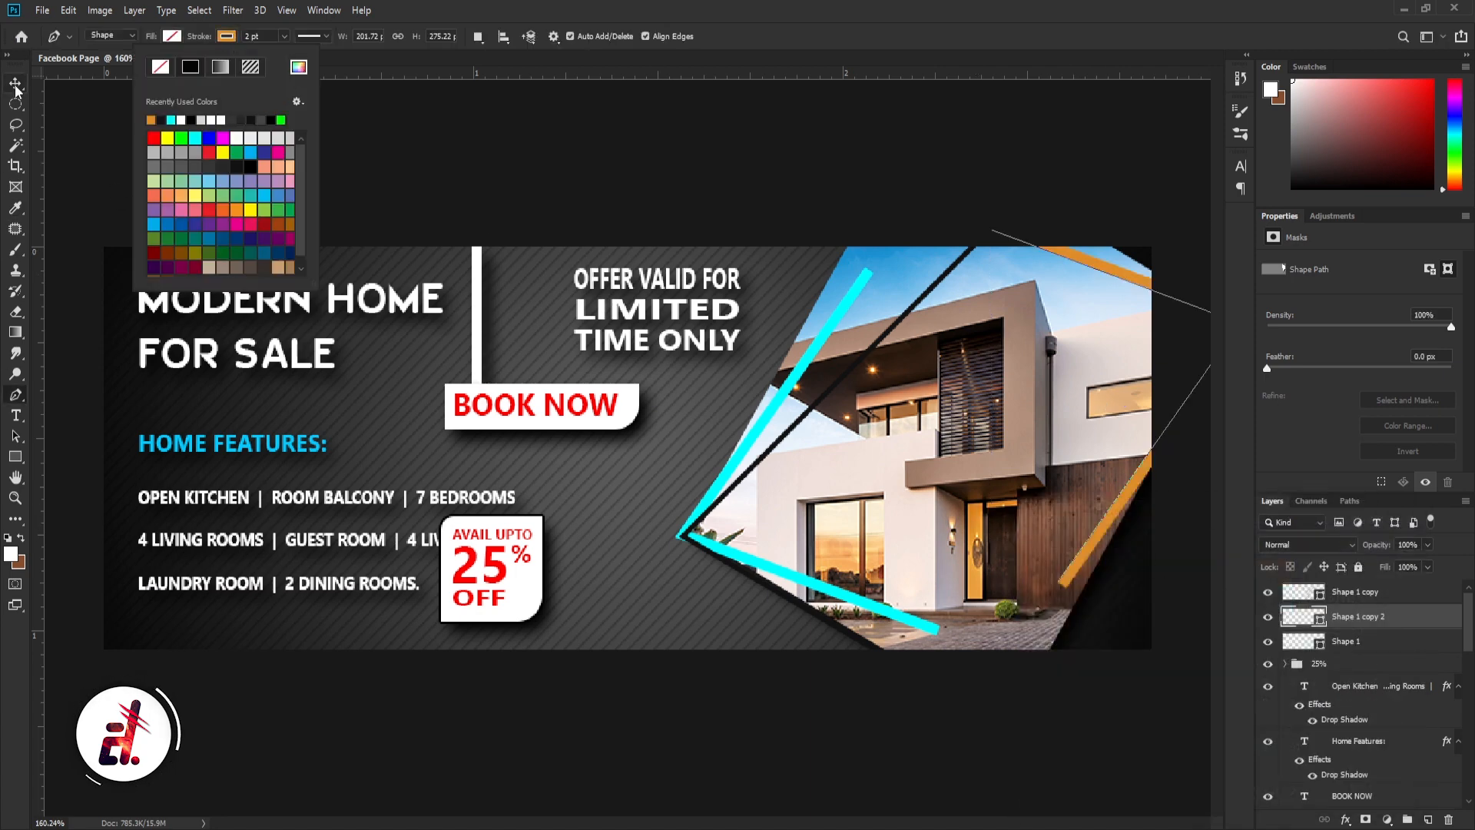
left_click(15, 85)
Duplicate the thin black line and rotate the copy to frame the photo's right side alongside the orange line
left_click(134, 11)
left_click(933, 295)
left_click(933, 295)
left_click(135, 11)
left_click(180, 72)
key("Return")
left_click_drag(1016, 218, 852, 555)
left_click_drag(1001, 374, 1212, 311)
key("Return")
Recolour the thin line on the photo's right side with the blue sampled from the HOME FEATURES heading
left_click(15, 394)
left_click(172, 36)
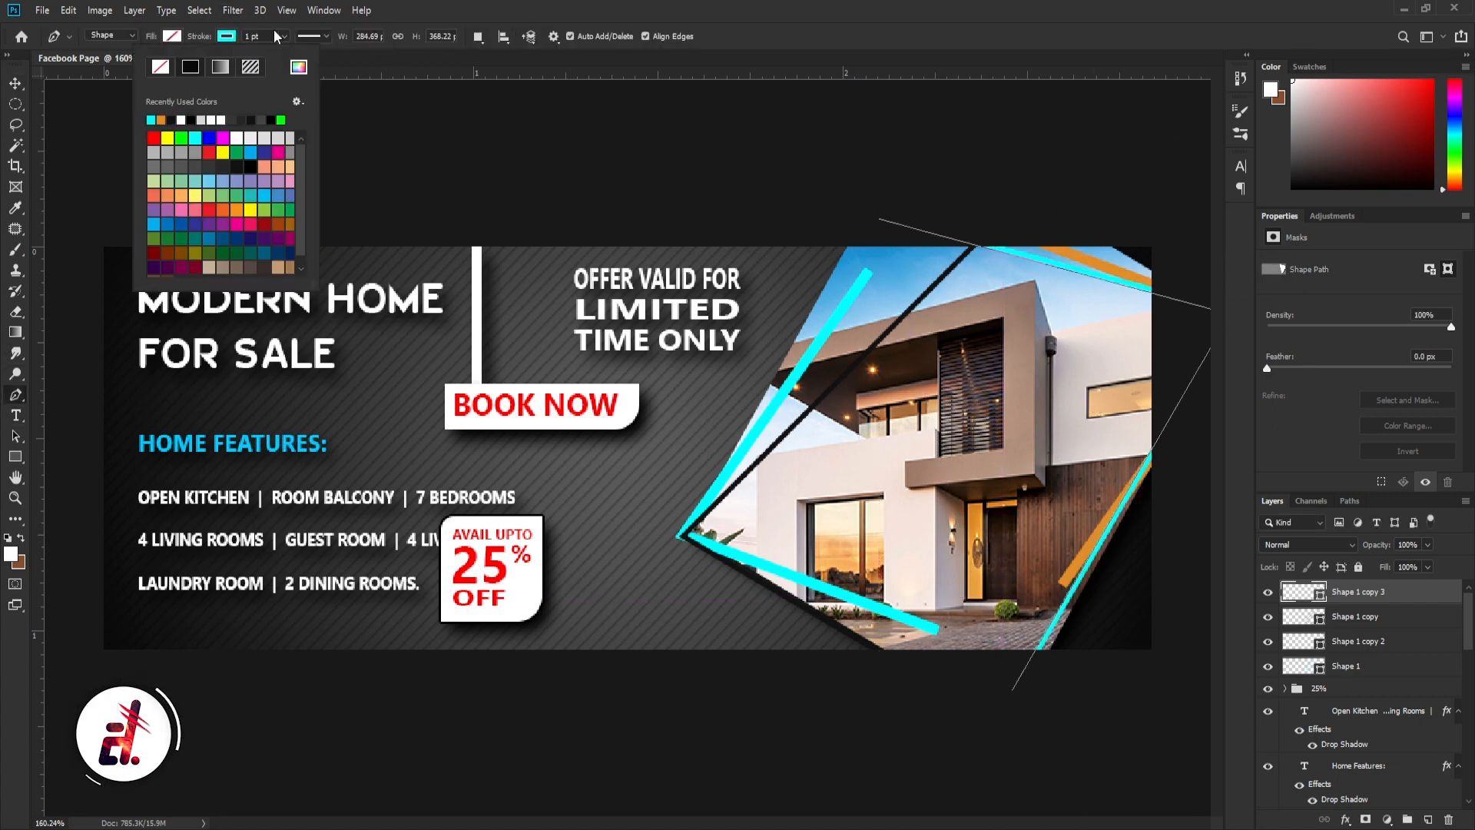
left_click(299, 66)
left_click(285, 449)
left_click(1364, 539)
left_click(16, 84)
Recolour the original thick cyan line with the same blue sampled from the HOME FEATURES heading
left_click(1356, 665)
left_click(16, 394)
left_click(172, 36)
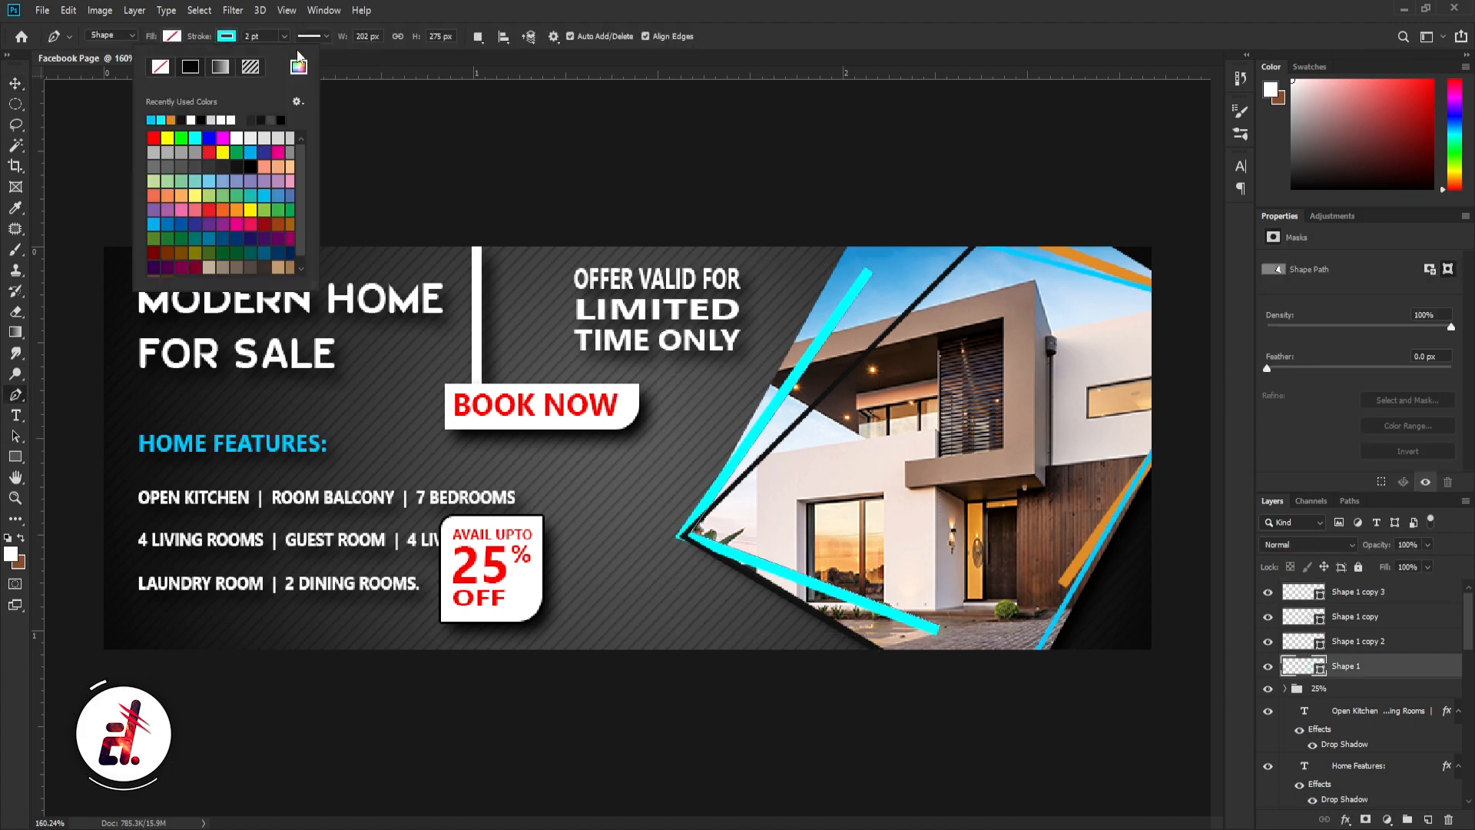
left_click(299, 67)
left_click(253, 440)
left_click(1367, 537)
left_click(15, 84)
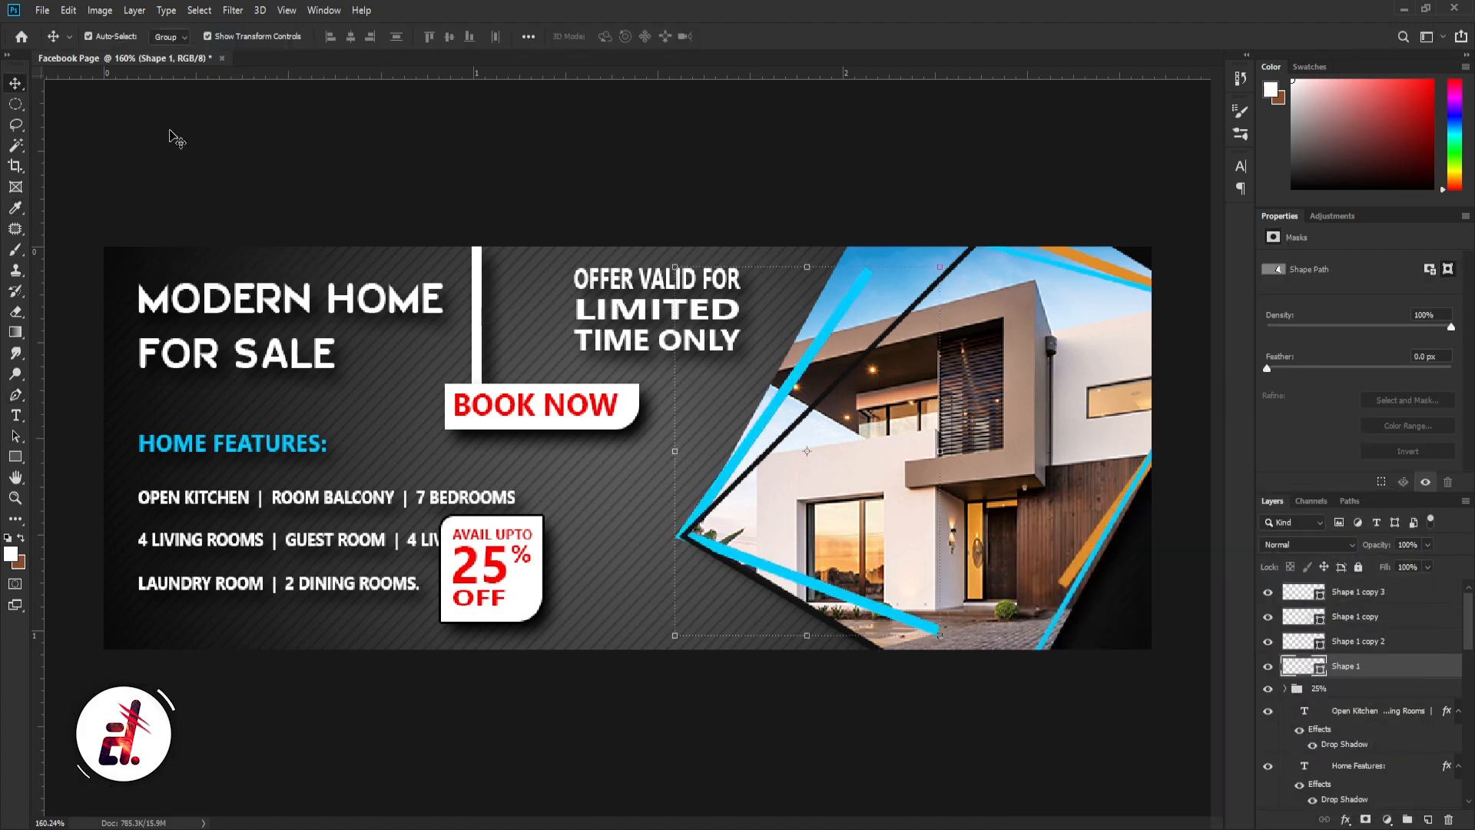
left_click(175, 139)
Duplicate the thin black line again and rotate the copy to follow the photo's left slanted edge
left_click(793, 597)
left_click(134, 10)
left_click(154, 72)
key("Return")
left_click_drag(756, 588, 732, 606)
left_click_drag(1000, 226, 961, 187)
left_click_drag(873, 304, 861, 260)
key("Return")
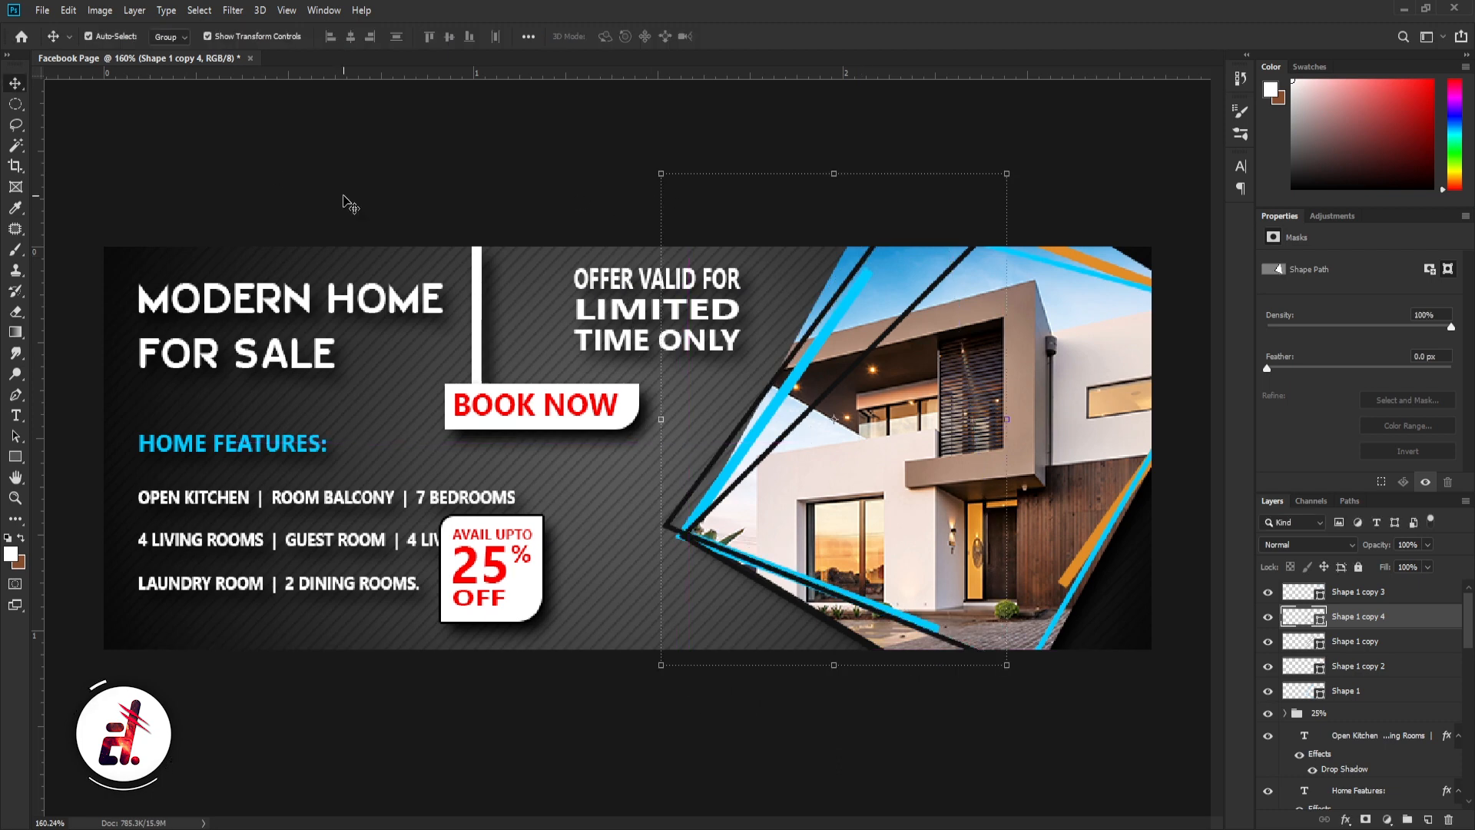
Give the new copy a 0.5 pt orange stroke and nudge it down and right to sit by the photo's left corner
left_click(17, 395)
left_click(172, 36)
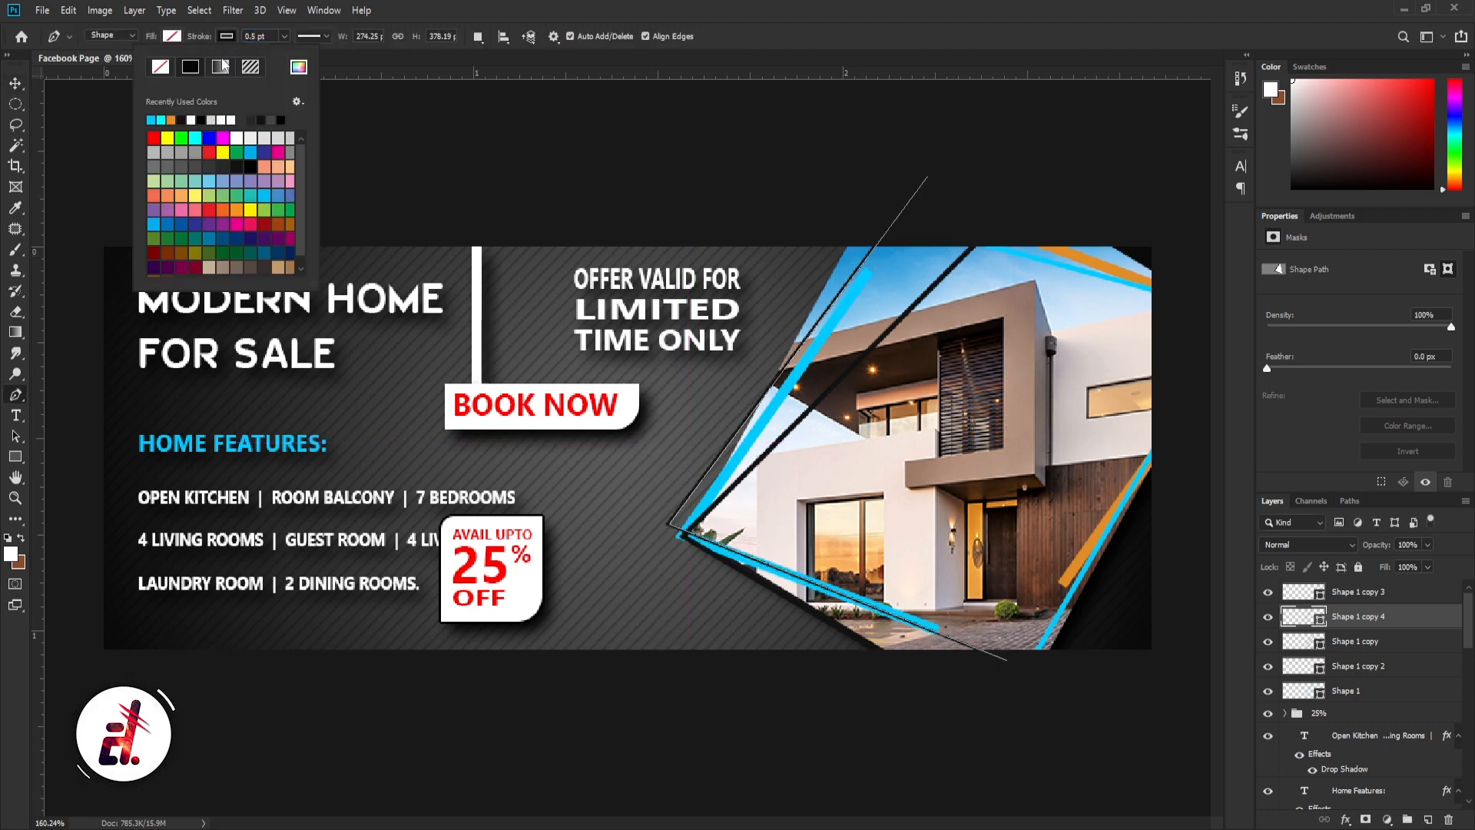
left_click(169, 136)
key("v")
key("shift+Down")
key("shift+Down")
key("shift+Down")
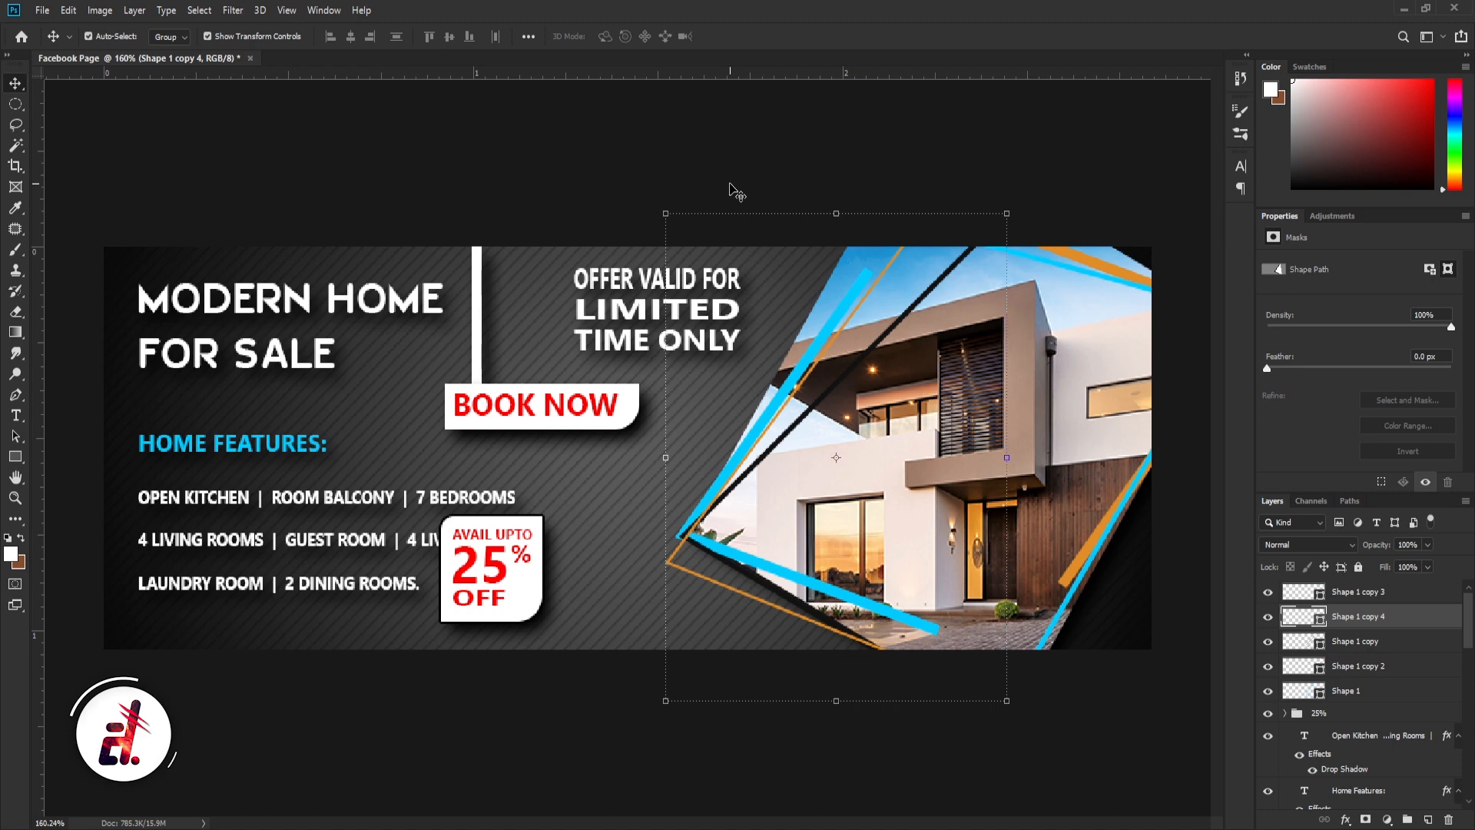
key("shift+Up")
key("shift+Right")
Change the stroke of the thick blue line at the photo's left corner to black
left_click(804, 368)
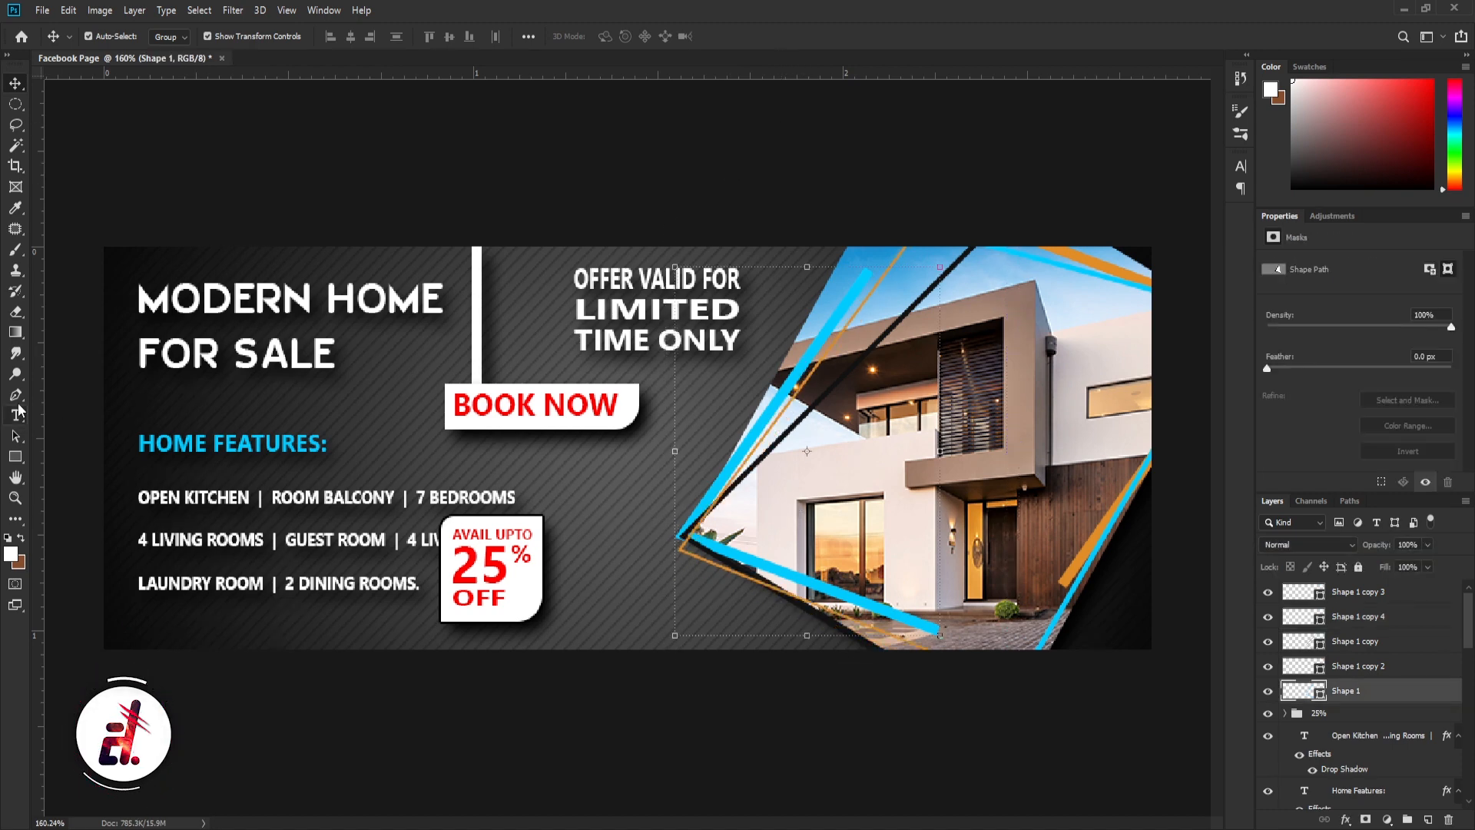
key("p")
left_click(226, 36)
left_click(252, 167)
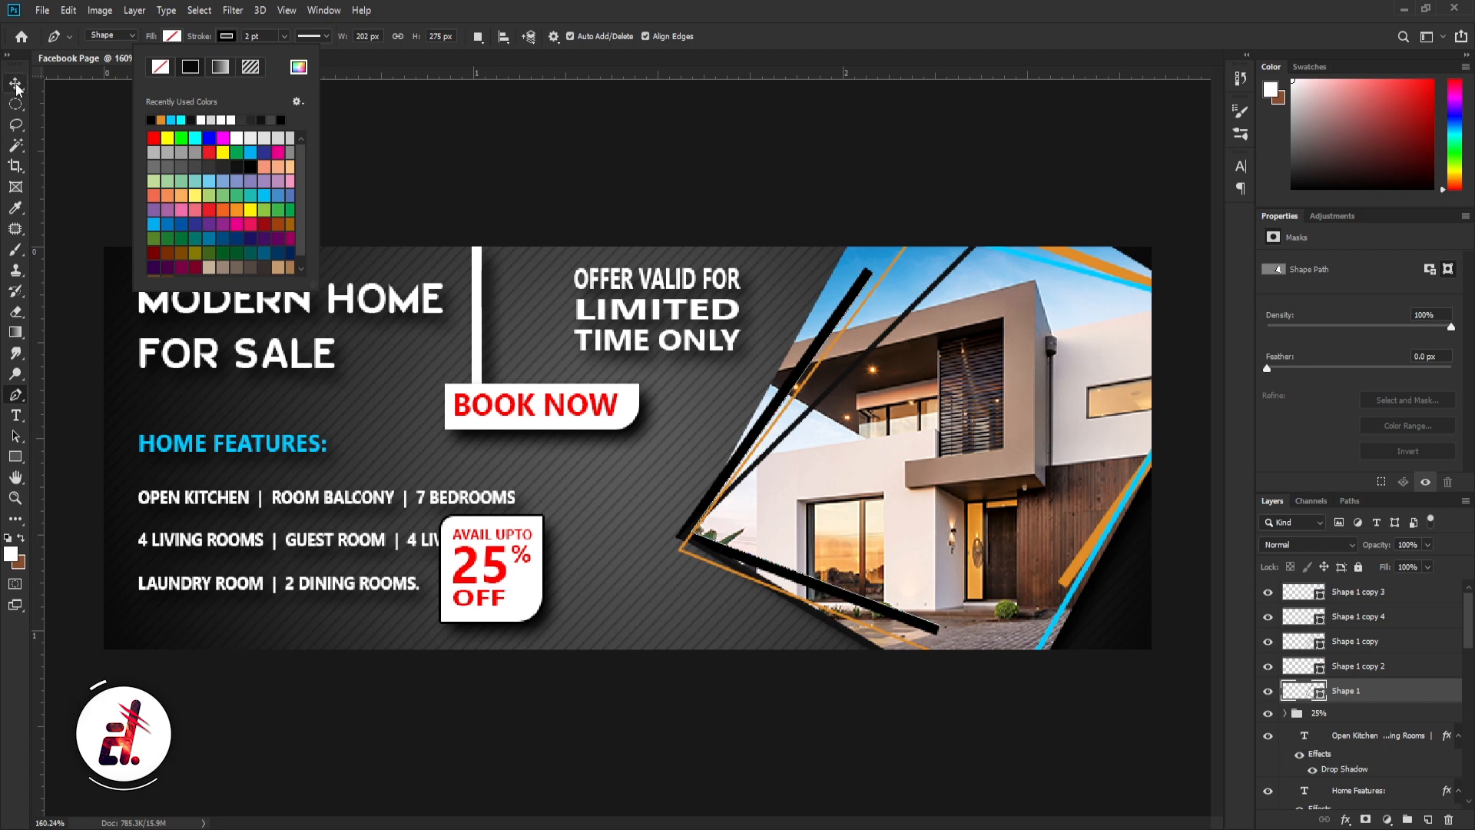
left_click(17, 83)
Change the stroke of the 1 pt black line at the photo's left corner to the recently used blue
left_click(914, 307)
left_click(16, 395)
left_click(227, 36)
left_click(172, 121)
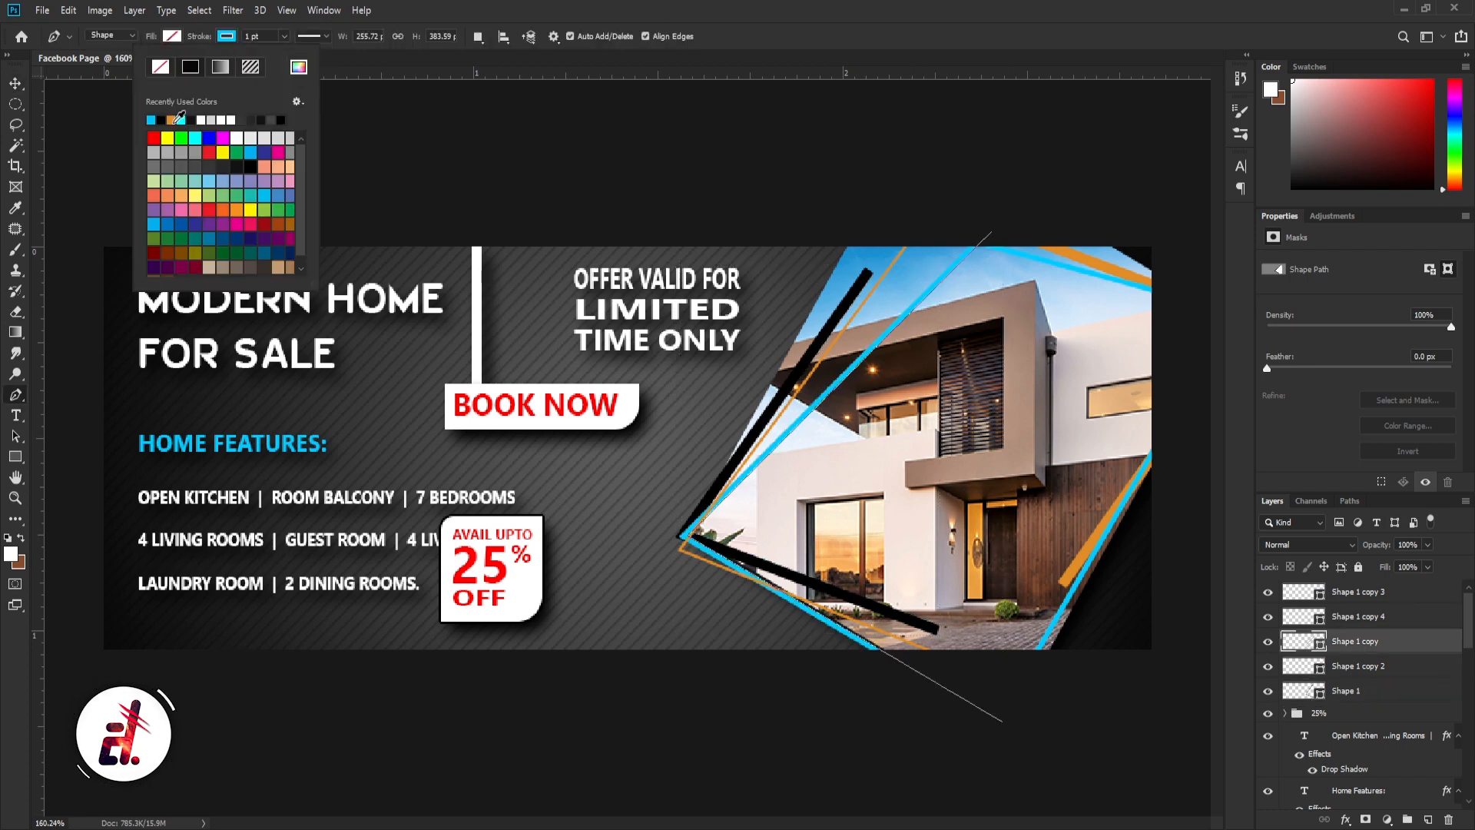
left_click(16, 82)
Shift the thin blue line slightly up and left so it crosses the thick black line at the photo's corner
left_click(975, 147)
left_click(752, 467)
mouse_move(1033, 199)
left_mouse_down()
mouse_move(1001, 178)
mouse_move(991, 195)
mouse_move(956, 139)
mouse_move(974, 216)
mouse_move(998, 227)
left_mouse_up()
left_click(1112, 124)
left_click(1053, 158)
Lock all five decorative line layers
left_click(1376, 691)
left_click(1373, 599, "shift")
left_click(1358, 567)
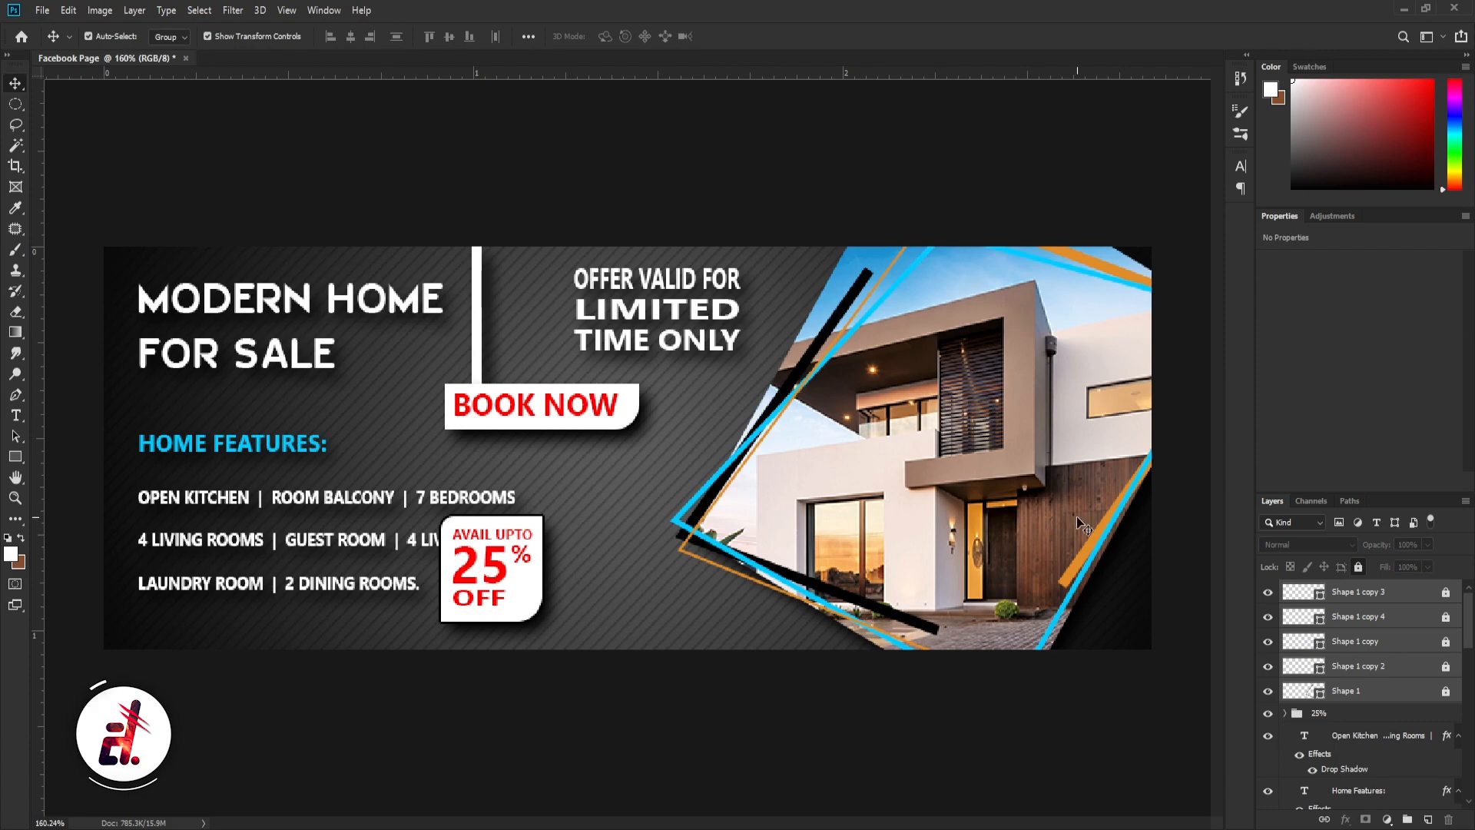
left_click(882, 156)
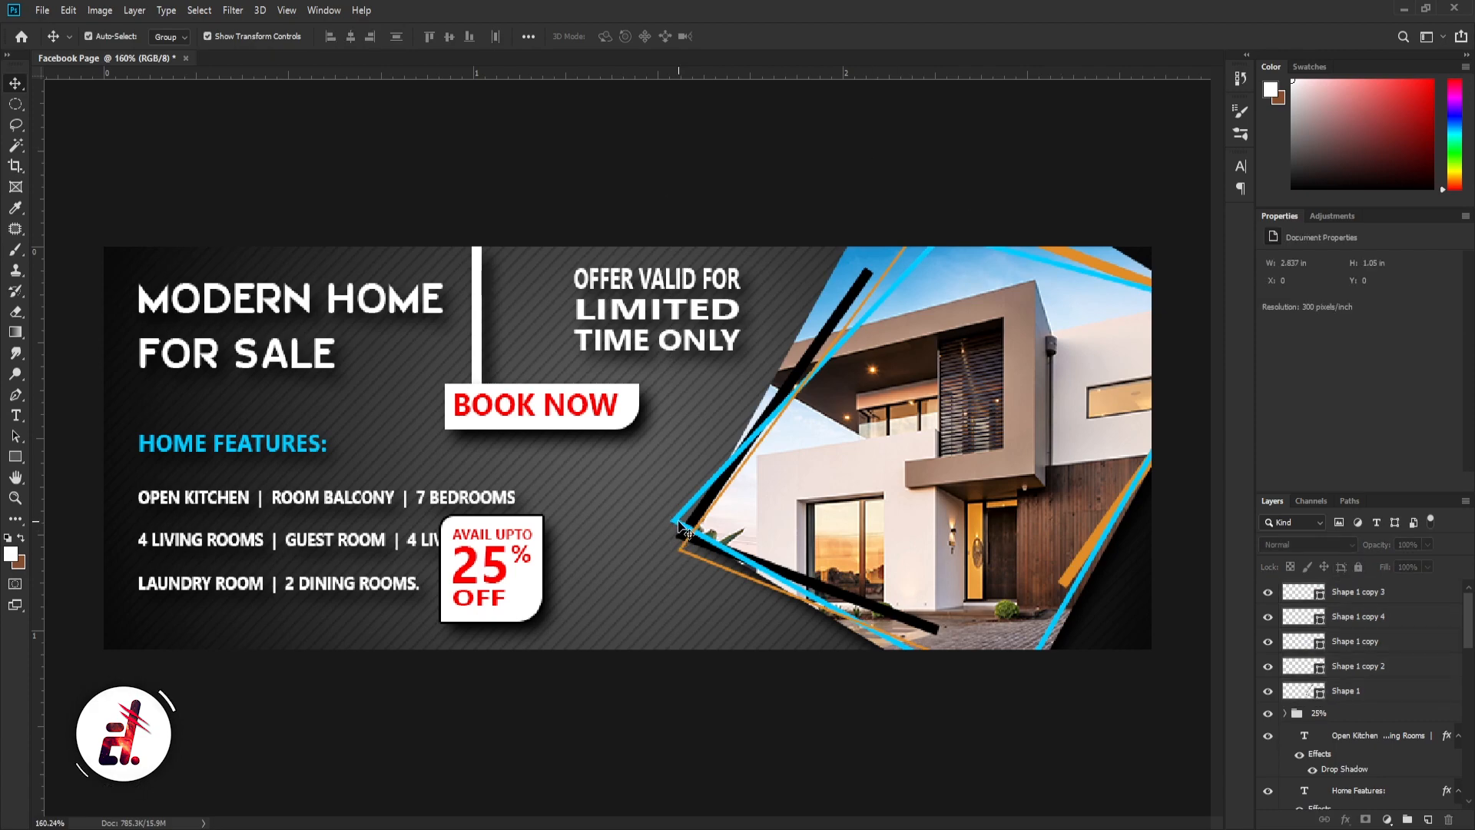
Duplicate the thin blue line, rotate the copy about 165° and place its corner to the right of the features list
left_click(682, 528)
left_click(135, 10)
left_click(231, 72)
key("Return")
left_click_drag(683, 525, 495, 524)
left_click_drag(824, 192, 573, 655)
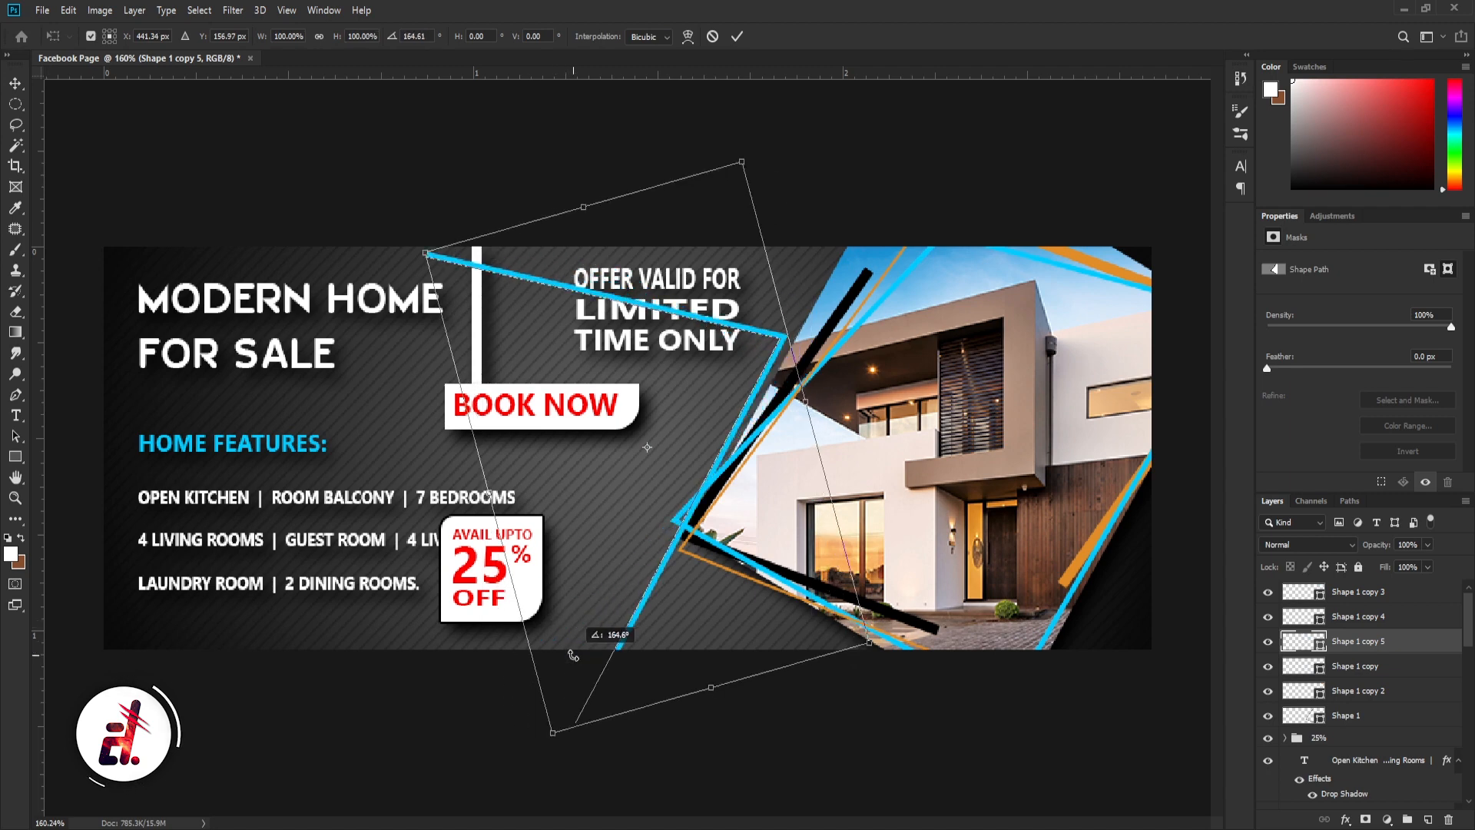
key("Return")
left_click_drag(764, 340, 563, 482)
Move the 25% badge group back to the photo's left edge and bring it in front of the decorative lines
left_click_drag(535, 610, 775, 468)
left_click(134, 10)
left_click(338, 454)
Move the HOME FEATURES heading closer to its list, then shift both slightly down and right inside the blue line
left_click_drag(411, 439, 441, 462)
left_click_drag(169, 444, 170, 464)
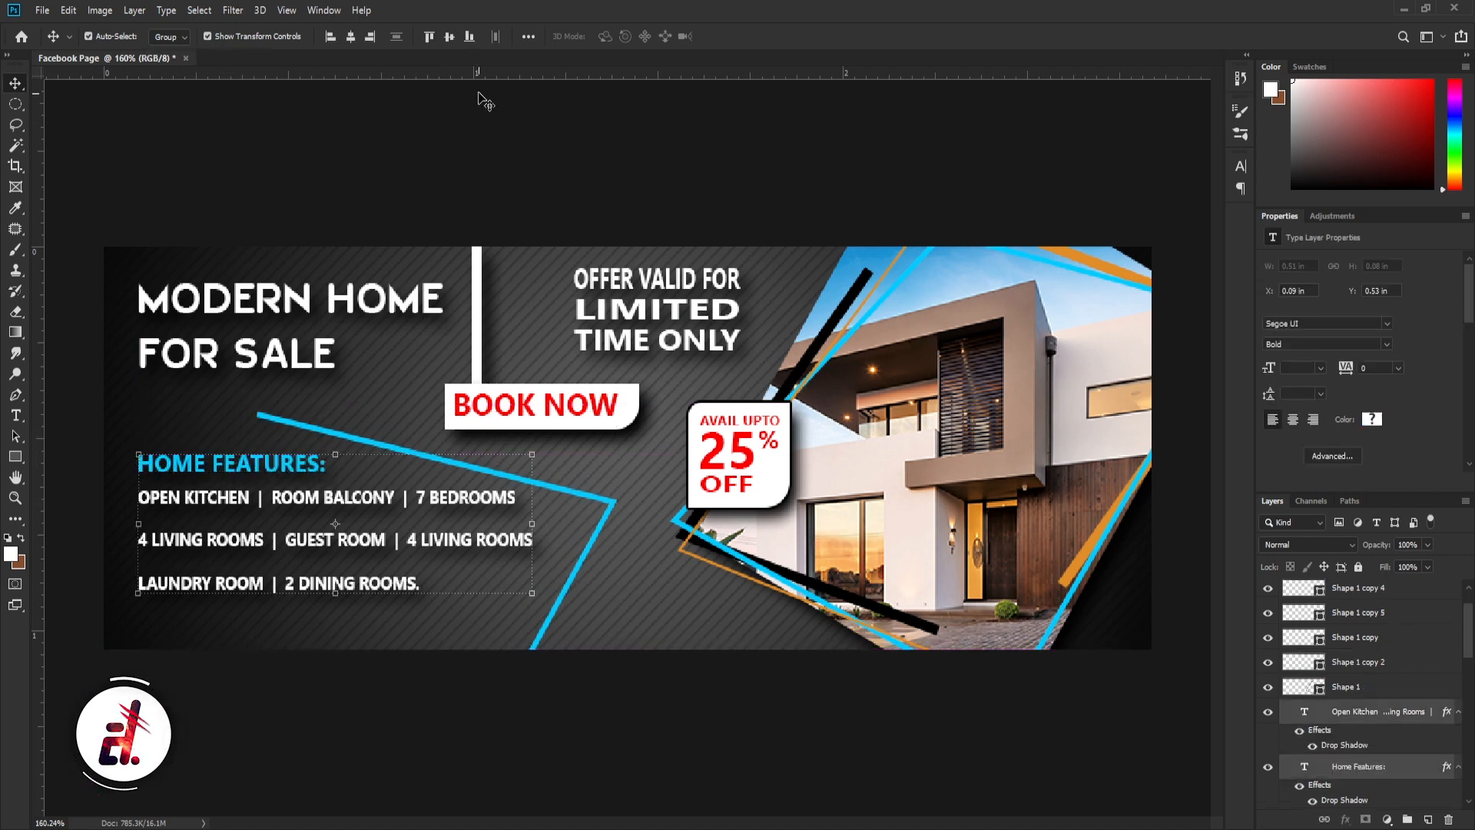
left_click_drag(262, 465, 308, 471)
left_click(481, 683)
Underline the HOME FEATURES: heading
double_click(281, 469)
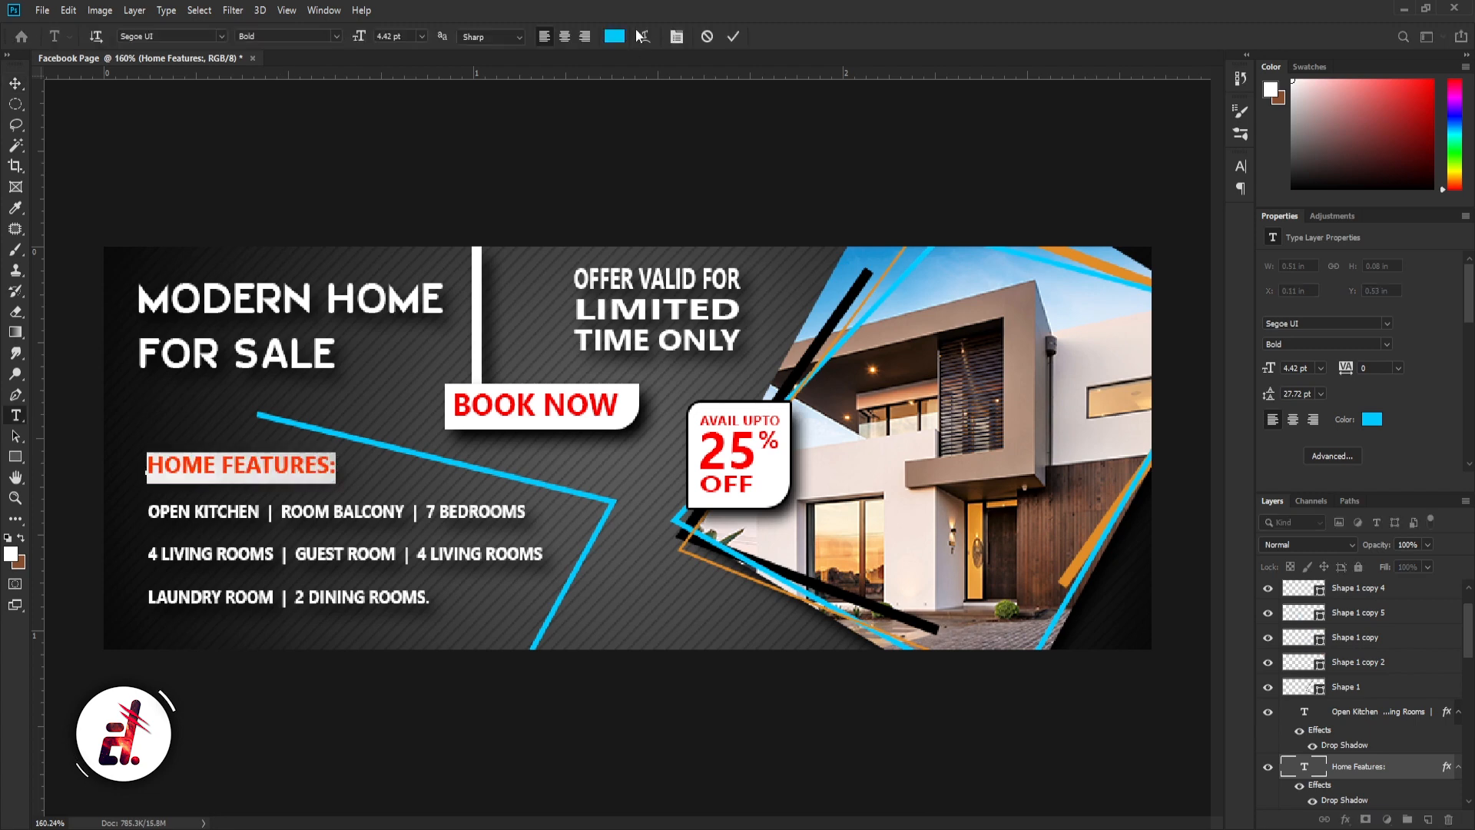
left_click(1239, 166)
left_click(1189, 269)
left_click(15, 83)
left_click(414, 194)
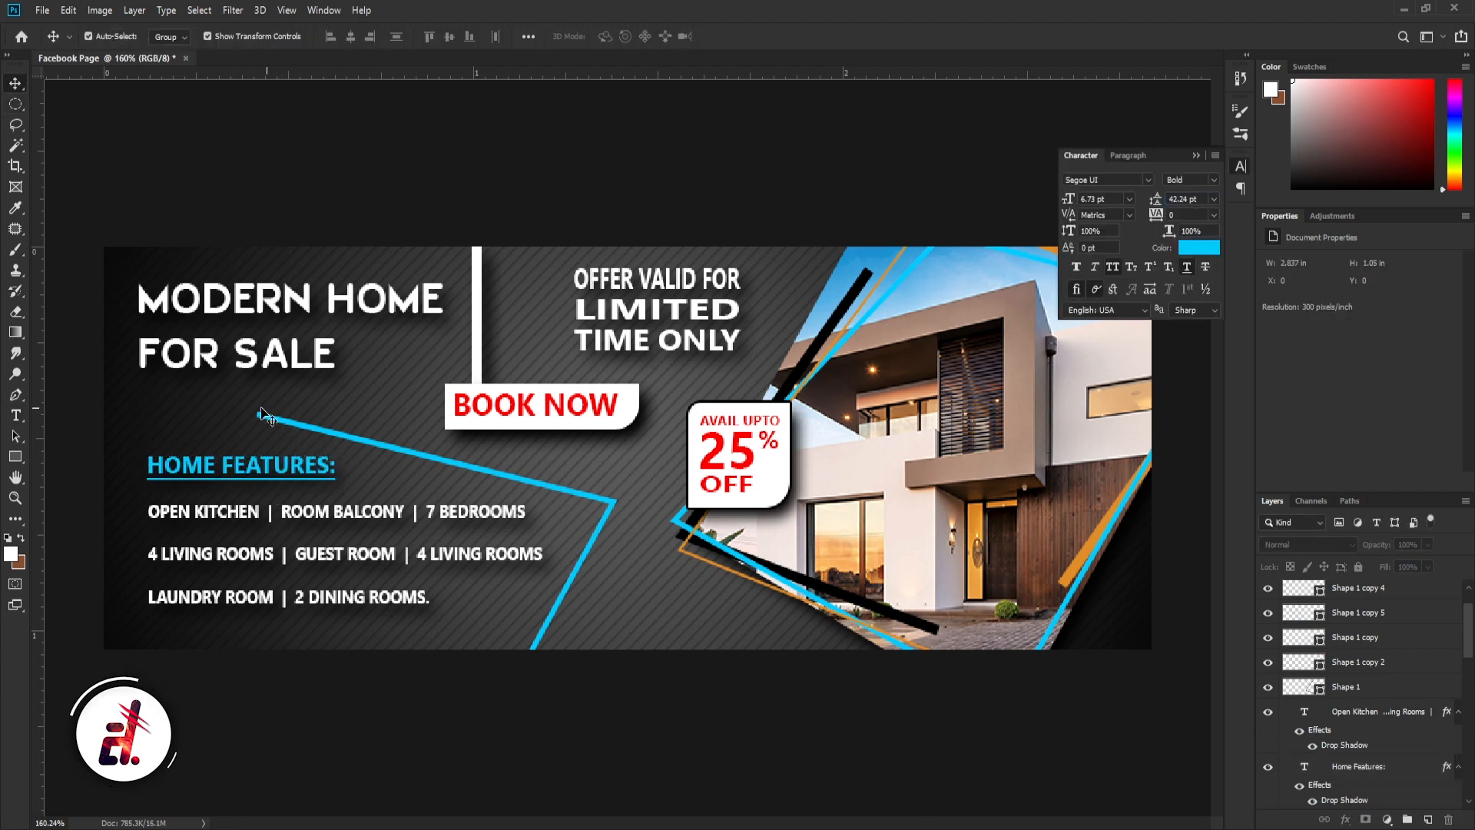
Duplicate the blue line around the features list and place the copy above the HOME FEATURES heading, running off the cover's left edge
left_click(558, 487)
left_click(165, 11)
mouse_move(135, 10)
left_click(163, 75)
left_click(1034, 478)
left_click_drag(564, 493, 679, 598)
left_click_drag(612, 505, 492, 444)
left_click_drag(513, 349, 263, 653)
left_click_drag(308, 433, 144, 63)
key("Down")
key("Return")
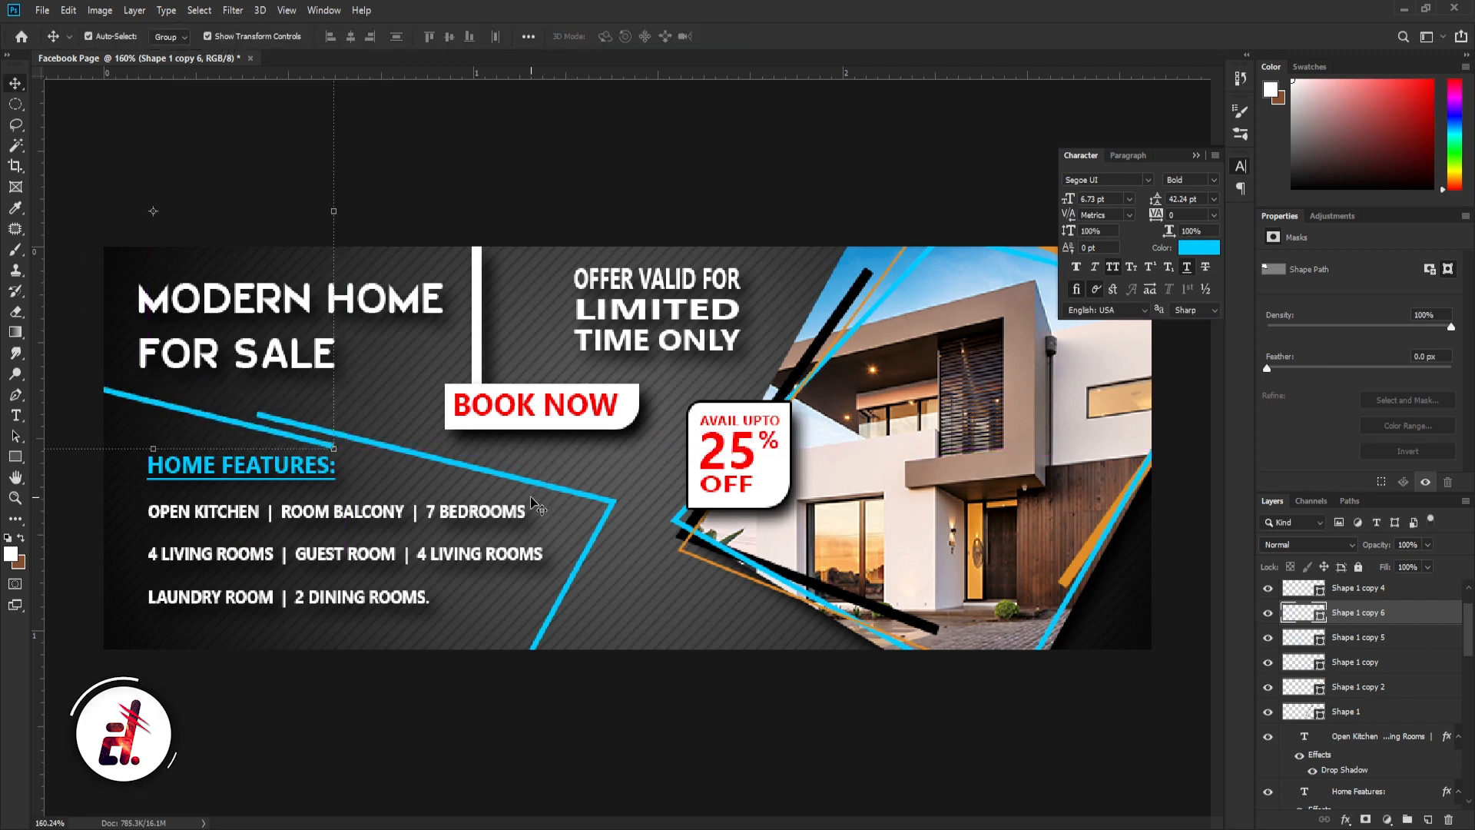
Shift the blue line above HOME FEATURES slightly up and right, and shorten the upper end of the line around the features list
left_click(527, 478)
left_click_drag(178, 407, 205, 403)
left_click(496, 449)
left_click(459, 456)
left_click(16, 396)
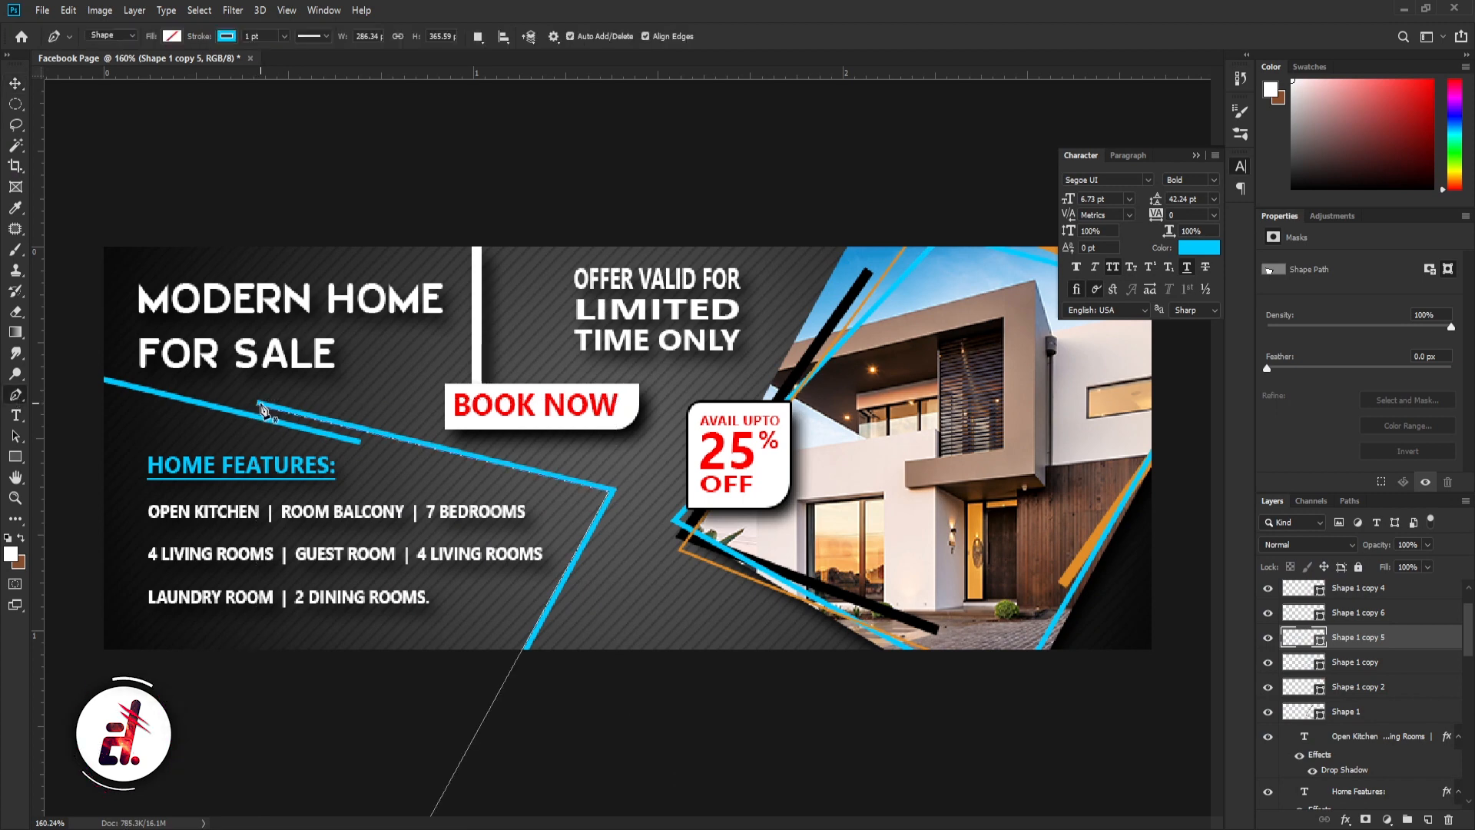
left_click_drag(341, 424, 373, 431)
Set the stroke of the line around the features list to 2 pt and colour it black
left_click_drag(266, 34, 198, 40)
type("2")
key("Return")
left_click(226, 36)
left_click(164, 117)
key("v")
Thin the blue line above HOME FEATURES to 0.5 pt and move the black line slightly up and left
mouse_move(343, 440)
left_mouse_down()
mouse_move(413, 447)
mouse_move(378, 441)
left_mouse_up()
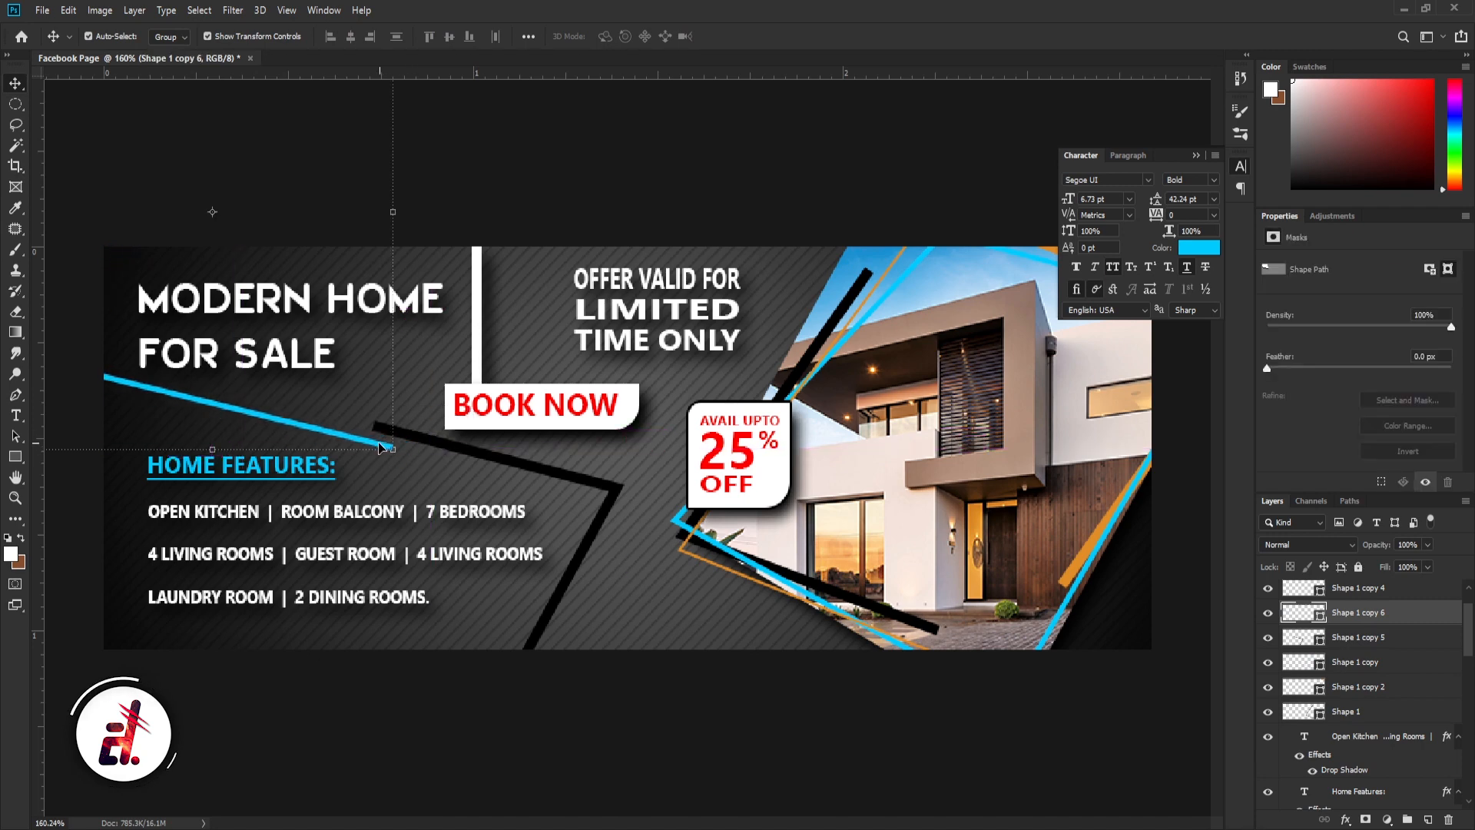
key("p")
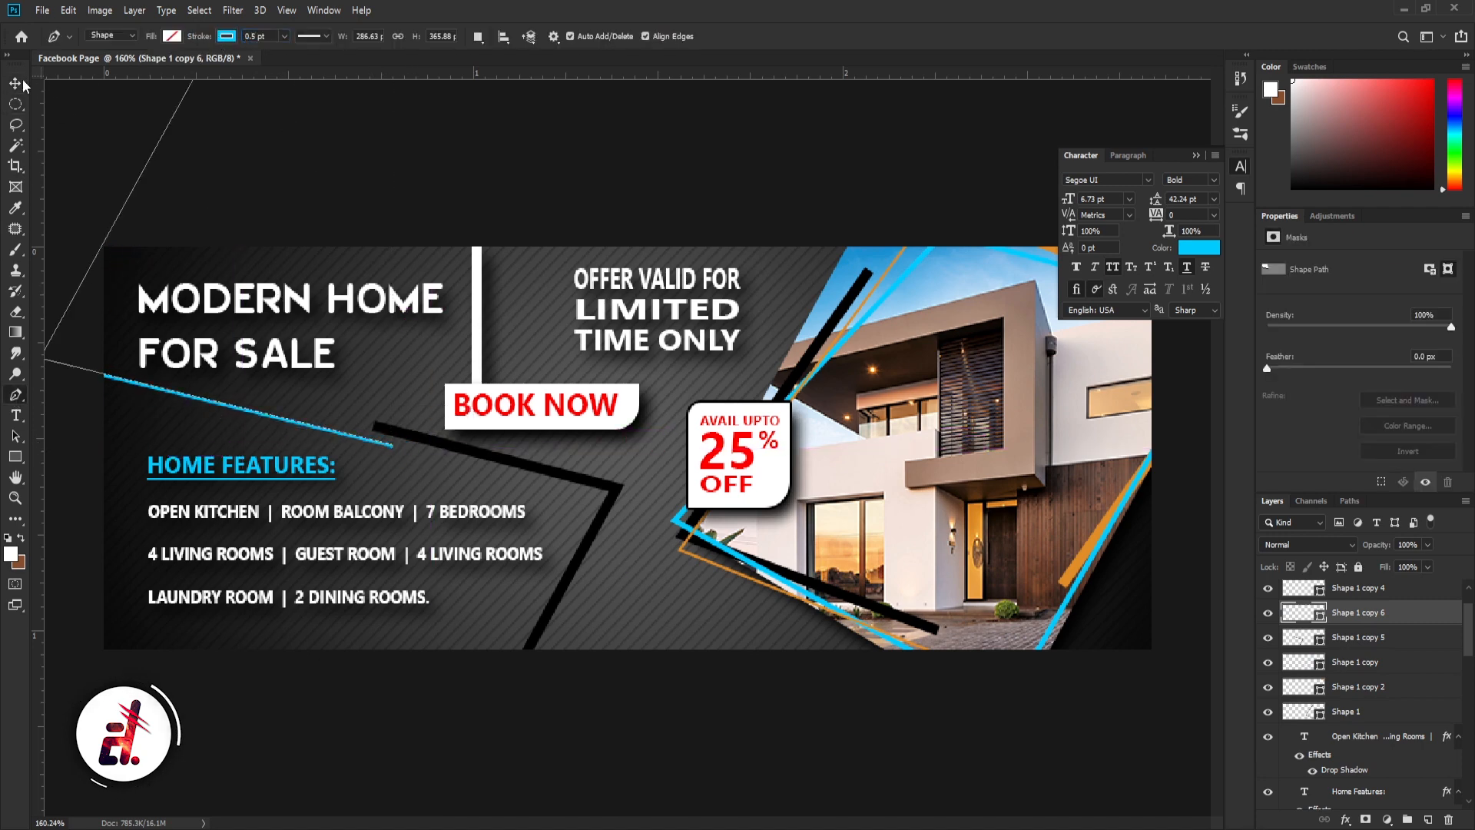
left_click(17, 83)
left_click_drag(370, 415, 396, 432)
left_click(315, 432)
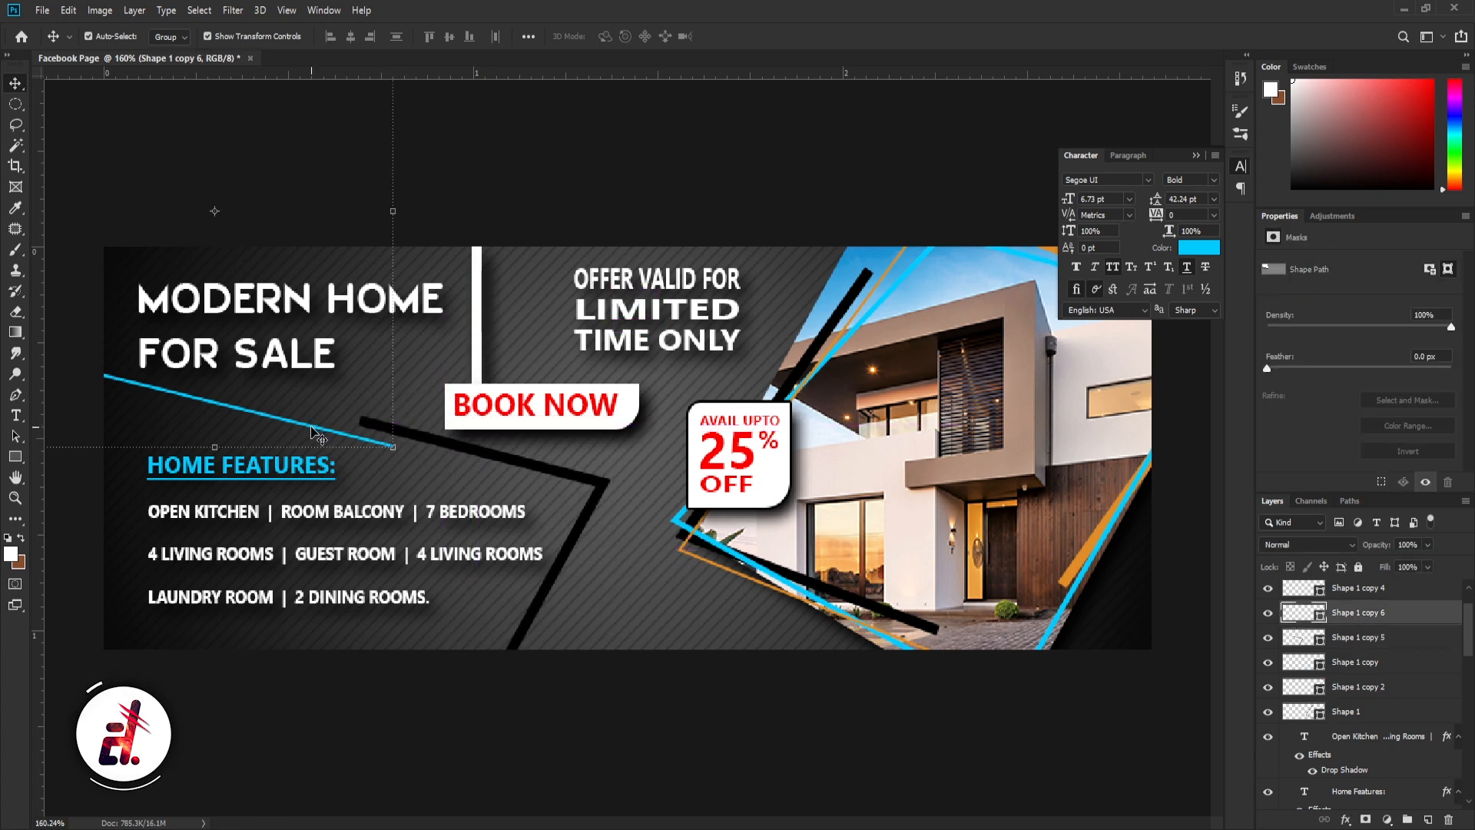
Duplicate the thin blue line above HOME FEATURES and move the copy left
left_click(136, 10)
left_click(203, 74)
key("Return")
left_click_drag(274, 418, 188, 410)
Duplicate the black line to run diagonally across the cover's upper-left corner, and shift the original thin blue line right so its bend shows
left_click(551, 462)
left_click(134, 10)
left_click(203, 70)
key("Return")
left_click_drag(551, 462, 198, 231)
left_click_drag(278, 154, 66, 532)
key("Escape")
left_click_drag(235, 278, 240, 245)
left_click(399, 197)
left_click_drag(206, 409, 330, 428)
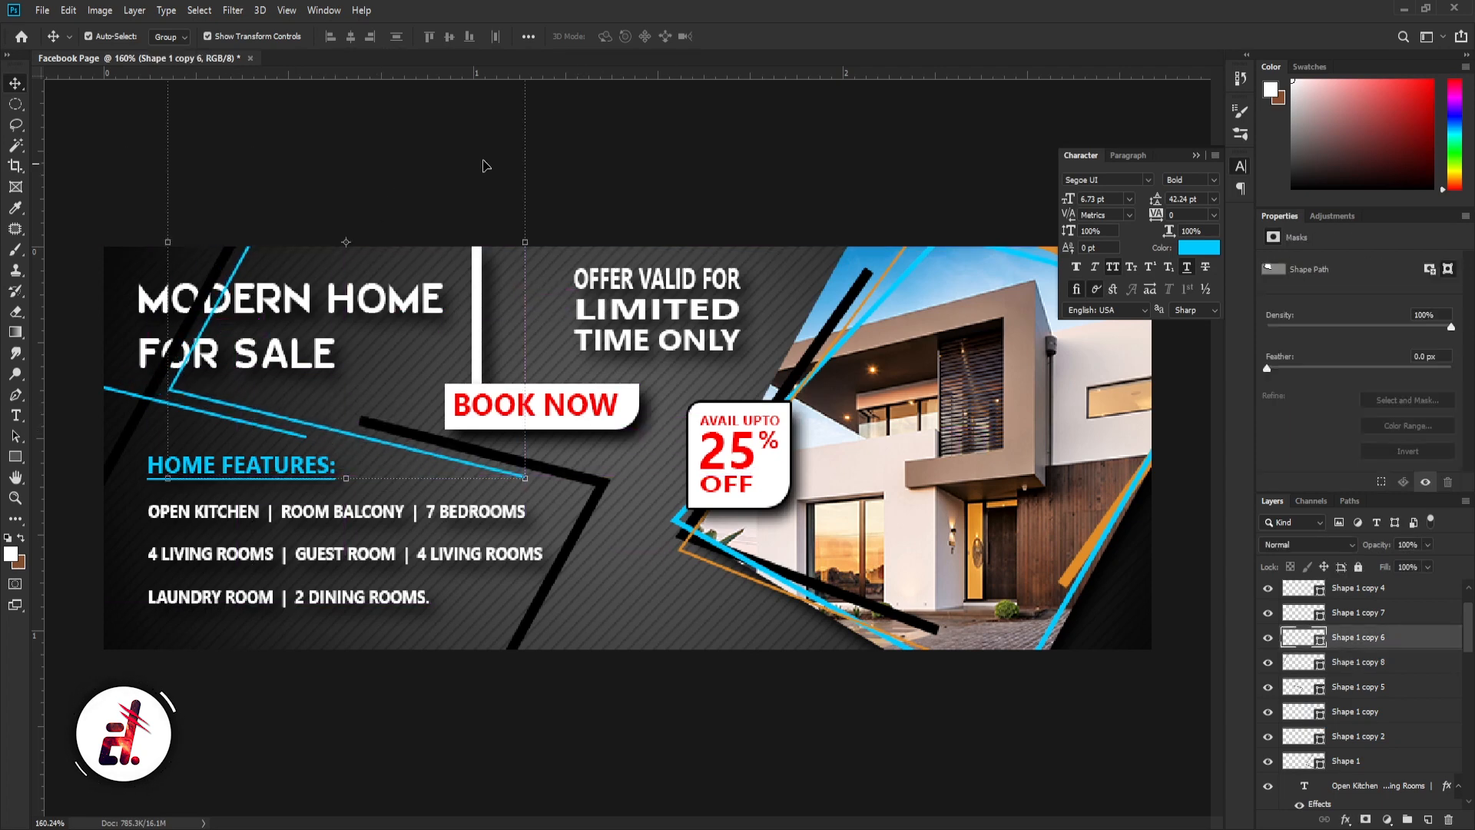
Bring the MODERN HOME and FOR SALE text layers in front of the decorative lines
left_click(621, 154)
left_click(303, 301)
scroll(1362, 710, "down", 1)
scroll(1368, 695, "up", 3)
left_click(1359, 757, "ctrl")
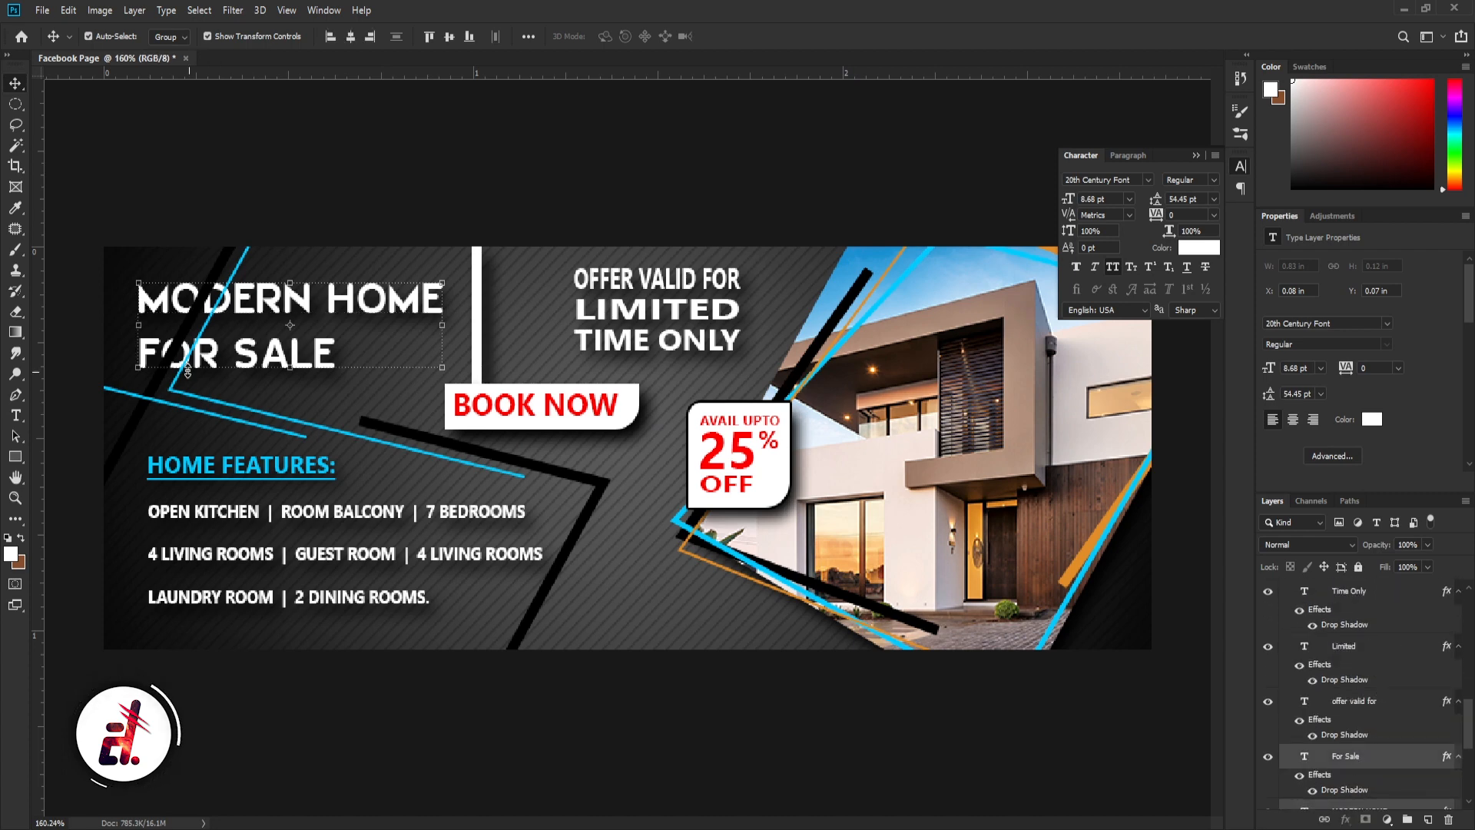
left_click(135, 10)
mouse_move(230, 449)
left_click(330, 449)
Duplicate the black line in the upper-left corner just beside the original and set the copy's stroke to 0.5 pt
left_click(139, 425)
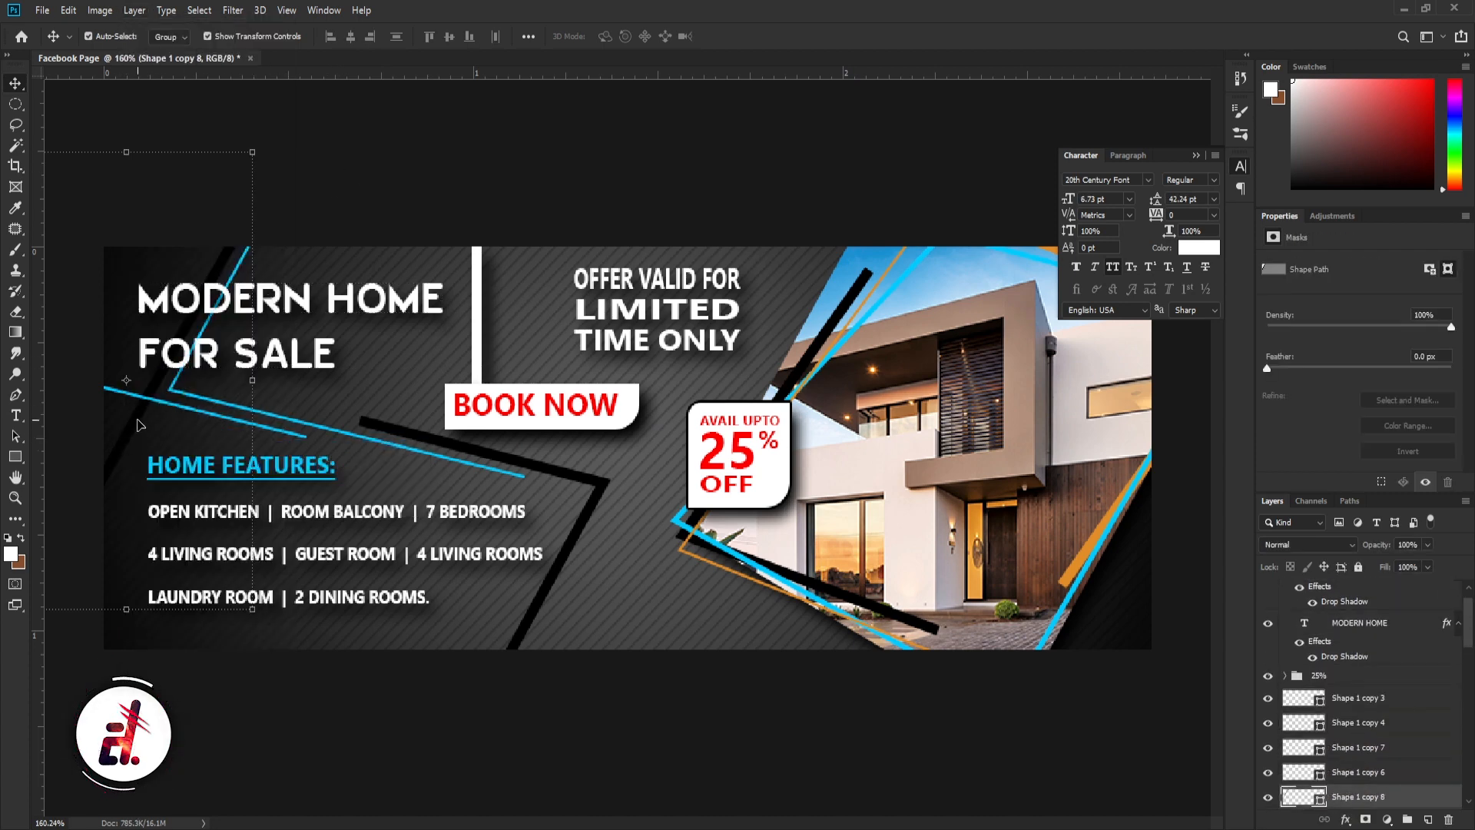
left_click(180, 407)
left_click(138, 422)
scroll(135, 428, "up", 6)
left_click_drag(132, 427, 636, 440)
left_click(135, 10)
left_click(169, 72)
key("Return")
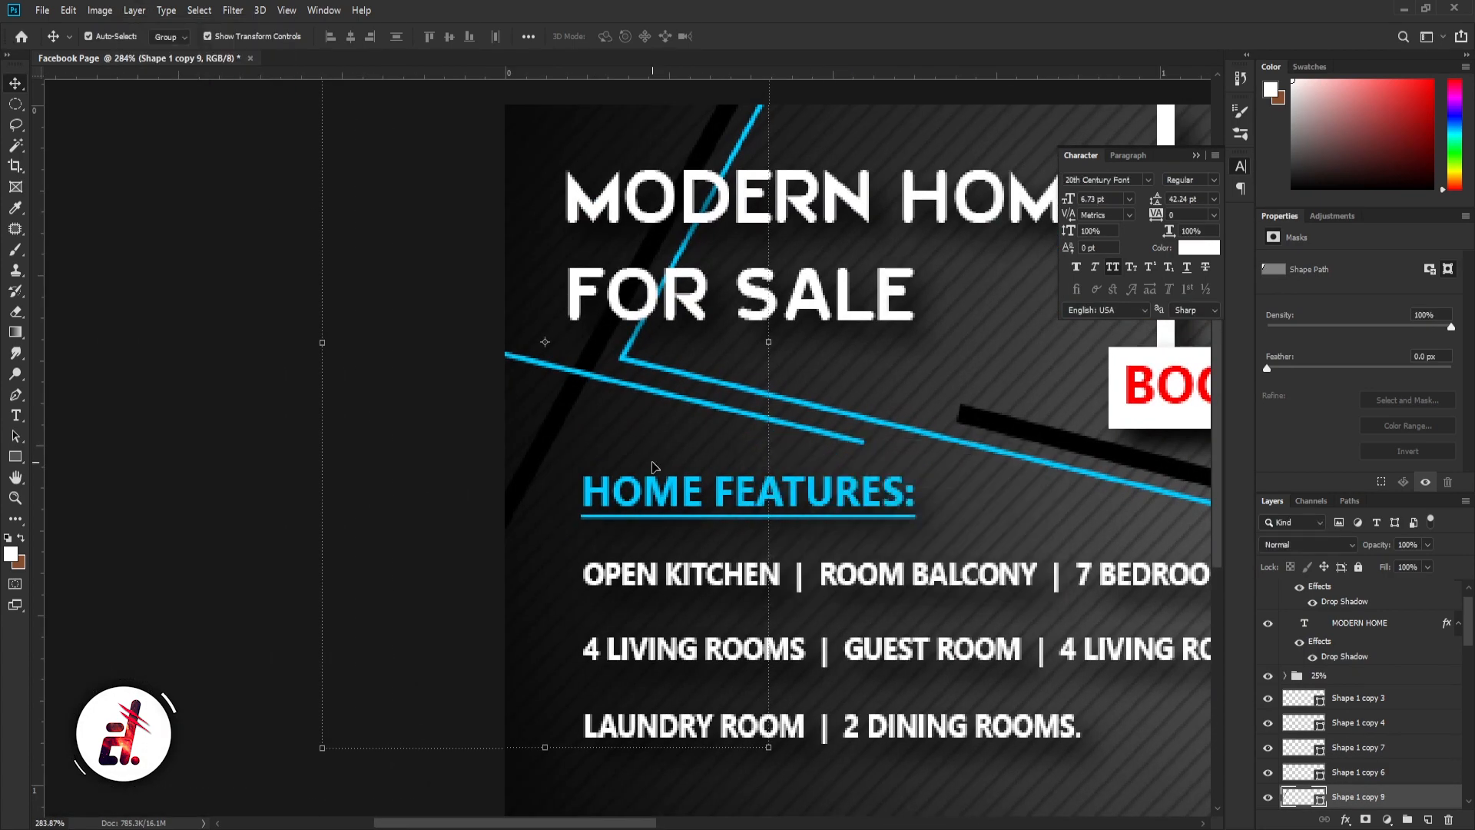
key("p")
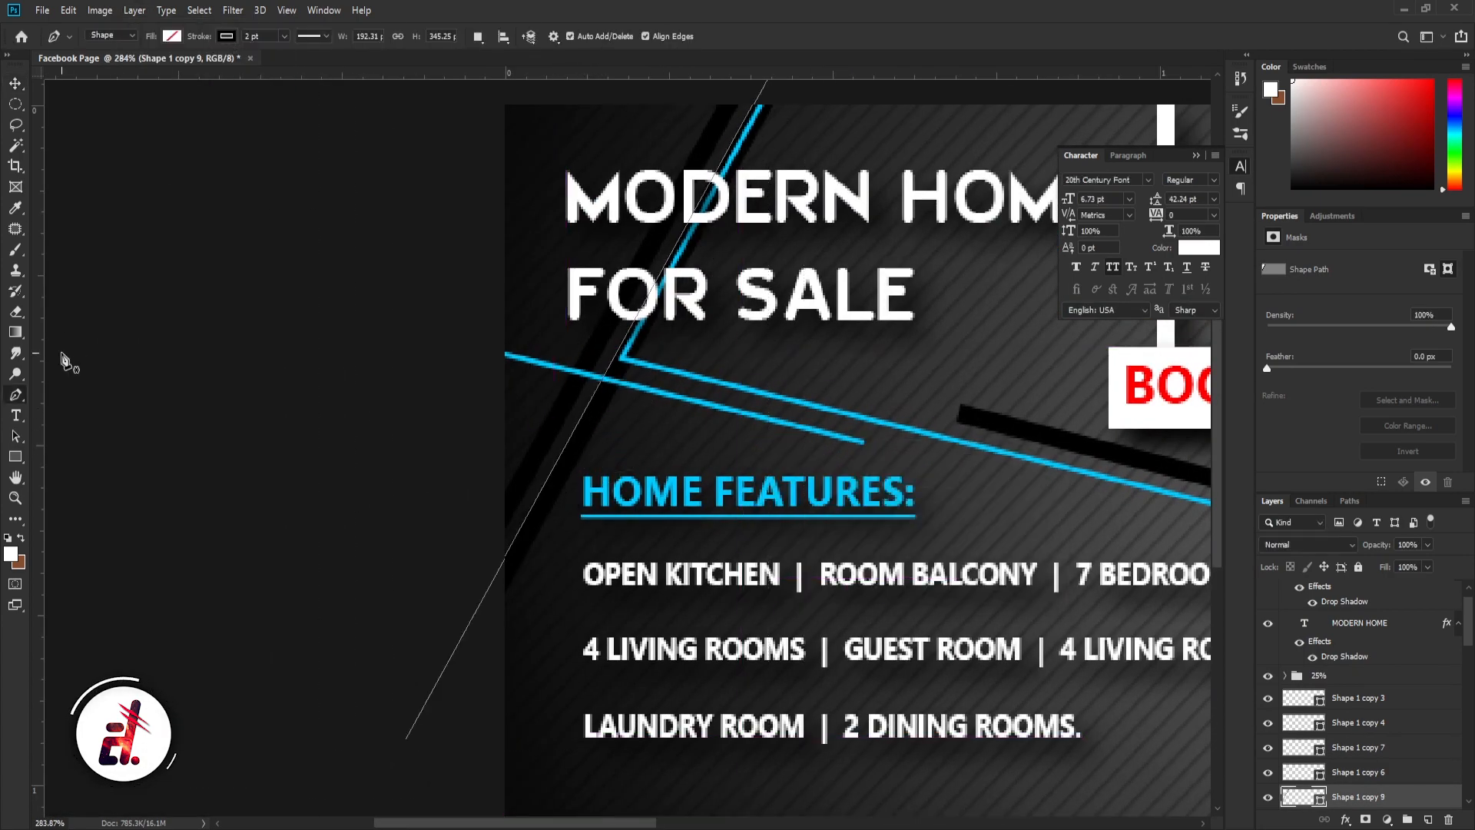
key("Return")
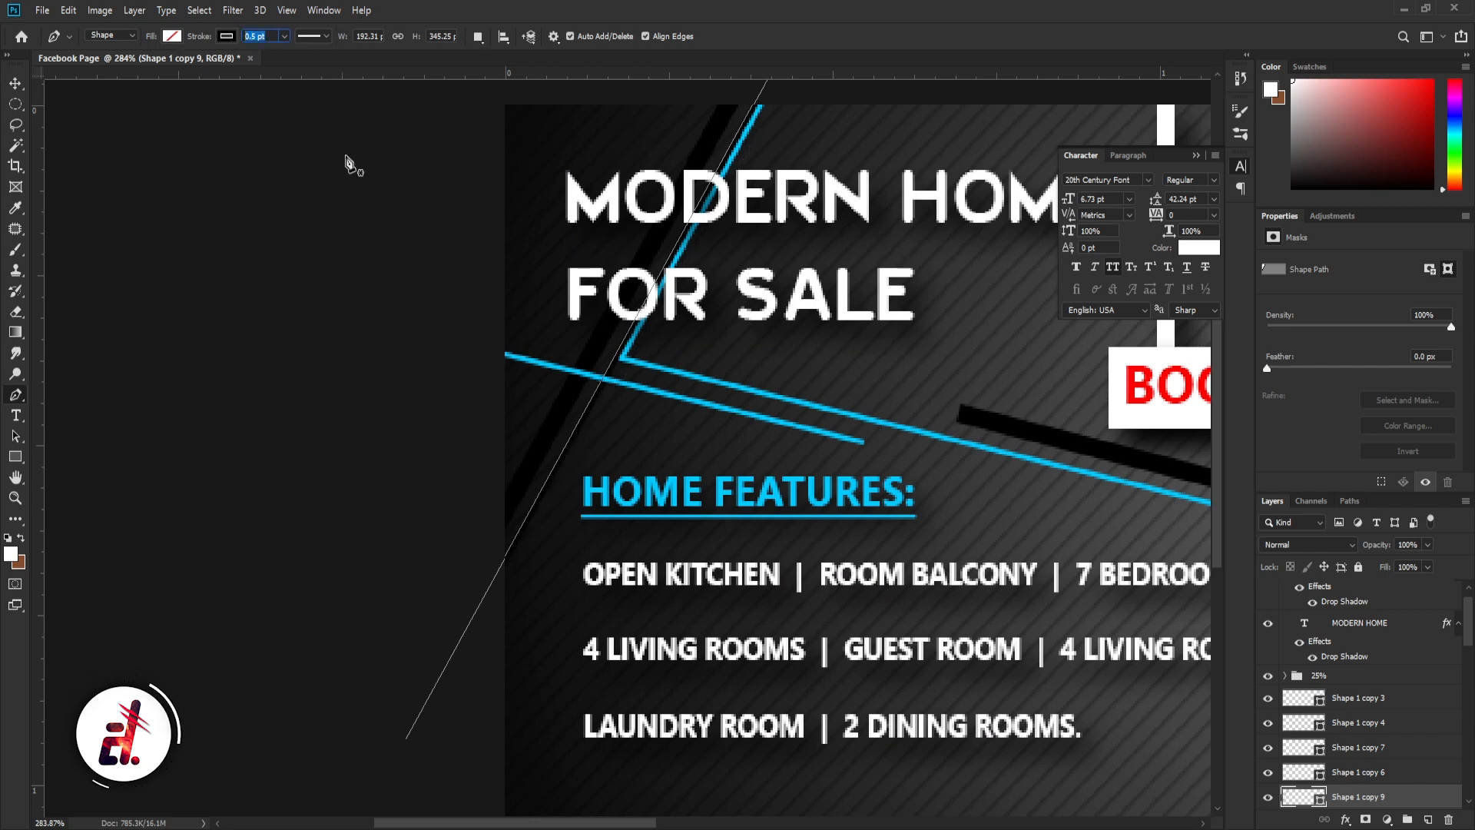
left_click(16, 83)
left_click(306, 375)
key("ctrl+0")
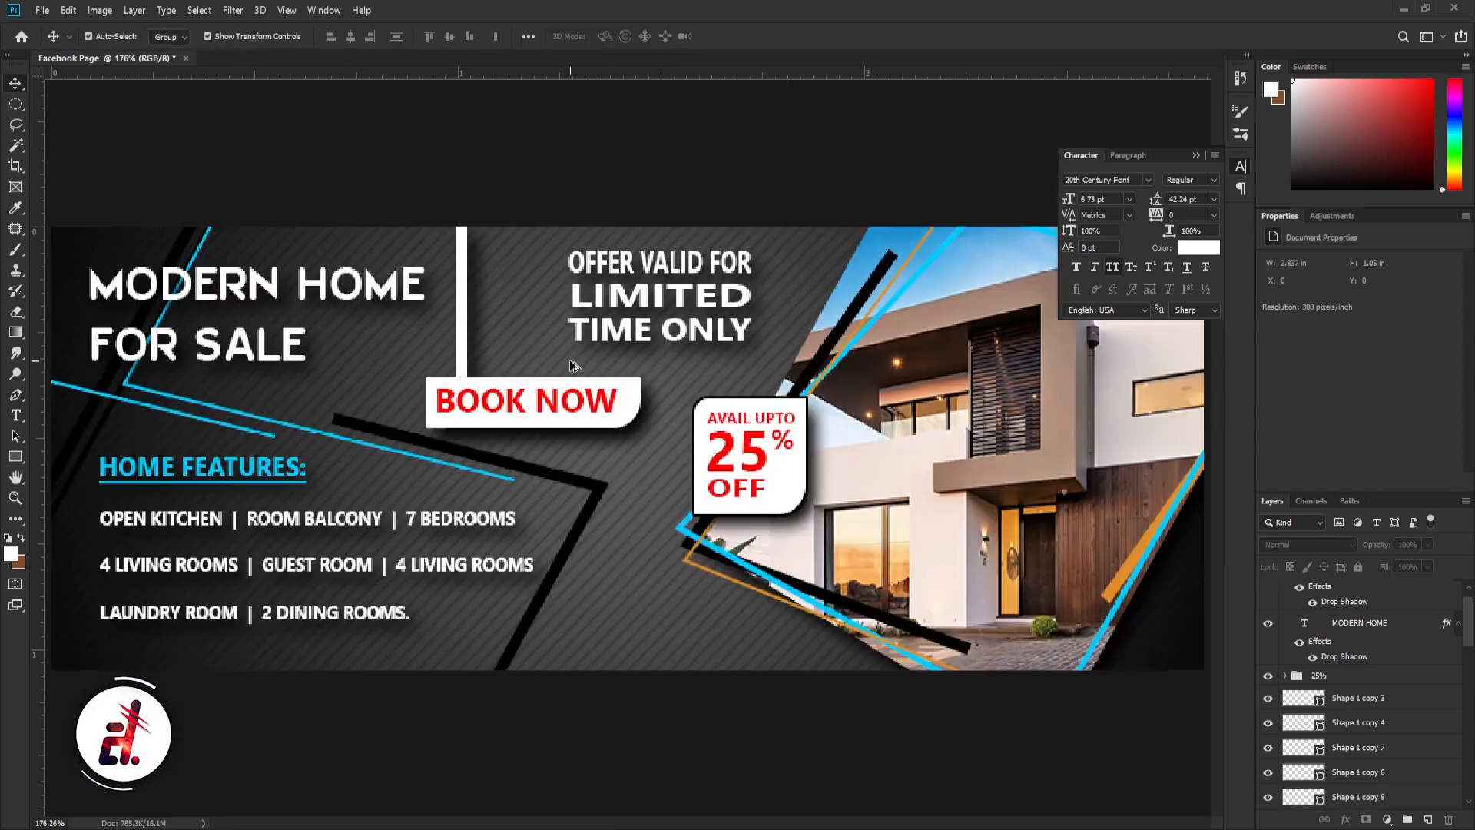
Reduce the opacity of the black line around the features list to 30%
left_click(597, 495)
left_click_drag(1420, 561, 1379, 566)
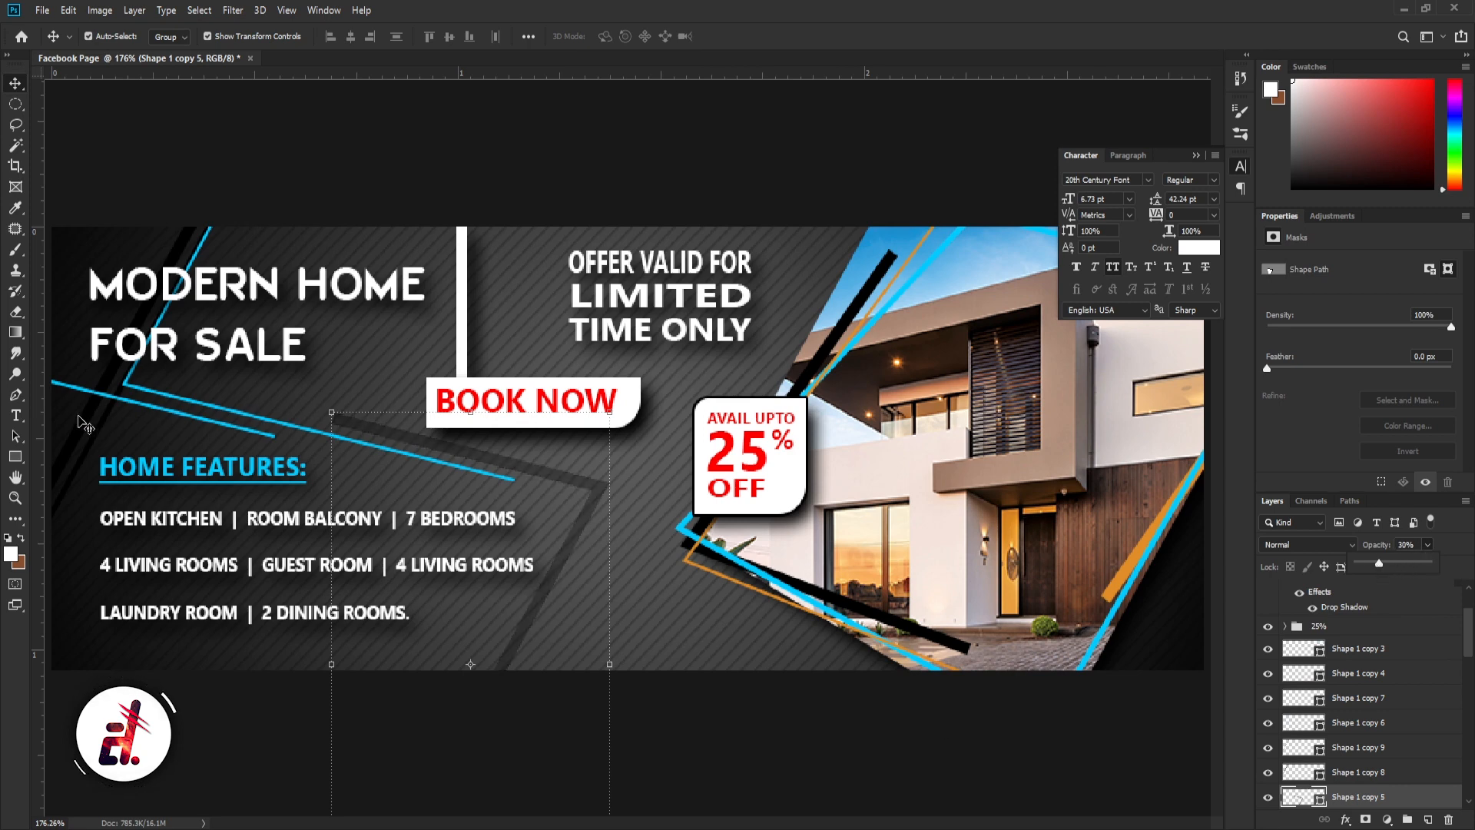
left_click(363, 173)
Shorten the bent thin blue line by pulling its lower-right end back toward the HOME FEATURES heading
left_click(436, 460)
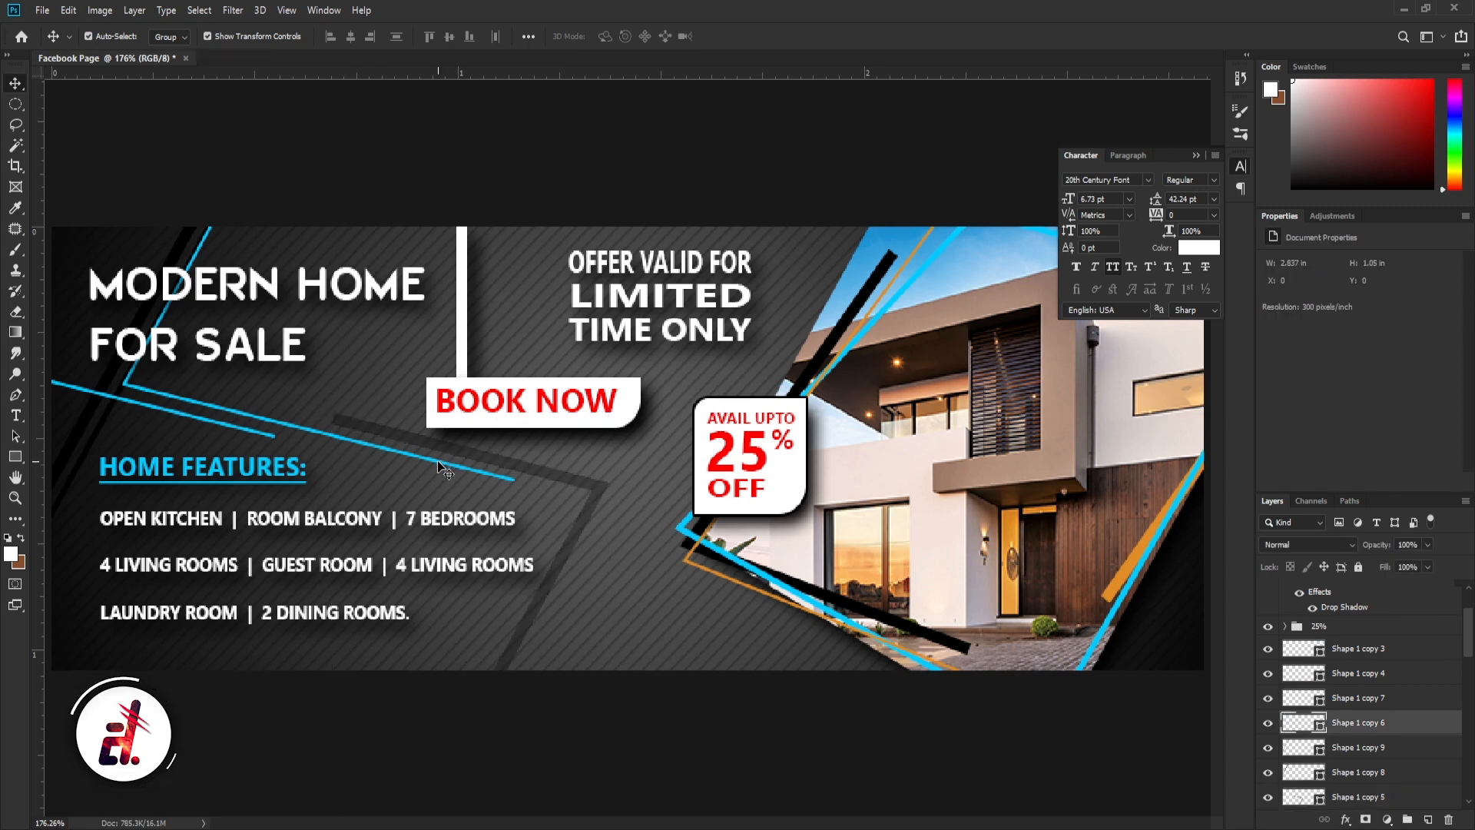
key("p")
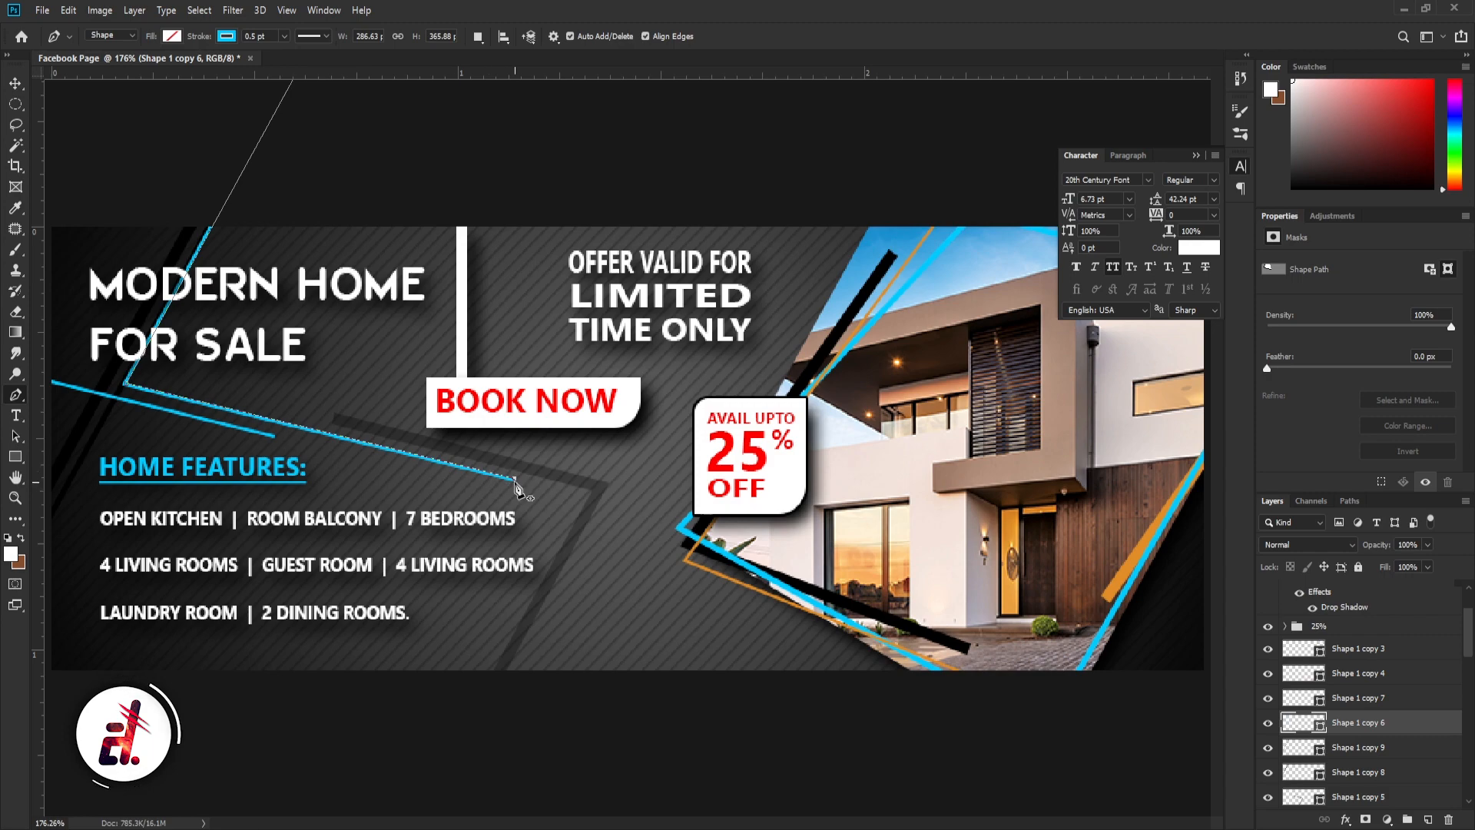
key("v")
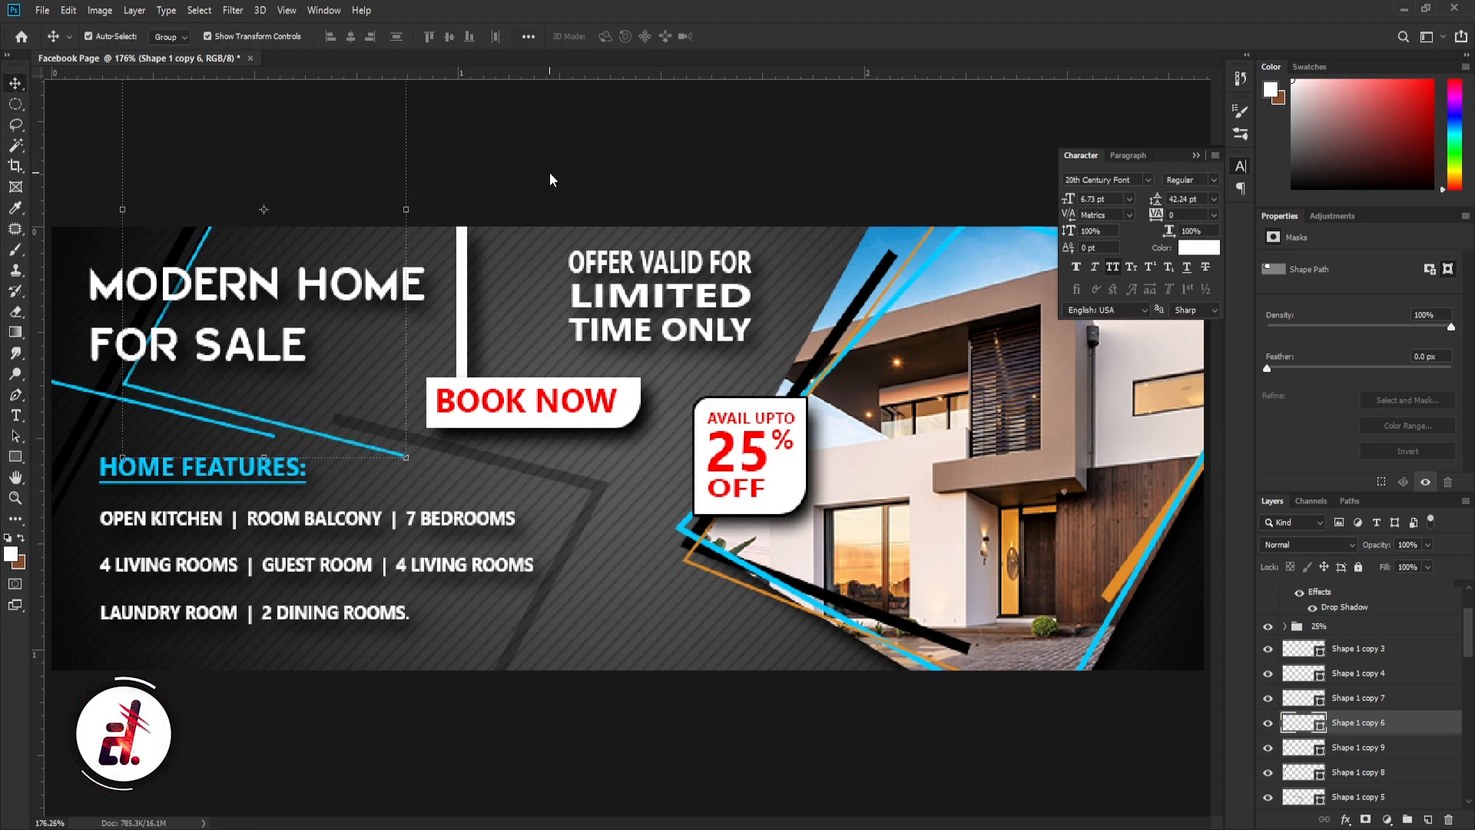
left_click(548, 175)
scroll(629, 449, "down", 1)
scroll(435, 471, "up", 1)
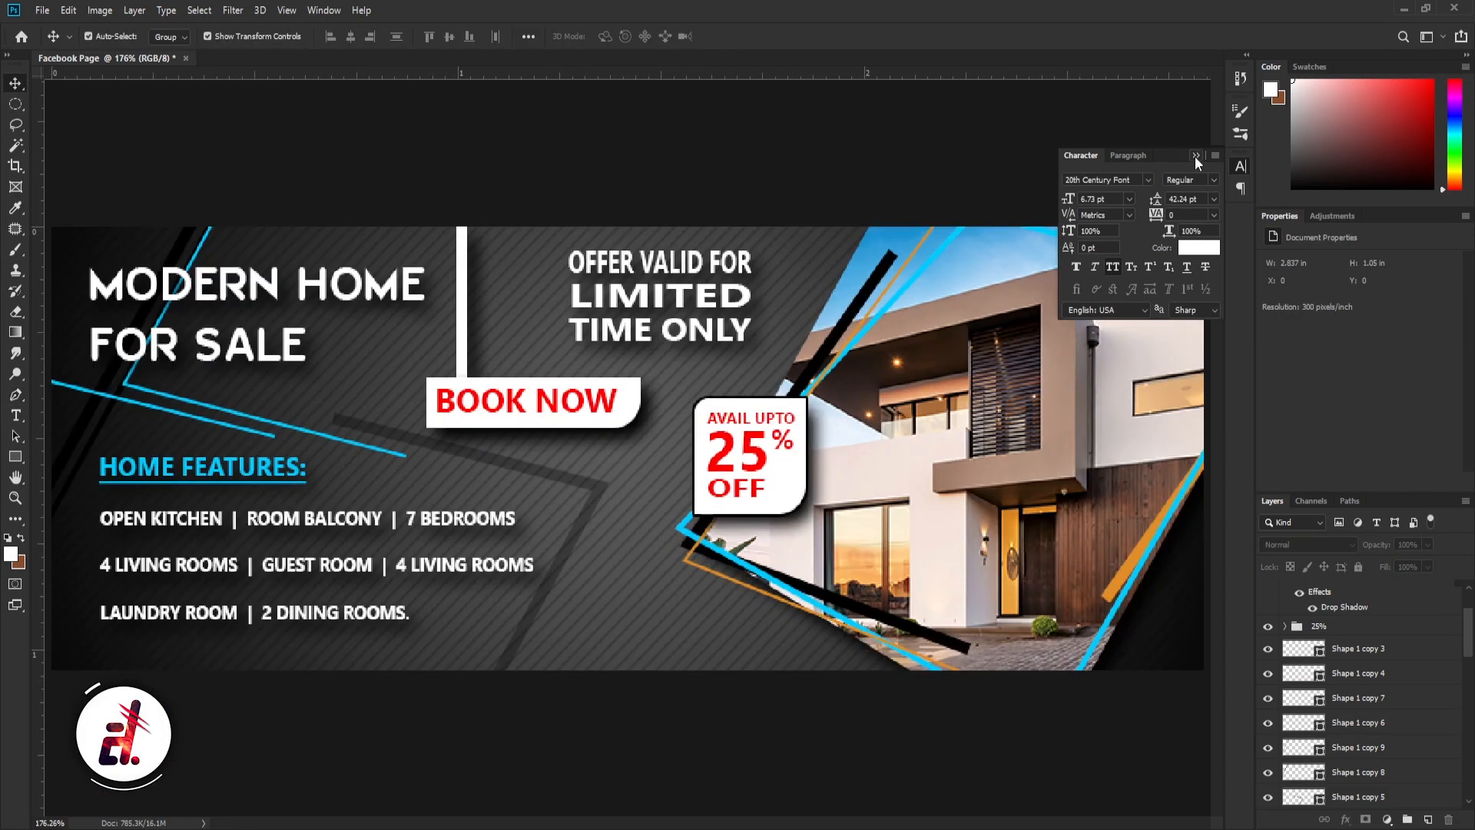
Move the OFFER VALID FOR LIMITED TIME ONLY text slightly left and the 25% badge slightly up and right
left_click(1195, 157)
left_click_drag(690, 409, 607, 291)
left_click(676, 377)
left_click_drag(785, 488, 799, 467)
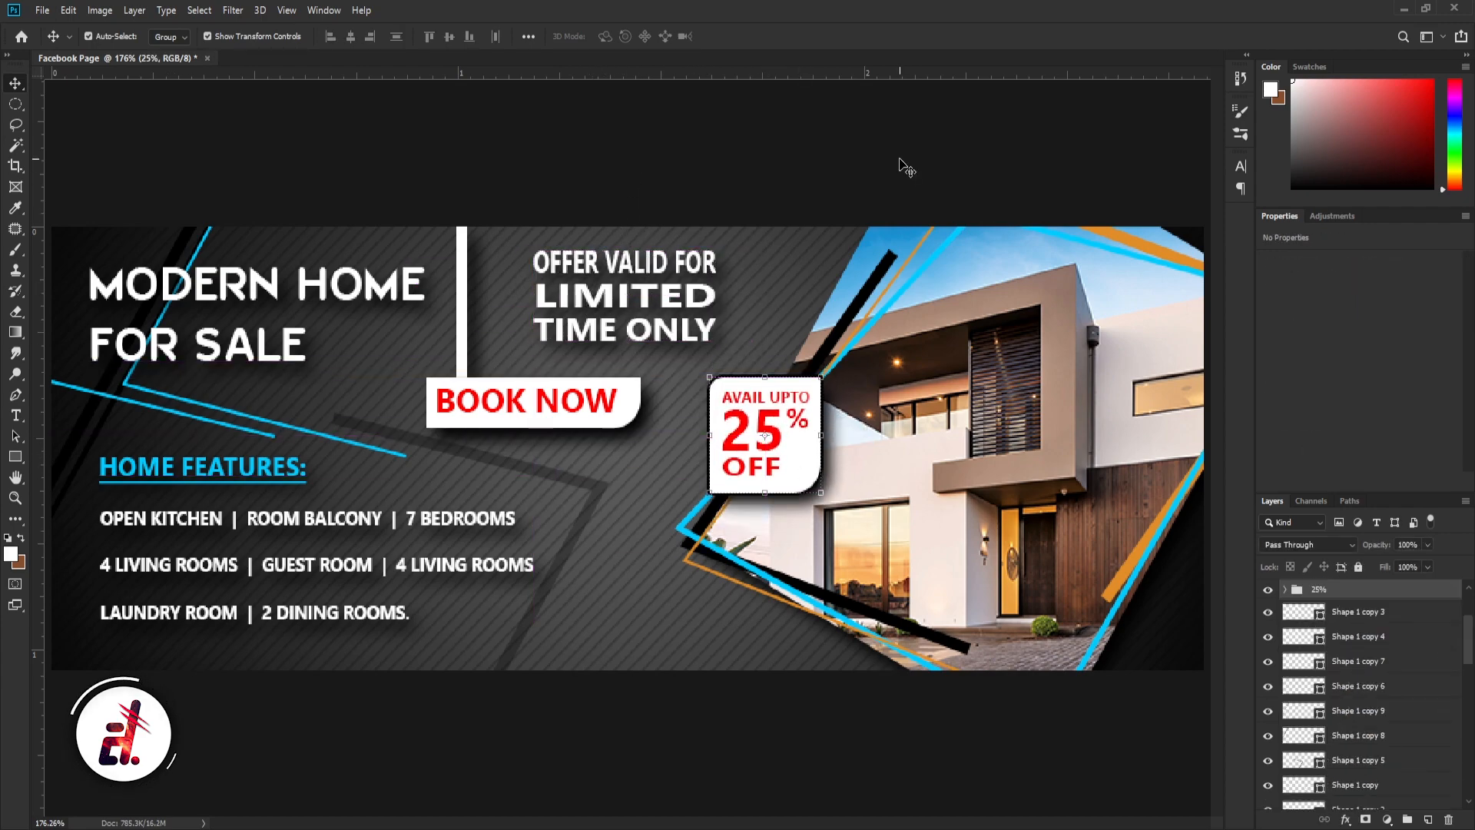
left_click(906, 168)
Draw a white rectangle about 461 × 31 px along the cover's lower right and enter 100 for its upper-left corner radius
scroll(949, 431, "down", 2)
scroll(961, 522, "up", 1)
left_click(15, 457)
mouse_move(584, 592)
left_mouse_down()
mouse_move(1137, 618)
mouse_move(1151, 632)
left_mouse_up()
left_click(1273, 311)
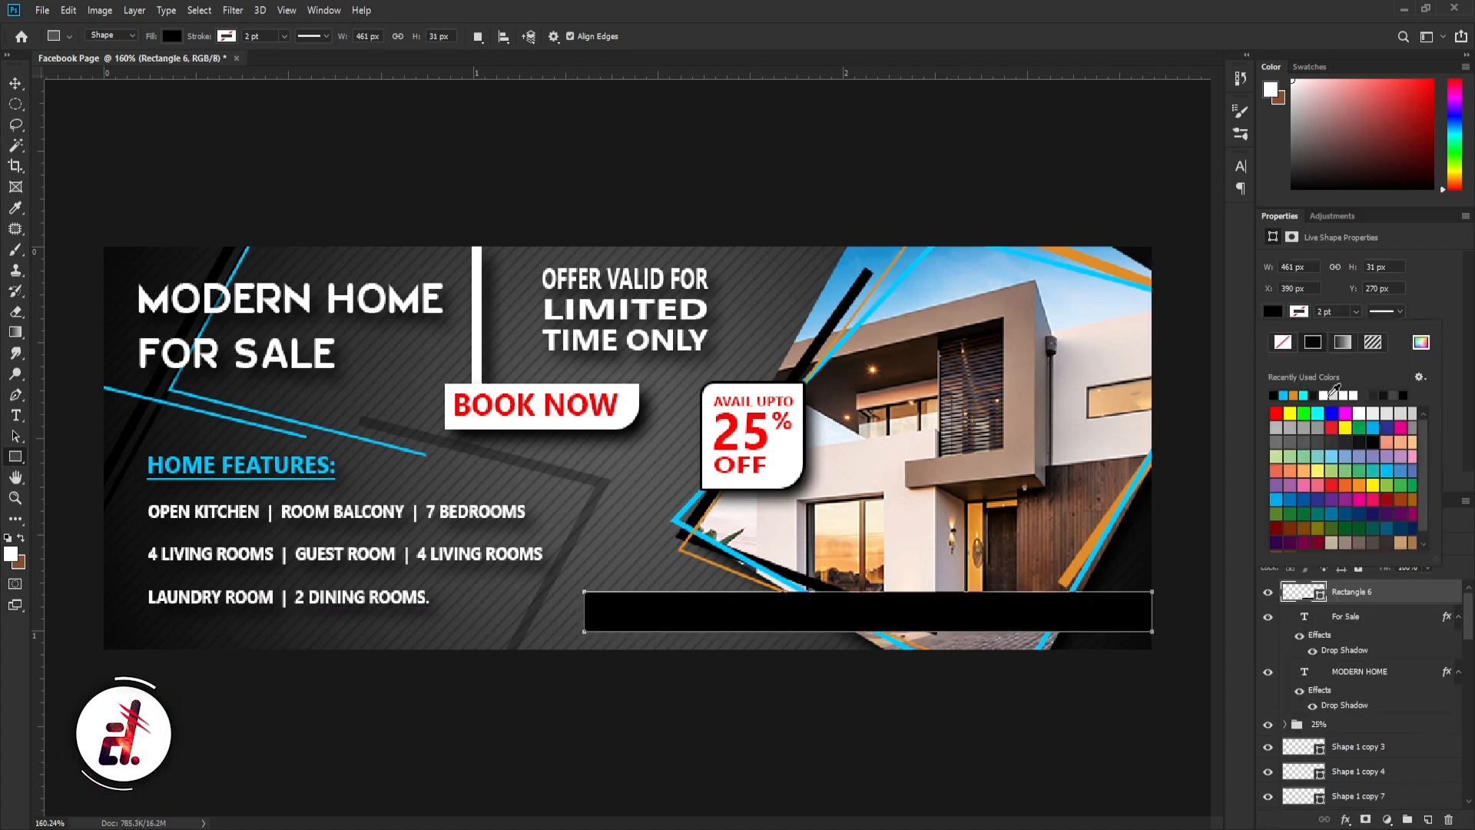
left_click(1332, 395)
key("Return")
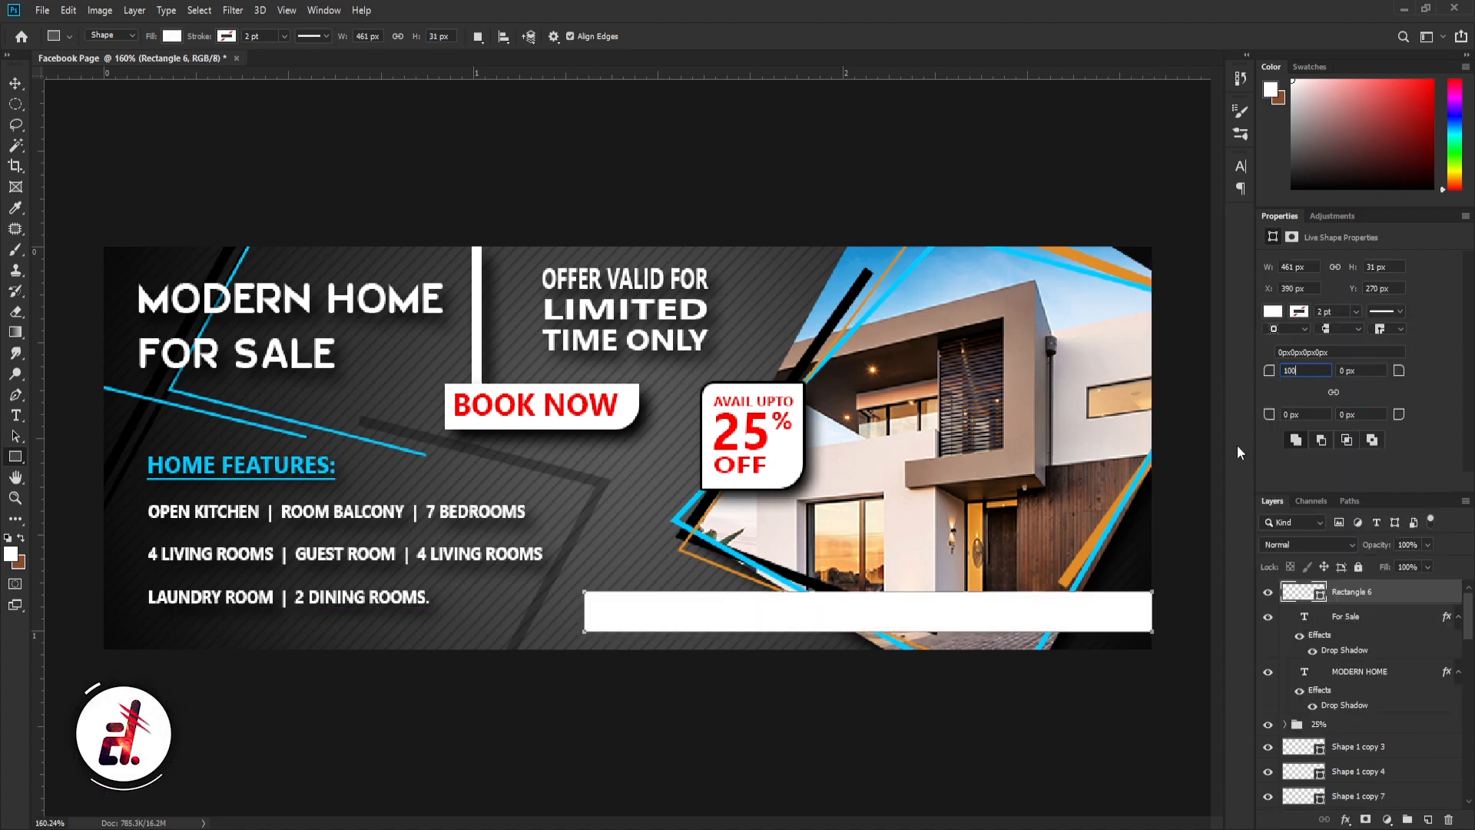
key("v")
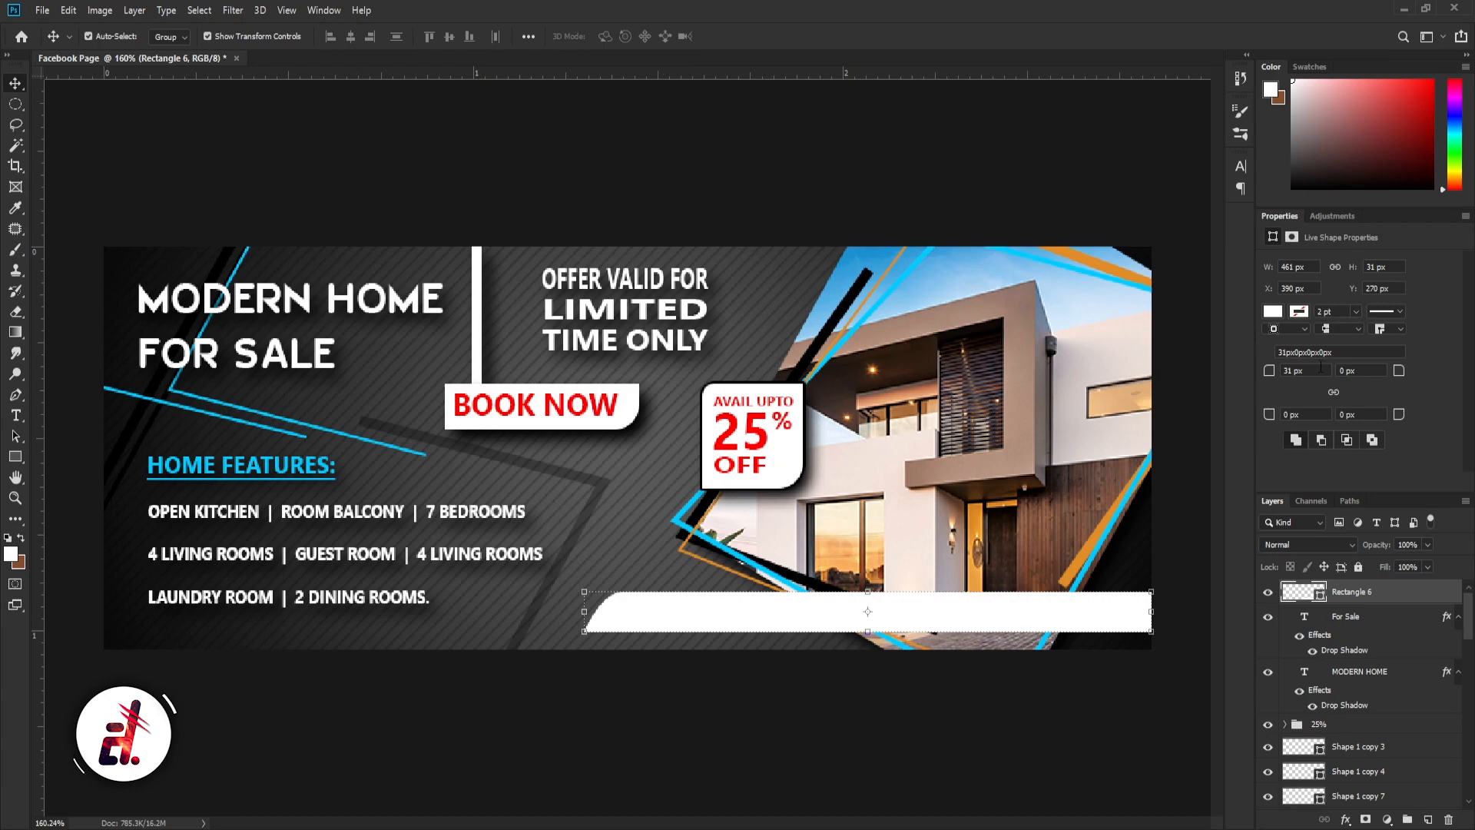
Add a drop shadow to the white contact bar
right_click(1380, 596)
left_click(1240, 175)
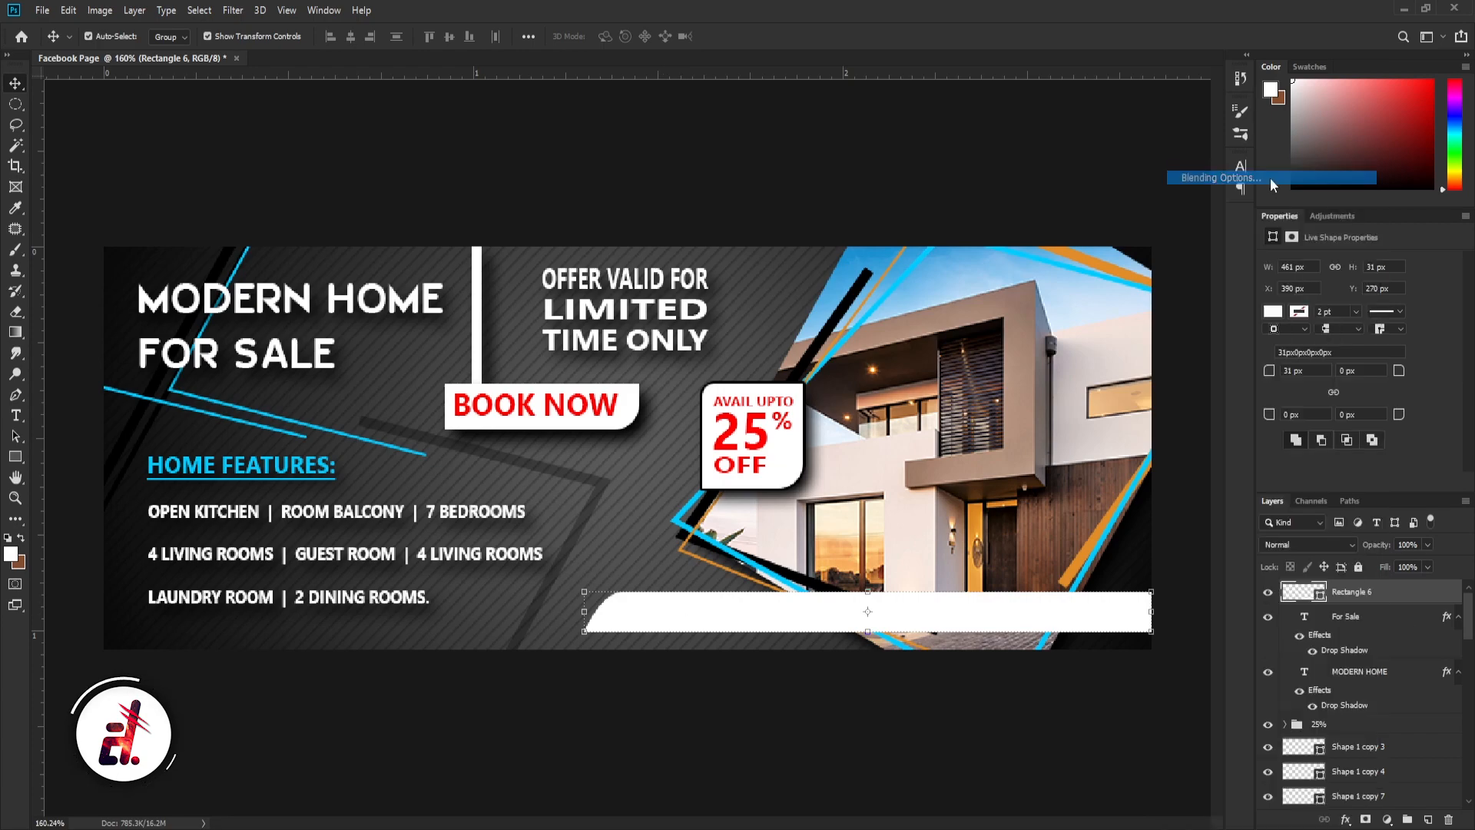
left_click(905, 395)
left_click(1372, 125)
left_click(844, 716)
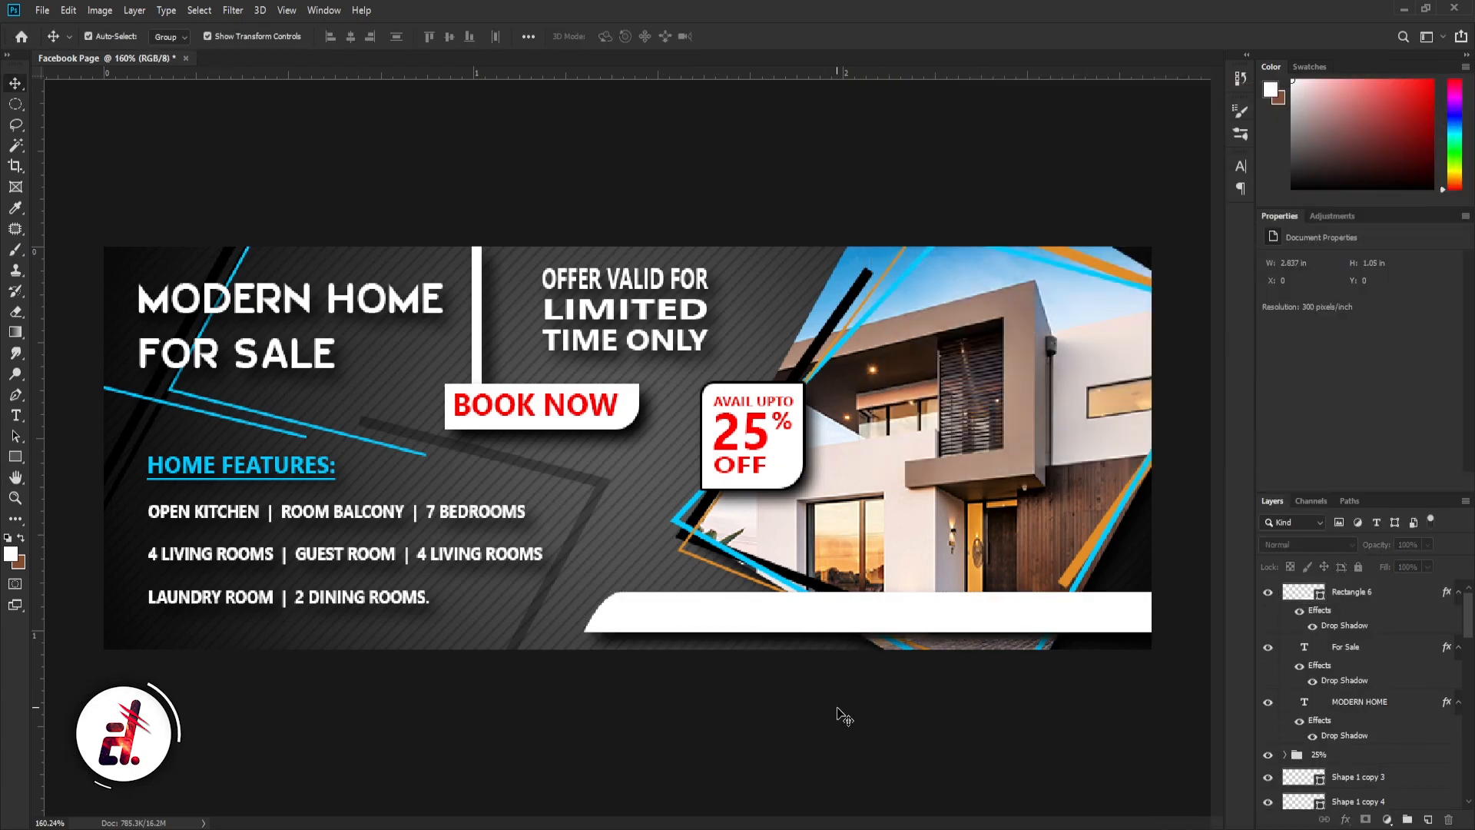
Add the text line "MORE INFORMATION CALL US:" beside the features list
left_click(16, 414)
left_click(568, 538)
type("MORE")
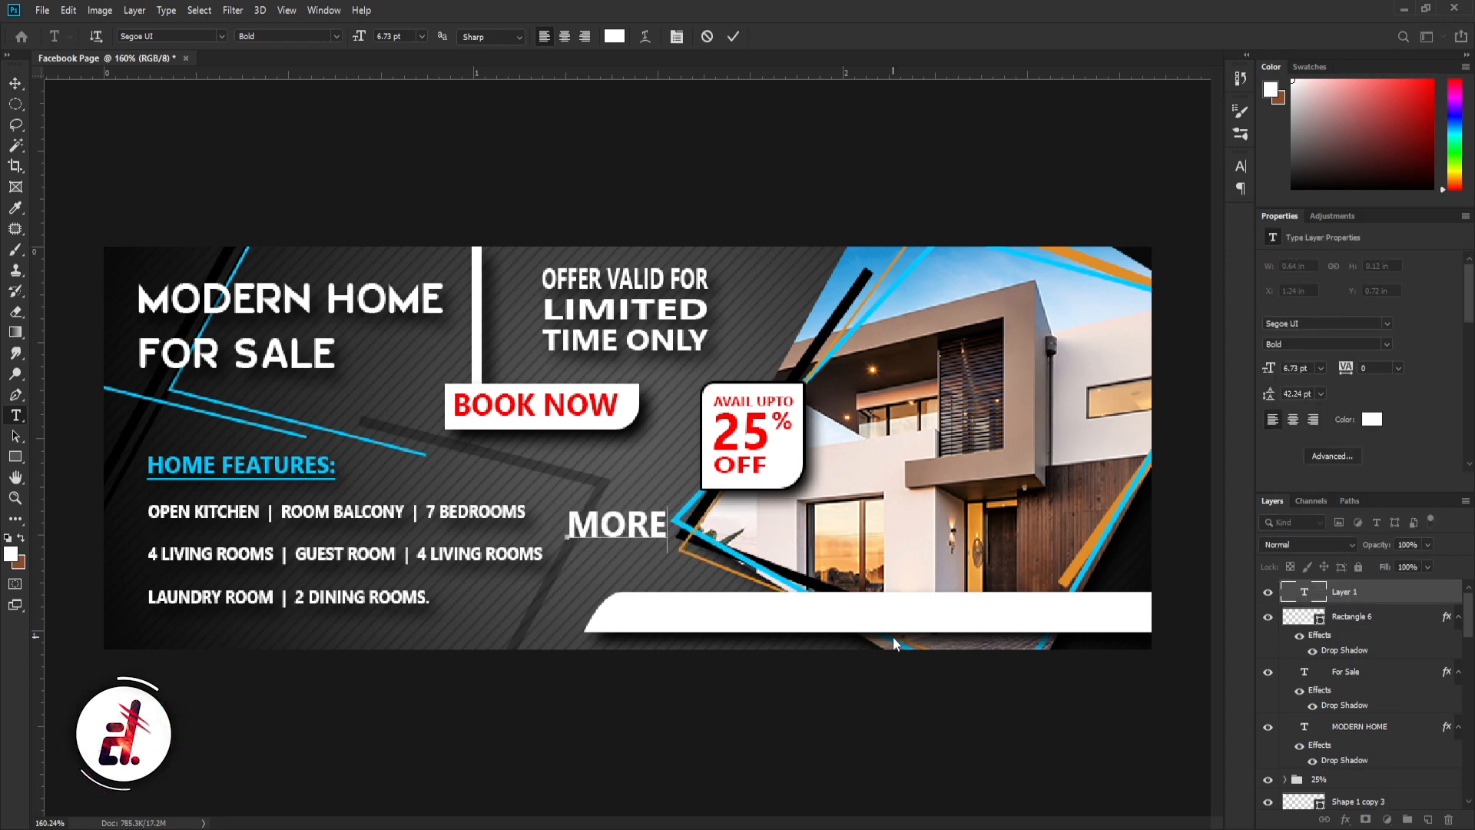
type(" INFORMATION CALL US")
key("BackSpace")
type("US:")
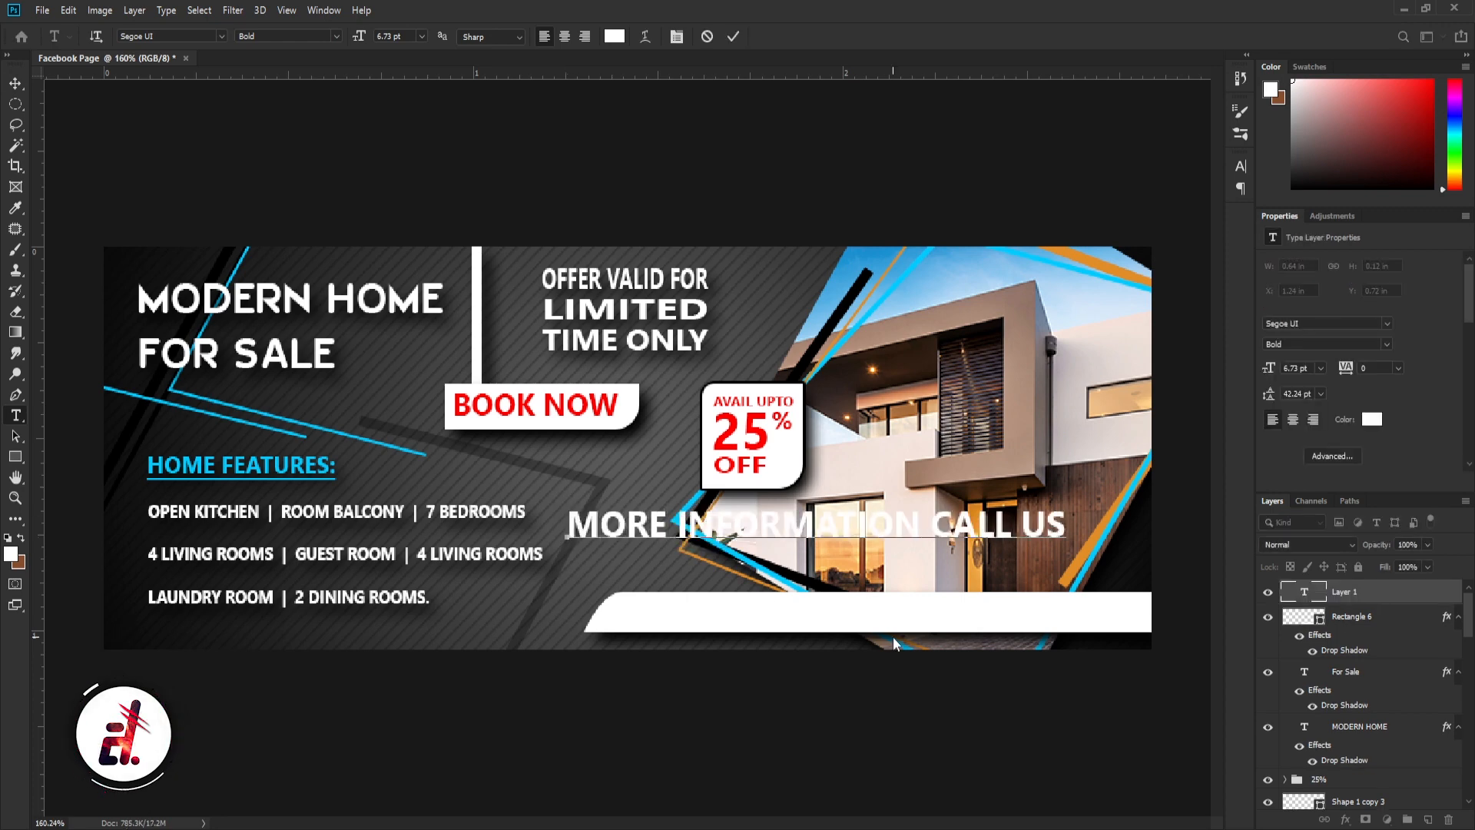
Set the contact text to 3 pt and colour it black
left_click_drag(406, 37, 331, 34)
left_click(759, 530)
key("ctrl+a")
scroll(331, 35, "down", 6)
scroll(331, 34, "up", 2)
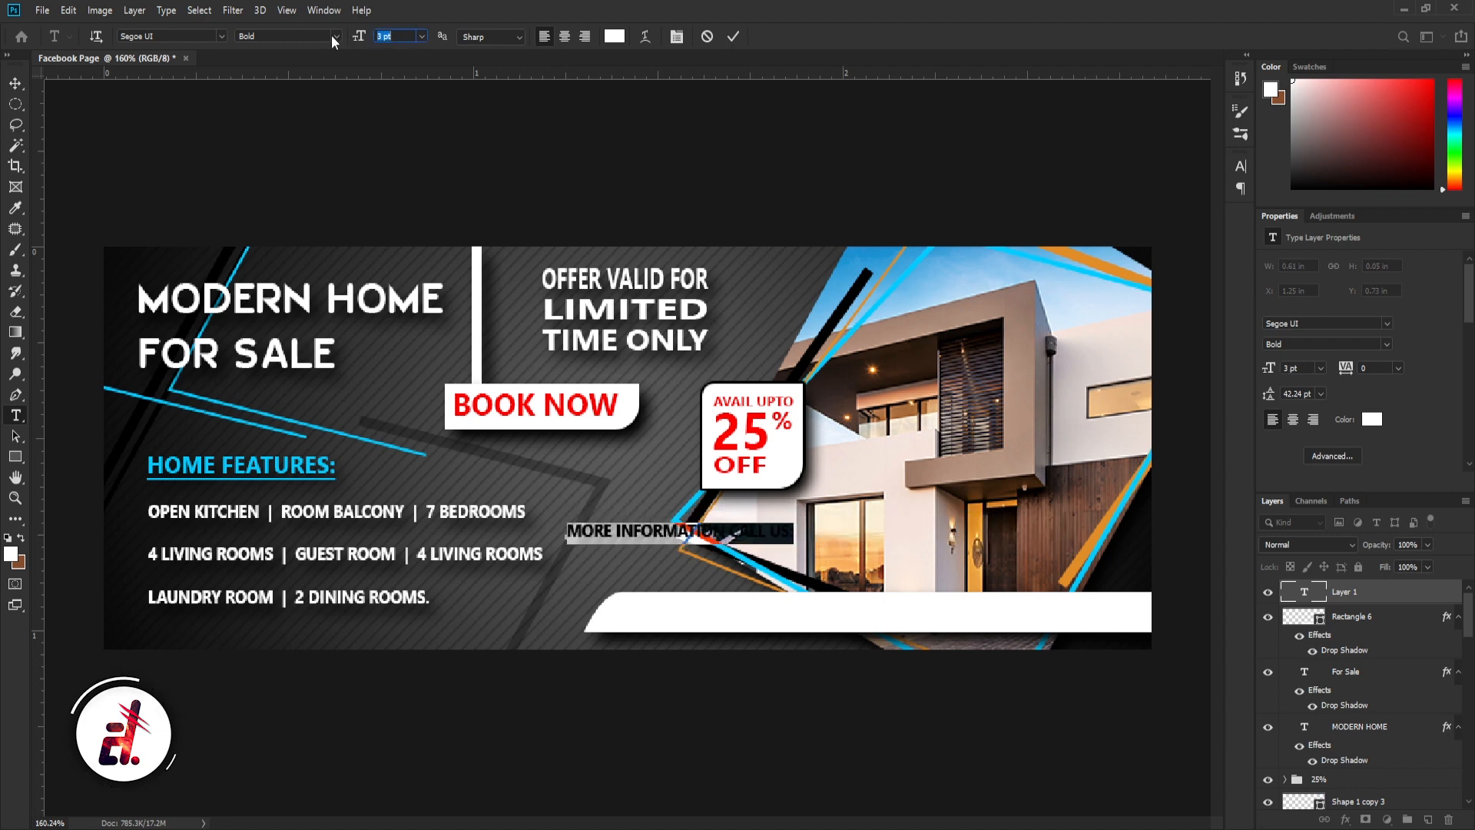
left_click(614, 36)
left_click(1026, 746)
left_click(1363, 532)
Move the contact text down onto the white bar, starting just left of the bar's rounded end
left_click(16, 87)
key("shift+Right")
key("shift+Right")
key("shift+Right")
key("shift+Down")
key("shift+Down")
key("shift+Down")
key("shift+Down")
key("shift+Down")
key("shift+Down")
key("shift+Down")
key("shift+Right")
key("Up")
key("shift+Left")
key("shift+Left")
key("shift+Left")
key("shift+Left")
key("shift+Left")
key("shift+Left")
key("t")
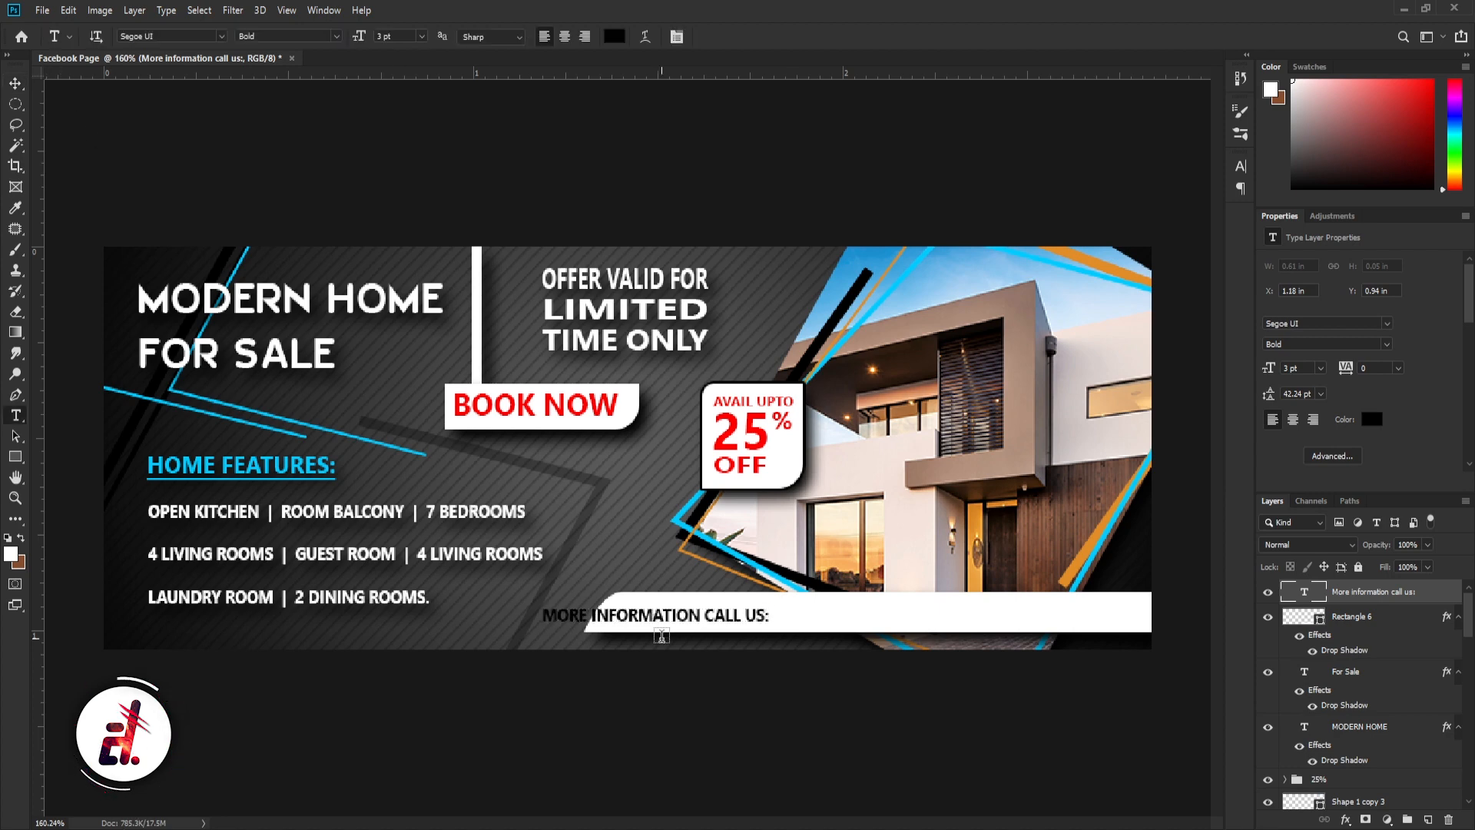
left_click(821, 634)
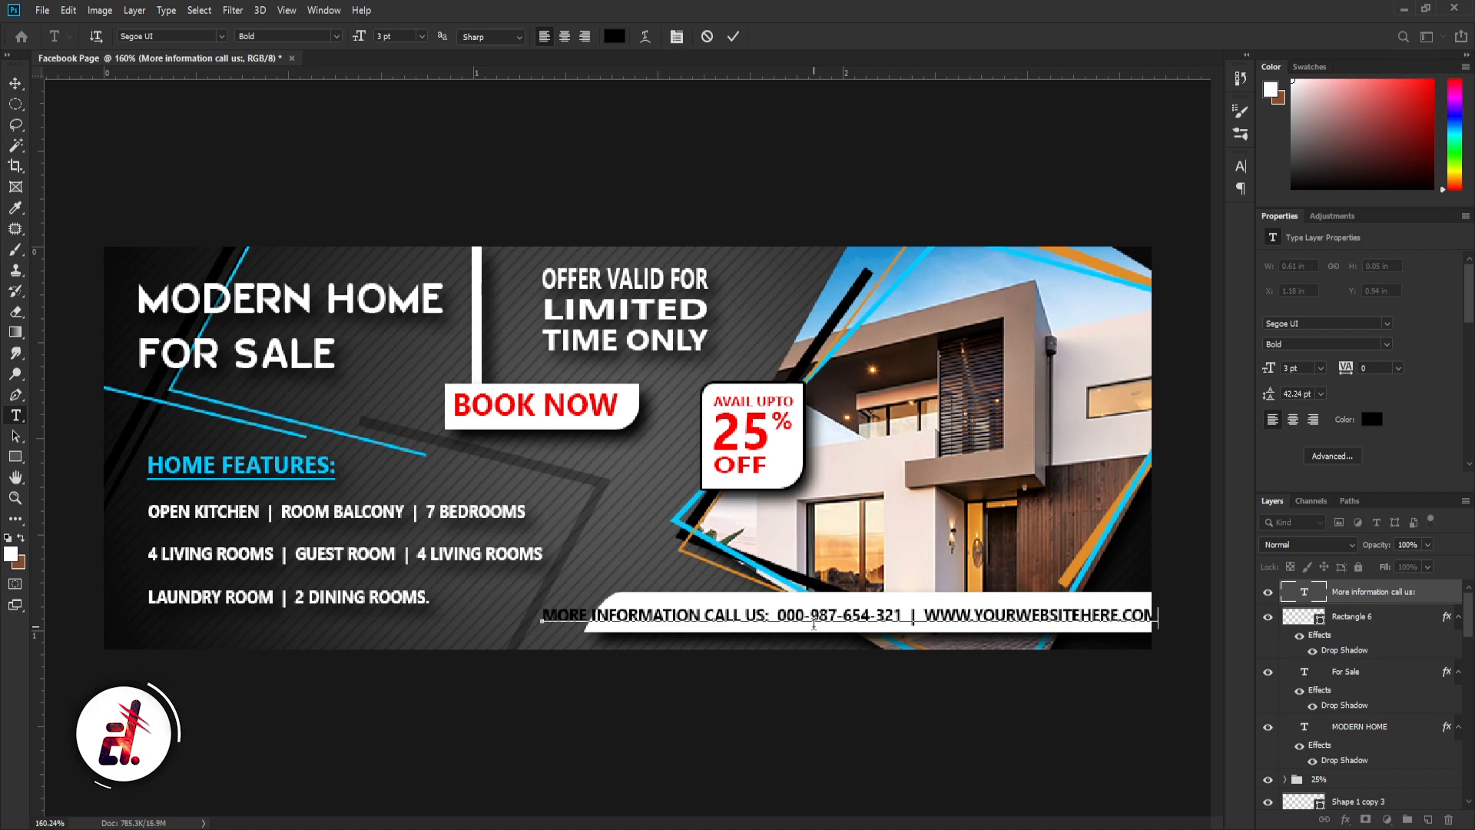
type("M")
key("ctrl+a")
key("ctrl+t")
left_click(1114, 267)
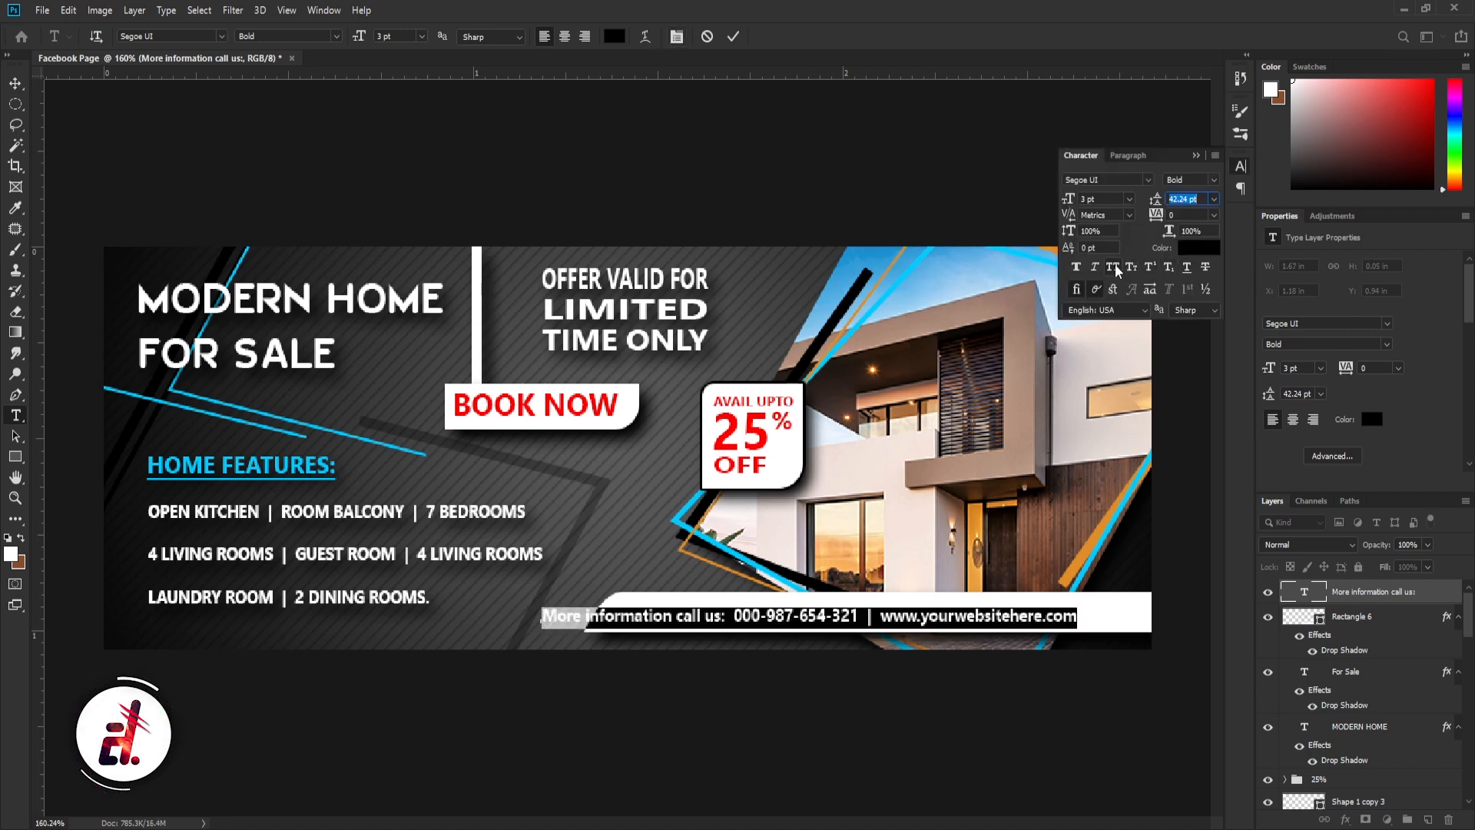
Move the contact text right so it fits on the white bar, and extend the bar leftward to 481 px wide
left_click(15, 84)
left_click_drag(893, 621, 943, 619)
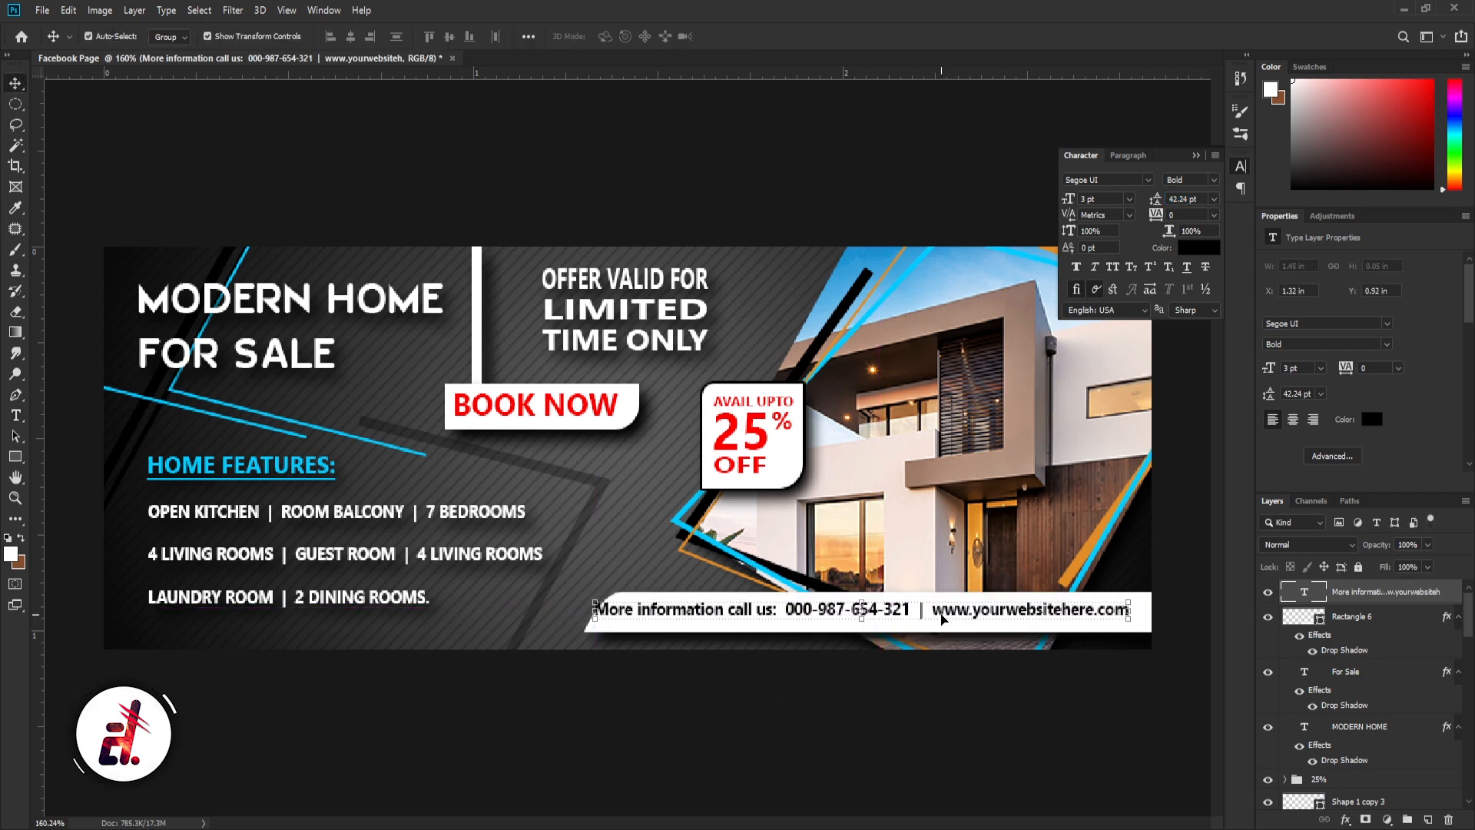
left_click(1148, 613)
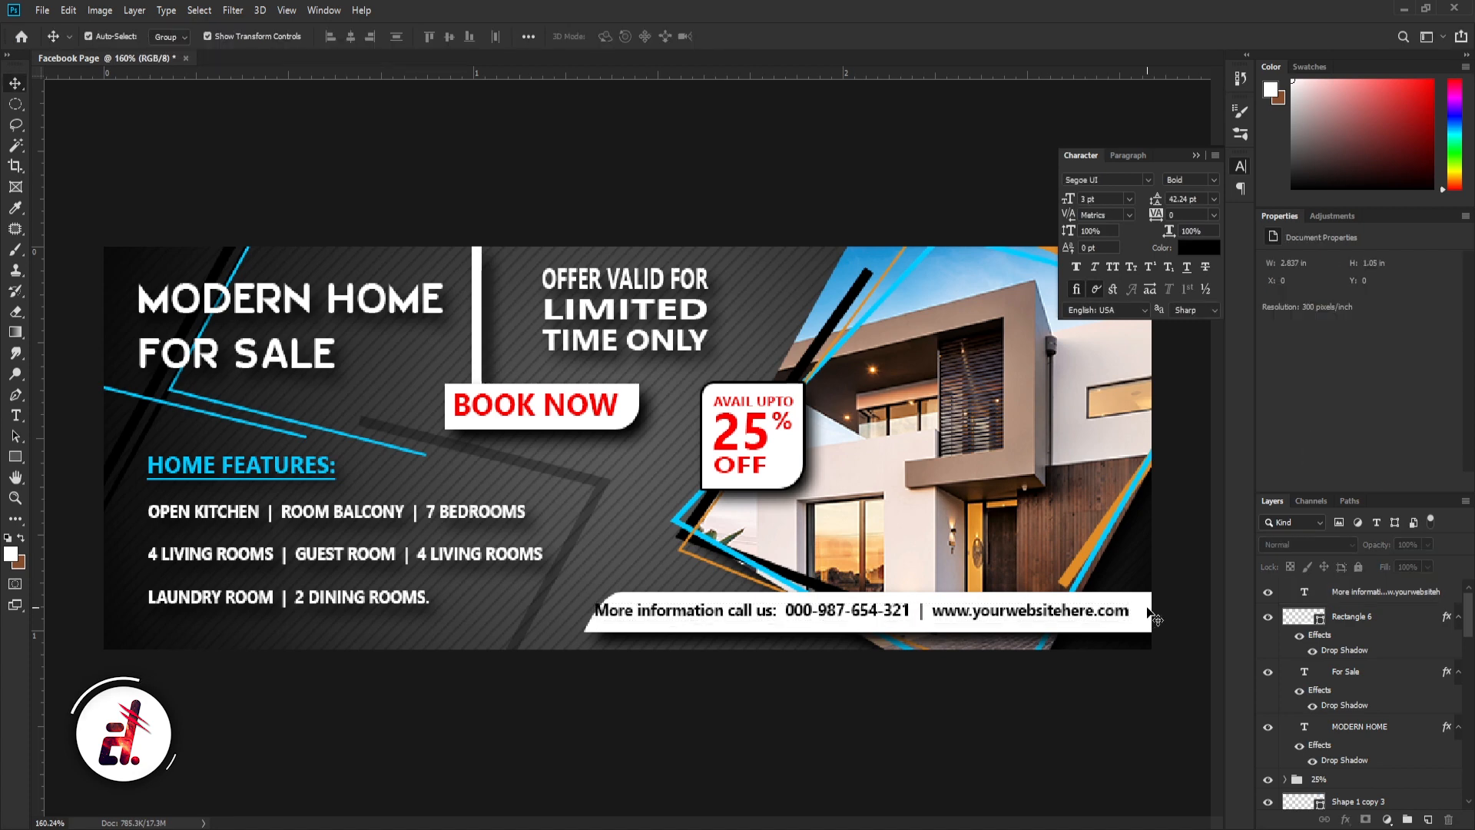
key("shift+Left")
key("shift+Left")
left_click_drag(1129, 613, 1155, 615)
key("Return")
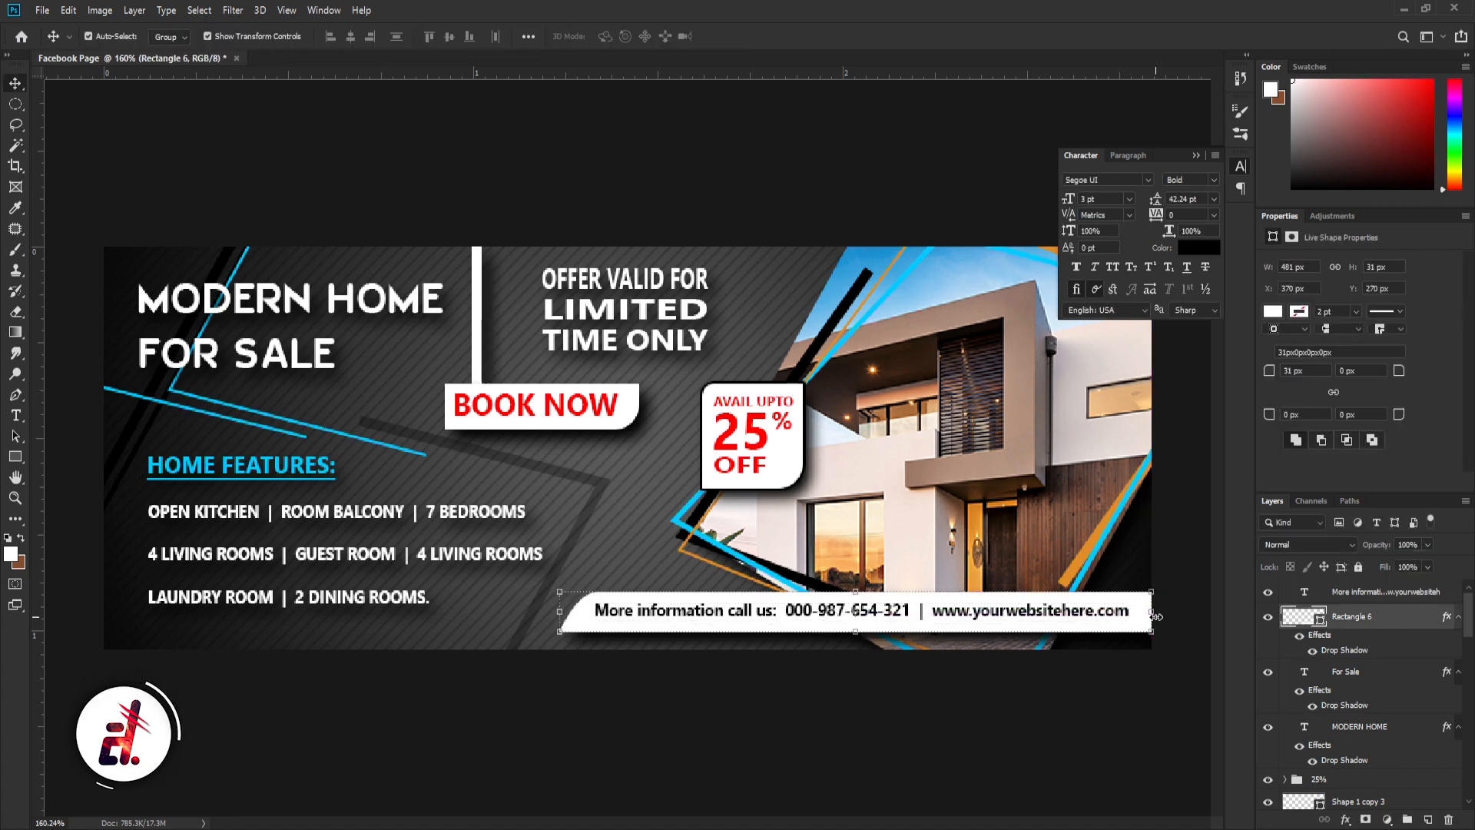
Nudge the contact text slightly down to centre it in the white bar, and collapse the character settings
left_click(751, 613)
left_click_drag(748, 609, 748, 610)
left_click(998, 658)
left_click(1196, 155)
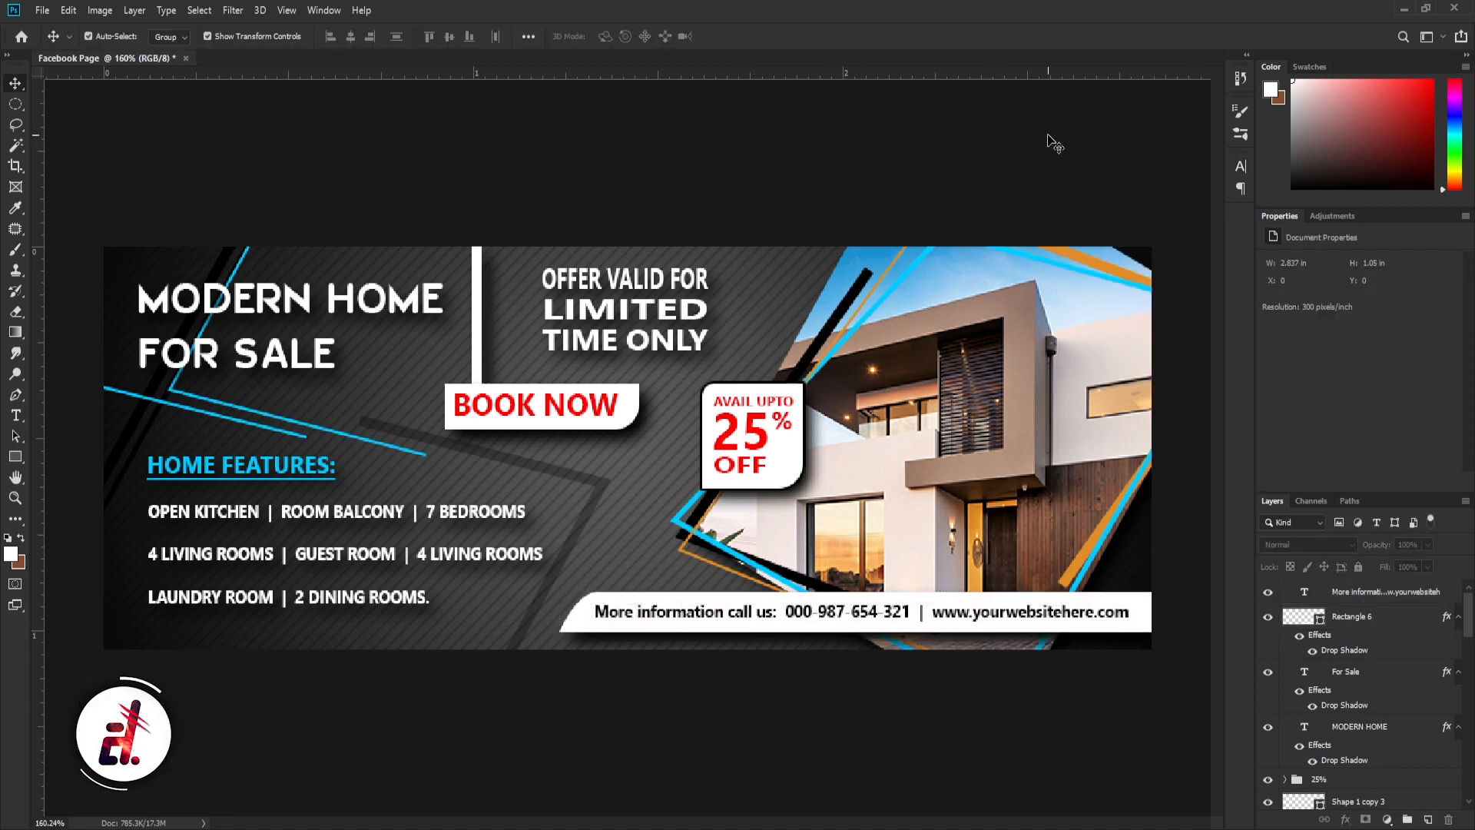